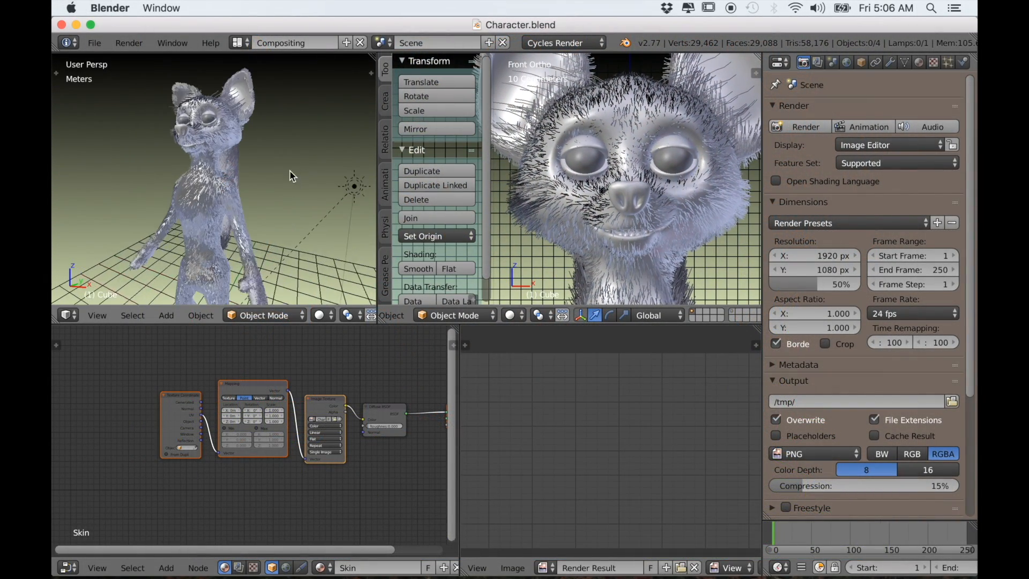
Add a new vertex group to the character mesh and name it Cheeks
scroll(266, 176, up, 4)
key(KP_1)
middle_drag(265, 176, 428, 214)
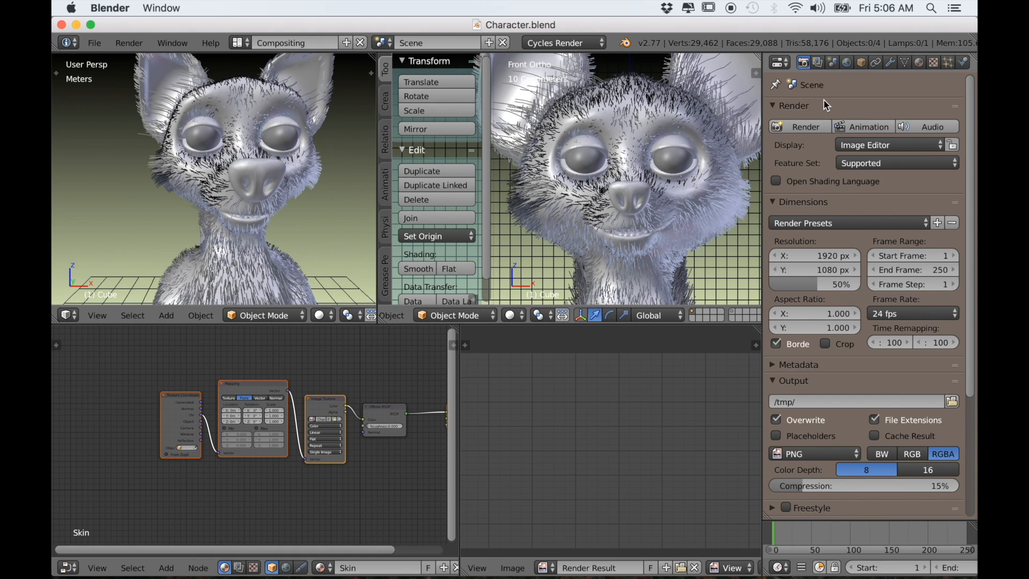
click(905, 62)
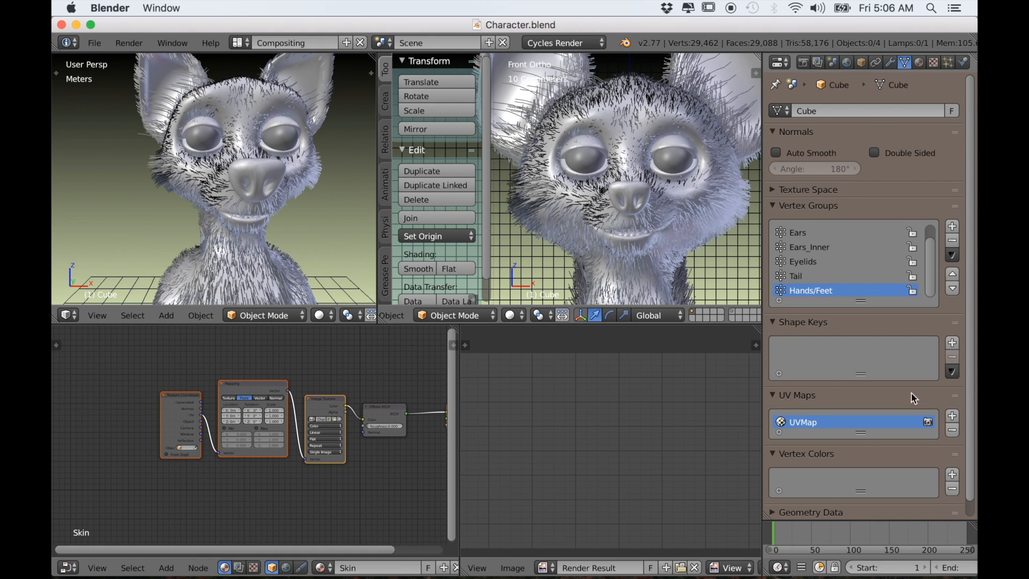
click(953, 226)
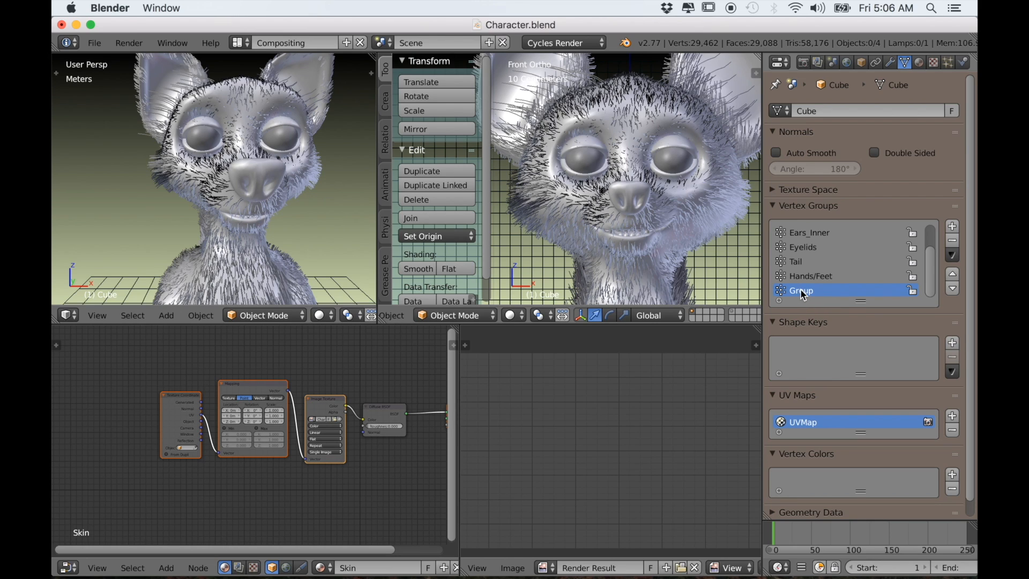
scroll(810, 292, up, 1)
scroll(811, 293, down, 1)
double_click(835, 293)
text(Cheeks)
Put the character mesh into Edit Mode and switch to face selection
scroll(600, 224, down, 2)
middle_drag(618, 235, 599, 245)
key(Tab)
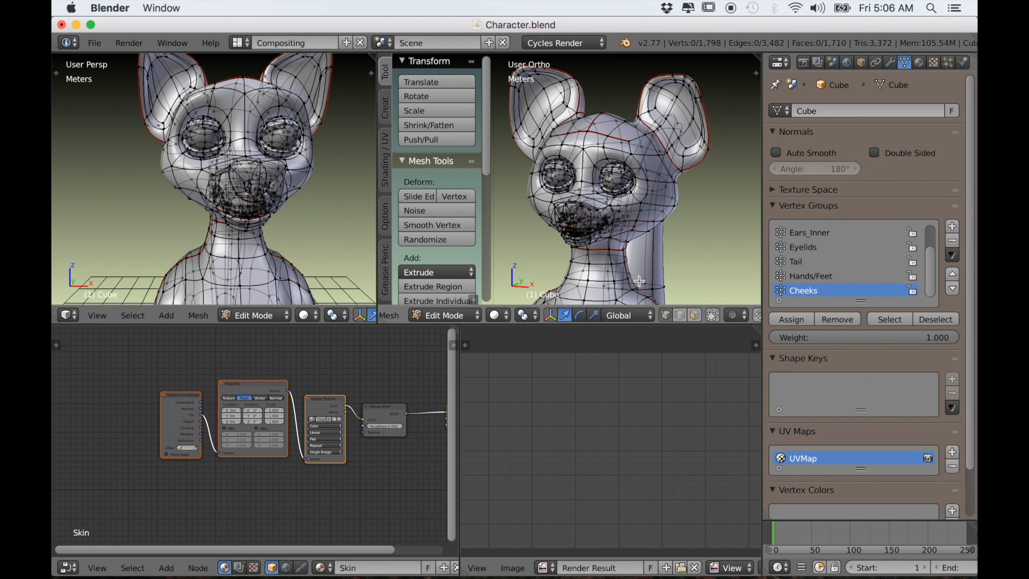
scroll(689, 318, down, 3)
scroll(690, 322, down, 3)
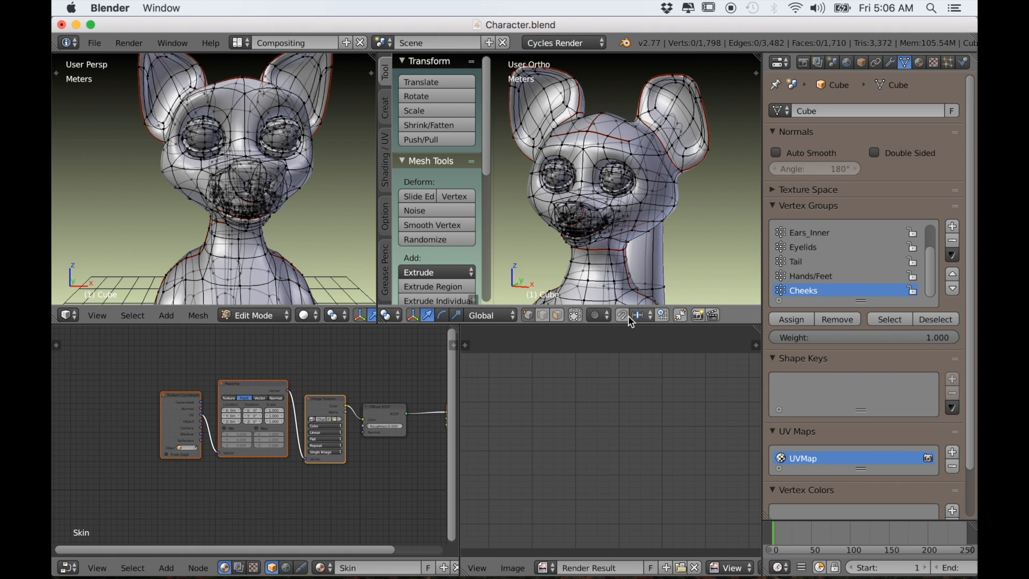
scroll(628, 255, up, 2)
middle_drag(627, 255, 593, 246)
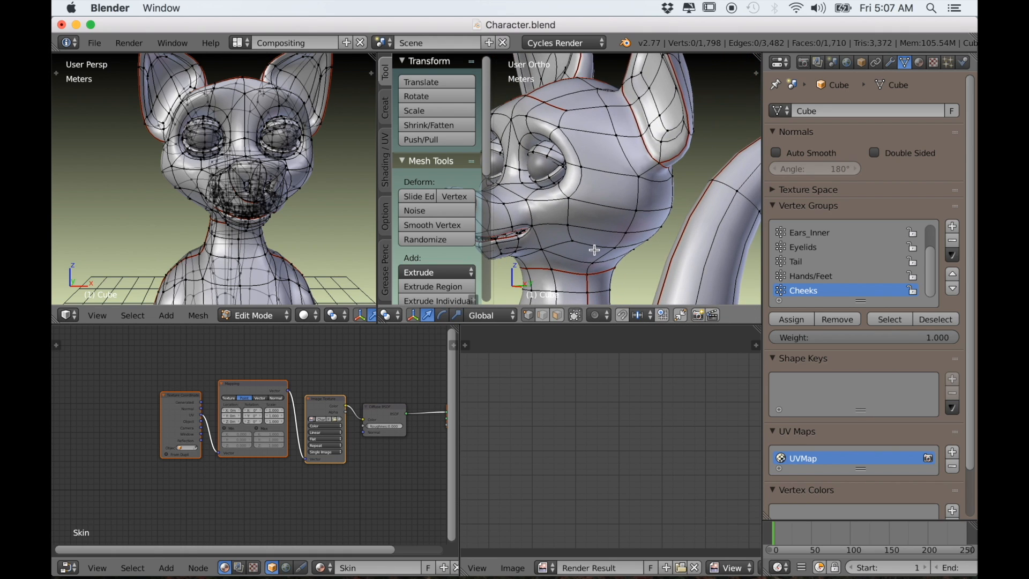
click(557, 315)
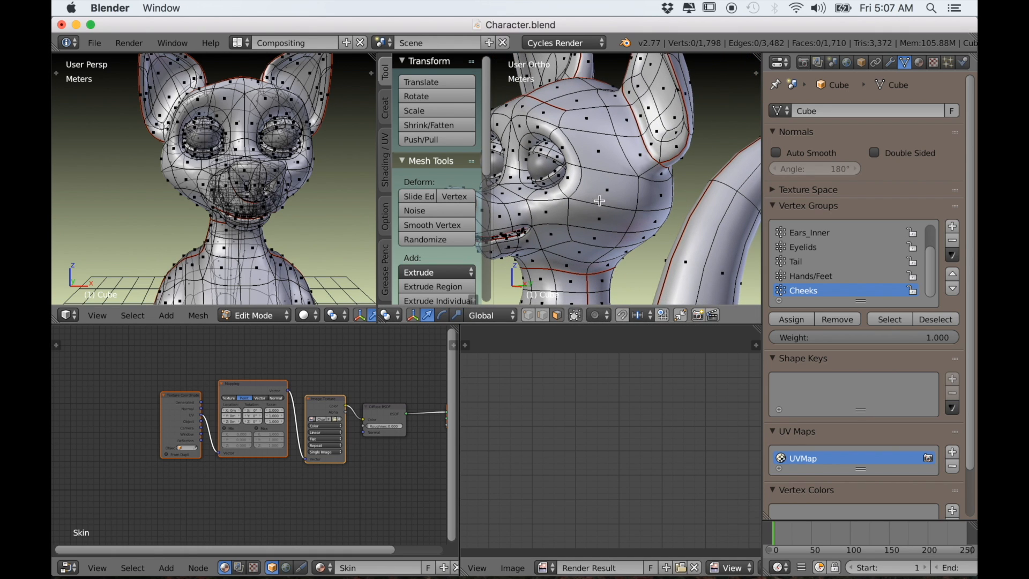
Select the block of faces covering the cheek on one side of the head
right_click(599, 214)
shift+right_click(599, 232)
shift+right_click(639, 235)
shift+right_click(640, 229)
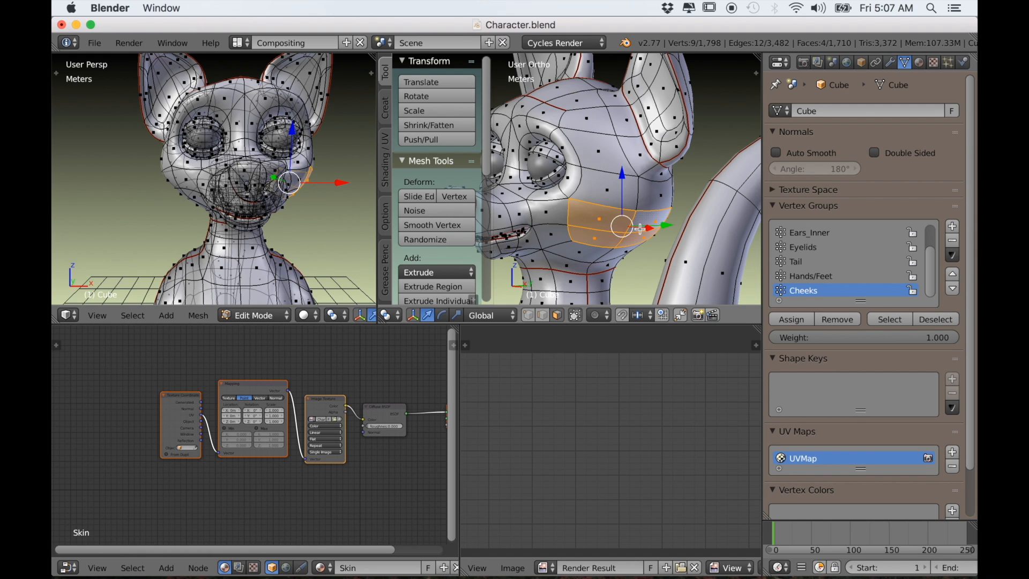
scroll(628, 215, down, 1)
mouse_move(628, 214)
middle_down()
mouse_move(700, 223)
mouse_move(630, 218)
middle_up()
shift+right_click(617, 197)
shift+right_click(657, 191)
Add the matching cheek faces on the opposite side of the head to the selection with Circle Select
scroll(644, 214, down, 2)
scroll(681, 222, up, 3)
key(c)
mouse_move(584, 204)
mouse_down()
mouse_move(581, 217)
mouse_move(572, 200)
mouse_up()
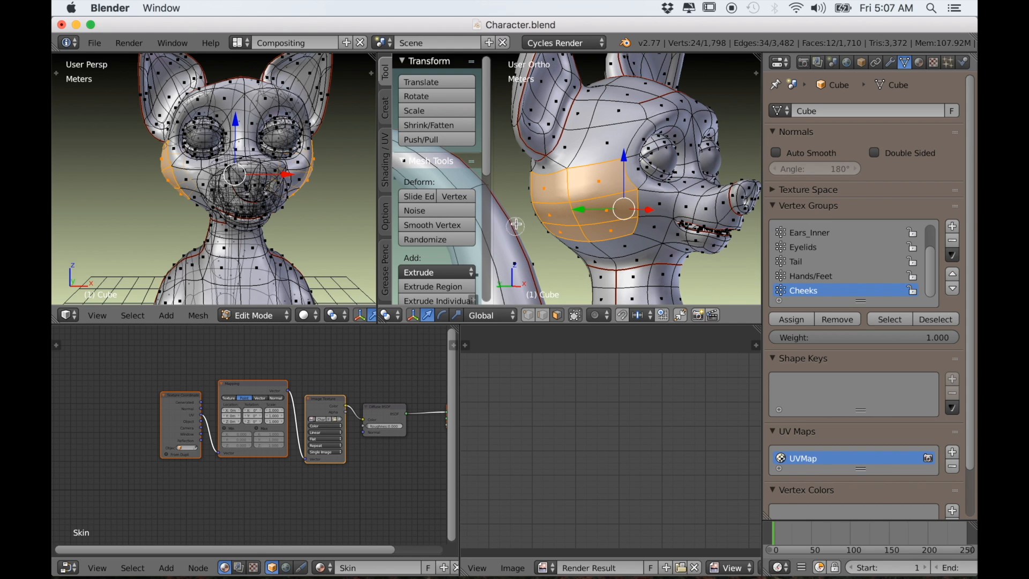
key(Escape)
scroll(538, 226, down, 3)
mouse_move(560, 239)
middle_down()
mouse_move(494, 250)
mouse_move(573, 261)
middle_up()
scroll(528, 241, up, 1)
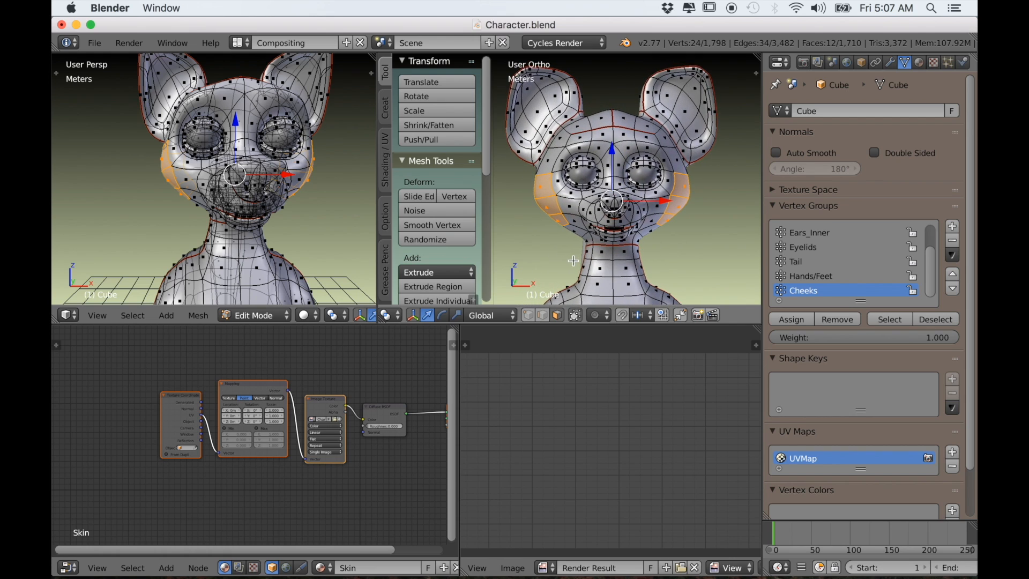
Assign the selected faces to the Cheeks vertex group, check the group's membership, and clear the selection
click(933, 320)
click(906, 321)
mouse_move(607, 263)
middle_down()
mouse_move(410, 166)
mouse_move(620, 274)
mouse_move(692, 279)
mouse_move(624, 264)
middle_up()
scroll(613, 252, down, 5)
scroll(621, 273, up, 5)
key(a)
scroll(624, 265, up, 1)
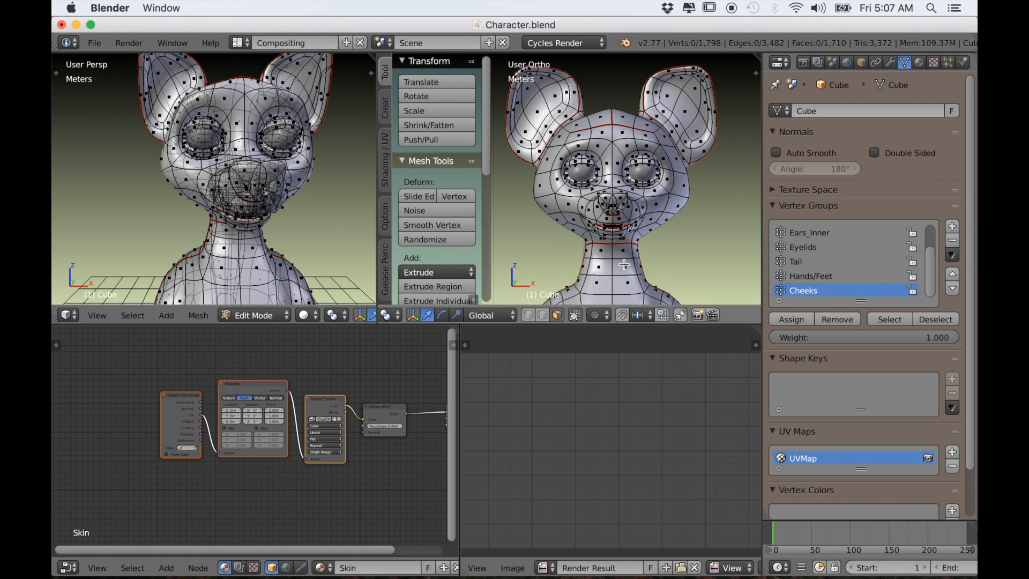
Return to Object Mode and add a new particle system named Cheeks to the character
key(Tab)
middle_drag(643, 275, 672, 268)
click(948, 63)
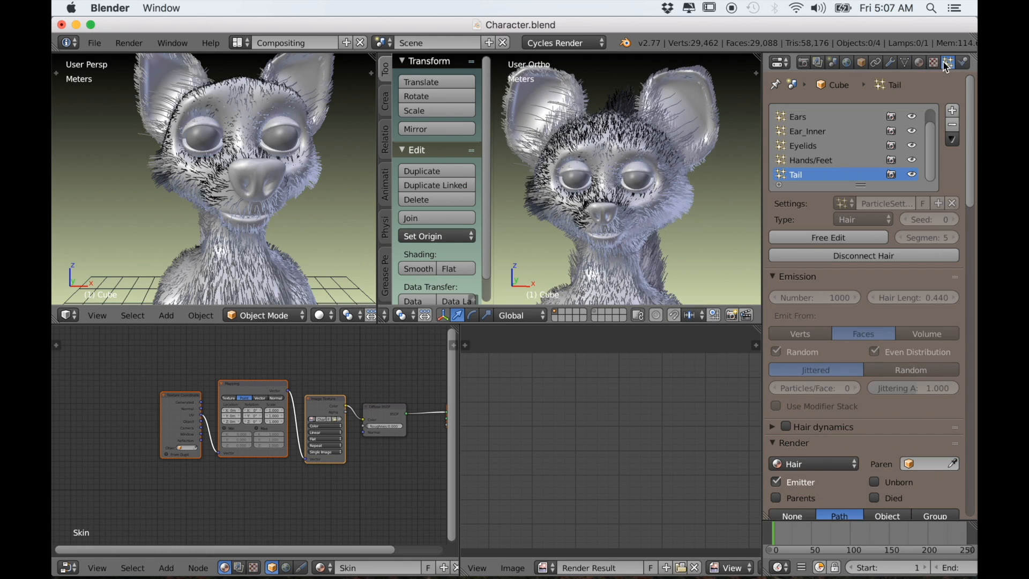
click(952, 113)
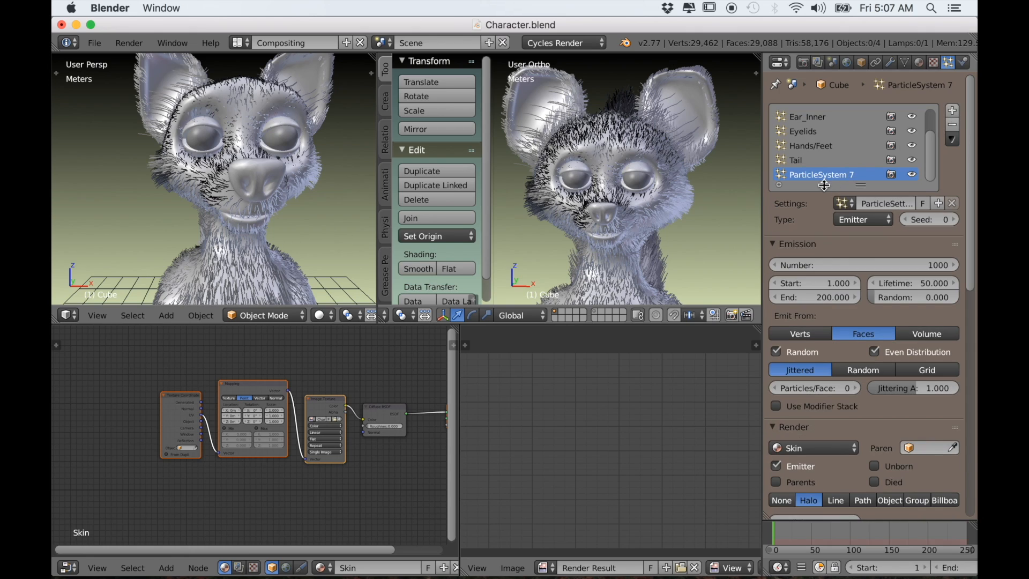
double_click(818, 176)
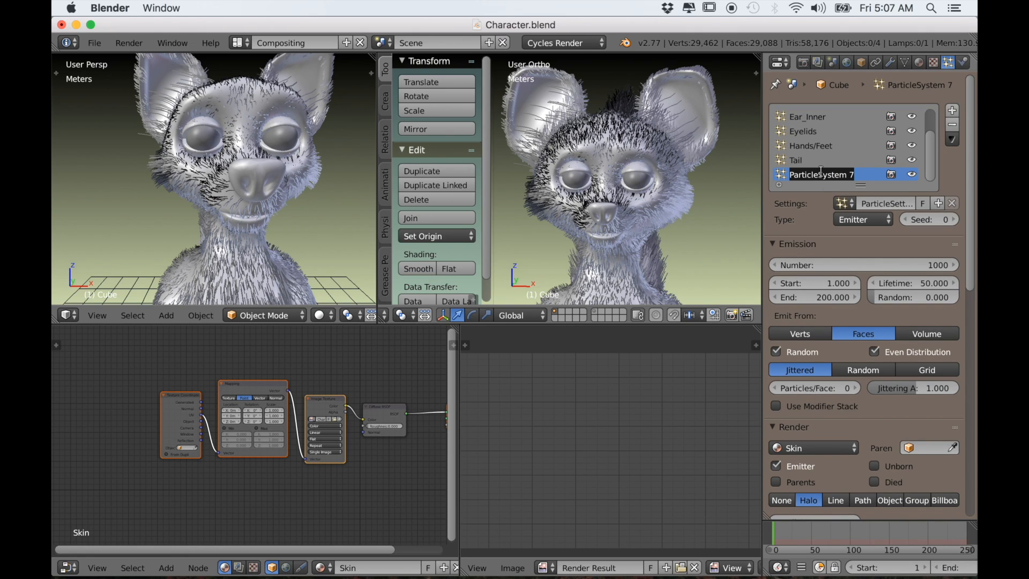
text(C)
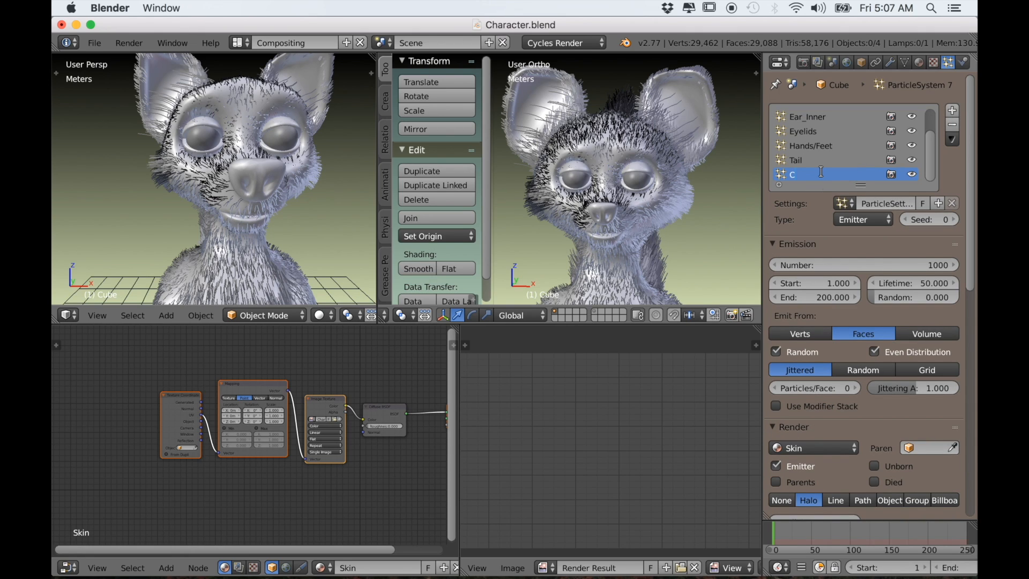
text(heeks)
key(Return)
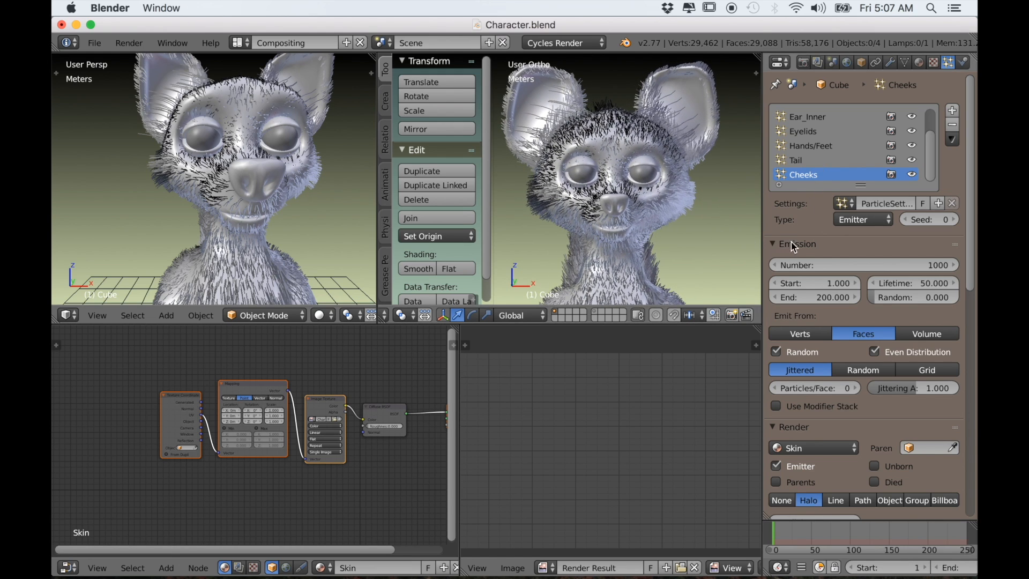
Make the Cheeks particle system Hair type with advanced settings enabled and an emission number of 25
click(858, 220)
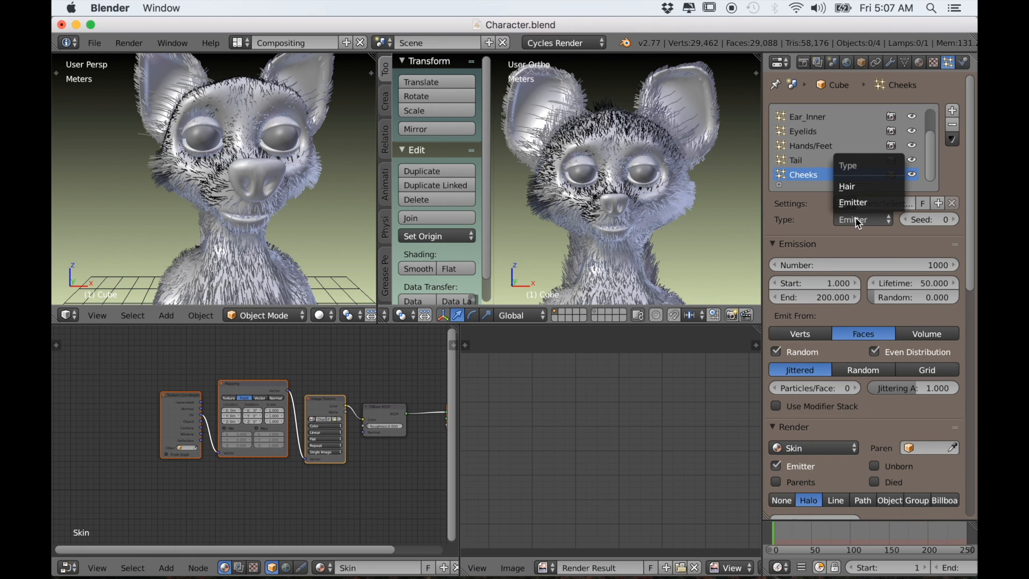
key(Return)
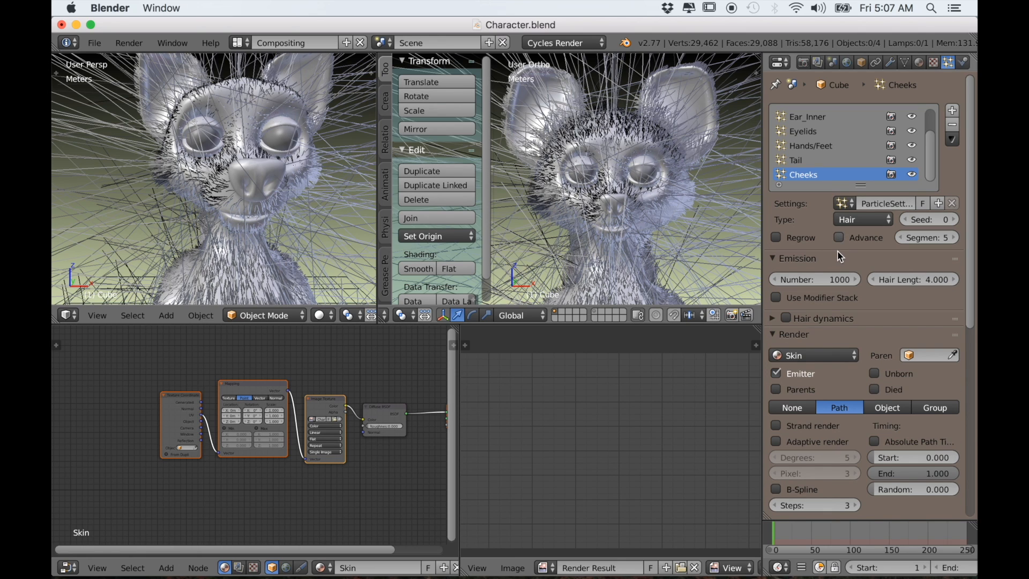
click(827, 275)
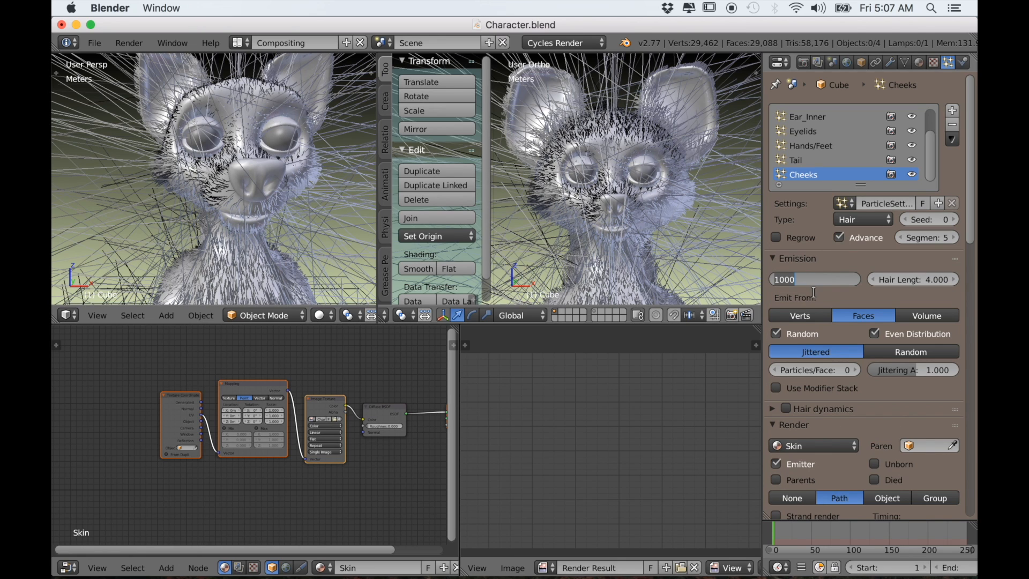
text(2)
key(Return)
Set the hair length of the Cheeks particle system to 0.300
scroll(796, 371, down, 3)
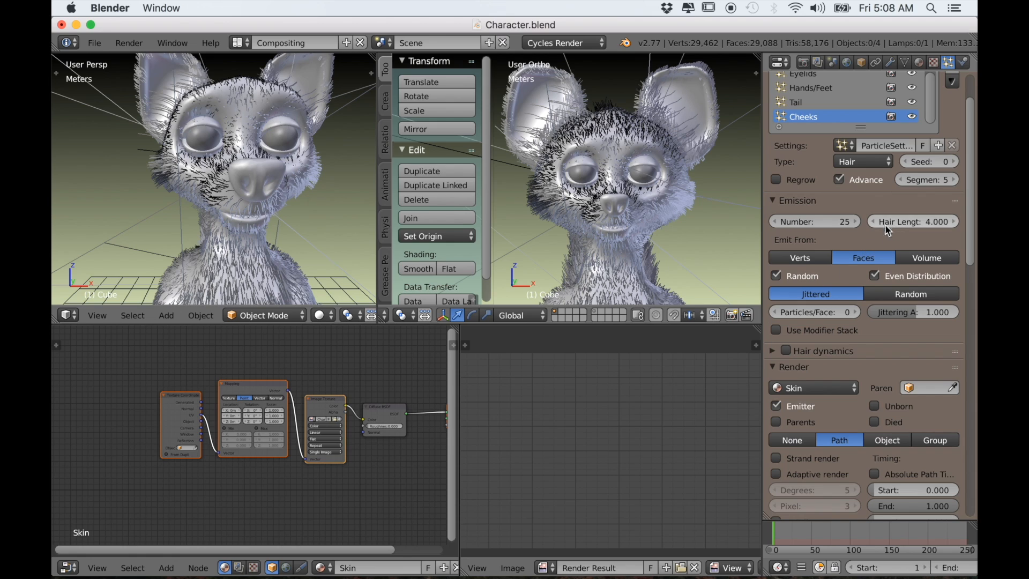
scroll(671, 224, down, 3)
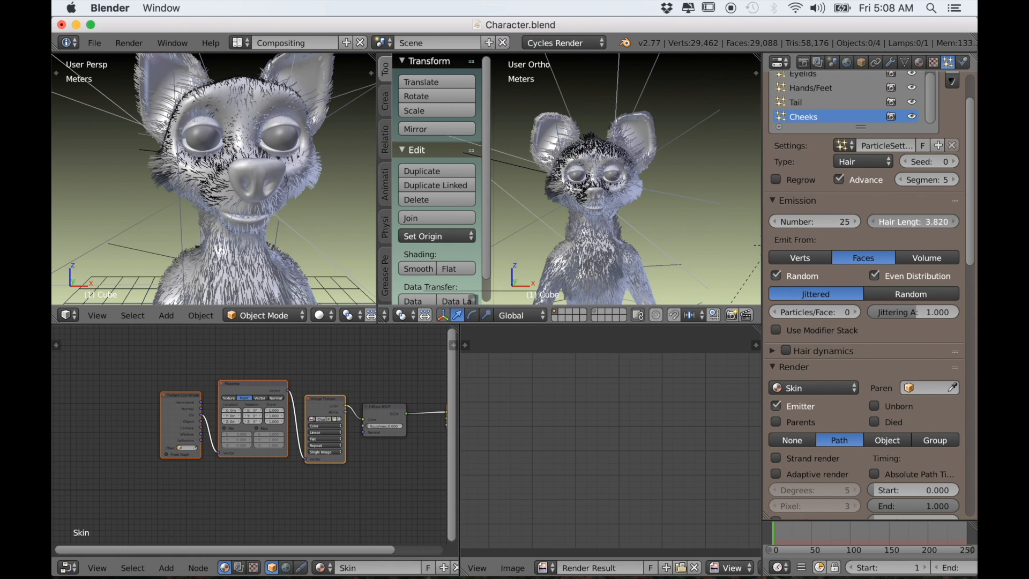
drag(919, 222, 885, 221)
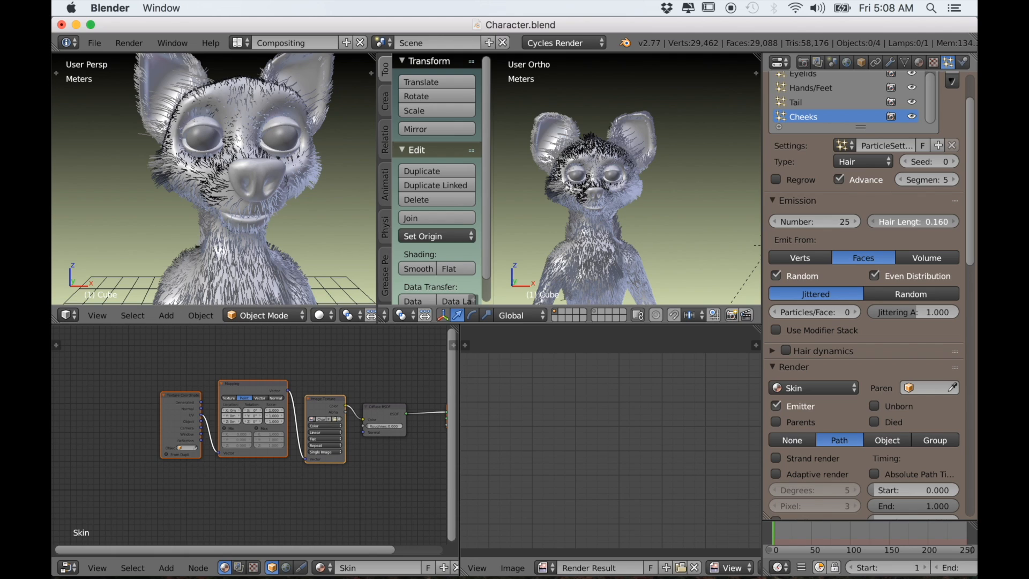
click(954, 221)
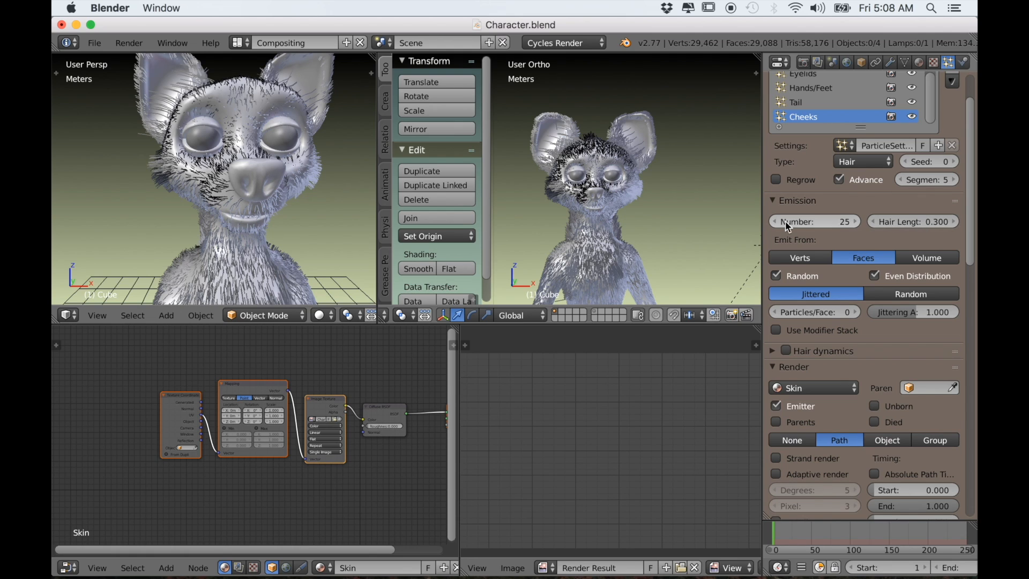
Set the Cheeks vertex group as the particle density and use the Hair material for rendering
scroll(706, 233, up, 2)
scroll(786, 452, down, 3)
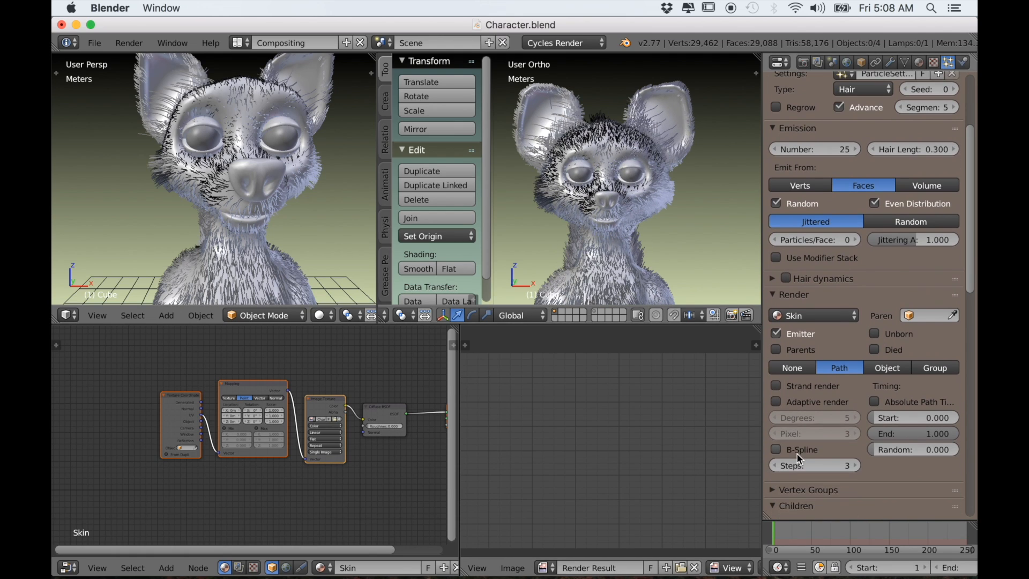
scroll(778, 307, down, 3)
click(772, 421)
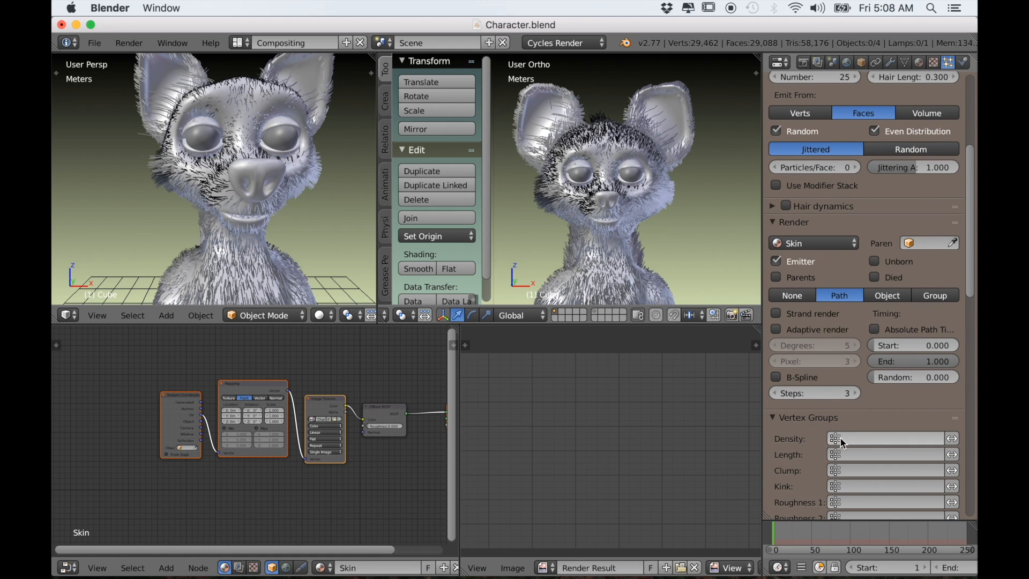
click(841, 439)
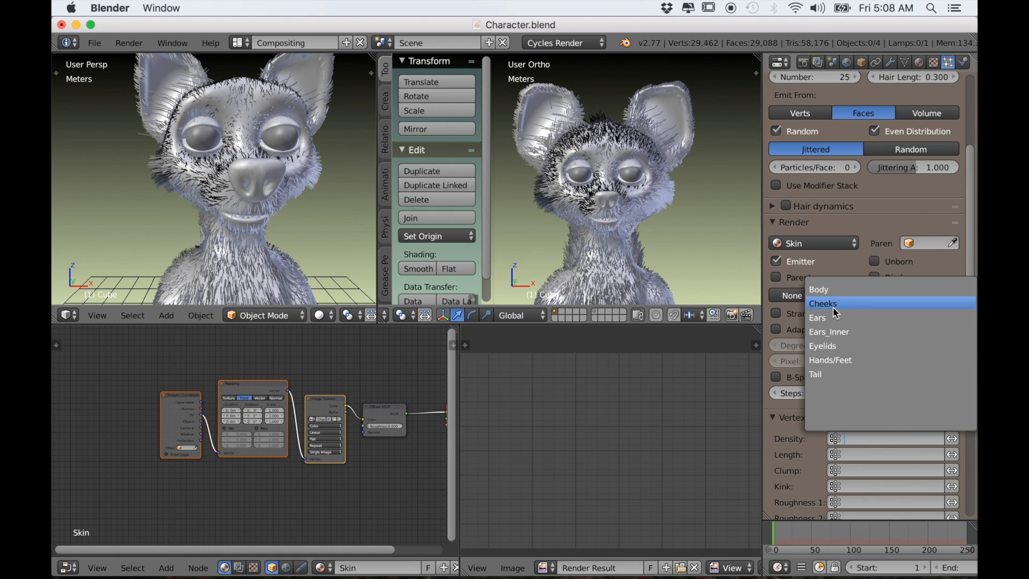
click(834, 304)
scroll(686, 269, up, 2)
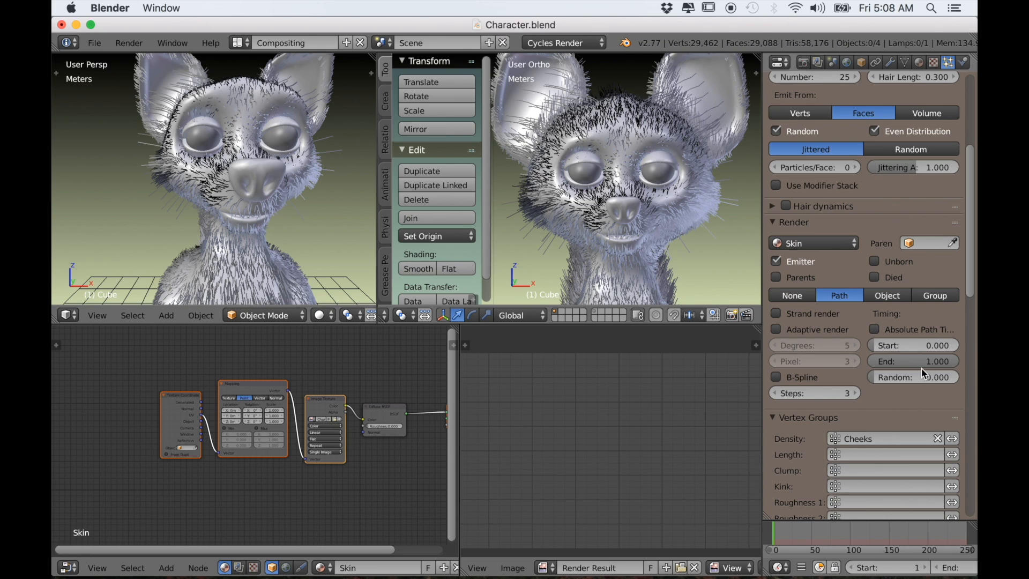
click(796, 243)
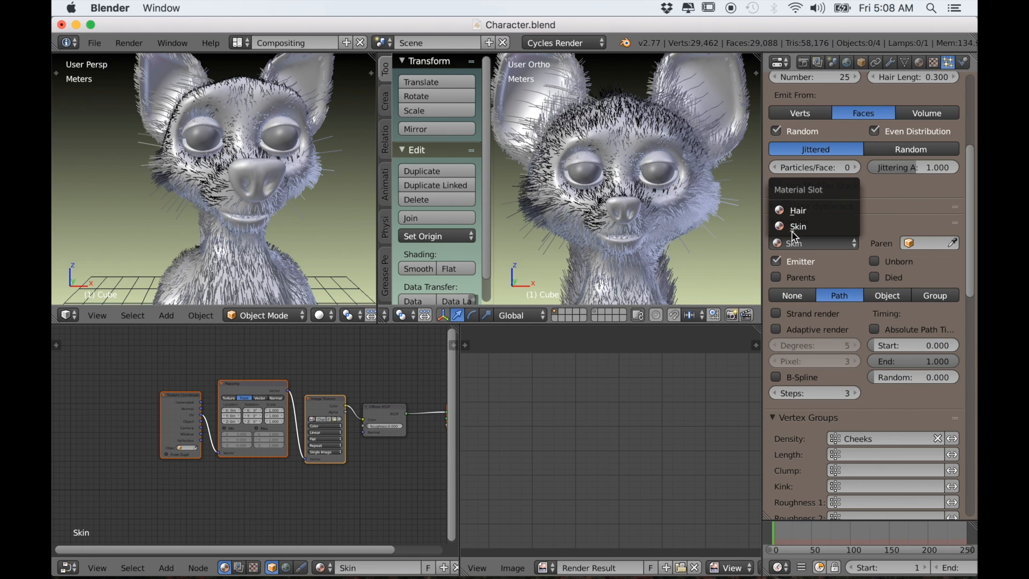
click(794, 211)
Collapse the Render and Vertex Groups settings, then enable interpolated children with an endpoint roughness of 0.118
click(772, 223)
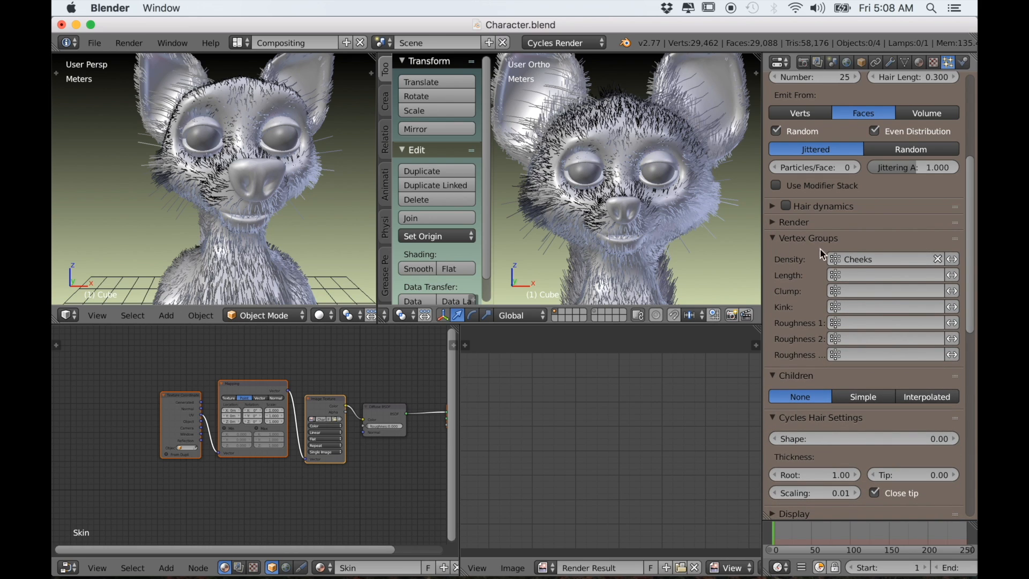
click(784, 236)
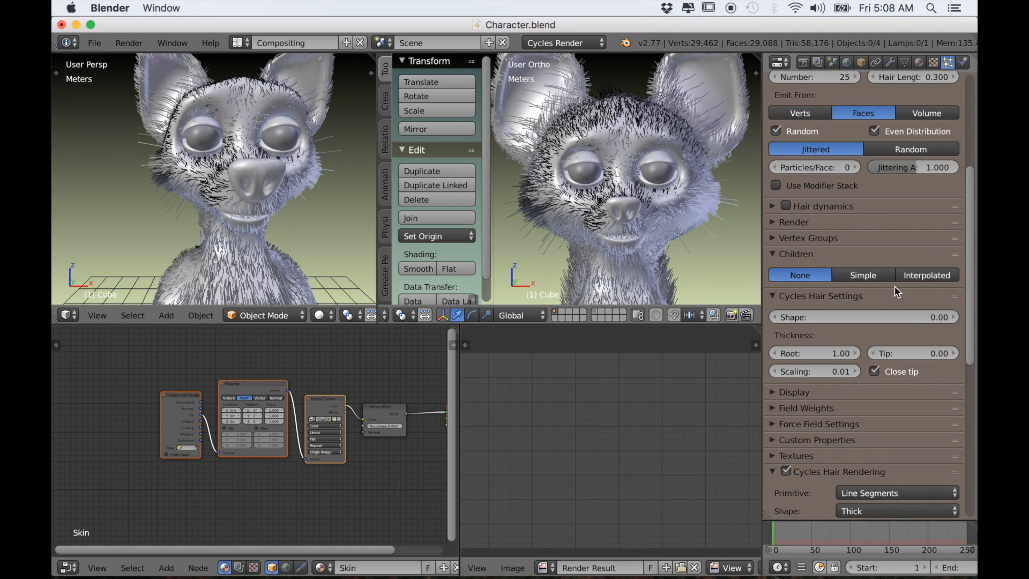
click(906, 271)
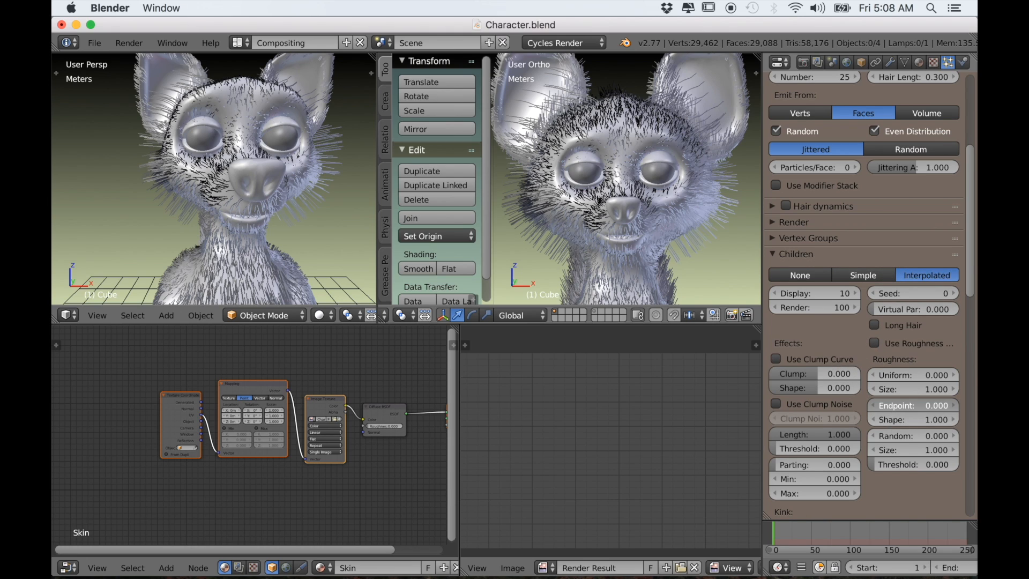
drag(914, 405, 959, 406)
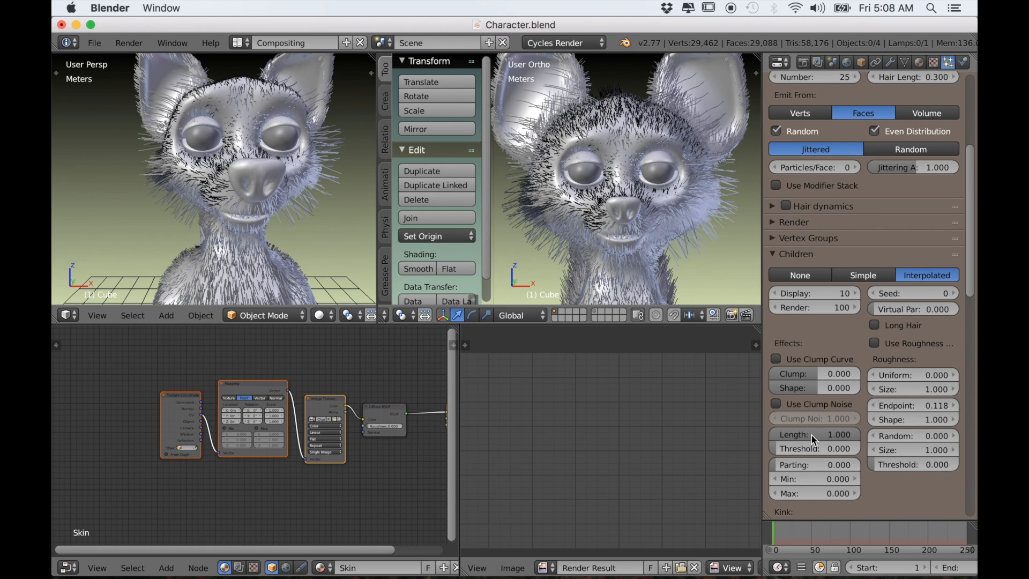
Set the child hair length to 0.7 and its threshold to 0.3
click(844, 433)
text(0.797)
key(BackSpace)
text(.7)
key(Tab)
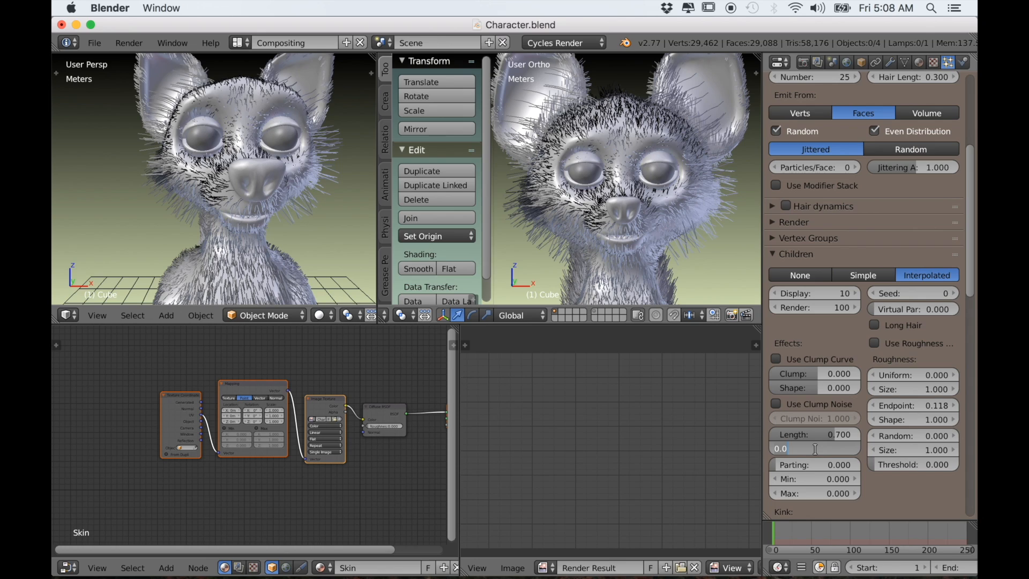
key(Return)
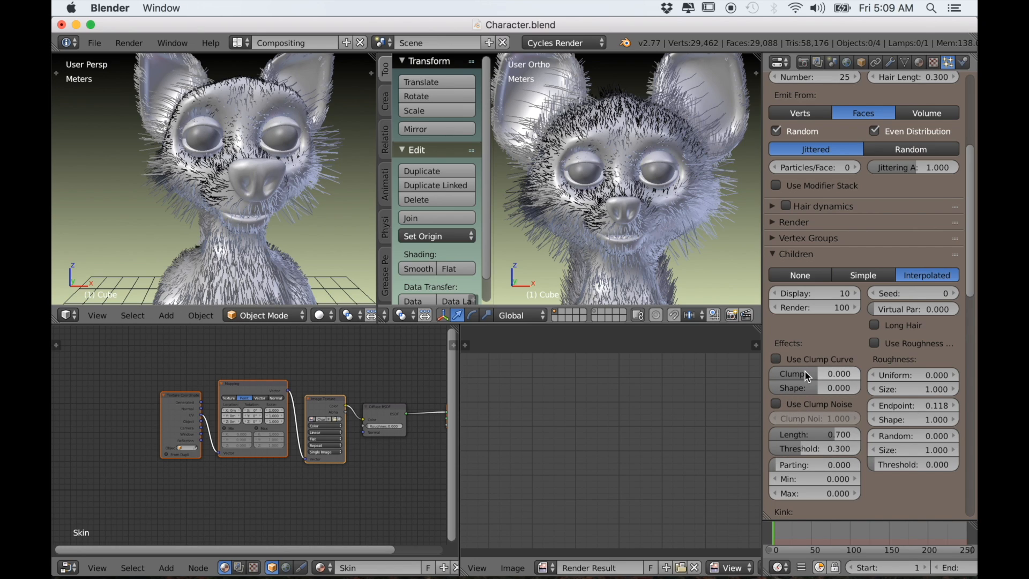
Set the Cheeks children's clump to 0.072 and random roughness to 0.104
drag(802, 372, 803, 372)
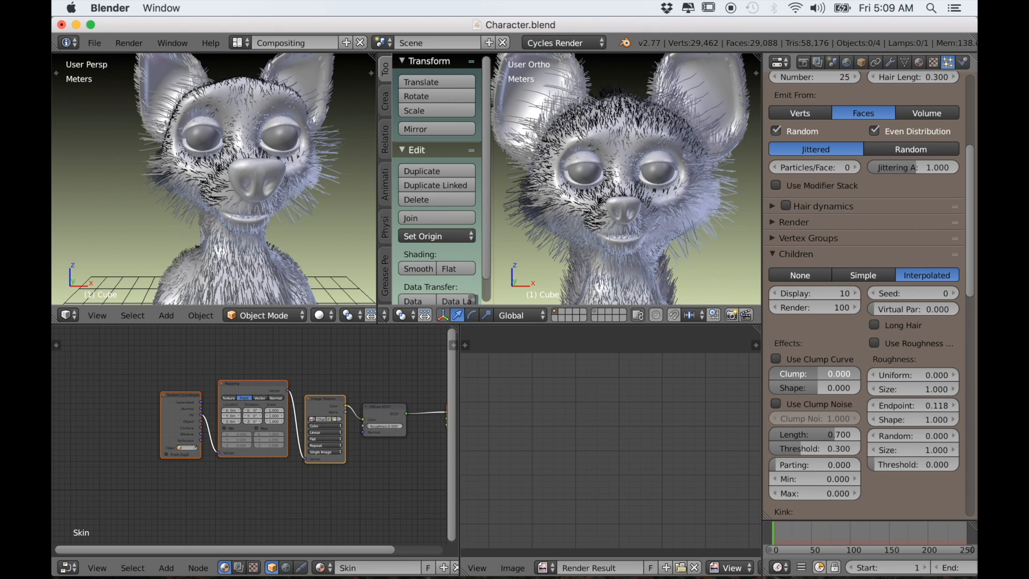
drag(803, 372, 804, 372)
drag(820, 372, 820, 372)
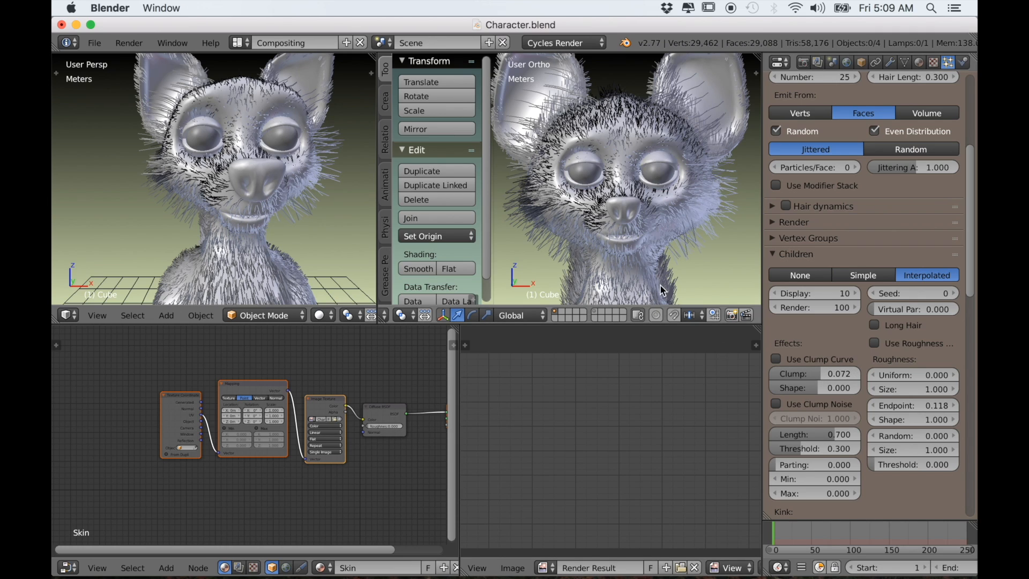
middle_drag(674, 265, 656, 267)
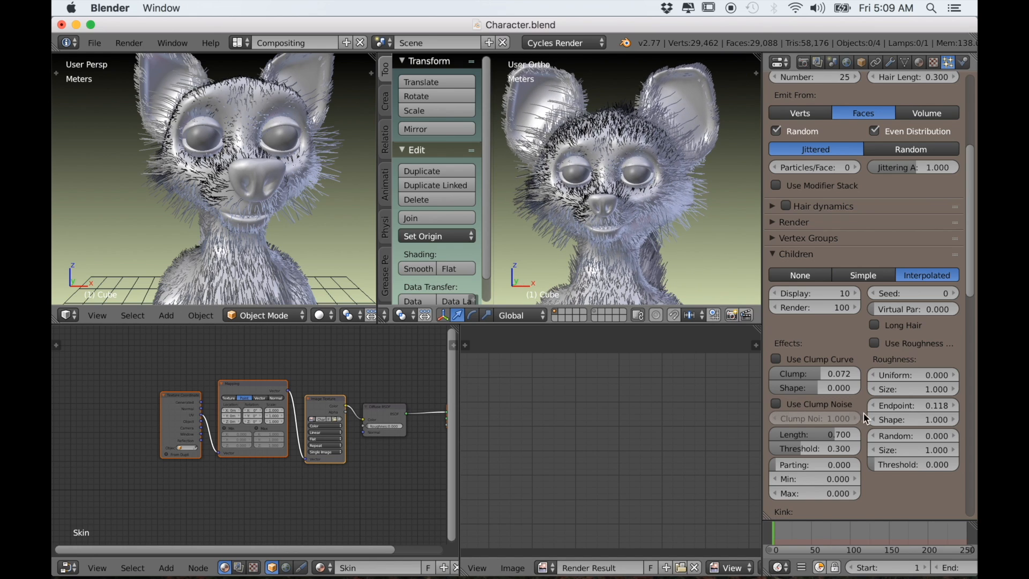
drag(913, 436, 924, 436)
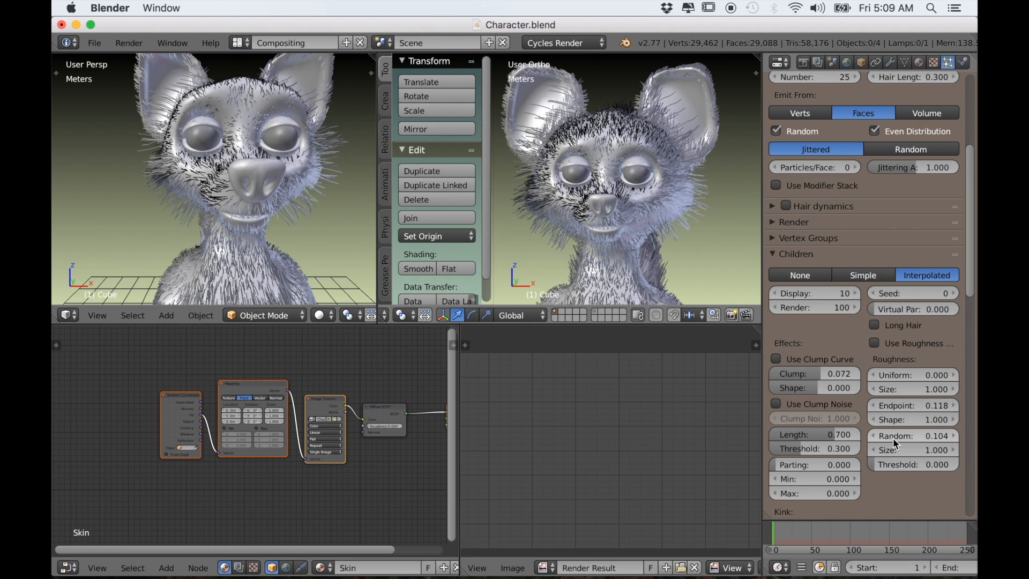
scroll(638, 234, up, 1)
middle_drag(635, 237, 635, 236)
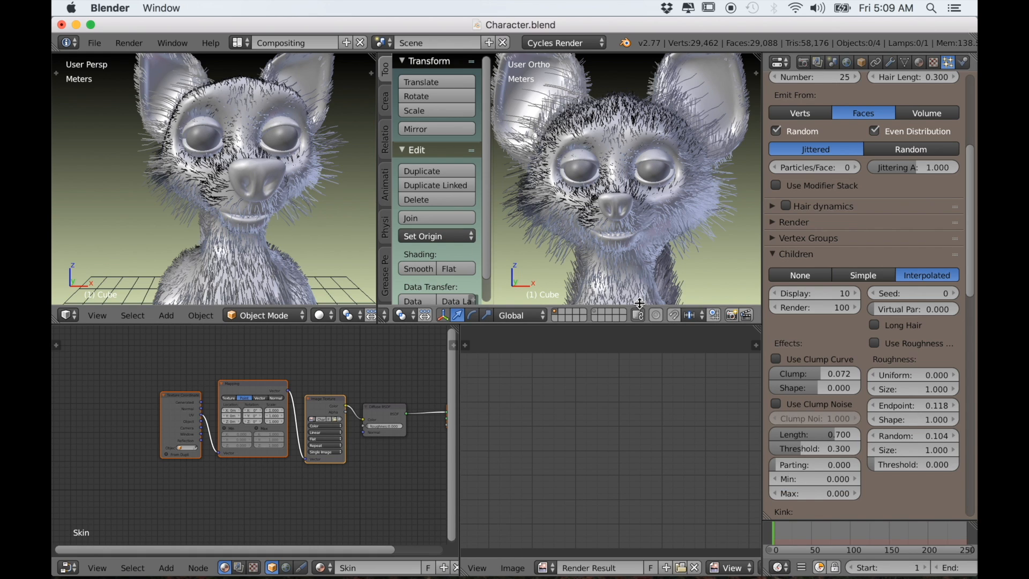
middle_drag(612, 277, 607, 277)
Try a shorter hair length of 0.190 for the Cheeks particle system
scroll(876, 294, up, 8)
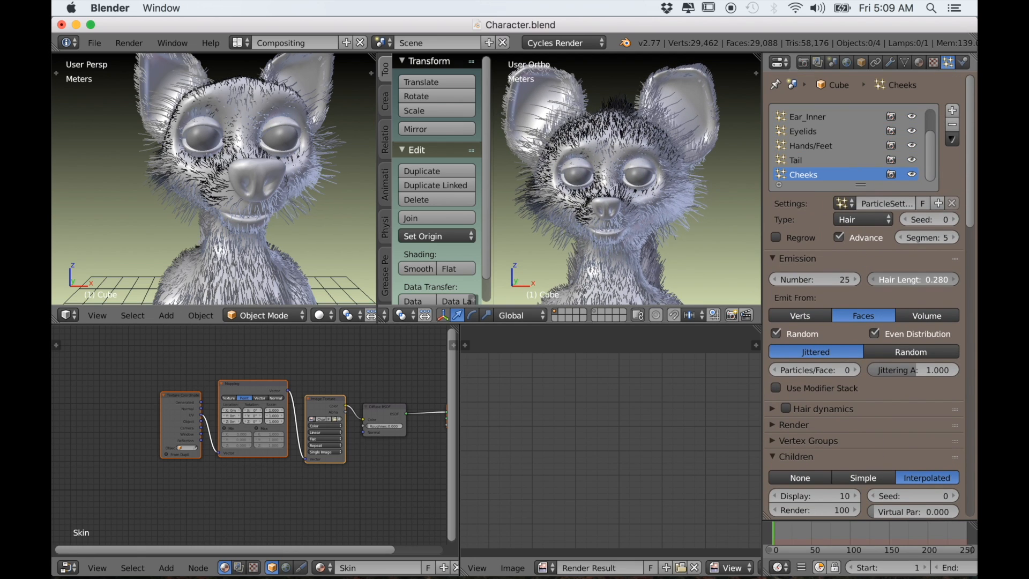
drag(912, 279, 911, 280)
mouse_move(573, 252)
middle_down()
mouse_move(609, 242)
mouse_move(576, 248)
middle_up()
scroll(574, 248, up, 4)
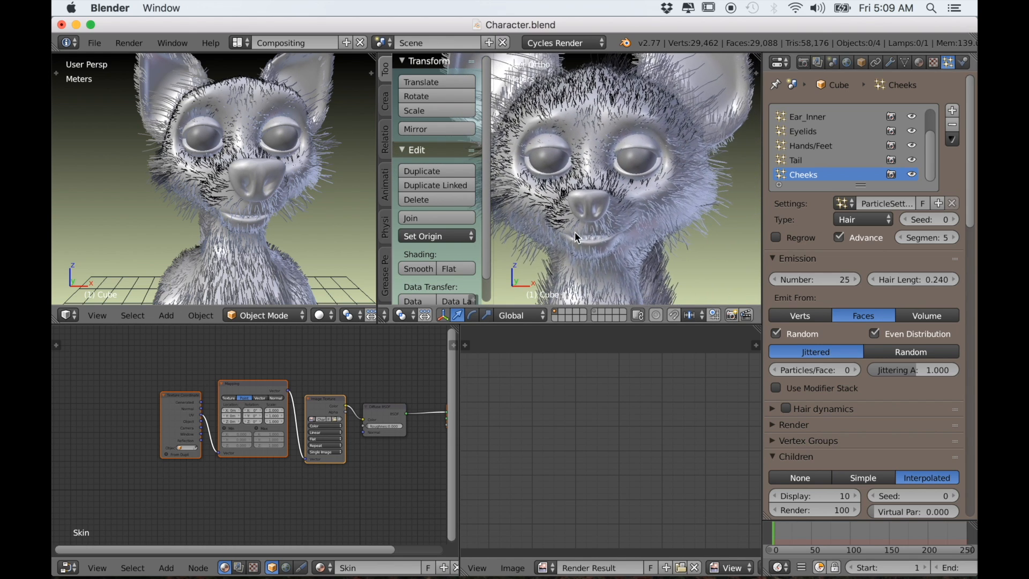
click(876, 279)
click(876, 279)
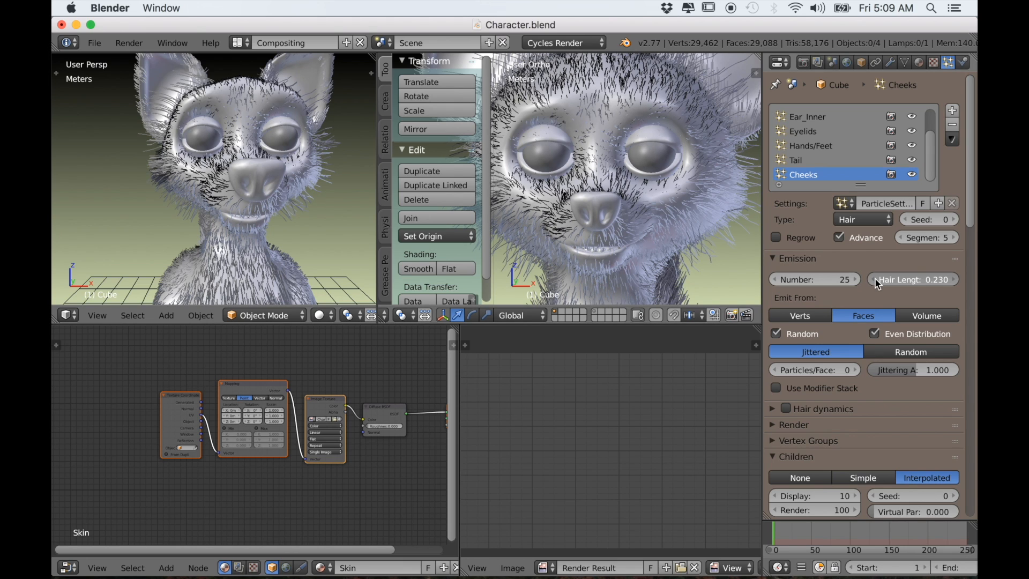
click(876, 279)
click(875, 279)
scroll(603, 238, down, 4)
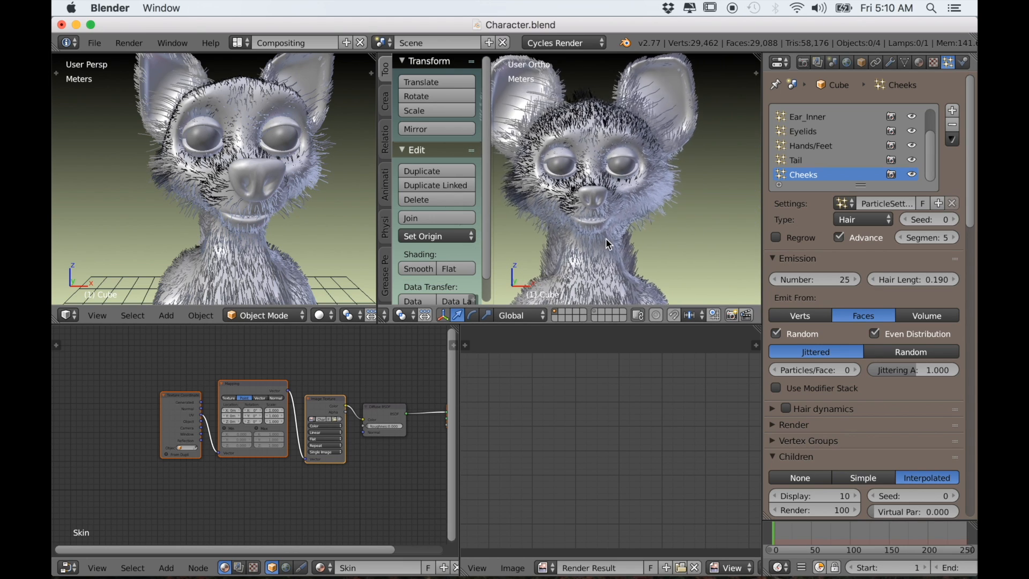
mouse_move(606, 244)
middle_down()
mouse_move(618, 240)
mouse_move(597, 240)
mouse_move(606, 243)
middle_up()
scroll(612, 243, up, 2)
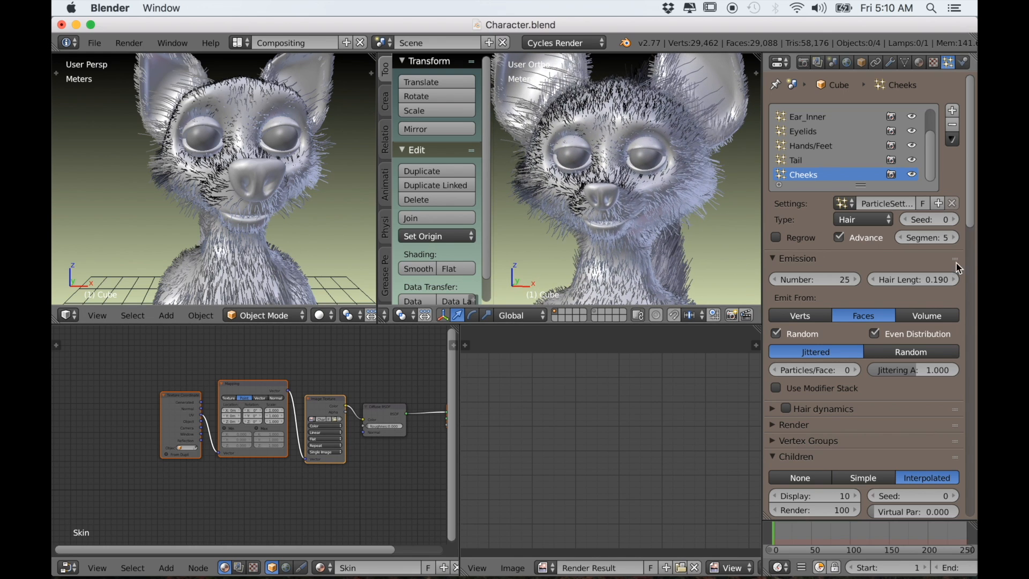
Set the hair length of the Cheeks particle system to 0.260
click(951, 278)
click(951, 279)
click(952, 280)
middle_drag(332, 236, 356, 218)
scroll(630, 220, down, 1)
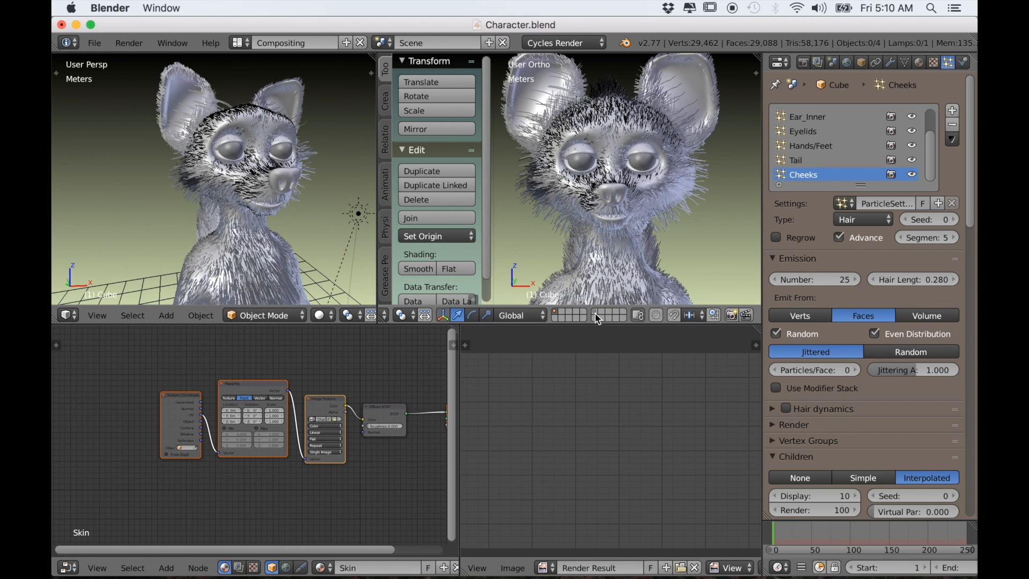
click(875, 279)
click(874, 279)
scroll(643, 240, up, 1)
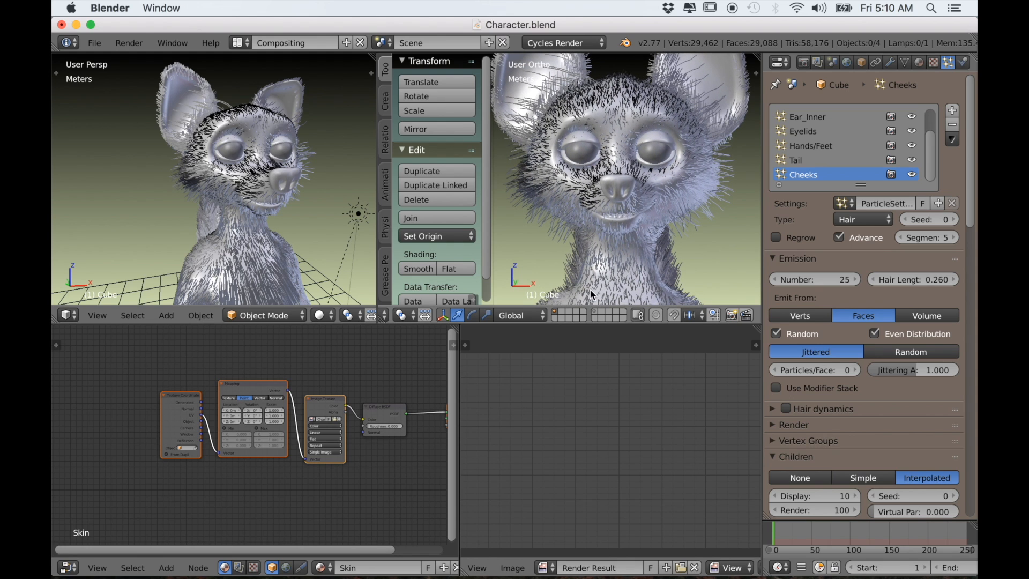
scroll(562, 269, down, 2)
middle_drag(562, 269, 562, 304)
Switch the character to Particle Edit mode and view its face from the front
click(527, 316)
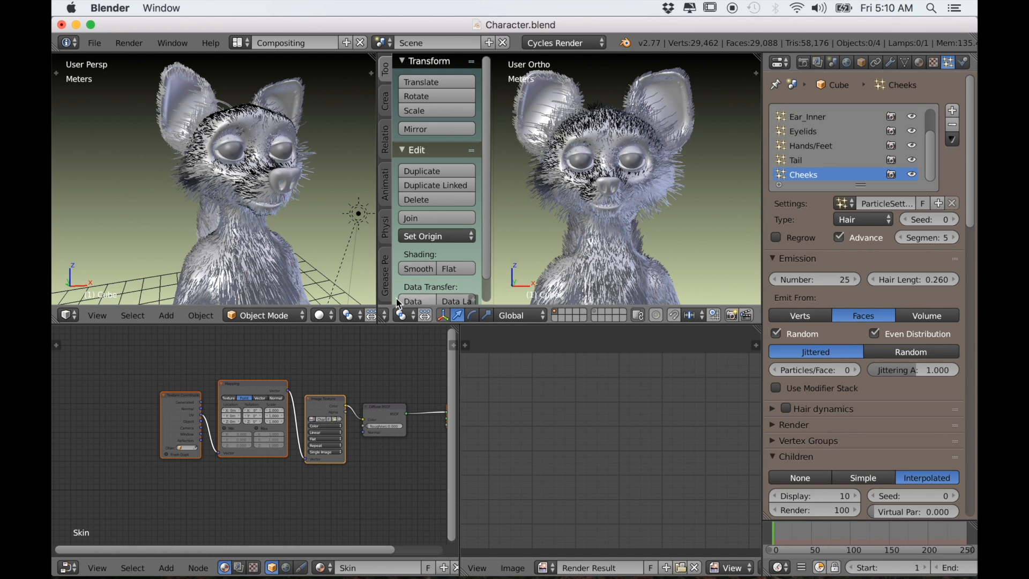
click(263, 316)
click(257, 203)
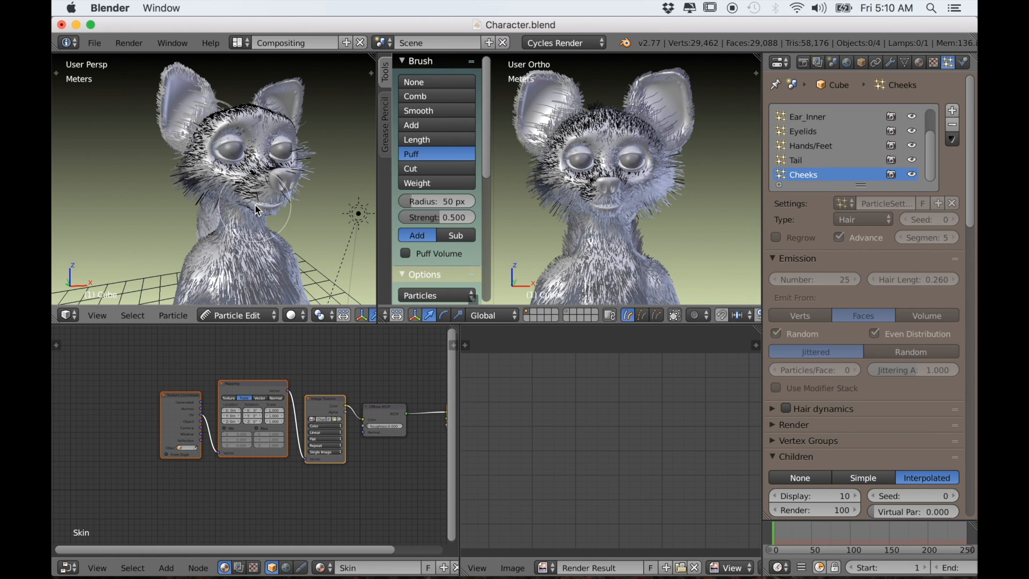
scroll(605, 236, up, 1)
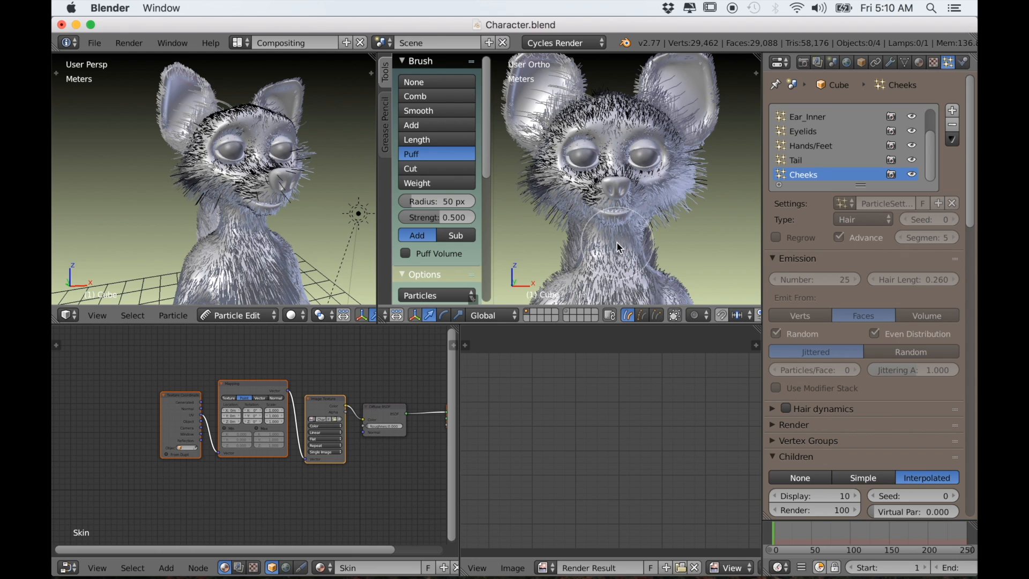
key(KP_1)
scroll(631, 231, up, 4)
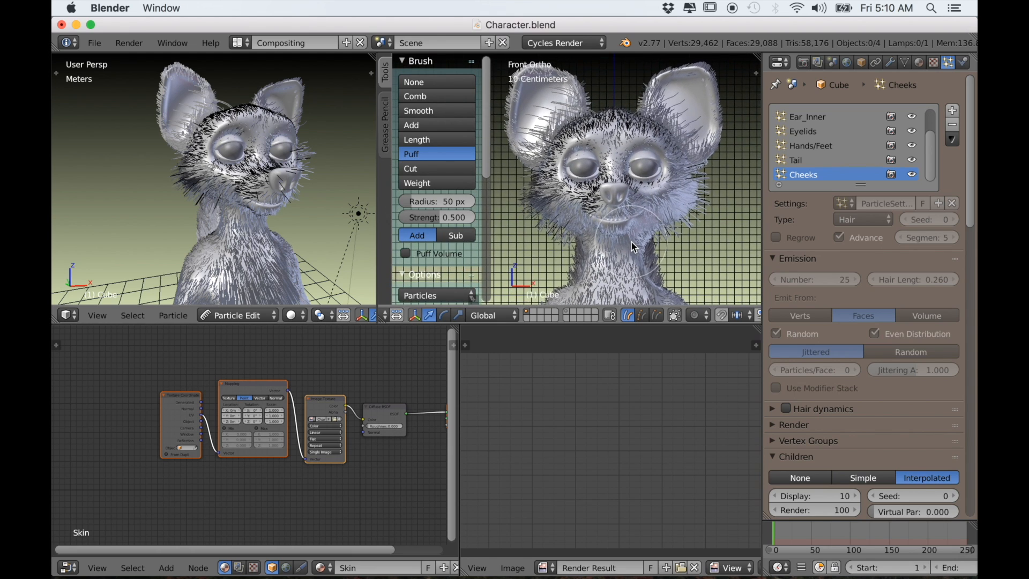
scroll(841, 134, up, 2)
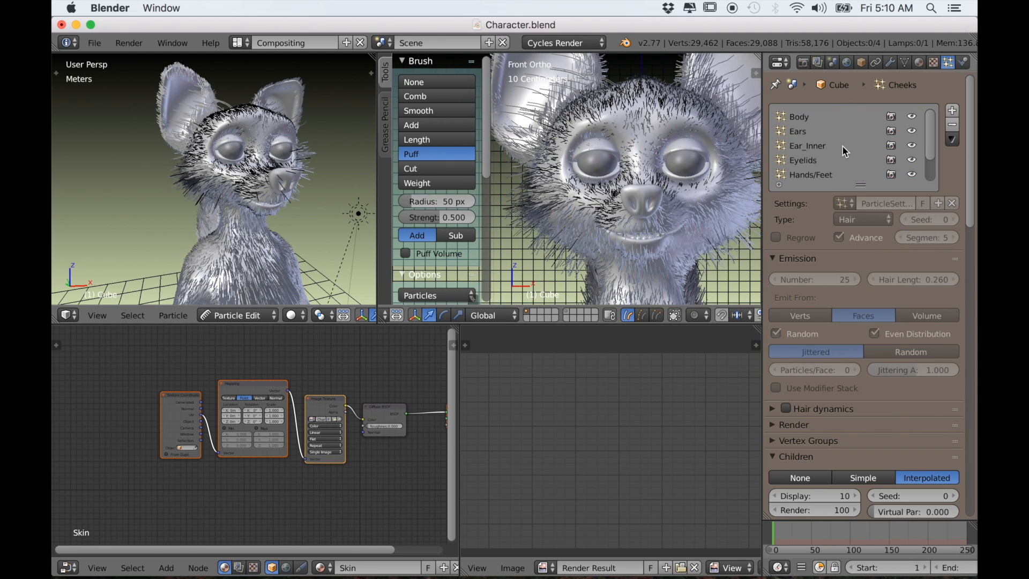
Select the Body particle system and puff up its hair along both cheeks with the Puff brush
click(808, 117)
shift+middle_drag(572, 206, 597, 203)
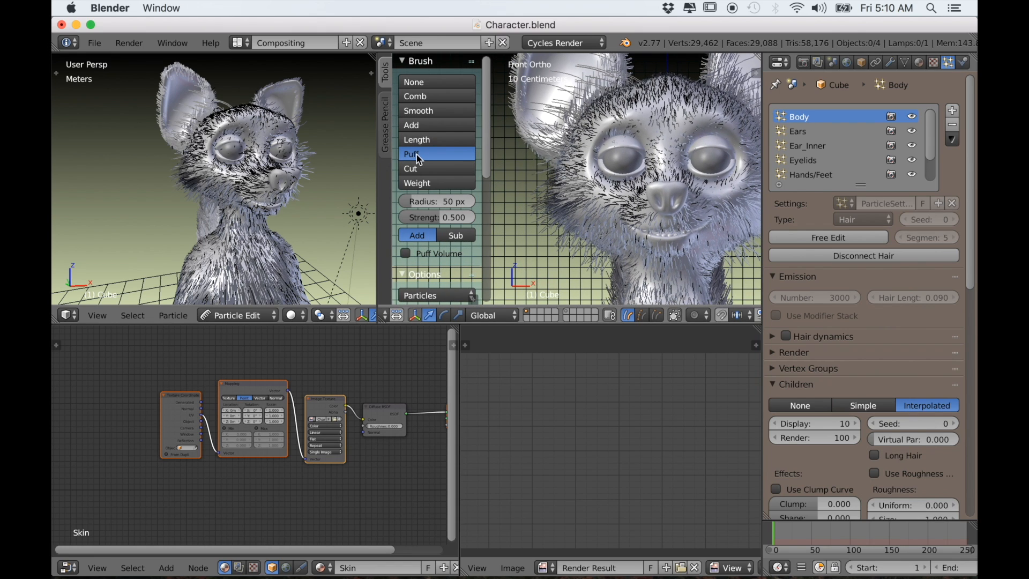
scroll(544, 219, up, 3)
scroll(544, 219, up, 2)
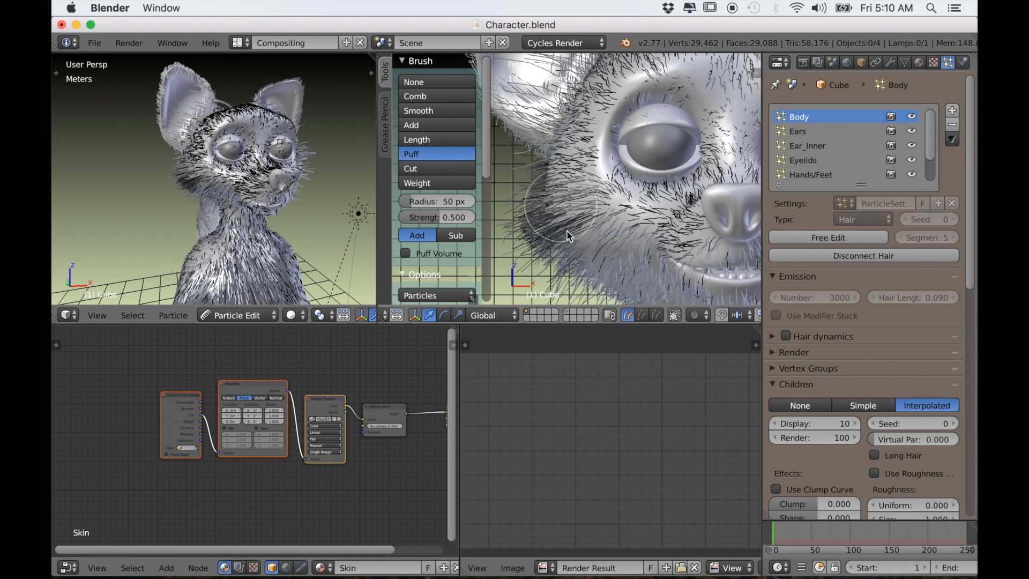
scroll(617, 257, down, 3)
scroll(626, 242, up, 3)
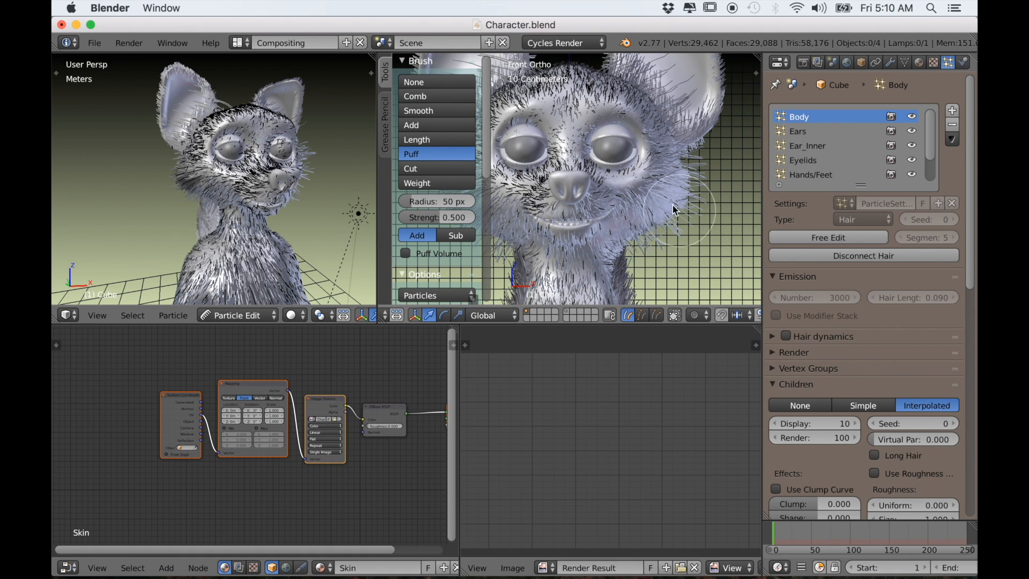
scroll(597, 237, up, 2)
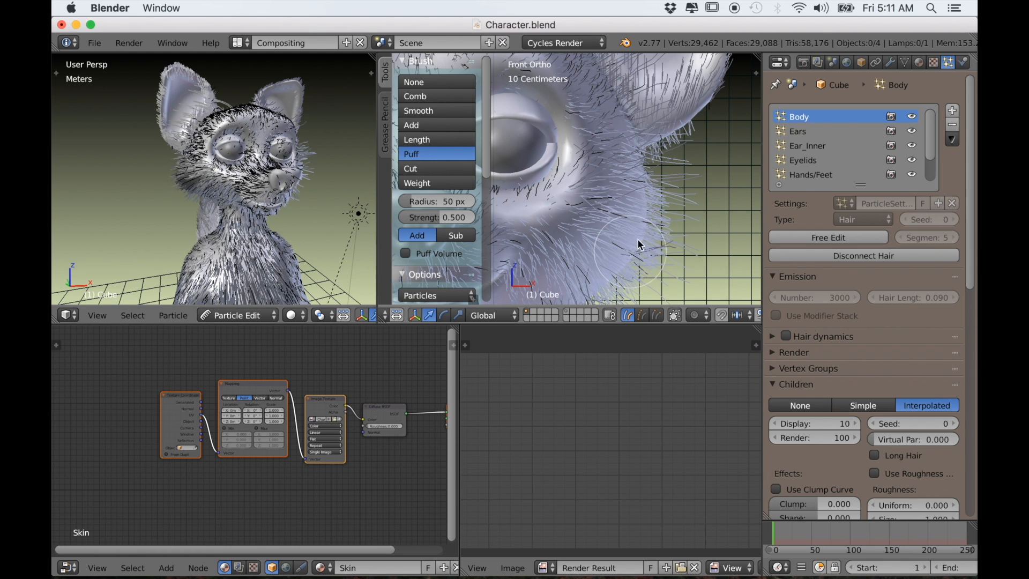
scroll(643, 224, down, 5)
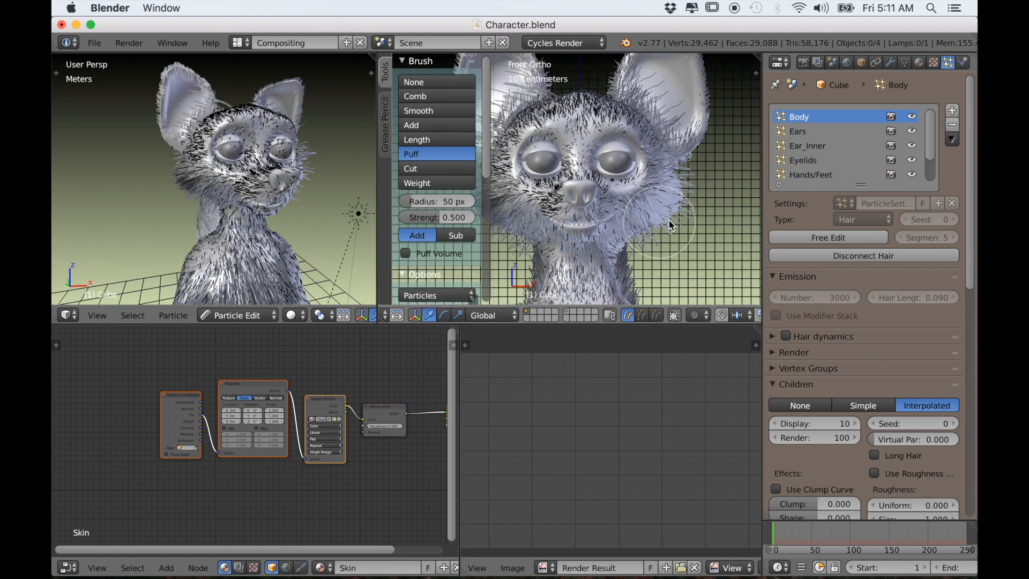
scroll(633, 224, up, 5)
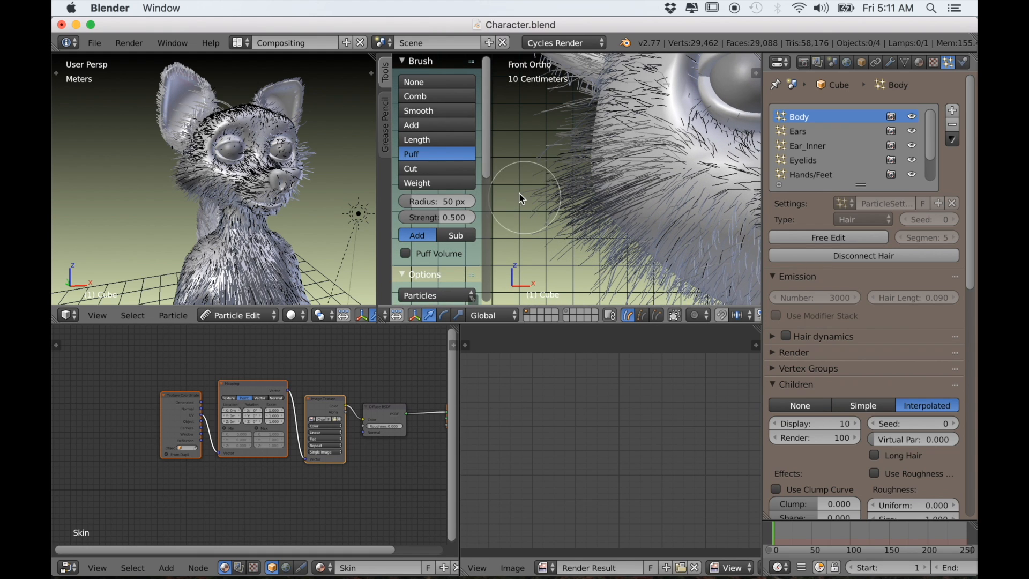
Trim stray Body hairs on the side of the face with the Cut brush
mouse_move(515, 177)
middle_down()
mouse_move(588, 204)
mouse_move(635, 185)
mouse_move(630, 161)
mouse_move(575, 124)
mouse_move(556, 205)
mouse_move(570, 240)
mouse_move(608, 249)
mouse_move(635, 244)
mouse_move(638, 199)
mouse_move(691, 175)
mouse_move(626, 201)
mouse_move(599, 237)
mouse_move(636, 240)
mouse_move(555, 244)
mouse_move(576, 252)
mouse_move(548, 232)
mouse_move(552, 246)
mouse_move(561, 218)
mouse_move(593, 197)
mouse_move(592, 256)
mouse_move(591, 221)
mouse_move(615, 271)
mouse_move(606, 213)
mouse_move(571, 255)
mouse_move(620, 219)
mouse_move(631, 228)
mouse_move(647, 182)
mouse_move(641, 144)
mouse_move(664, 168)
mouse_move(727, 139)
mouse_move(707, 166)
mouse_move(655, 165)
mouse_move(639, 146)
mouse_move(648, 189)
middle_up()
click(445, 172)
scroll(600, 217, up, 5)
scroll(649, 191, up, 2)
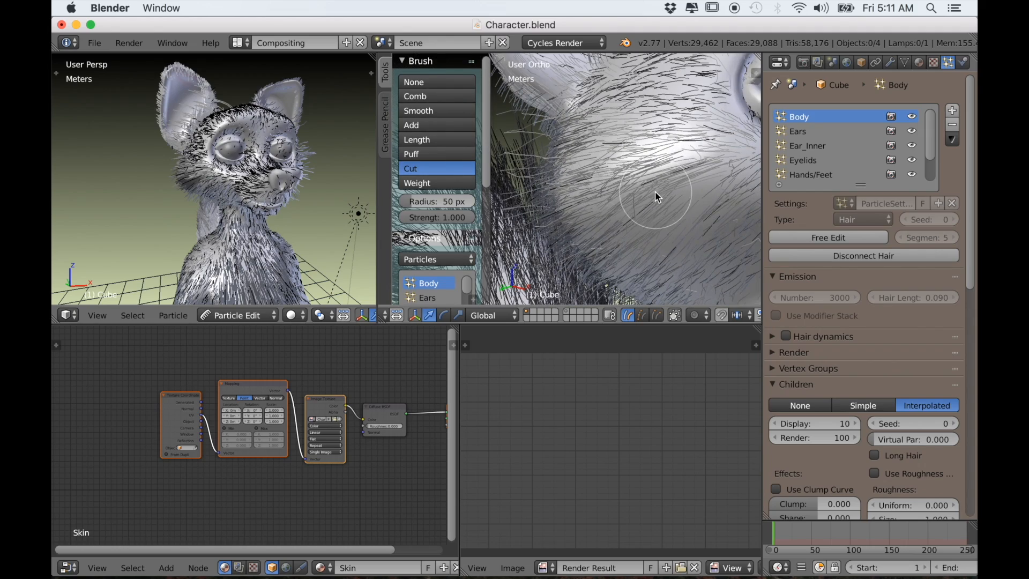
drag(663, 175, 676, 173)
scroll(672, 193, down, 5)
middle_drag(669, 195, 641, 204)
scroll(633, 207, up, 4)
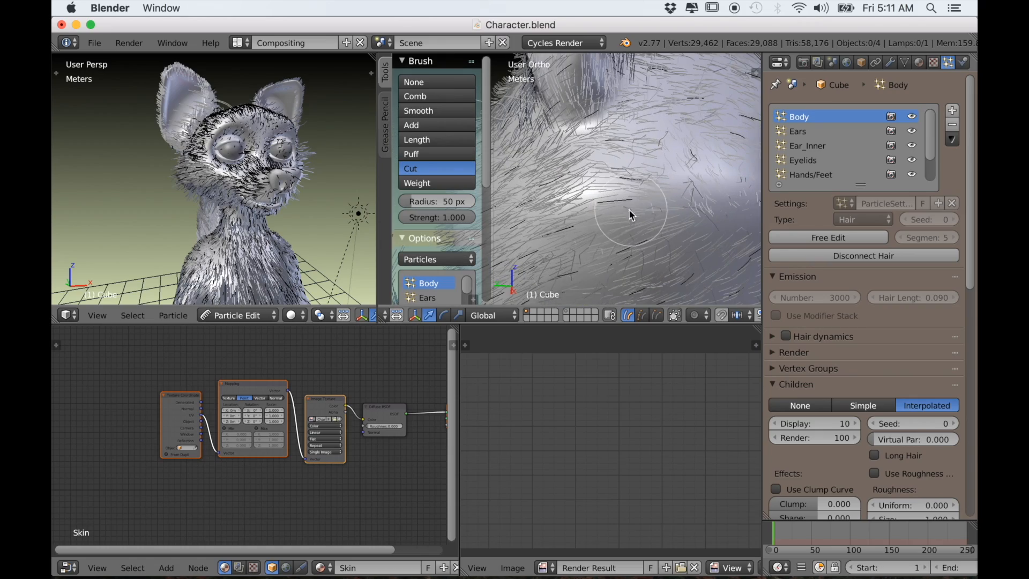
click(620, 206)
scroll(637, 205, down, 5)
mouse_move(637, 207)
middle_down()
mouse_move(609, 230)
mouse_move(571, 238)
mouse_move(623, 243)
mouse_move(689, 213)
mouse_move(717, 225)
mouse_move(535, 241)
mouse_move(604, 236)
mouse_move(550, 242)
mouse_move(638, 248)
middle_up()
scroll(638, 247, down, 3)
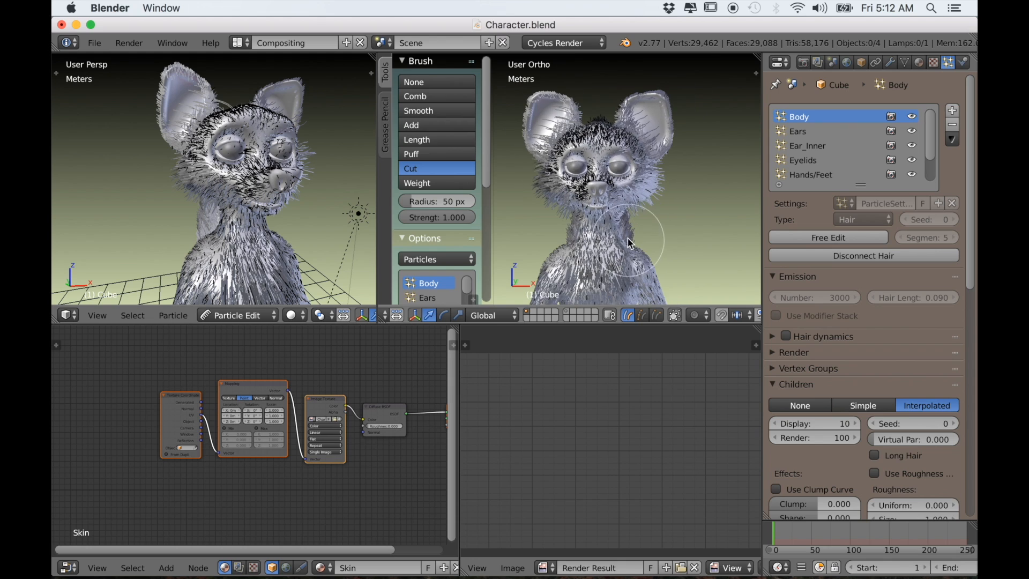
Select the Cheeks particle system and shorten its hair along one side of the lower jaw with the Length brush set to Shrink
scroll(615, 247, up, 5)
scroll(622, 251, down, 1)
middle_drag(623, 252, 614, 249)
scroll(813, 179, down, 2)
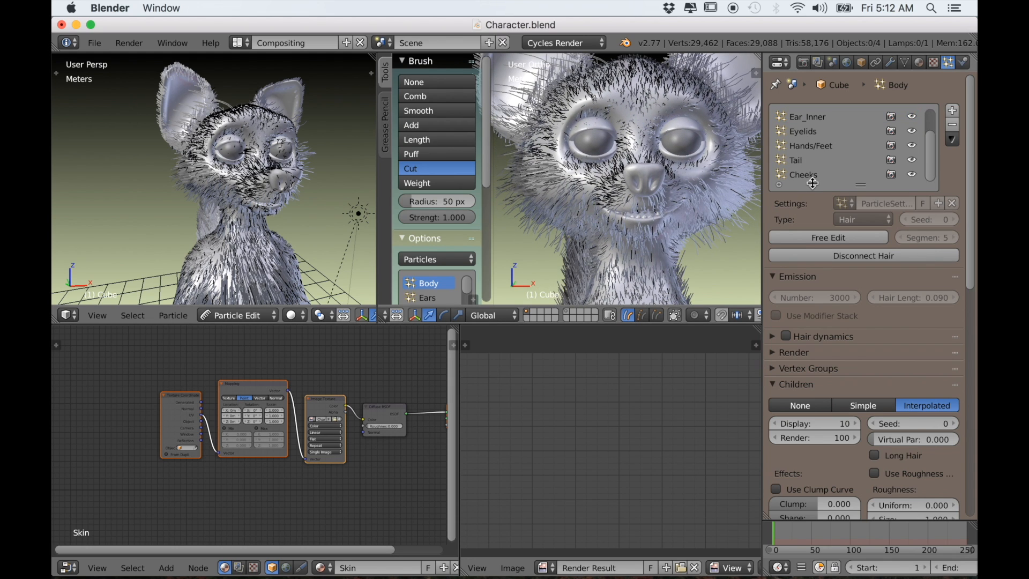
click(809, 174)
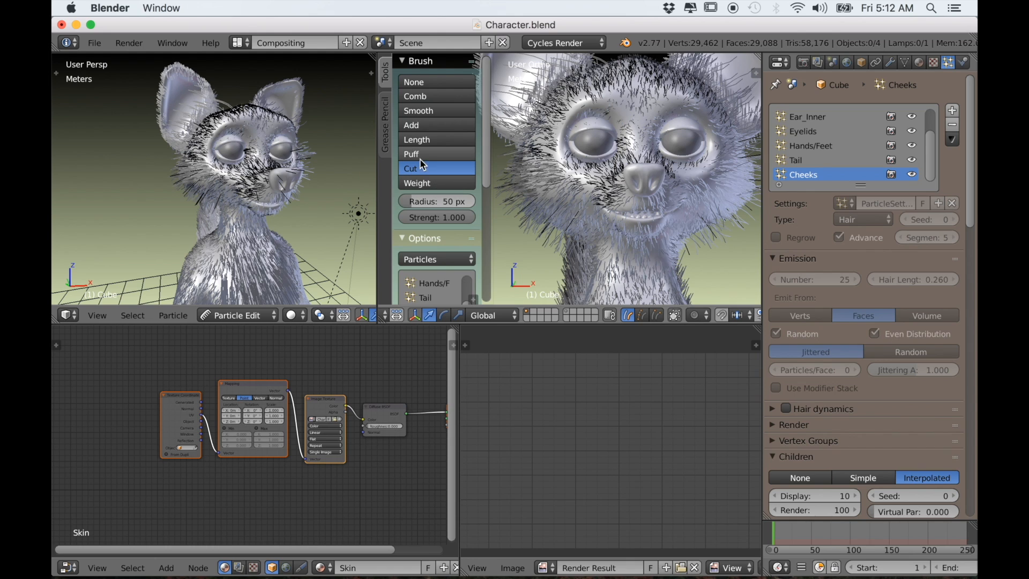
click(418, 141)
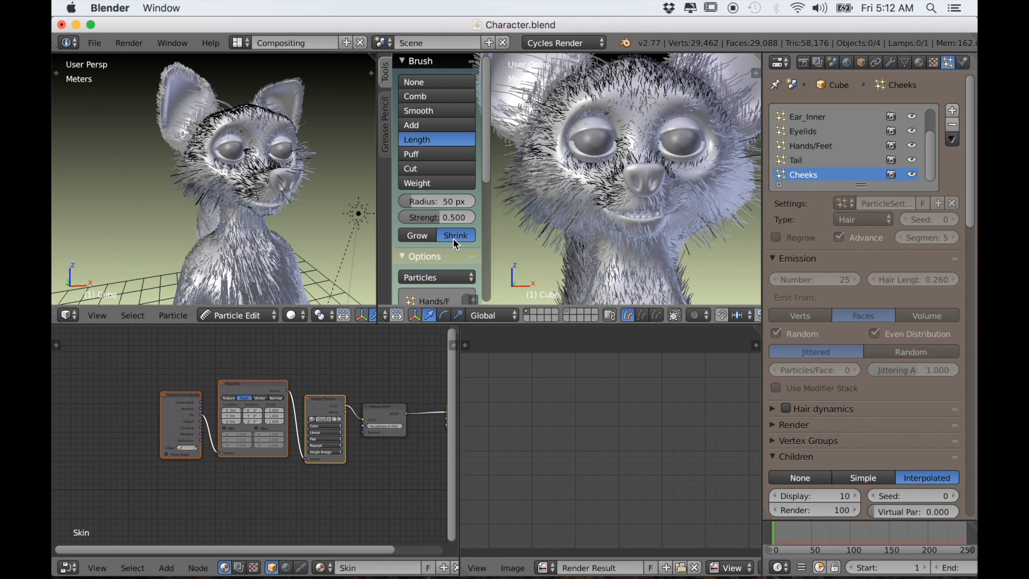
middle_drag(583, 222, 593, 200)
scroll(590, 199, up, 1)
mouse_move(583, 195)
mouse_down()
mouse_move(556, 211)
mouse_move(571, 176)
mouse_move(587, 202)
mouse_up()
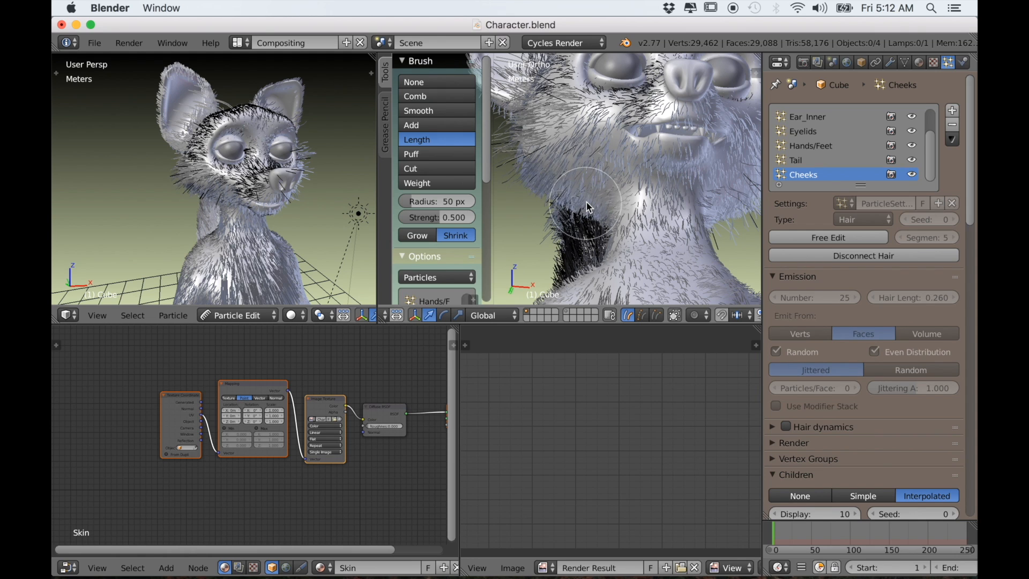
Shorten the Cheeks hair along the other side of the lower jaw in front view with the Length brush
key(KP_1)
scroll(644, 225, down, 1)
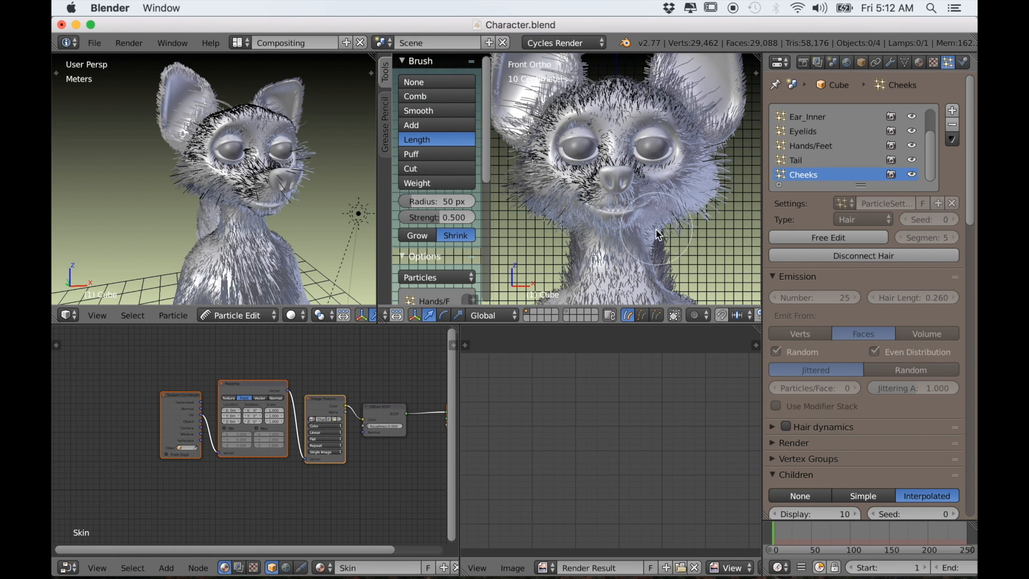
shift+middle_drag(694, 244, 658, 222)
scroll(721, 315, down, 1)
scroll(721, 317, down, 2)
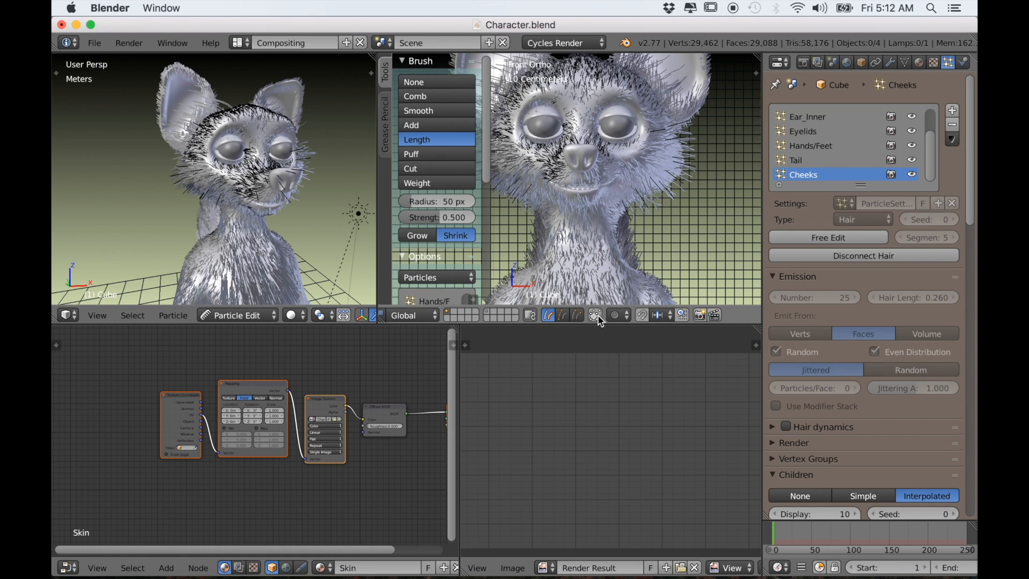
scroll(638, 258, up, 1)
mouse_move(648, 201)
mouse_down()
mouse_move(658, 229)
mouse_move(642, 203)
mouse_move(668, 209)
mouse_up()
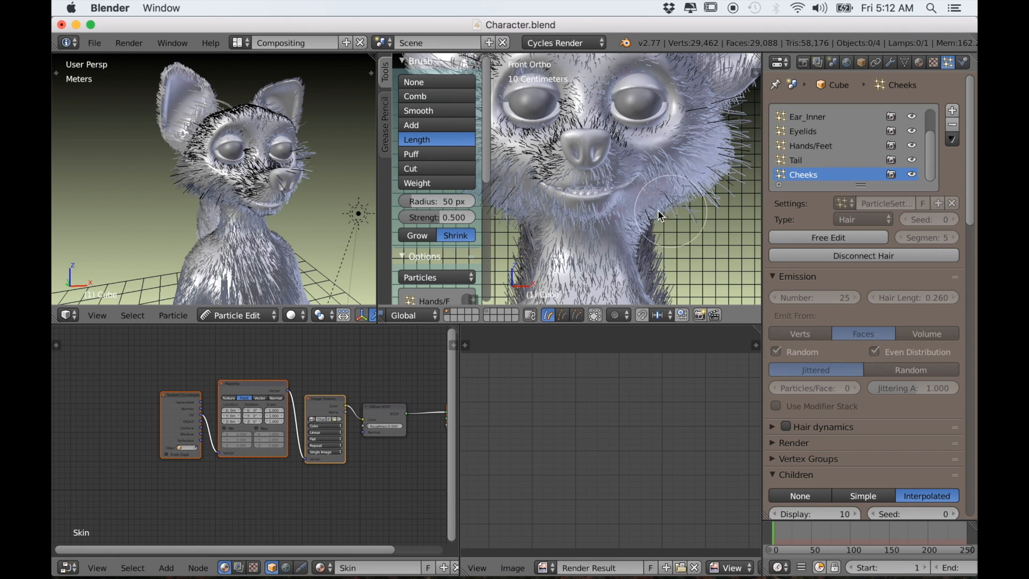
Examine the shape and evenness of the hair on both cheeks and the jaw from the front
middle_drag(667, 209, 612, 229)
key(KP_1)
shift+middle_drag(547, 228, 601, 222)
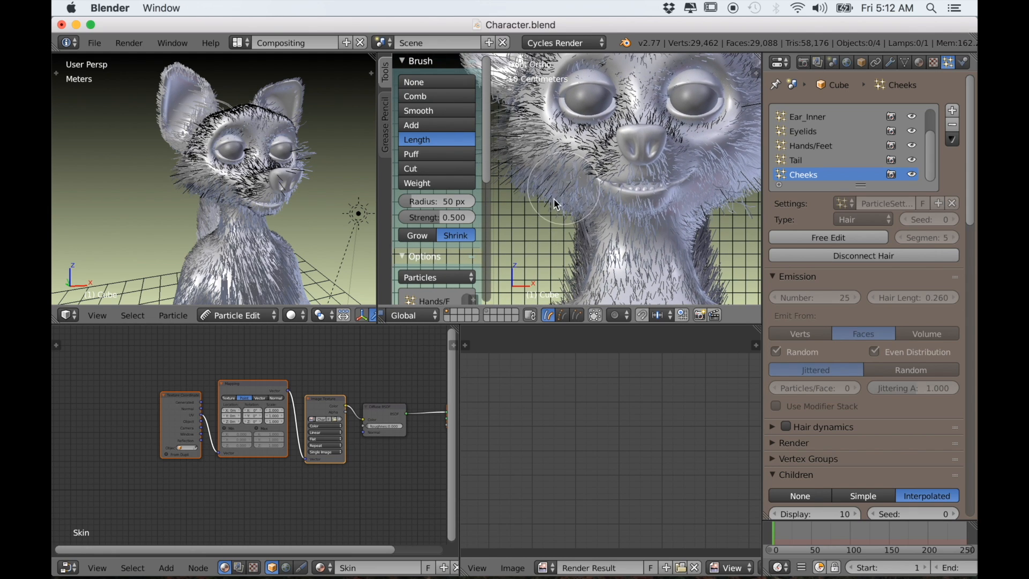
scroll(657, 211, down, 2)
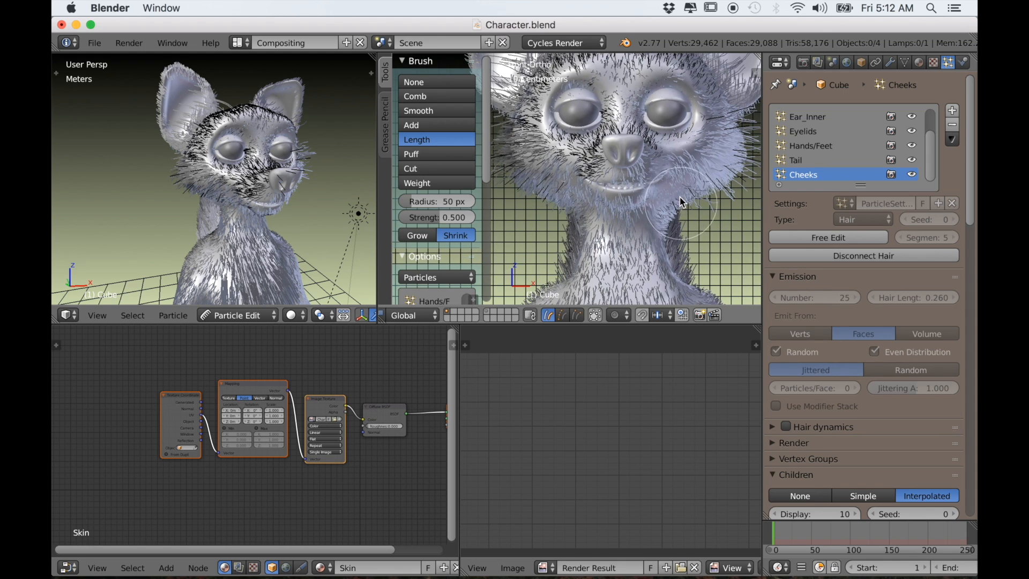
shift+middle_drag(572, 188, 617, 230)
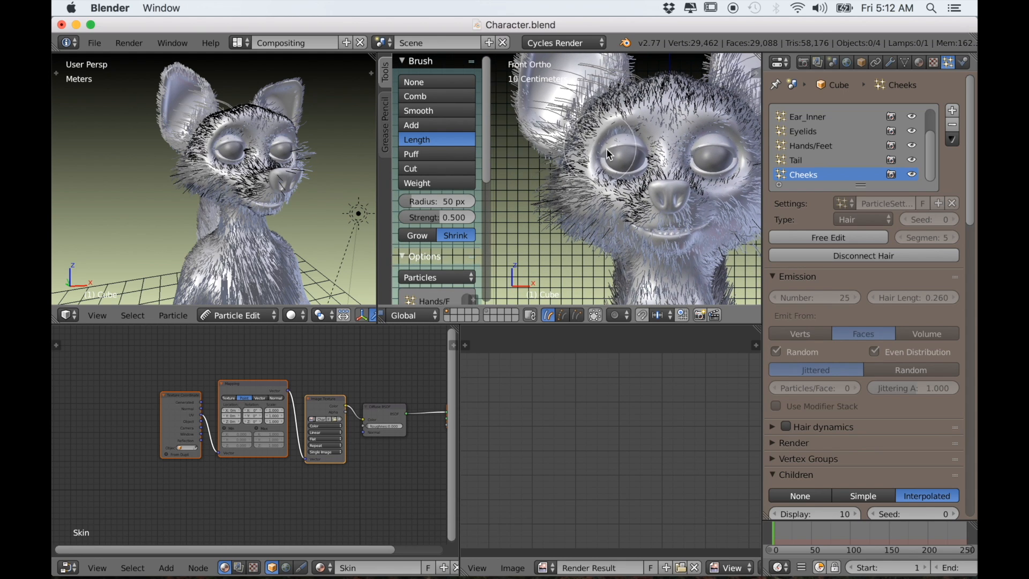
shift+middle_drag(732, 142, 636, 151)
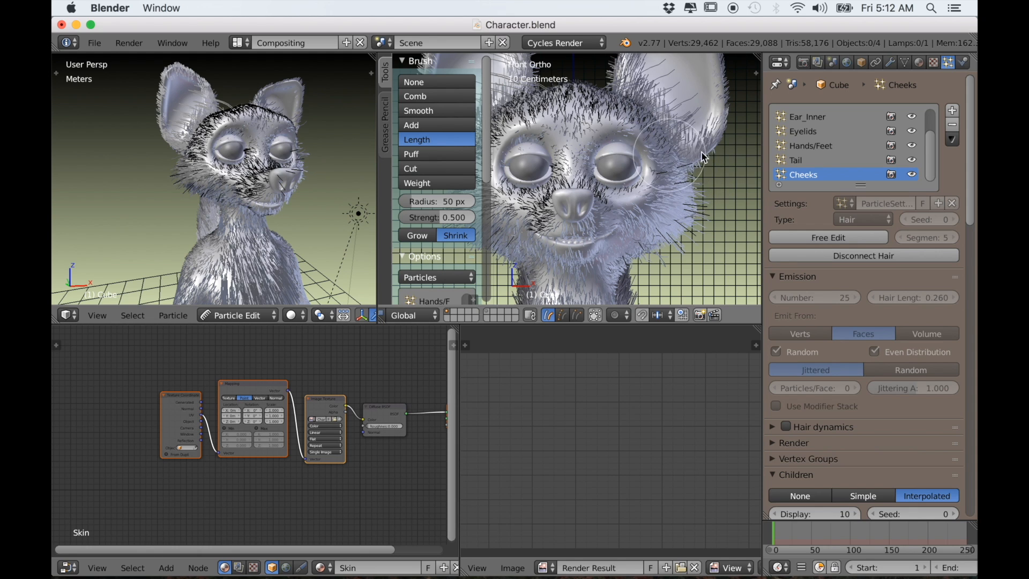
scroll(649, 188, down, 2)
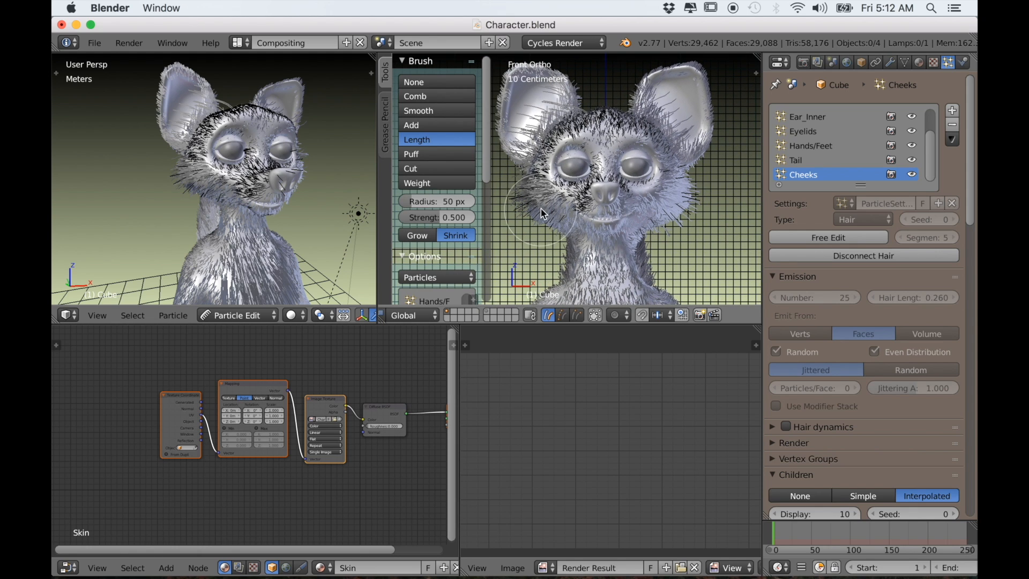
scroll(591, 215, up, 3)
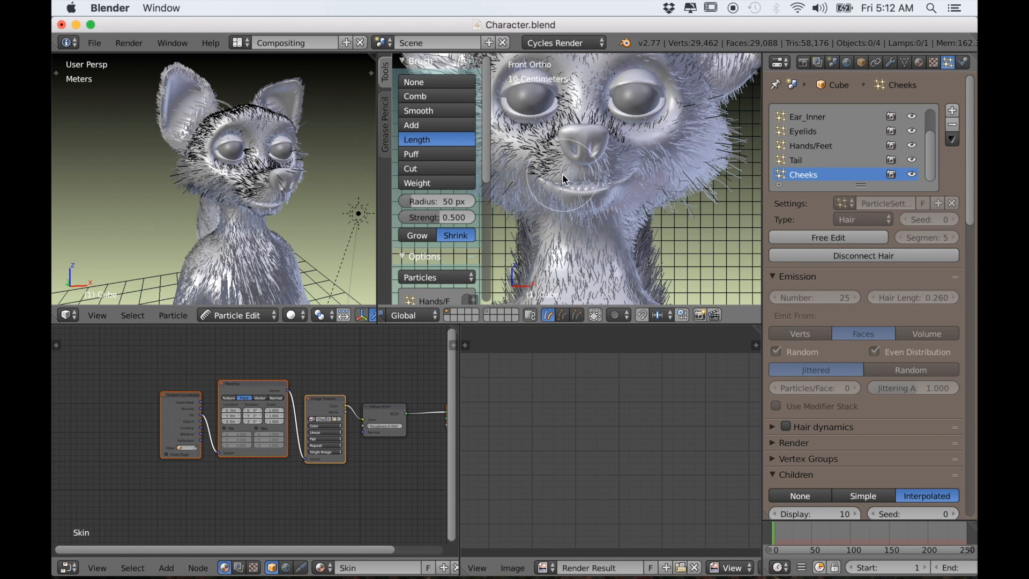
Select the Body particle system and puff up its hair across the neck and throat with the Puff brush
shift+middle_drag(567, 214, 571, 182)
scroll(833, 138, up, 2)
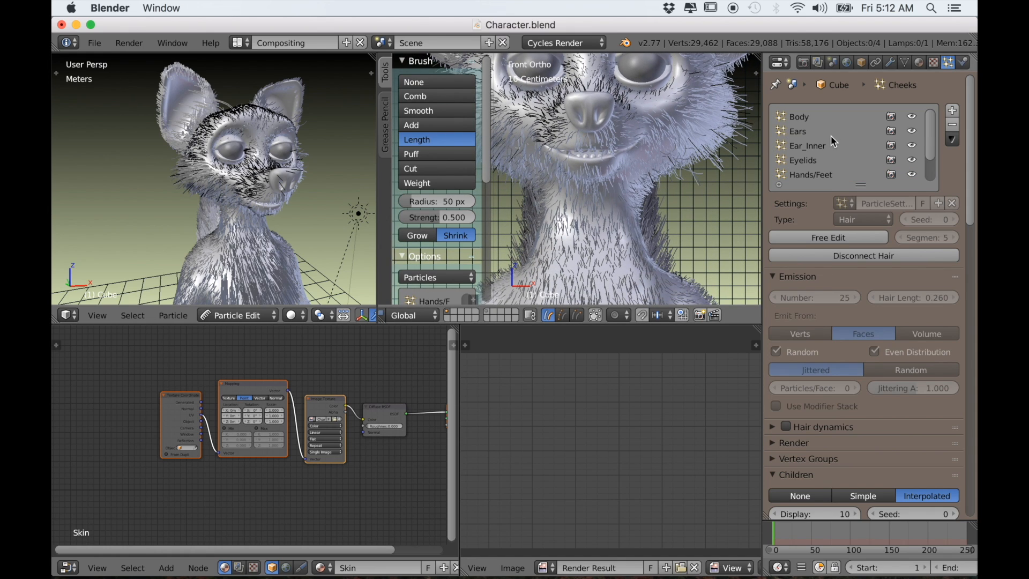
click(809, 116)
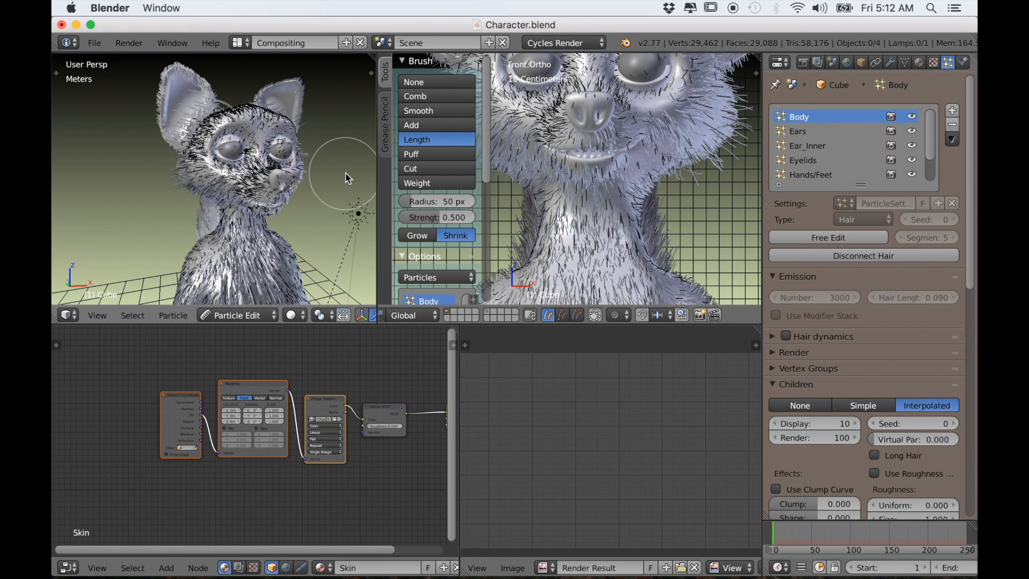
click(423, 154)
mouse_move(557, 263)
shift+middle_down()
mouse_move(563, 241)
mouse_move(593, 227)
shift+middle_up()
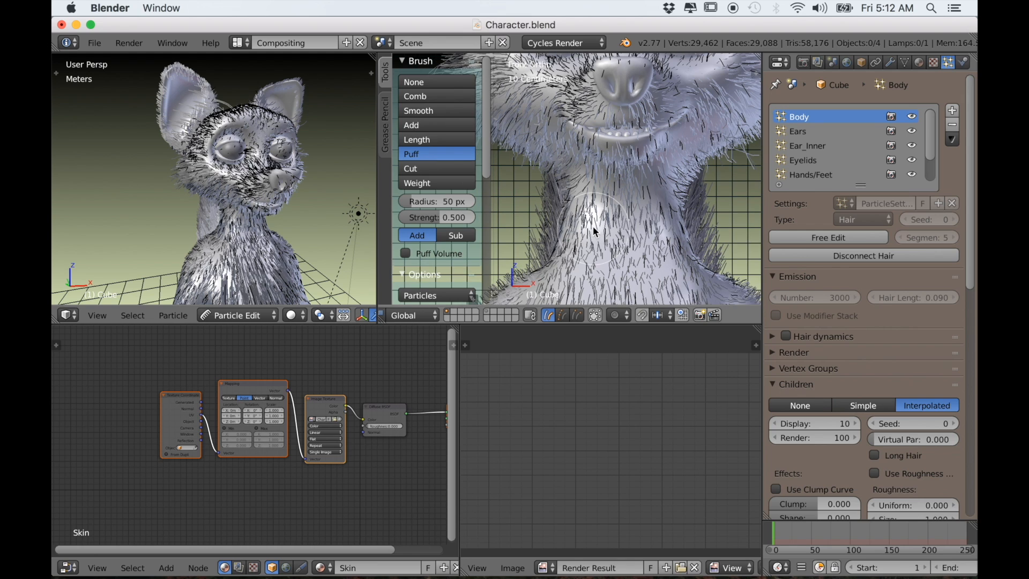
mouse_move(579, 221)
mouse_down()
mouse_move(566, 215)
mouse_move(689, 226)
mouse_move(568, 231)
mouse_move(552, 213)
mouse_move(610, 217)
mouse_move(600, 243)
mouse_move(626, 243)
mouse_move(632, 223)
mouse_up()
middle_drag(632, 222, 603, 236)
scroll(590, 220, up, 2)
shift+middle_drag(569, 199, 574, 204)
scroll(574, 205, up, 1)
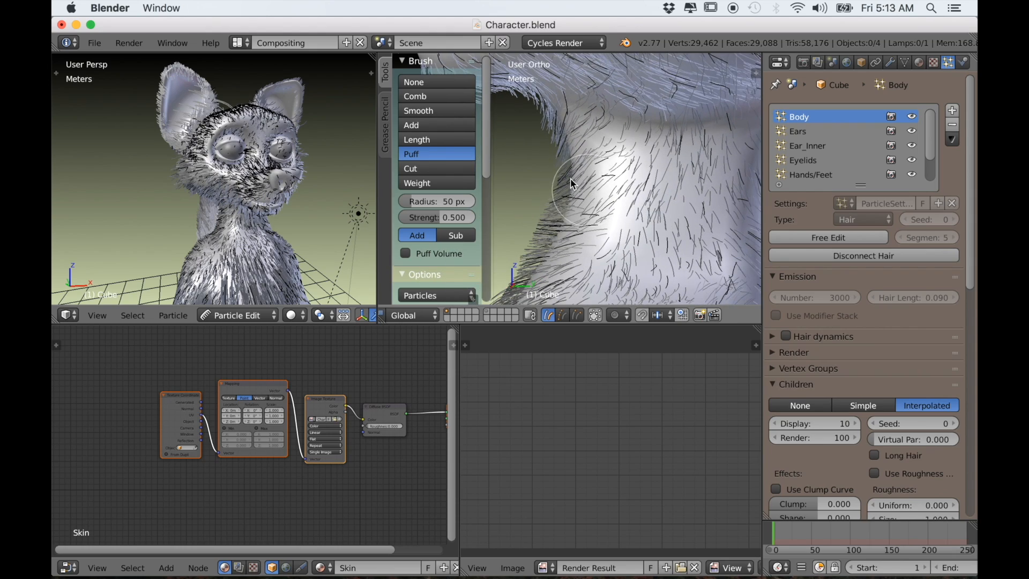
scroll(599, 212, down, 5)
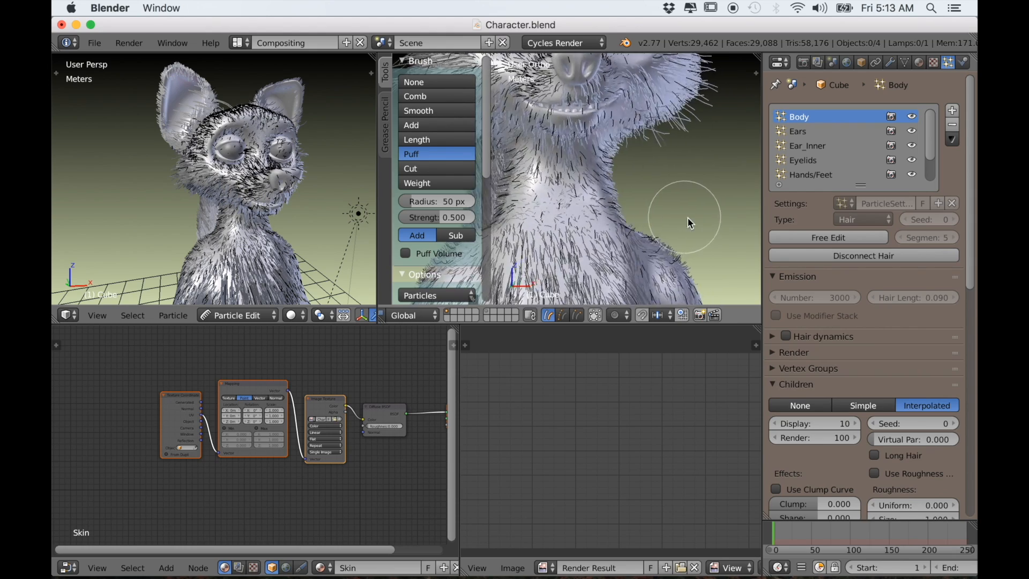
Check the groomed head and upper body from the front and switch the character to Object Mode
middle_drag(631, 237, 646, 225)
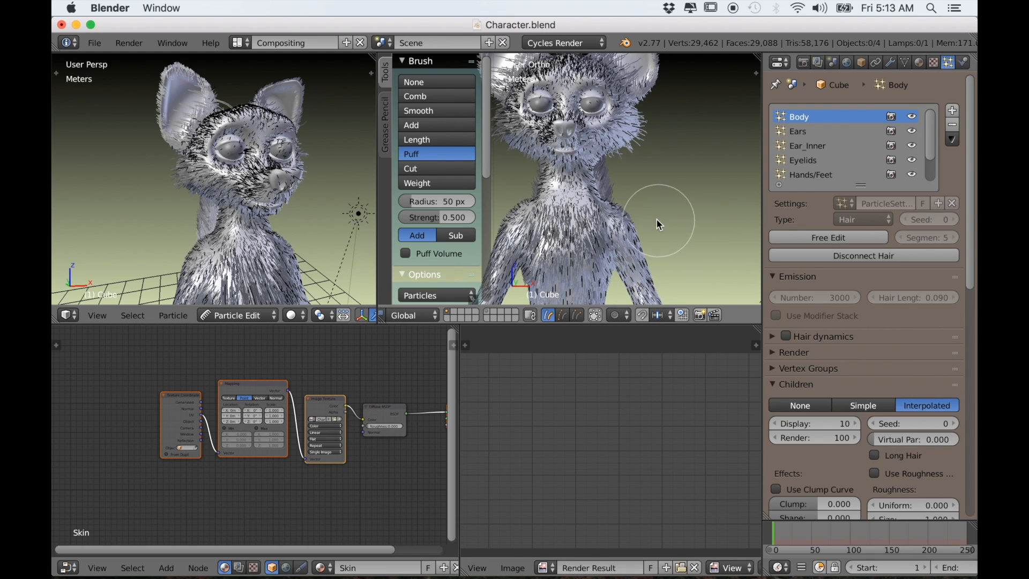
scroll(654, 231, down, 3)
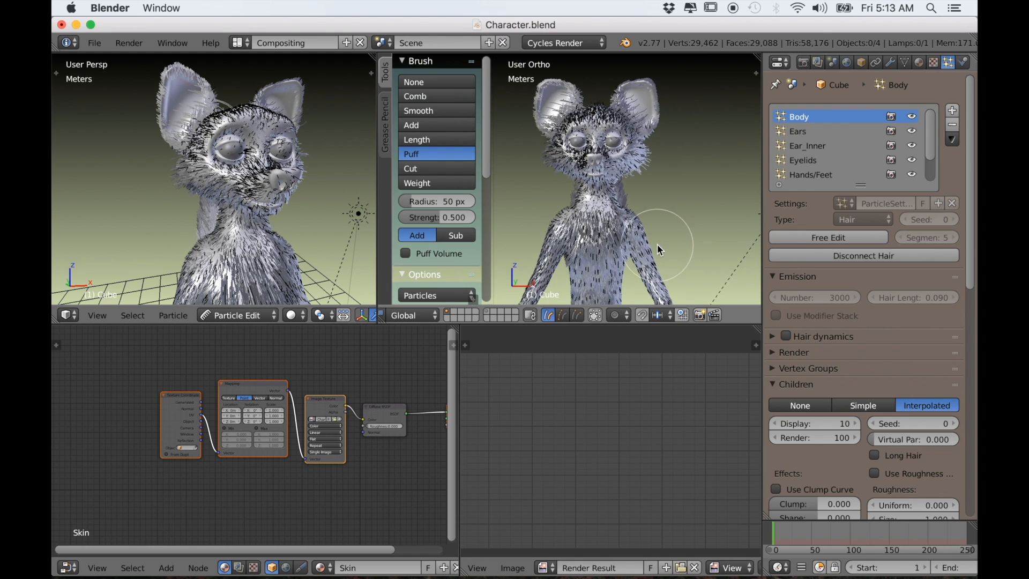
key(KP_1)
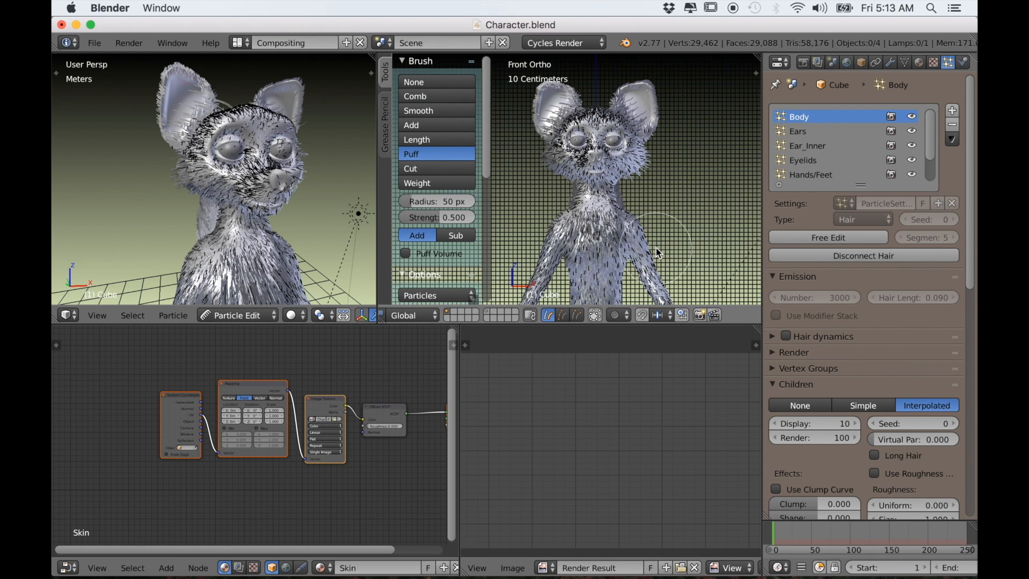
scroll(654, 252, up, 5)
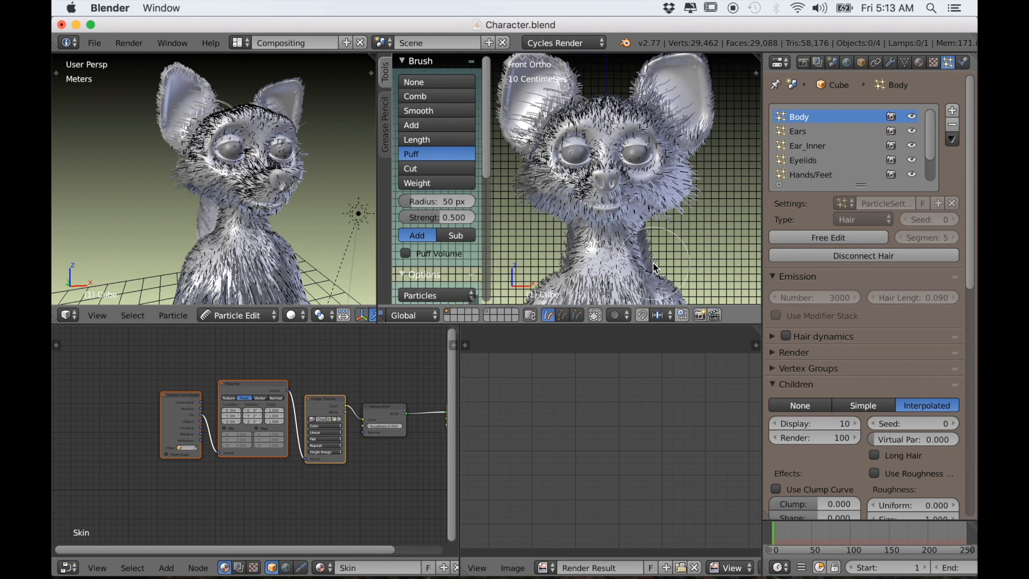
scroll(654, 263, up, 1)
click(258, 315)
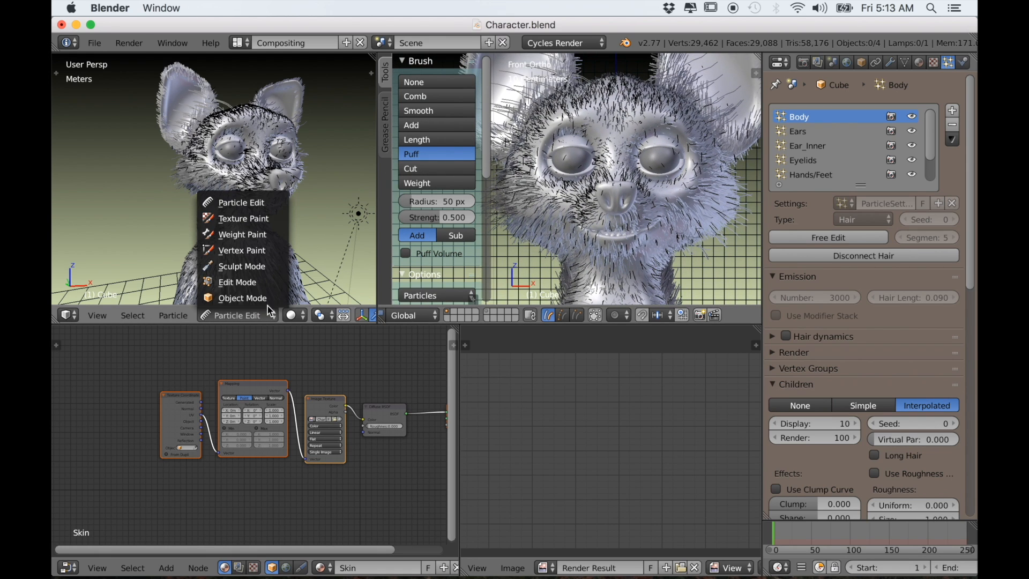
click(267, 298)
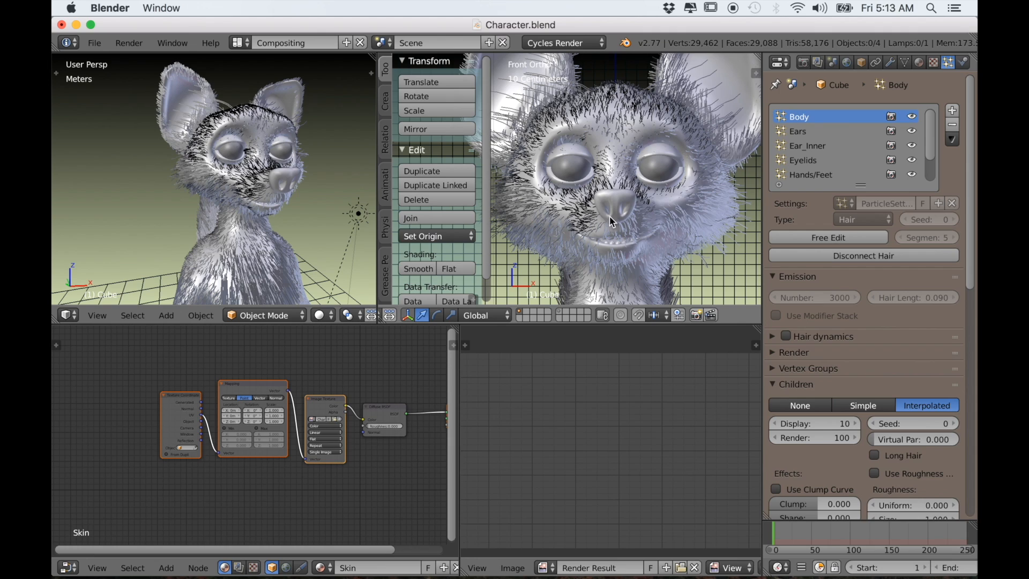
Add a new particle system named Wiskers to the character and set its type to Hair
click(952, 111)
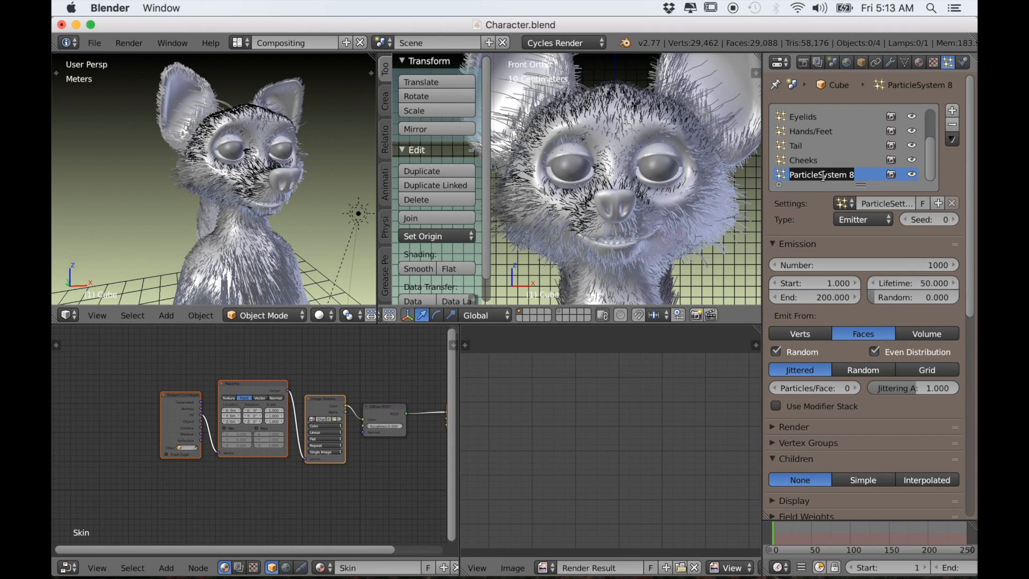
text(W)
key(Return)
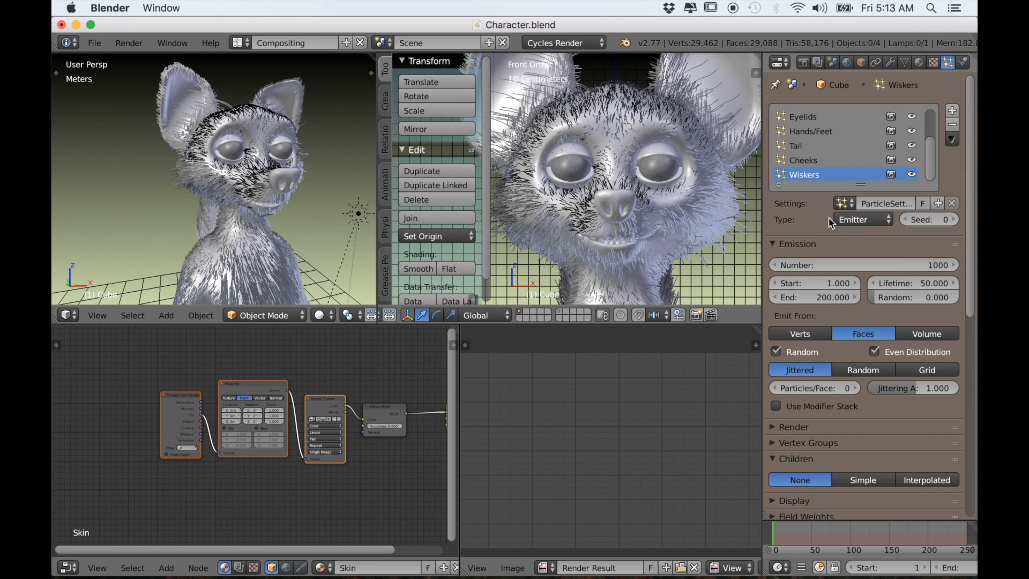
click(852, 219)
click(845, 189)
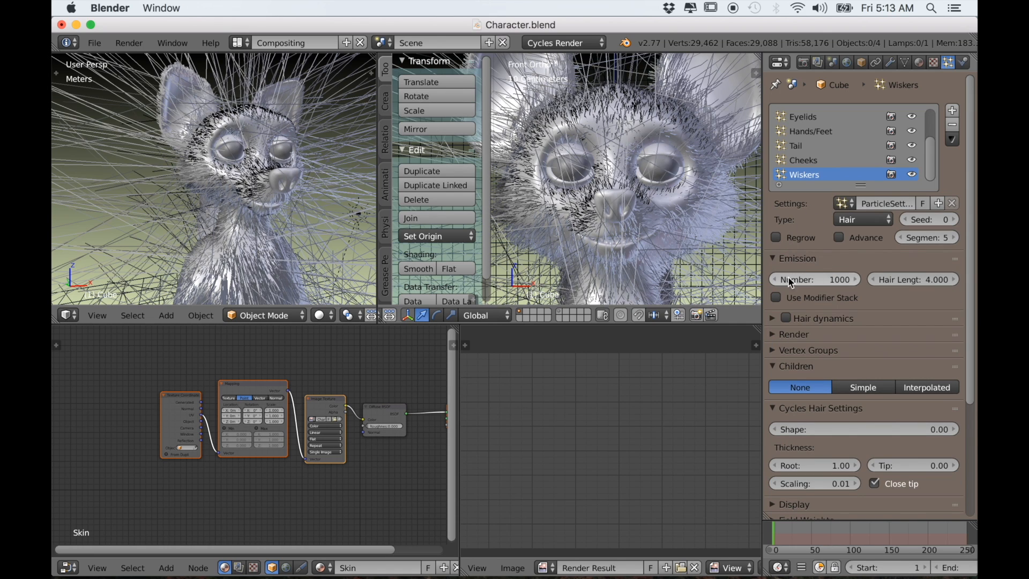
Enable the advanced settings for the Wiskers system and set its hair length to 1.320
scroll(660, 247, down, 2)
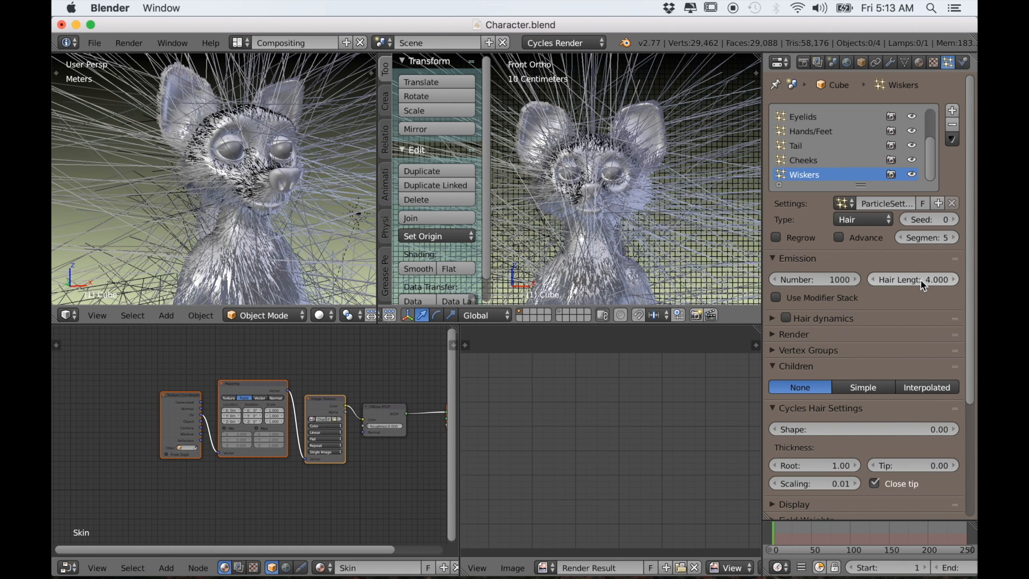
click(838, 238)
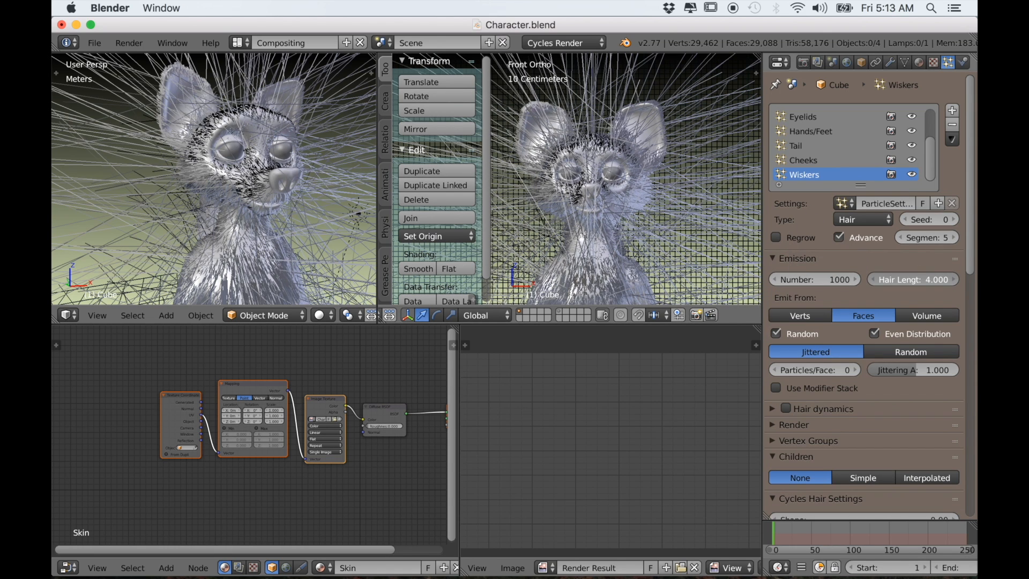
drag(913, 280, 869, 279)
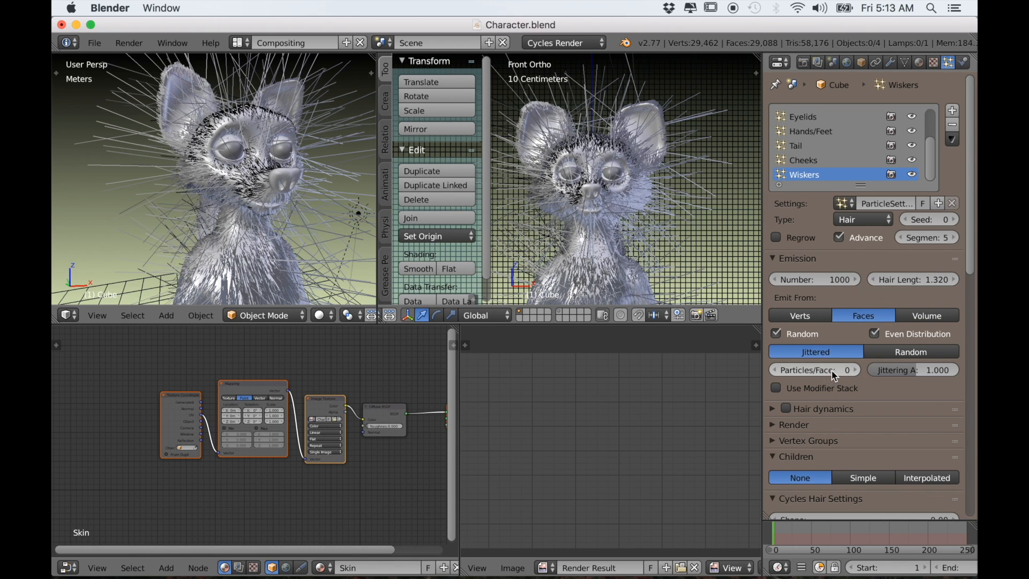
Set the root thickness of the Wiskers hair to 0.40 in the Cycles hair settings
scroll(839, 386, down, 6)
click(799, 398)
text(.4)
key(Return)
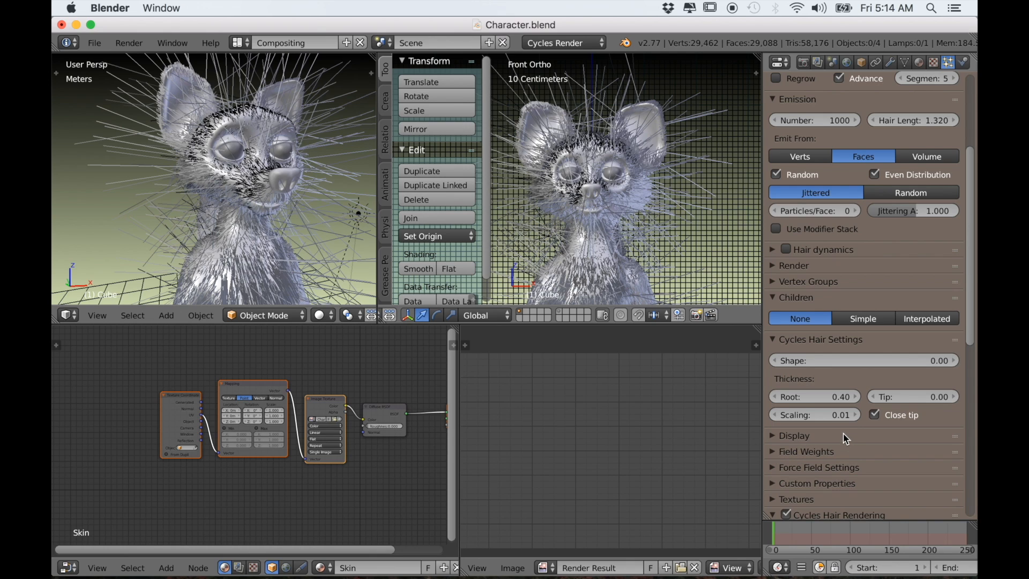
scroll(814, 445, down, 4)
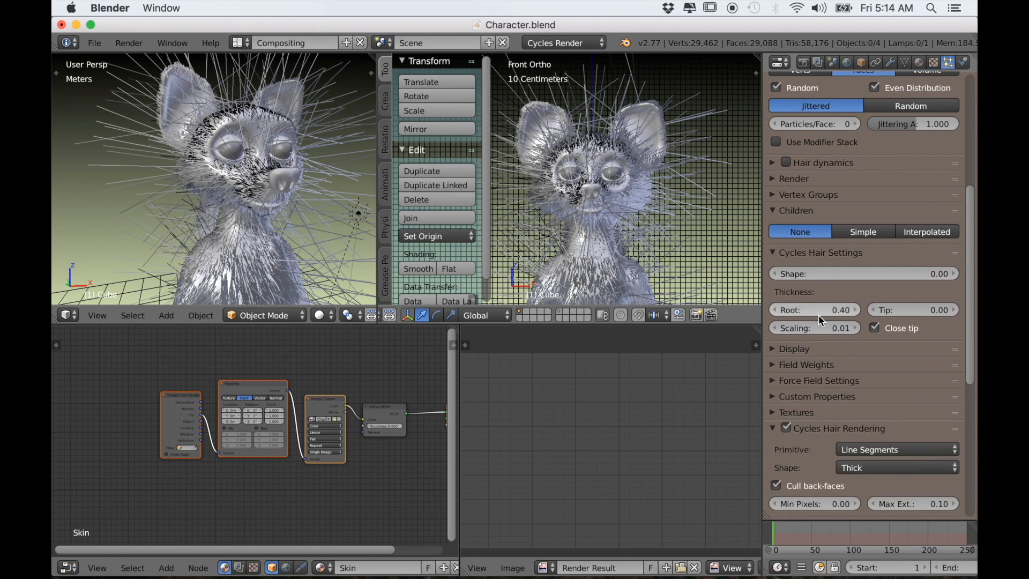
Assign the Hair material to the Wiskers system in its render settings
scroll(818, 314, up, 10)
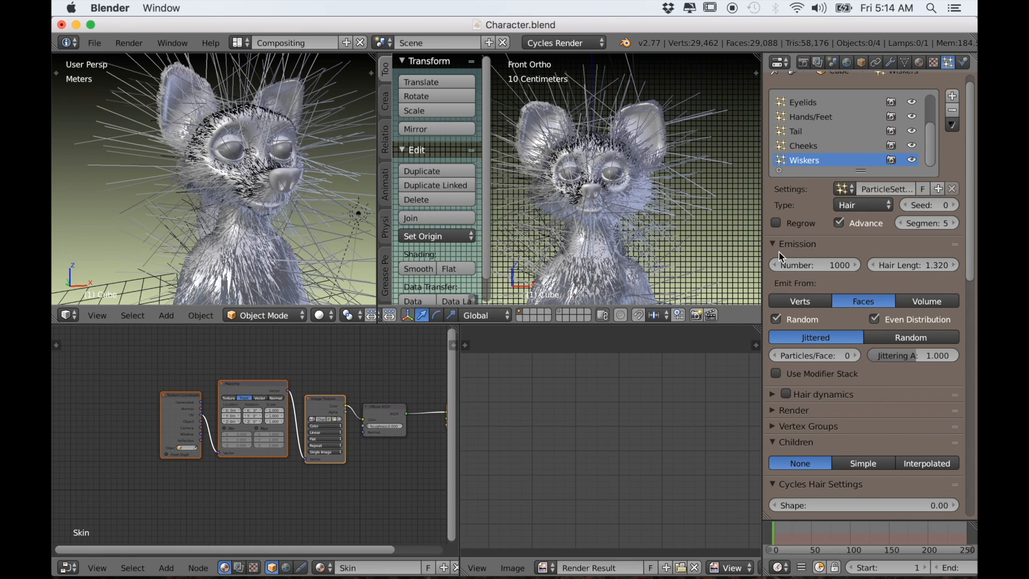
scroll(773, 416, down, 2)
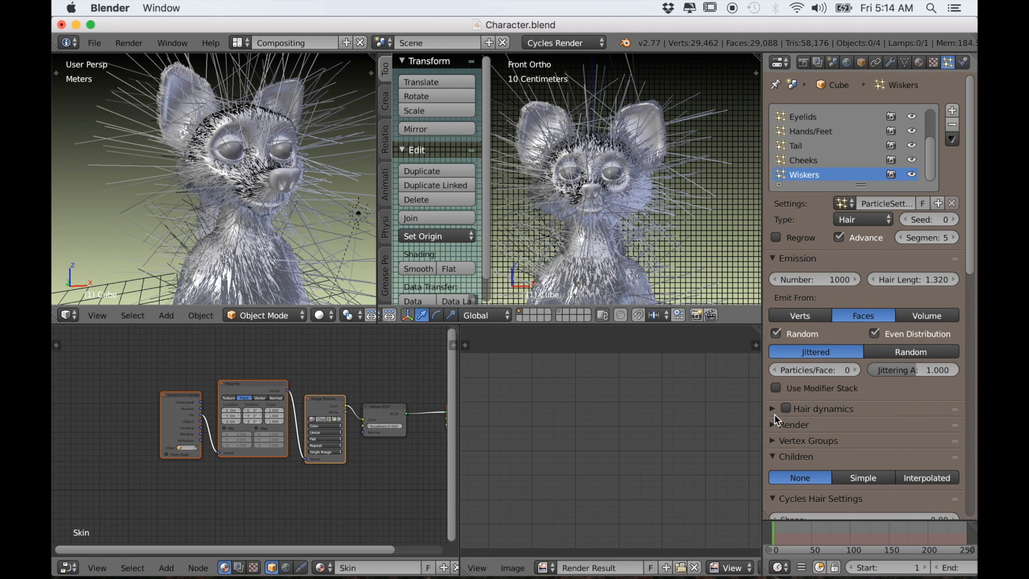
click(793, 403)
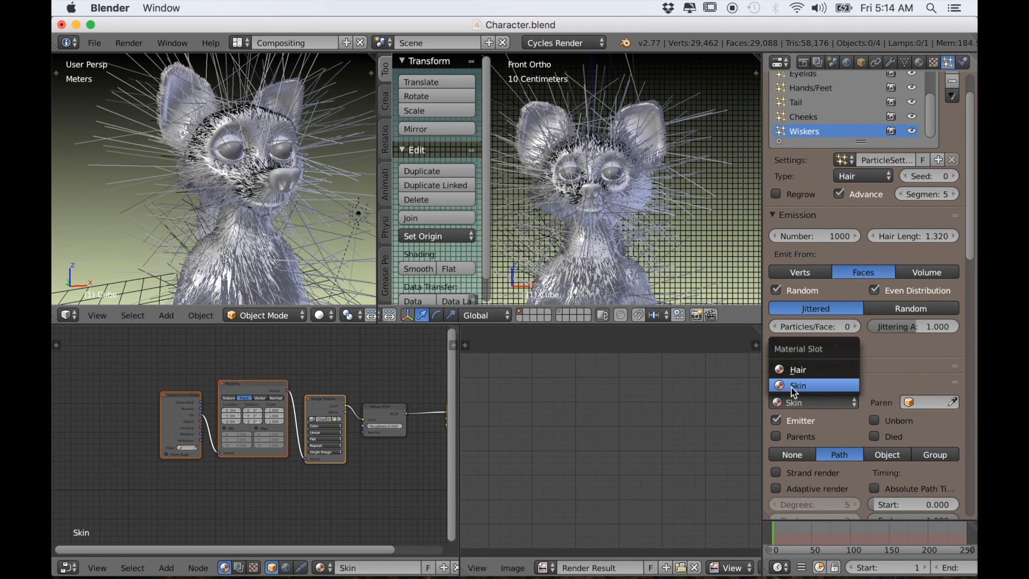
click(796, 374)
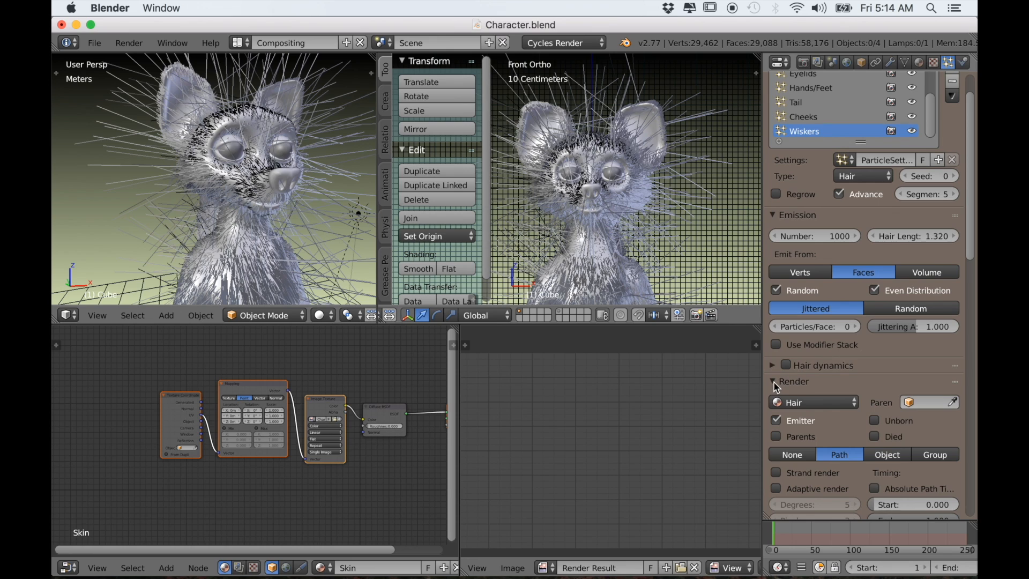
click(773, 381)
Set the number of segments for the Wiskers hair to 7
scroll(806, 398, down, 4)
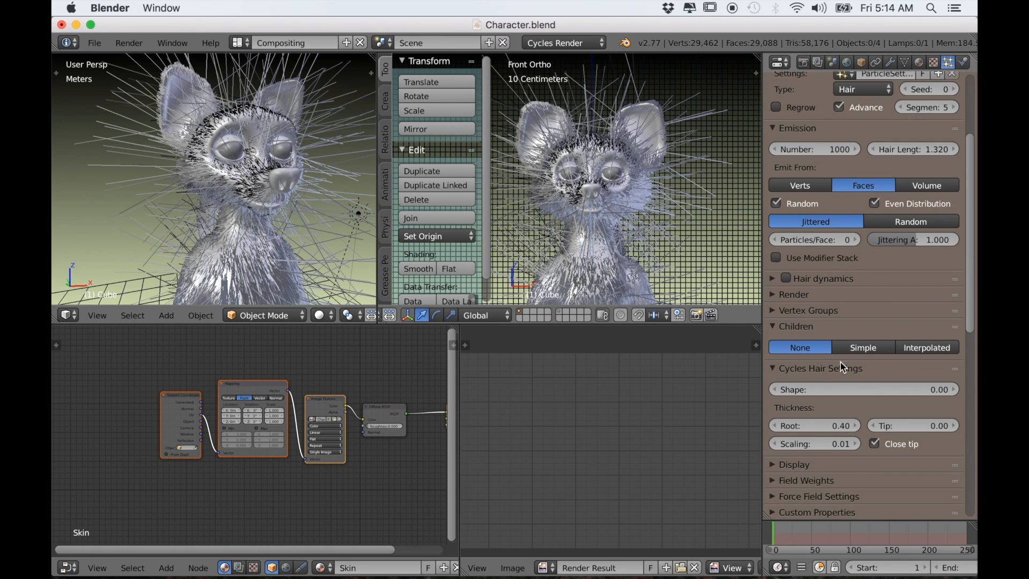
scroll(851, 387, up, 5)
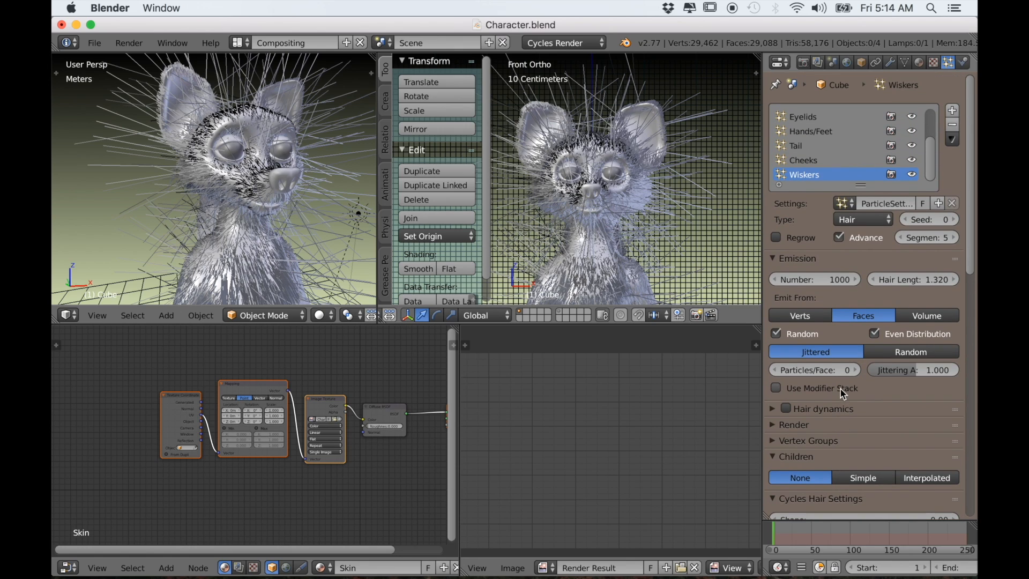
click(952, 239)
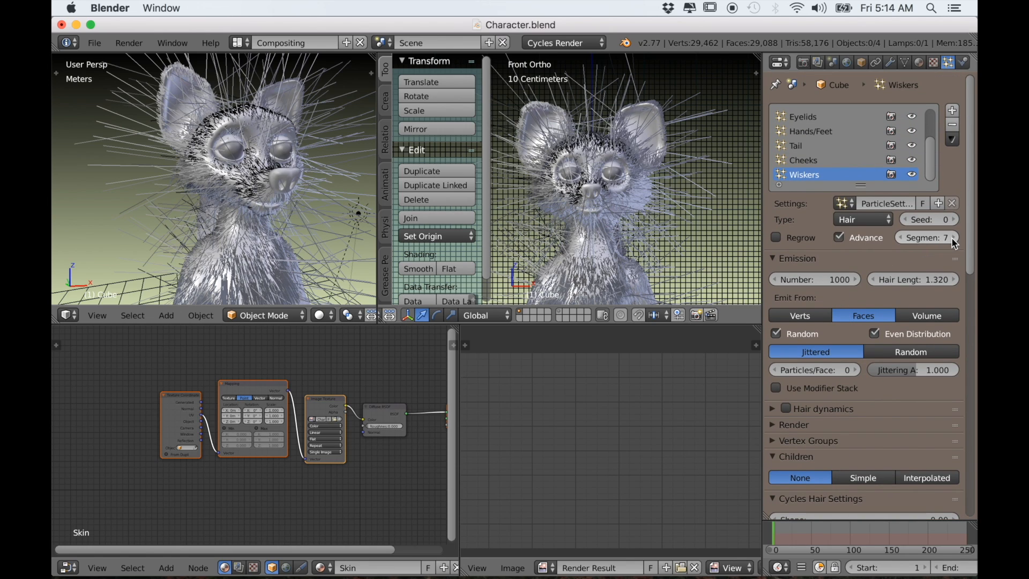
Raise the Brownian force in the Wiskers system's physics settings to 0.300
scroll(831, 429, down, 6)
scroll(804, 442, down, 3)
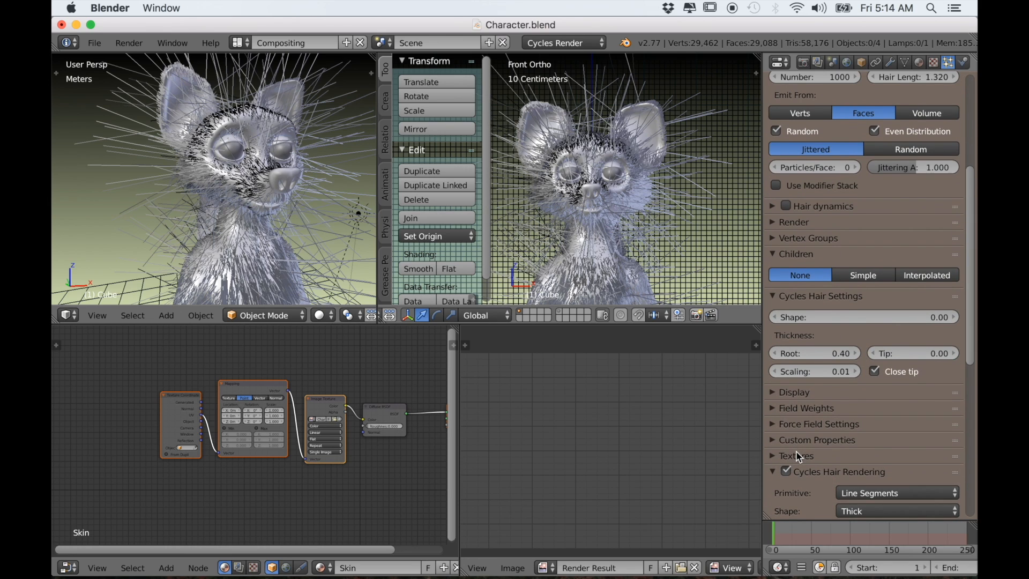
scroll(792, 439, down, 12)
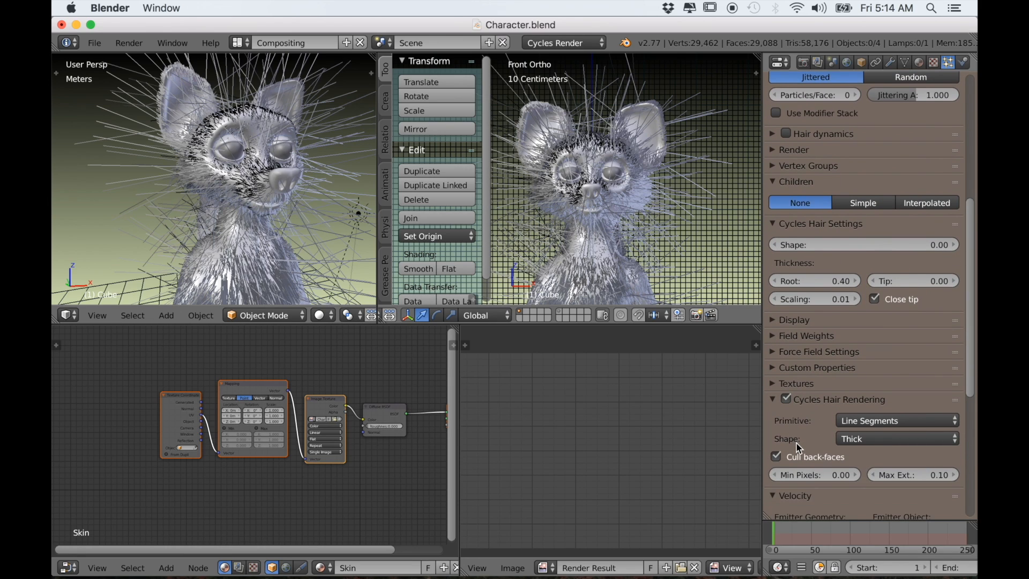
scroll(801, 453, down, 5)
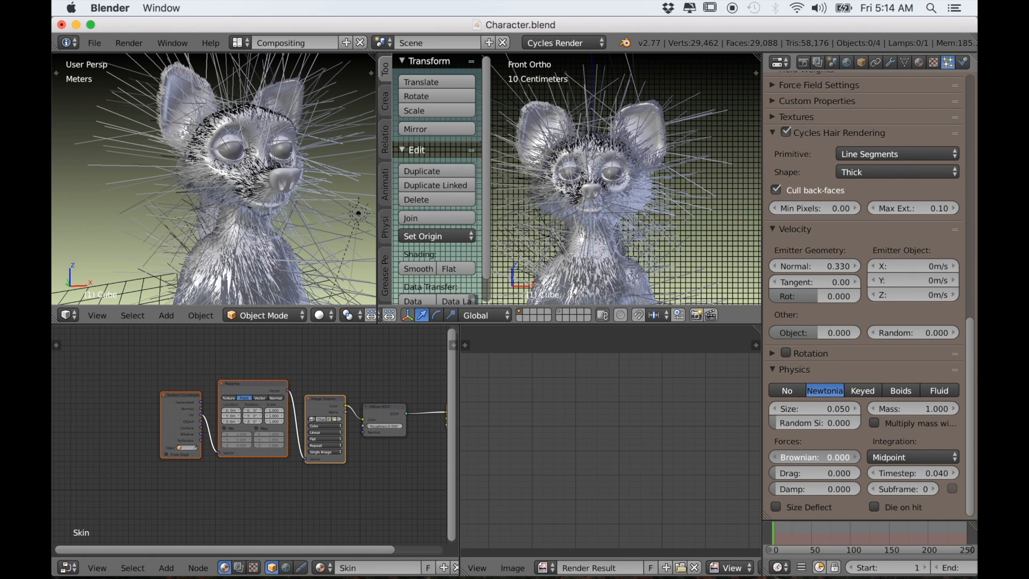
drag(807, 457, 820, 458)
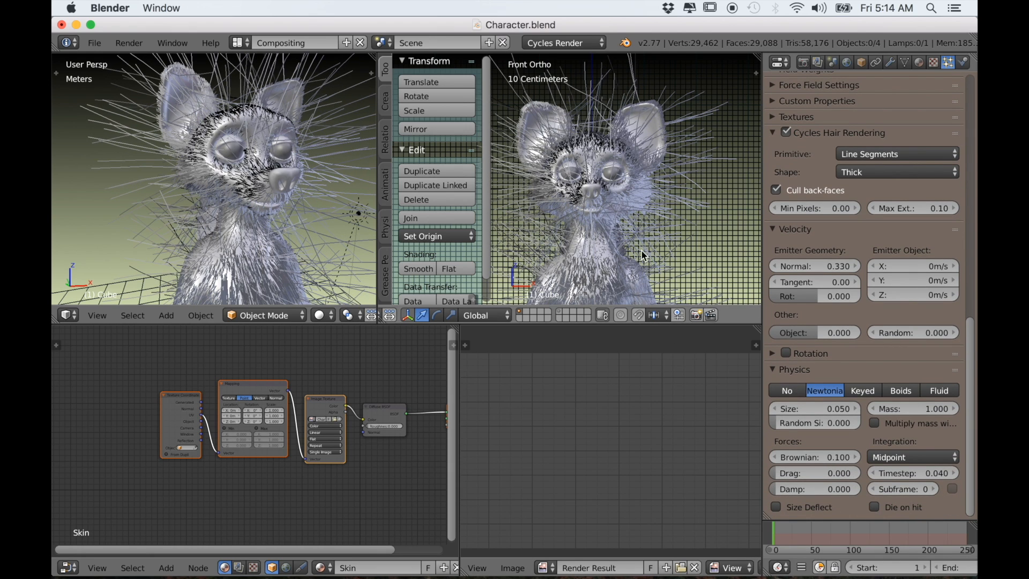
shift+middle_drag(642, 249, 653, 256)
scroll(648, 257, up, 5)
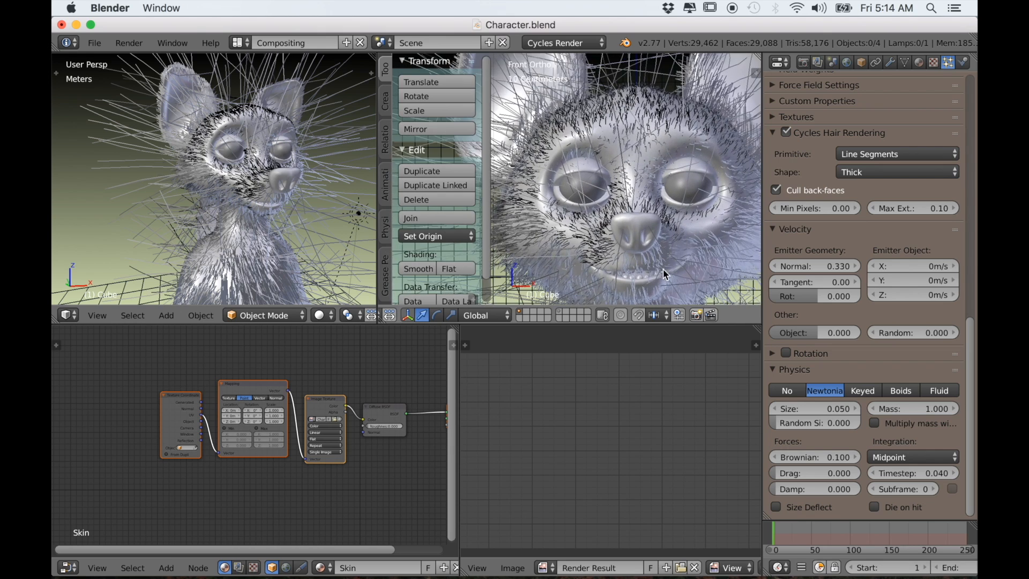
shift+middle_drag(567, 226, 541, 230)
drag(818, 459, 842, 459)
scroll(655, 240, down, 5)
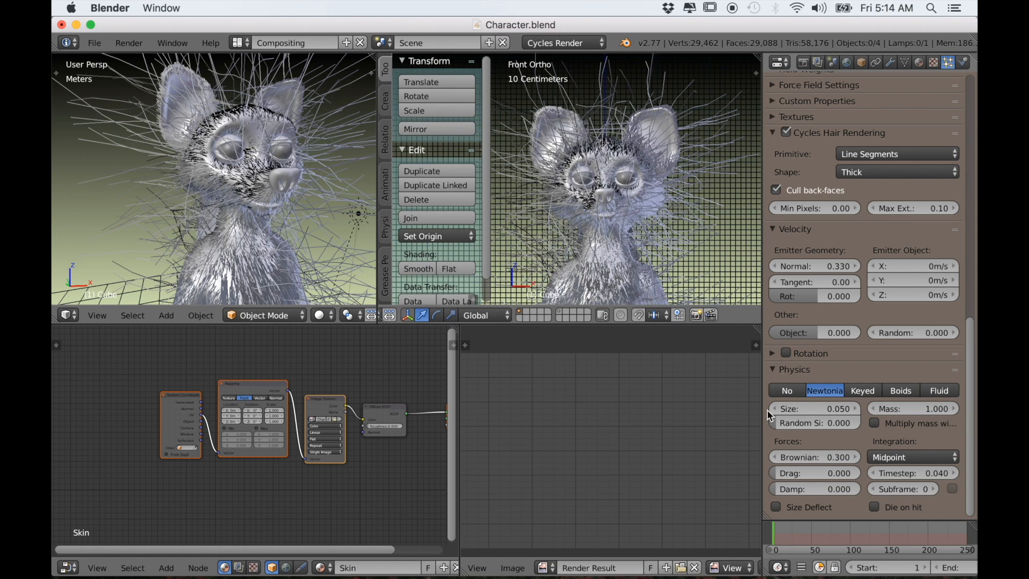
Reduce the Brownian force of the Wiskers hair to 0.220
click(776, 457)
click(776, 457)
click(776, 457)
click(776, 457)
click(775, 457)
click(776, 458)
click(776, 458)
click(776, 457)
scroll(594, 195, down, 3)
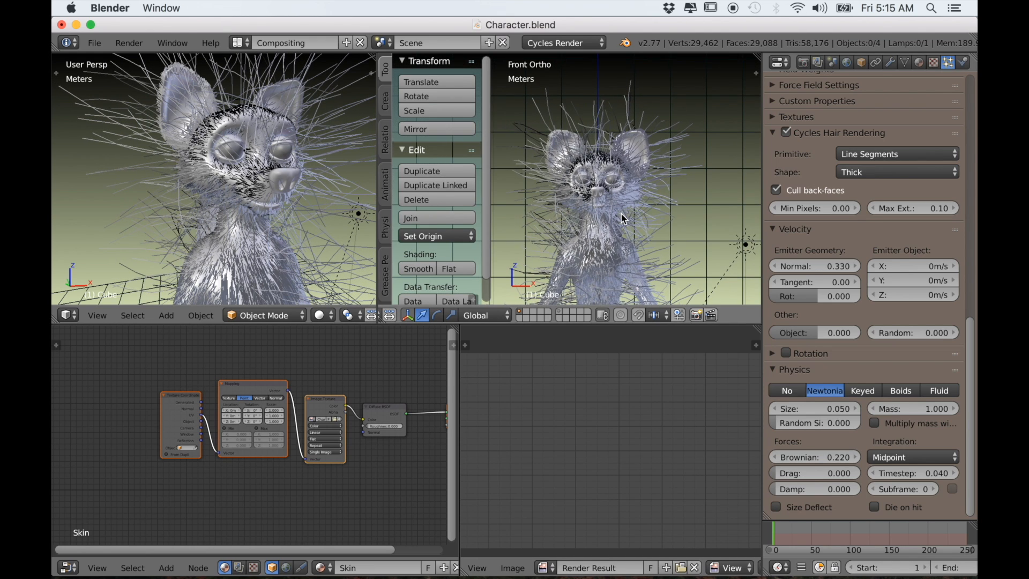
Set the emission number of the Wiskers system to 0
scroll(885, 228, up, 5)
scroll(883, 225, up, 10)
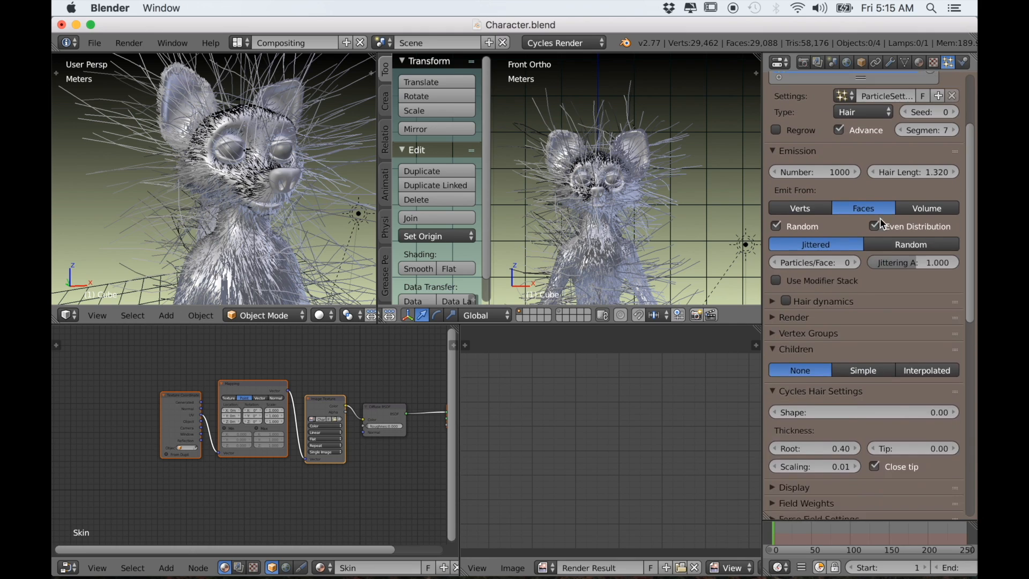
click(822, 279)
text(0)
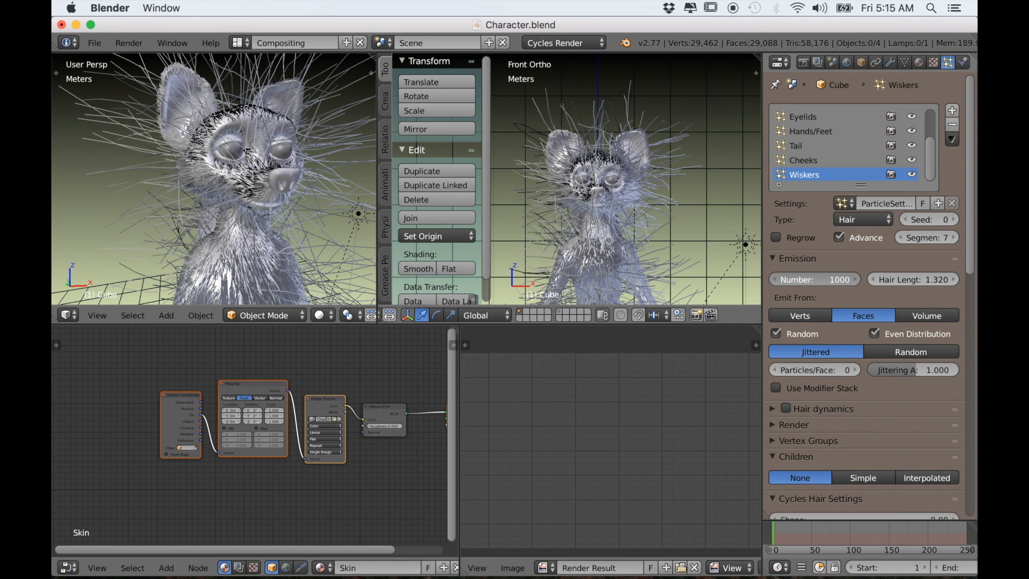
key(Return)
Switch to Particle Edit mode and choose the Add brush with X Mirror enabled for the Wiskers system
scroll(657, 281, up, 5)
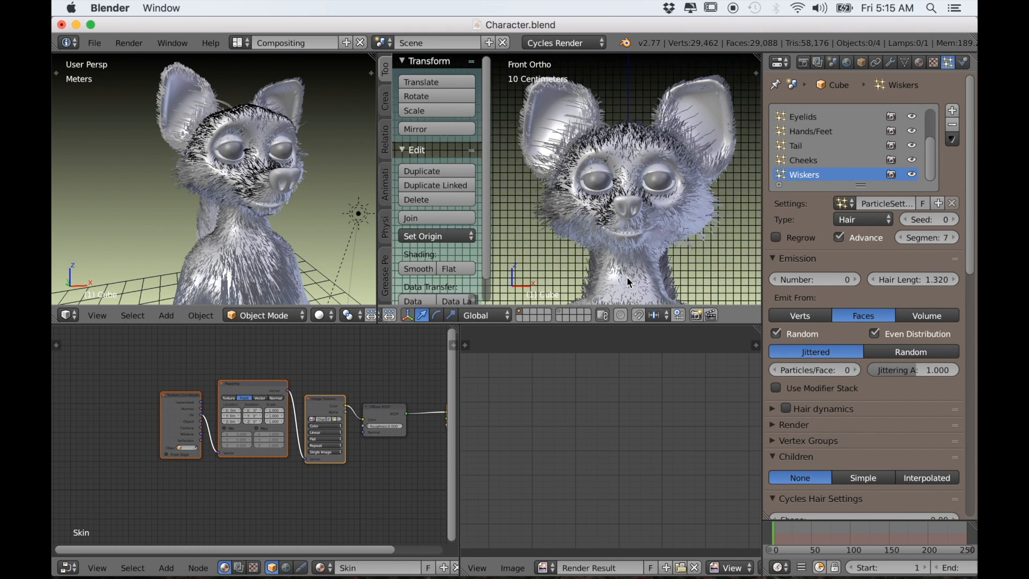
shift+middle_drag(672, 251, 642, 239)
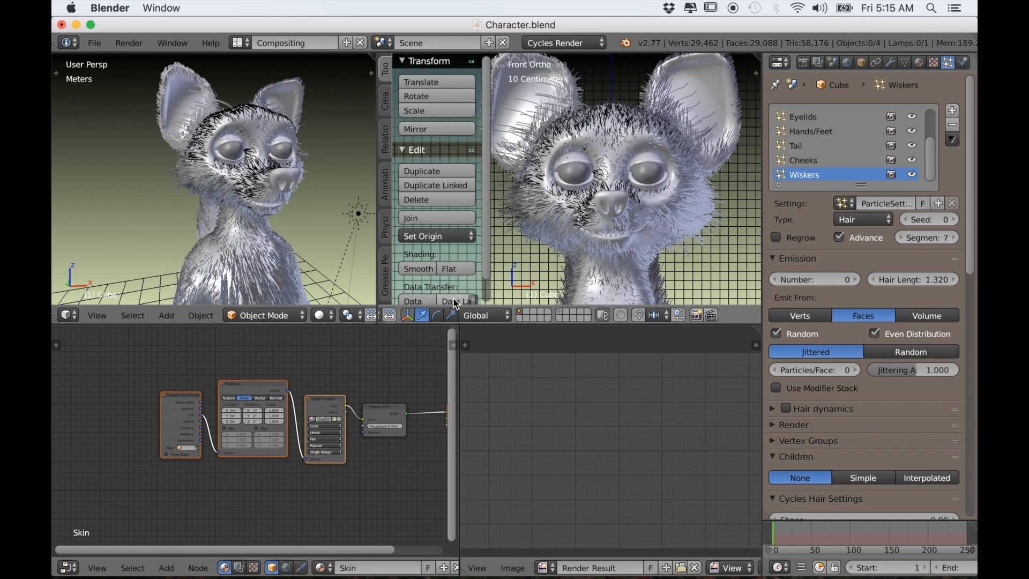
scroll(221, 242, up, 3)
scroll(240, 237, down, 2)
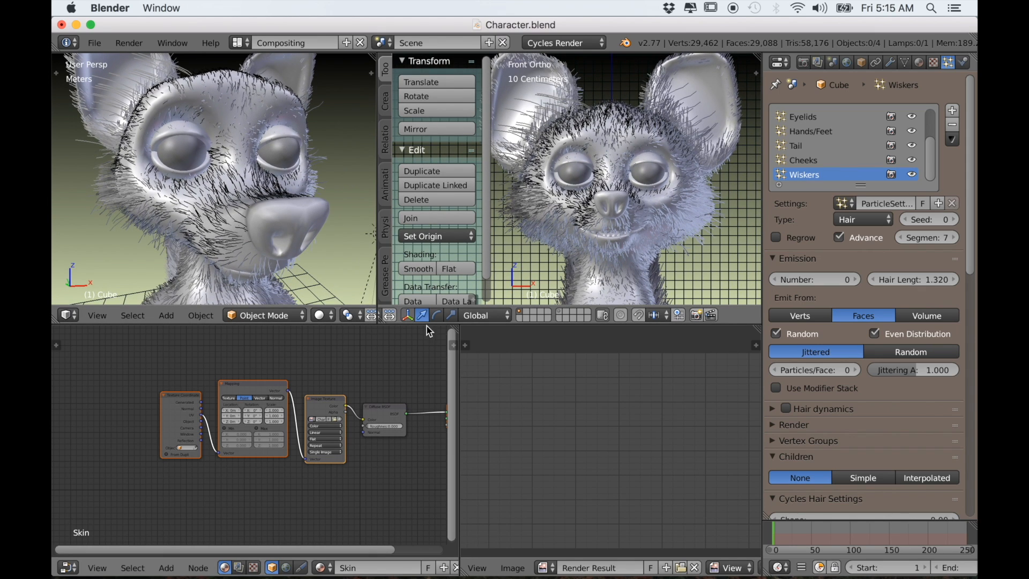
click(264, 315)
click(268, 202)
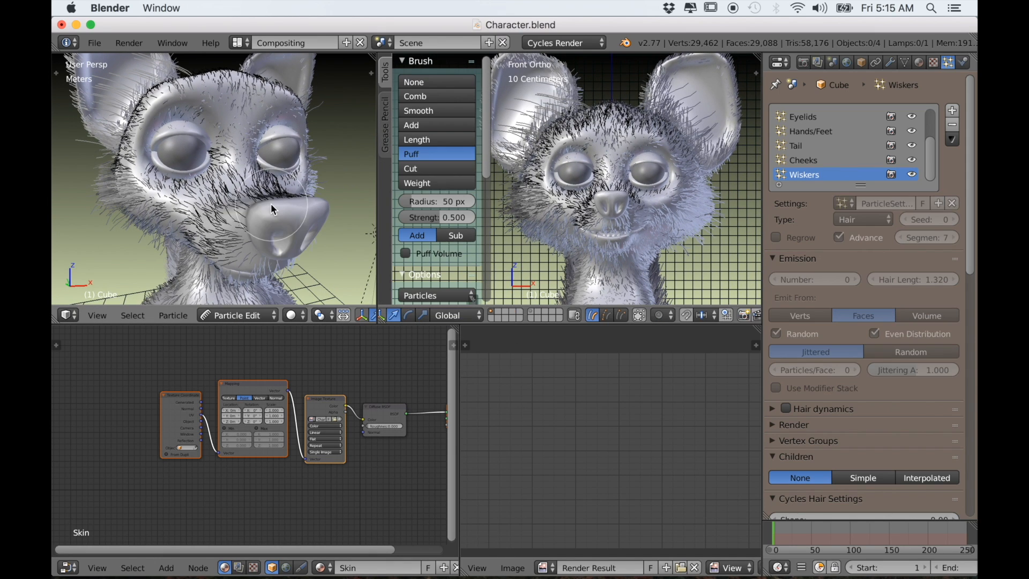
click(426, 127)
scroll(450, 224, down, 6)
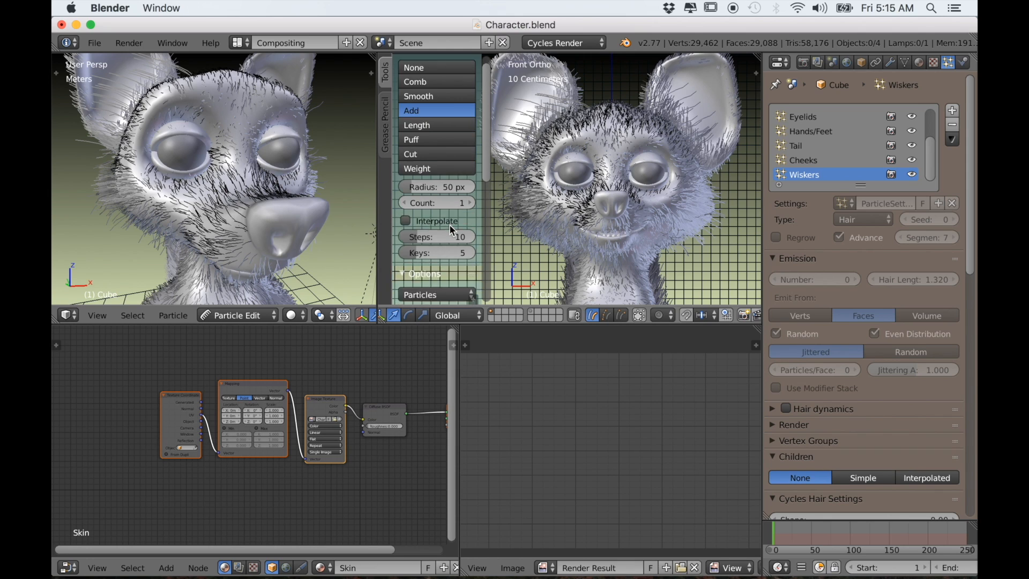
scroll(457, 262, down, 5)
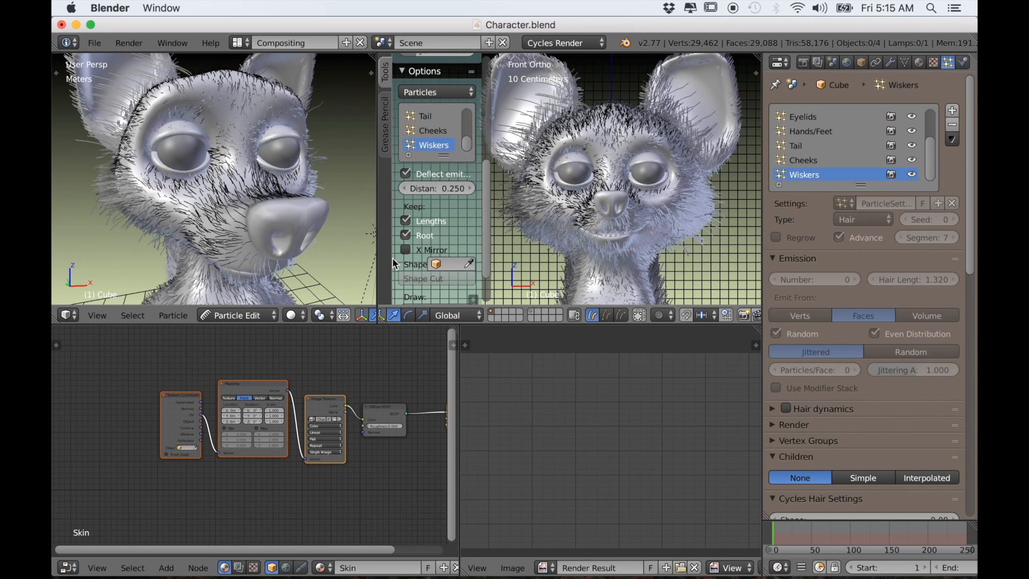
scroll(664, 233, up, 3)
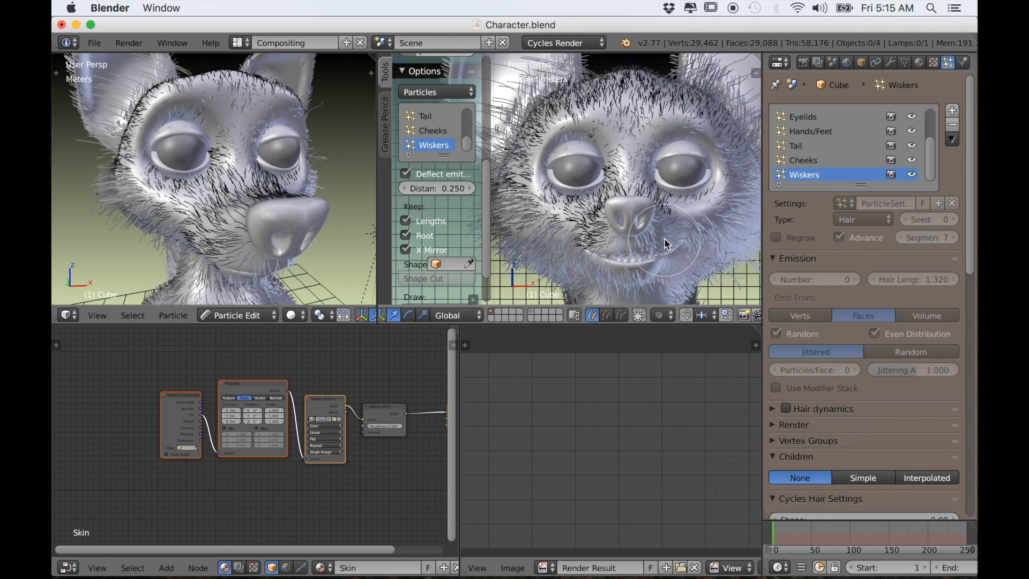
Add several mirrored whisker hairs on the side of the muzzle behind the nose
middle_drag(272, 230, 205, 198)
mouse_move(205, 187)
mouse_down()
mouse_move(225, 200)
mouse_move(234, 193)
mouse_move(222, 198)
mouse_move(226, 212)
mouse_move(240, 216)
mouse_up()
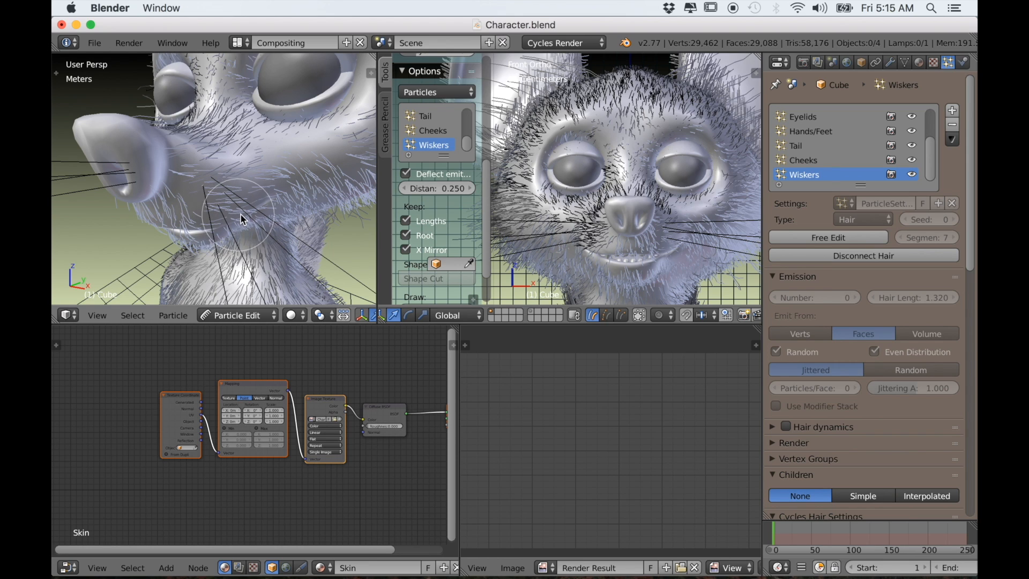
mouse_move(247, 208)
middle_down()
mouse_move(228, 202)
mouse_move(238, 208)
middle_up()
scroll(238, 208, up, 3)
click(192, 184)
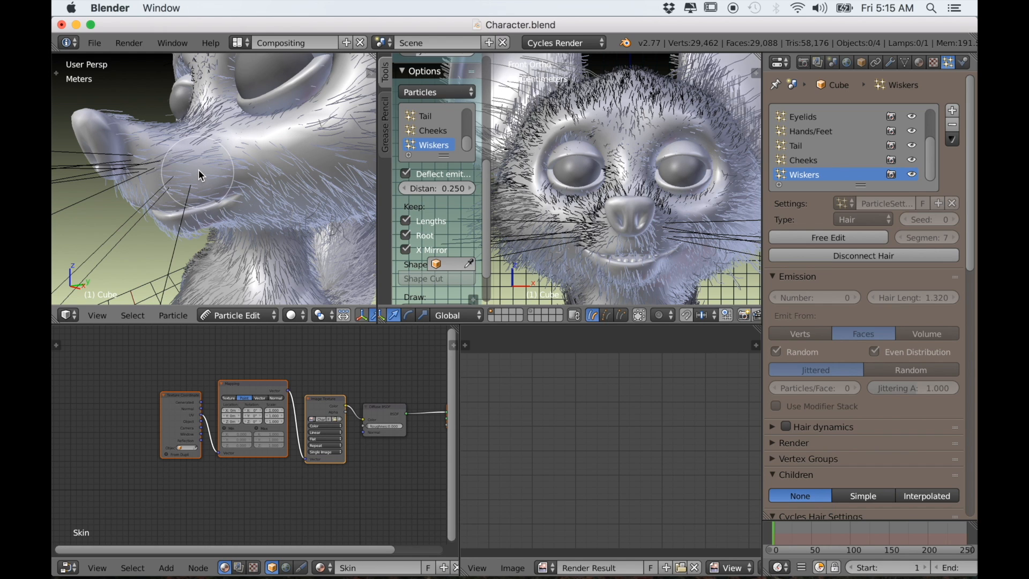
Add mirrored whisker hairs on the forehead above the eyes
scroll(199, 169, down, 5)
middle_drag(213, 207, 276, 218)
scroll(249, 217, up, 4)
scroll(277, 218, up, 3)
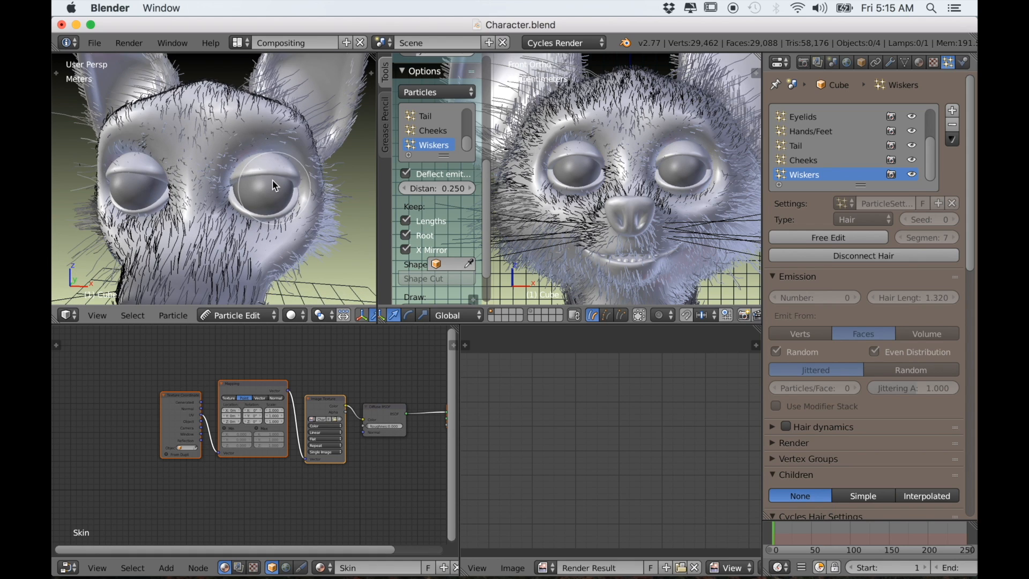
scroll(231, 122, up, 3)
shift+middle_drag(230, 122, 242, 151)
scroll(240, 136, down, 6)
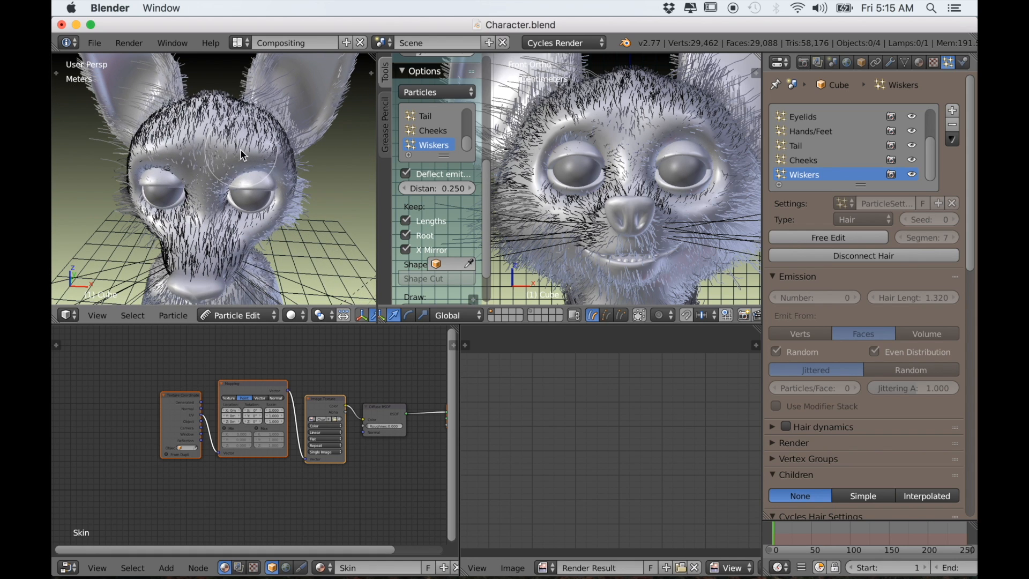
scroll(258, 156, up, 2)
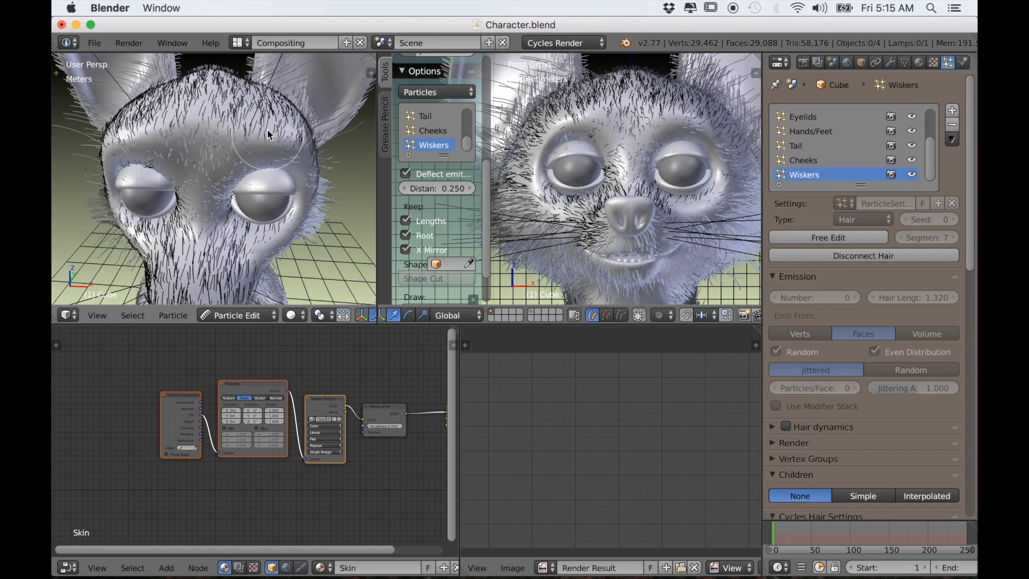
click(295, 138)
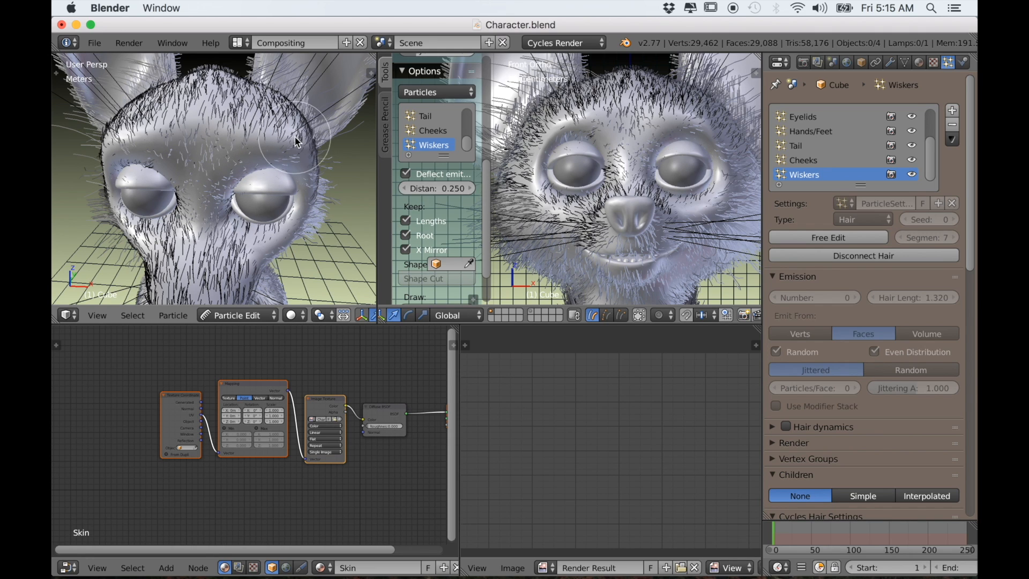
scroll(295, 171, down, 5)
middle_drag(295, 176, 292, 200)
scroll(255, 182, up, 2)
scroll(252, 177, down, 3)
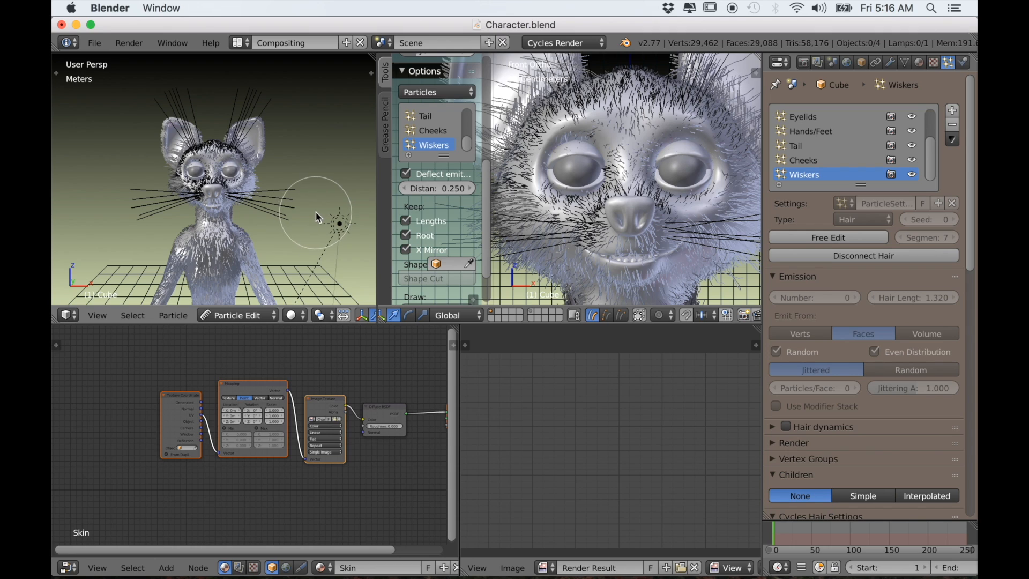
Shorten the muzzle and forehead whiskers with the Cut brush
scroll(428, 215, down, 3)
scroll(433, 223, up, 5)
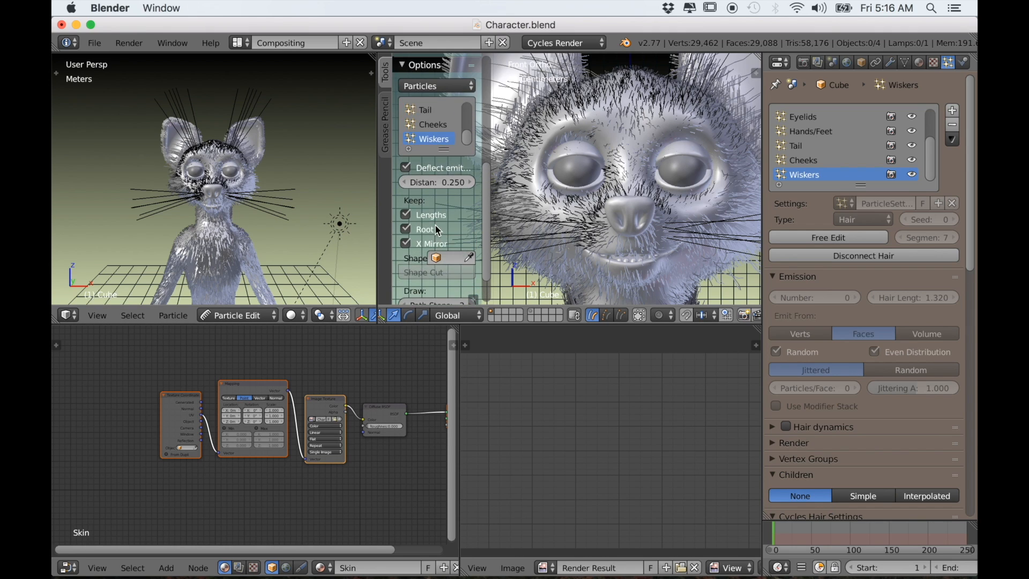
scroll(450, 165, up, 5)
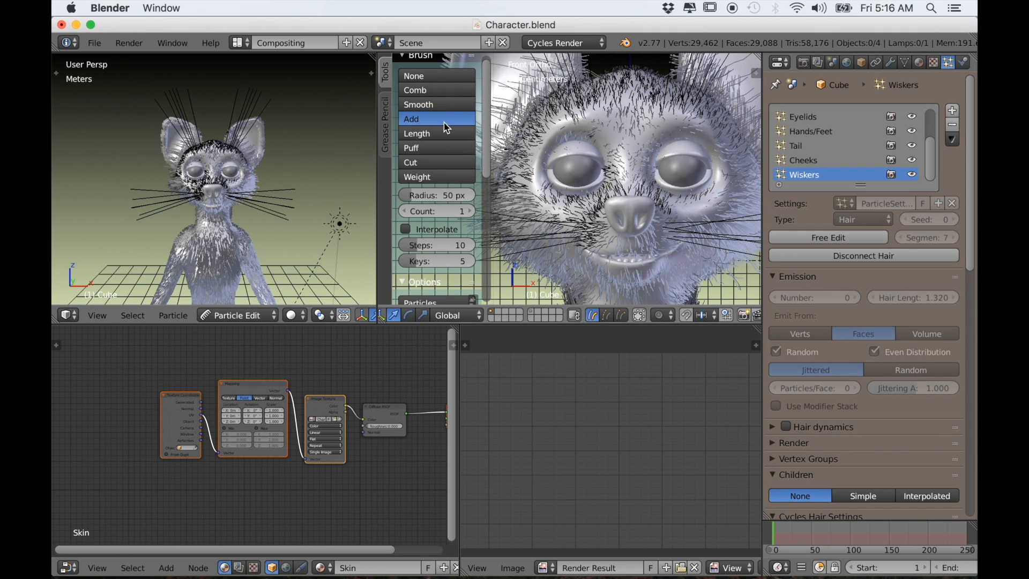
click(423, 162)
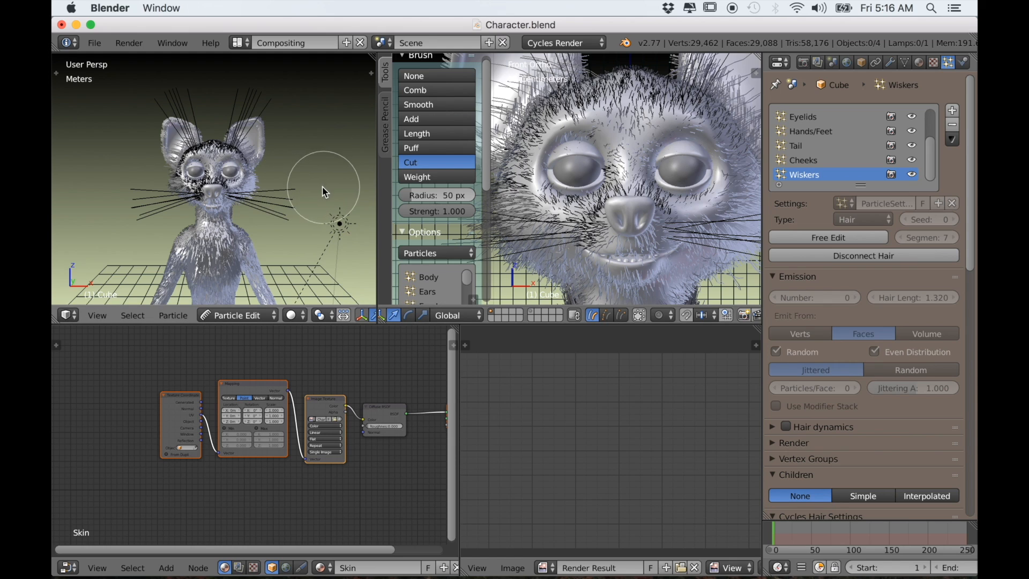
scroll(323, 186, up, 1)
click(330, 200)
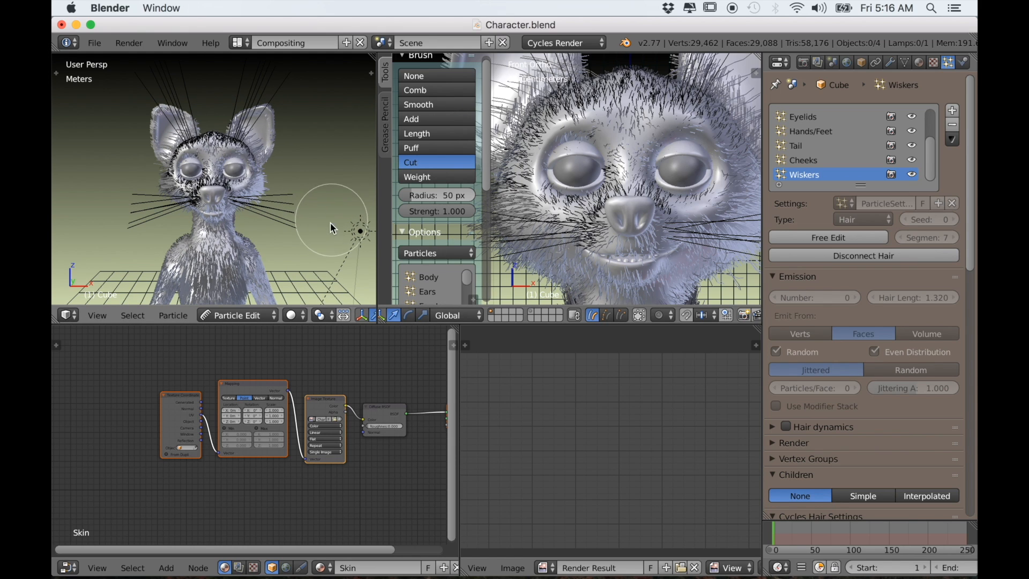
scroll(324, 233, down, 1)
middle_drag(325, 234, 292, 170)
drag(291, 145, 255, 84)
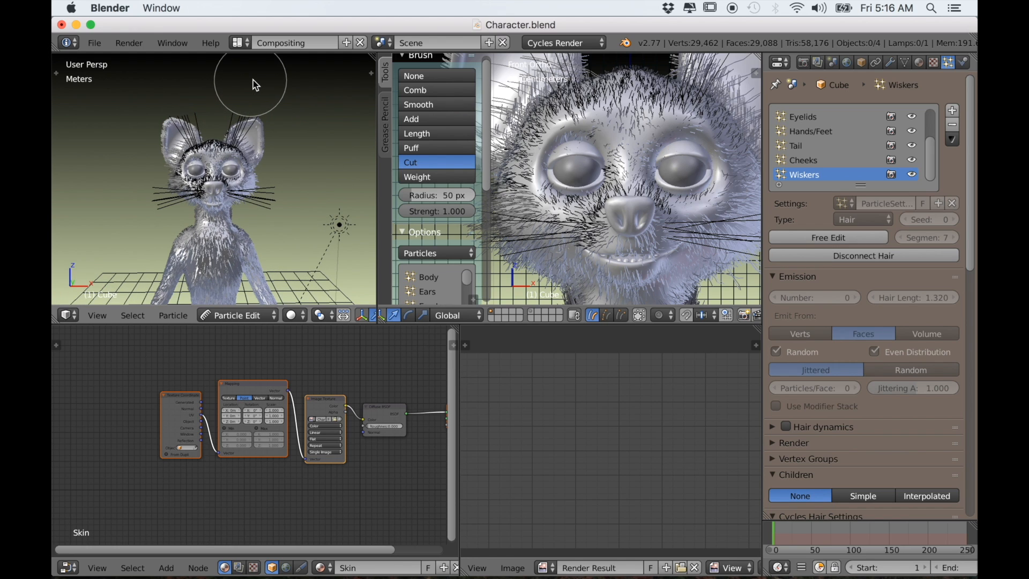
mouse_move(311, 151)
middle_down()
mouse_move(374, 156)
mouse_move(312, 161)
middle_up()
scroll(644, 229, down, 1)
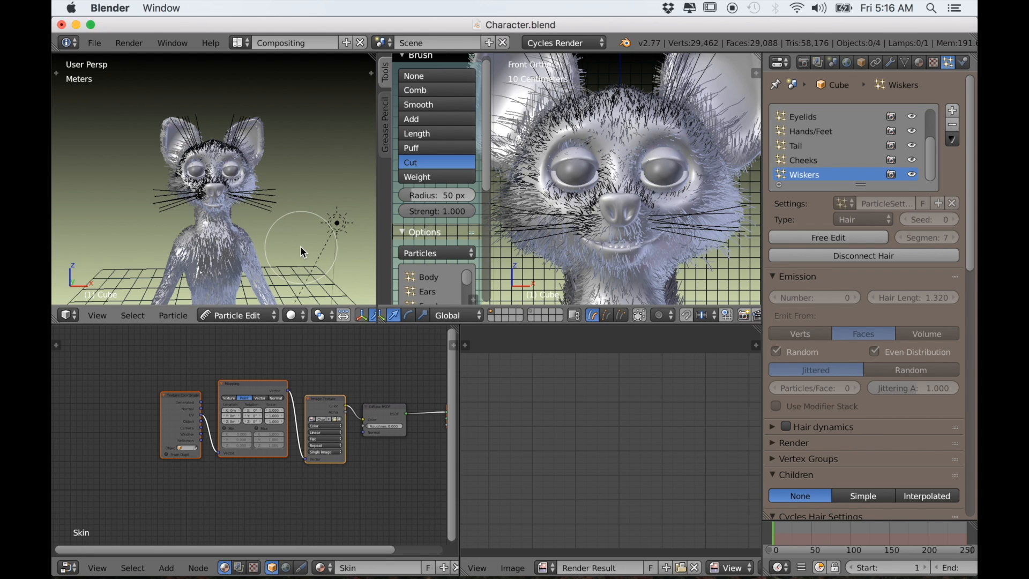
Comb the muzzle whiskers backward in the right orthographic view and outward in the front view
key(KP_3)
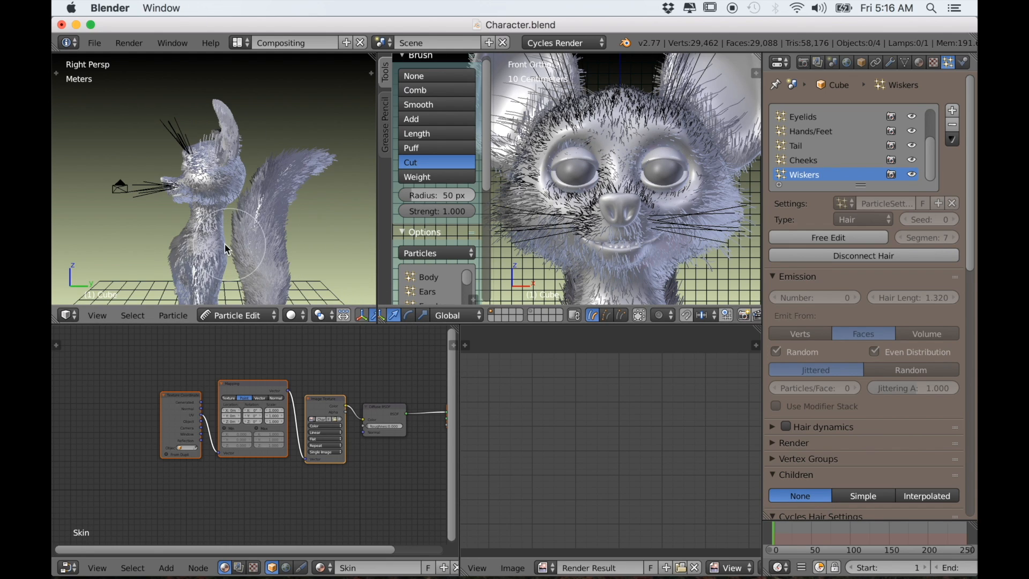
middle_drag(227, 246, 244, 263)
key(KP_5)
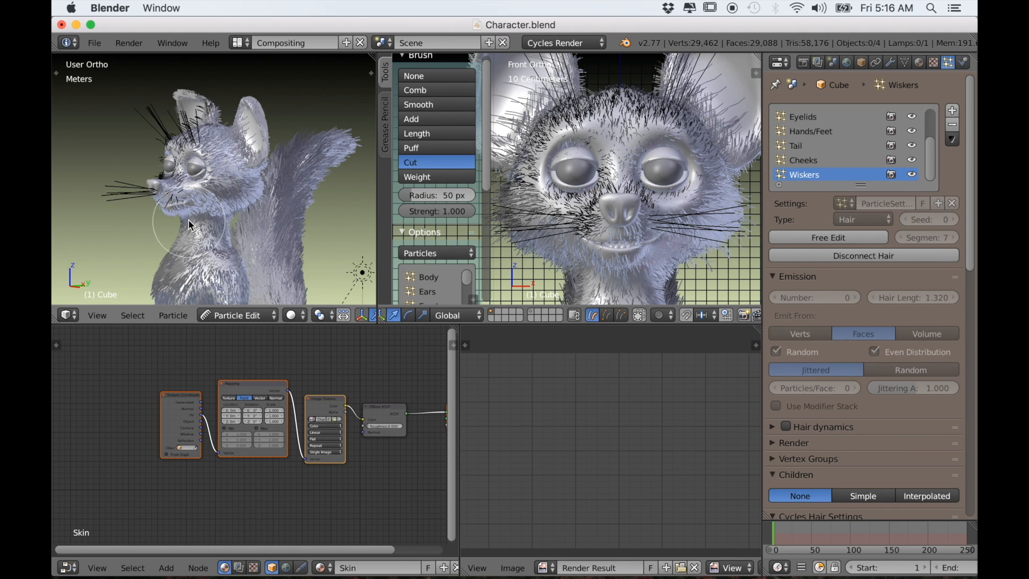
key(KP_3)
scroll(179, 229, up, 3)
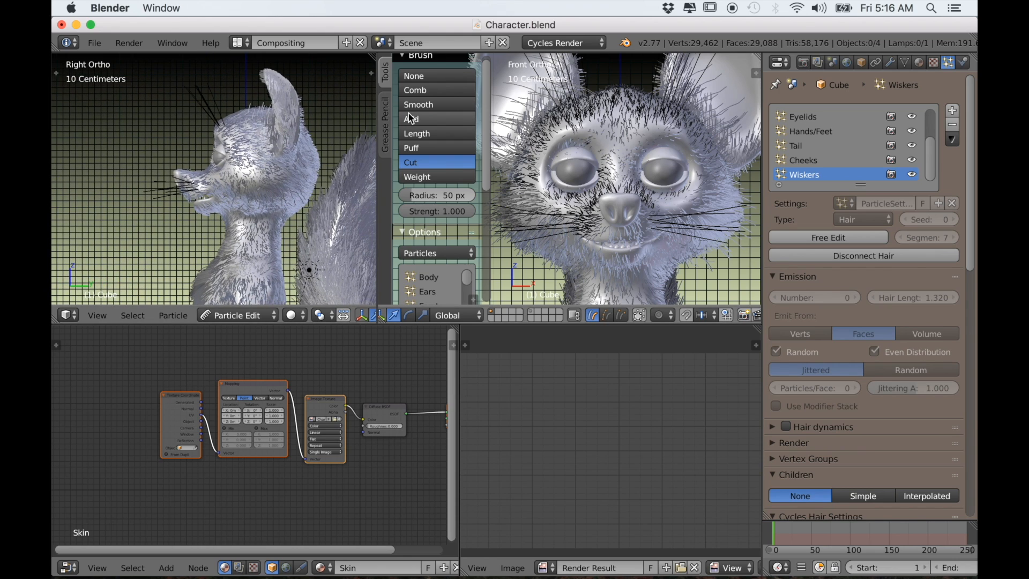
click(417, 90)
scroll(255, 179, up, 2)
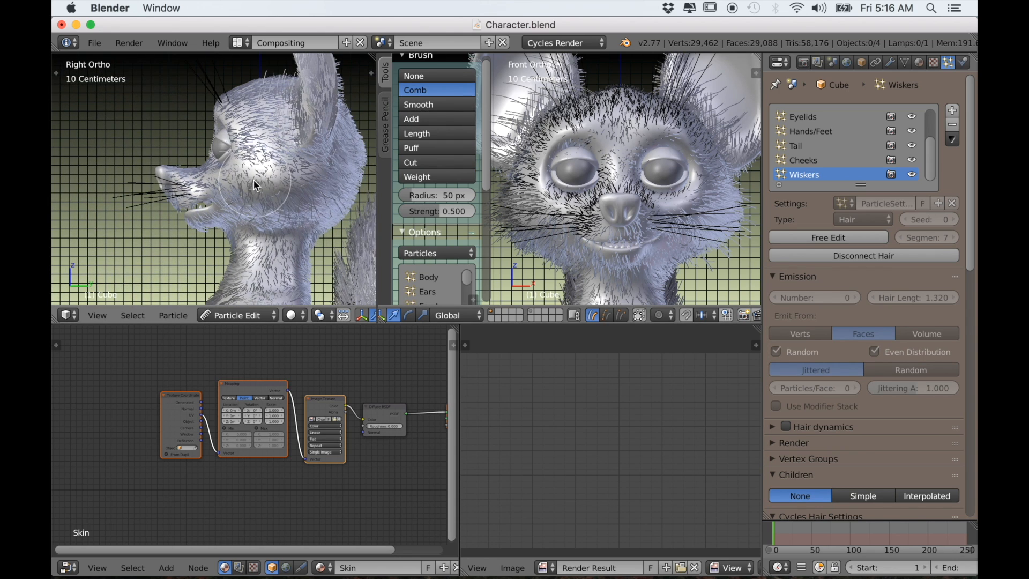
mouse_move(136, 185)
mouse_down()
mouse_move(176, 204)
mouse_move(268, 210)
mouse_up()
scroll(196, 202, down, 3)
mouse_move(166, 196)
mouse_down()
mouse_move(279, 191)
mouse_move(230, 195)
mouse_move(269, 207)
mouse_up()
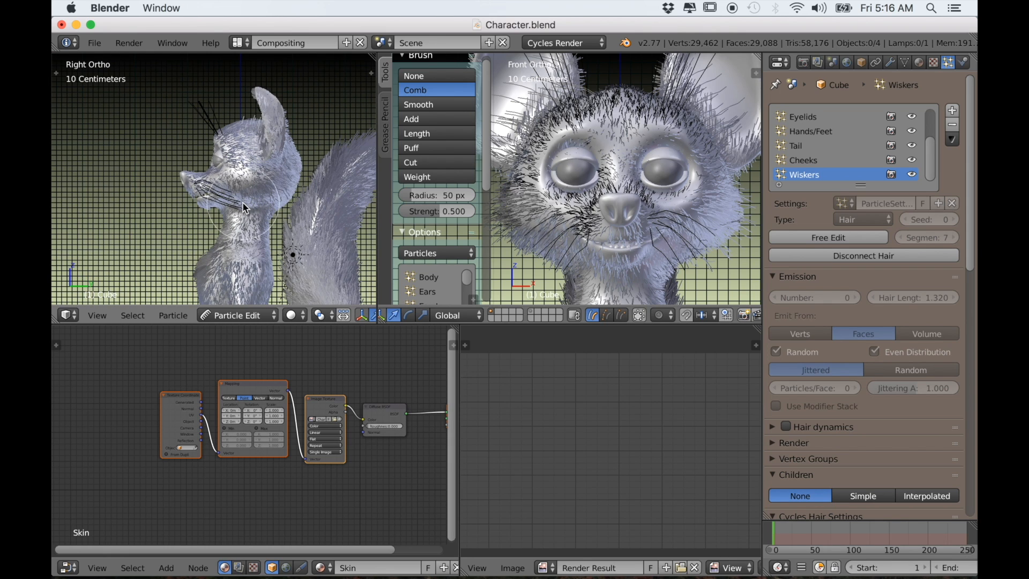
drag(657, 250, 741, 256)
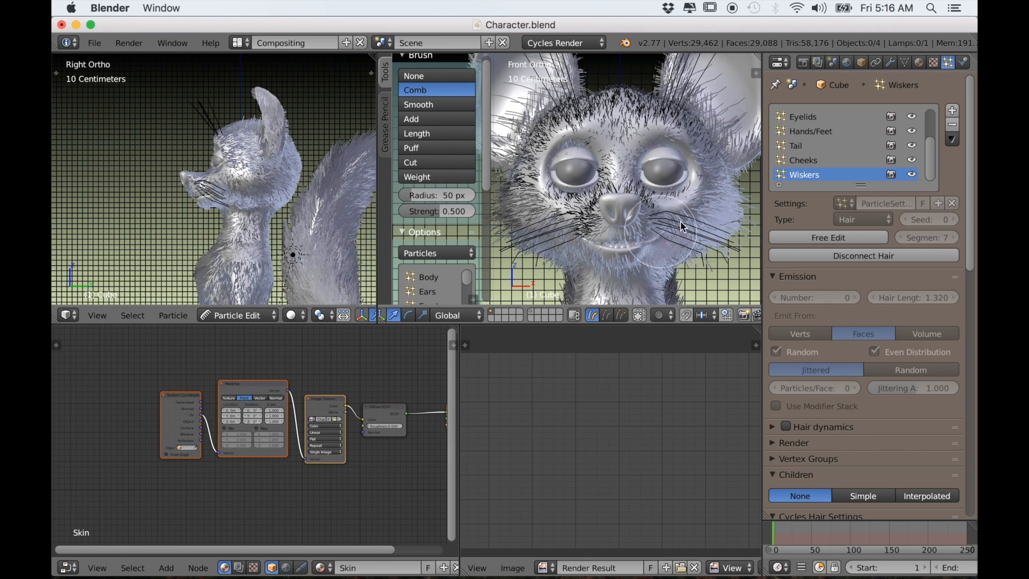
Comb the whiskers on one side of the muzzle further downward in the front view
scroll(699, 201, down, 2)
drag(705, 192, 684, 267)
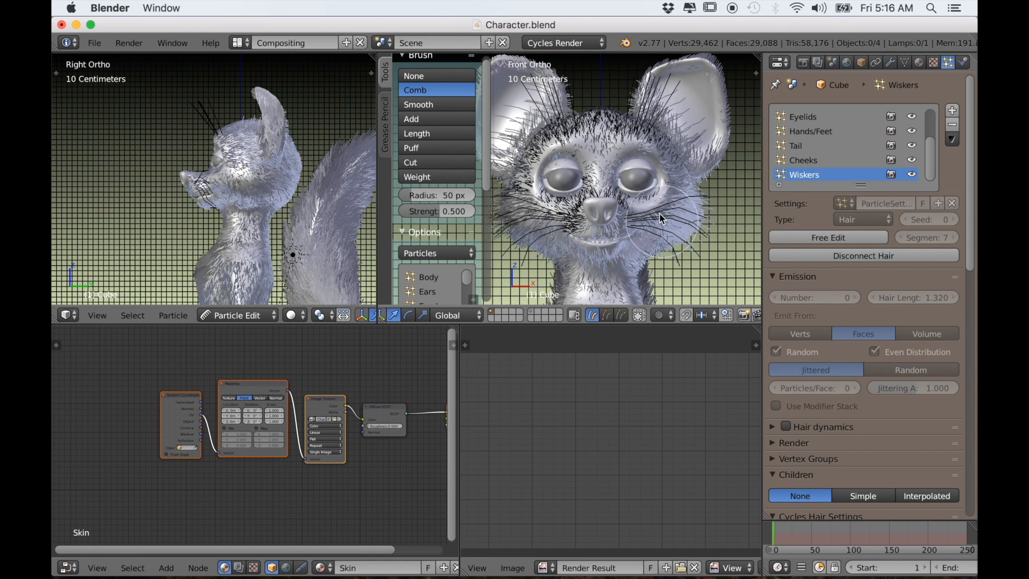
mouse_move(671, 196)
mouse_down()
mouse_move(699, 188)
mouse_move(723, 203)
mouse_move(709, 236)
mouse_move(681, 257)
mouse_up()
Lift the muzzle whiskers away from the face with the Puff brush in Add mode
scroll(265, 224, up, 4)
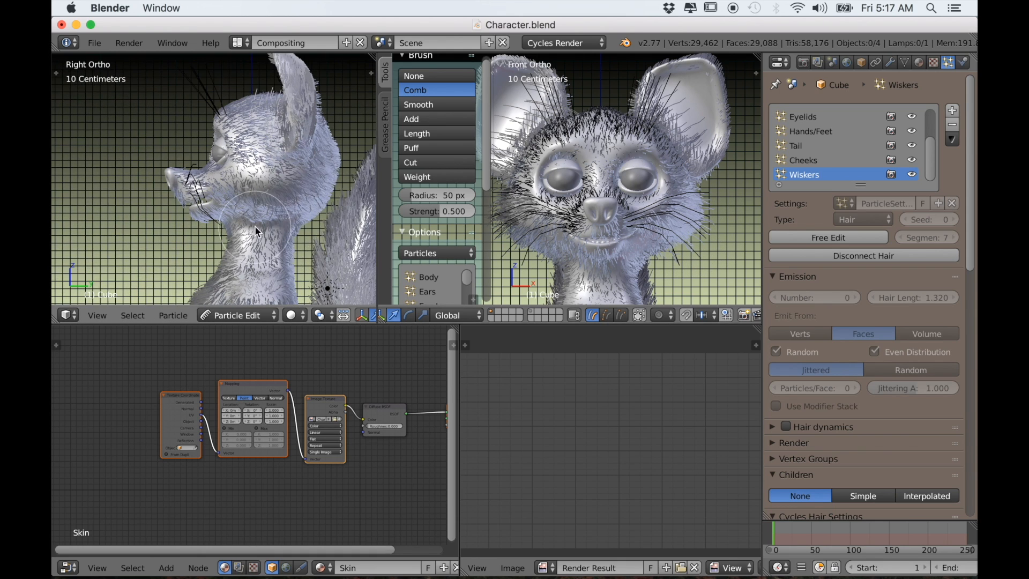
scroll(182, 201, down, 3)
mouse_move(217, 216)
middle_down()
mouse_move(303, 276)
mouse_move(292, 276)
mouse_move(306, 274)
middle_up()
scroll(296, 271, up, 3)
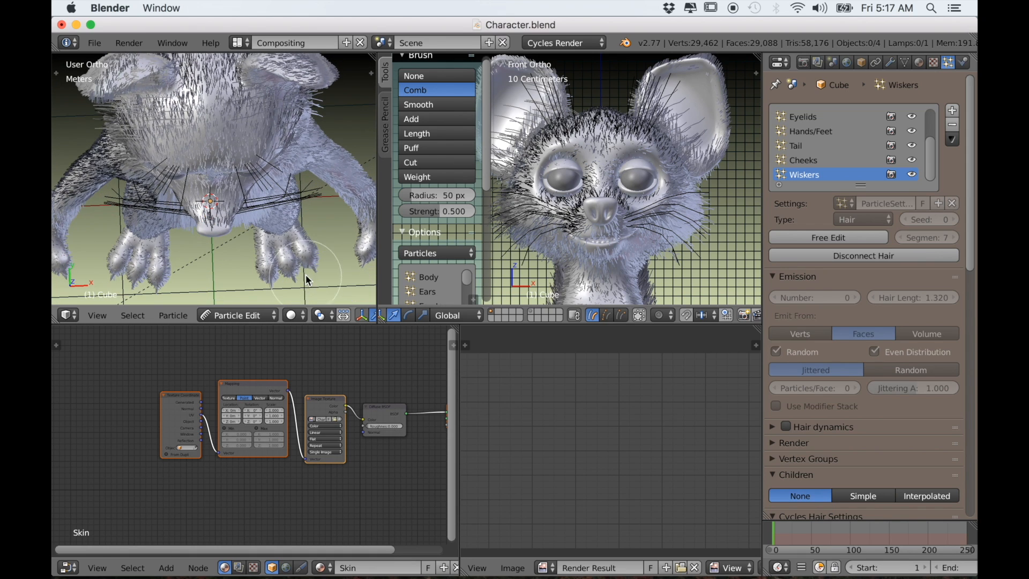
click(424, 149)
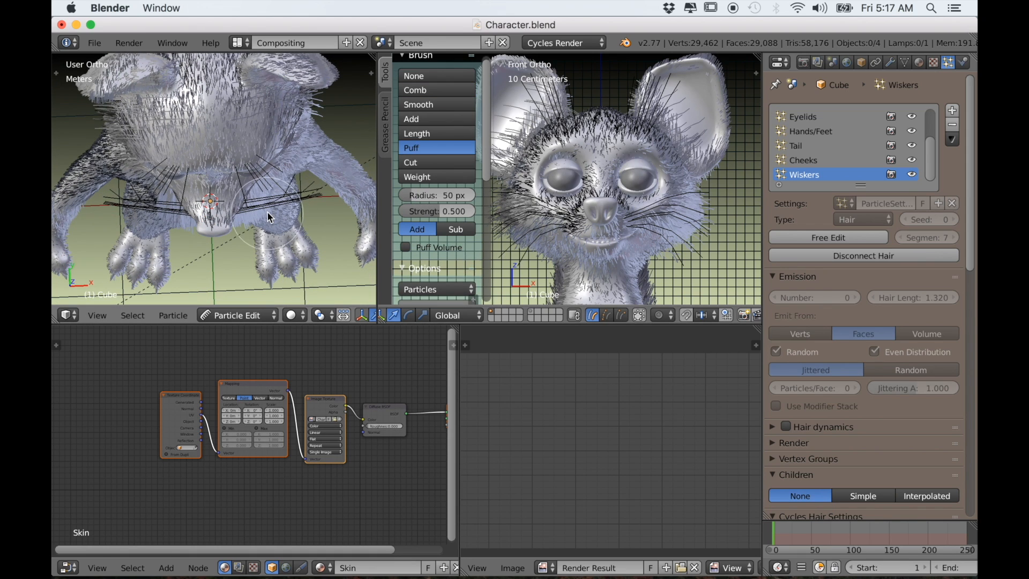
middle_drag(278, 222, 256, 207)
scroll(259, 228, up, 2)
drag(244, 242, 258, 267)
middle_drag(259, 272, 314, 288)
Switch to tip selection mode and reposition the tip of a lower muzzle whisker
scroll(333, 314, down, 10)
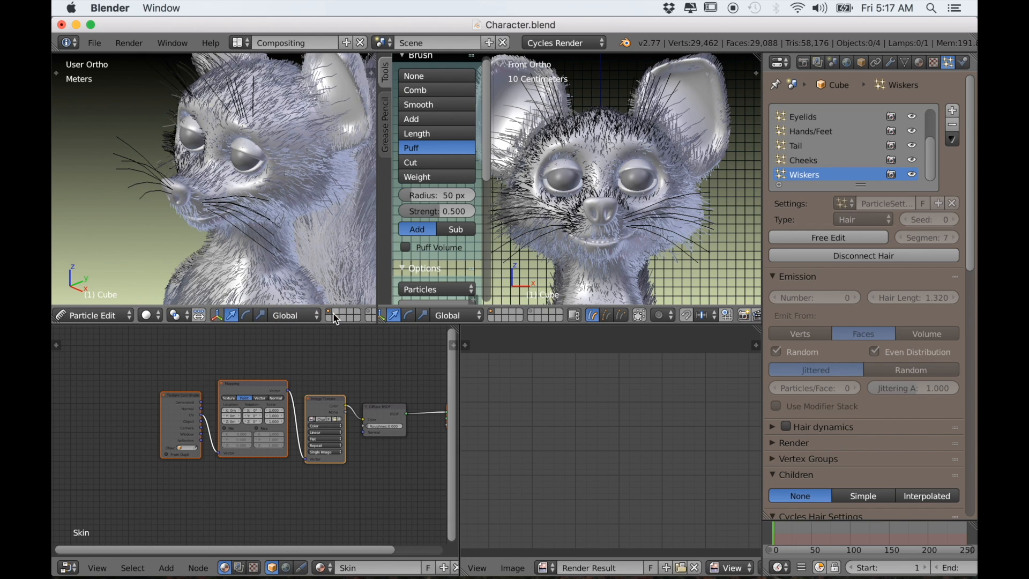
scroll(337, 320, down, 12)
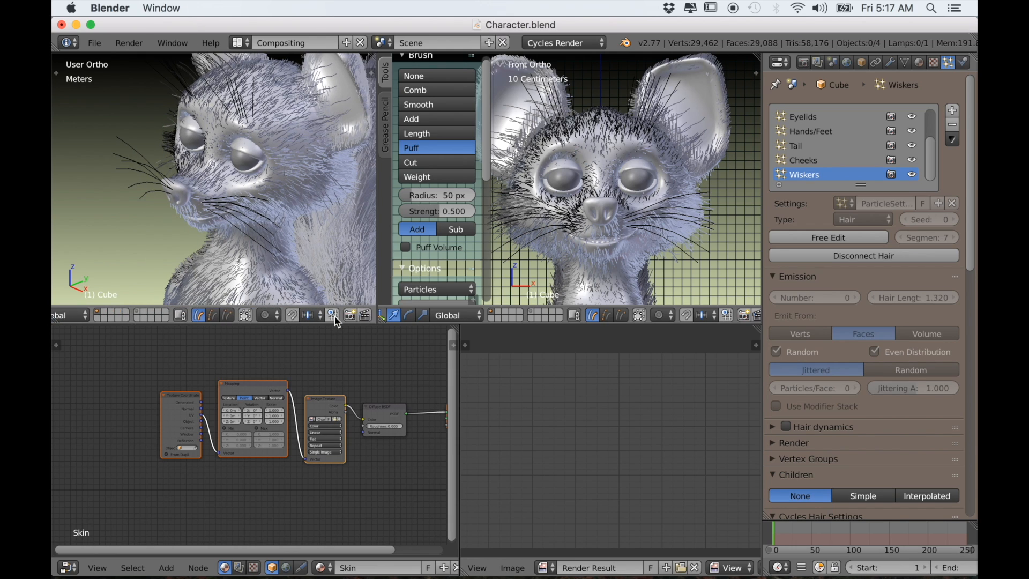
scroll(170, 315, up, 1)
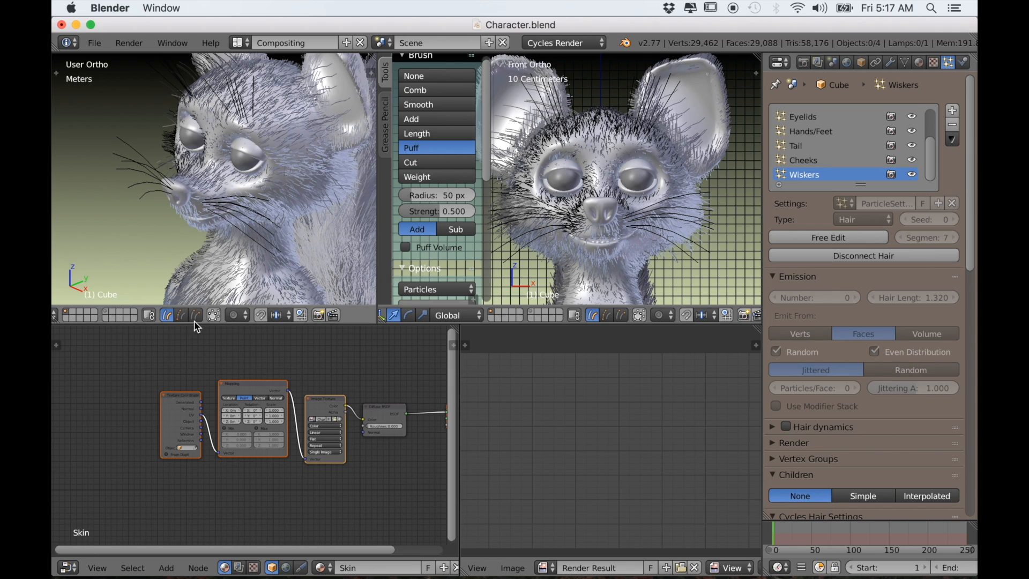
scroll(261, 274, up, 1)
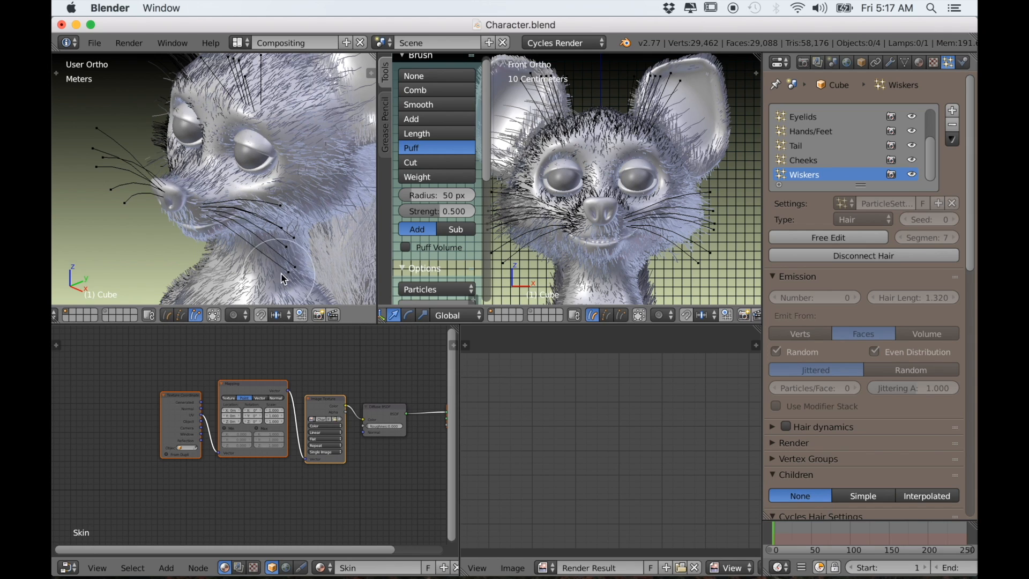
right_click(294, 267)
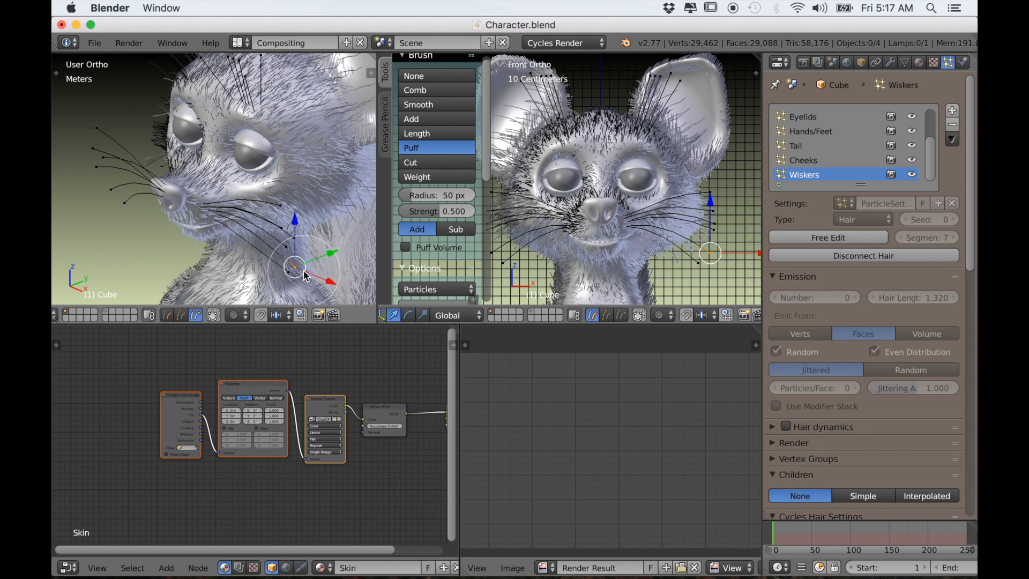
shift+right_click(294, 238)
middle_drag(299, 244, 282, 248)
drag(294, 251, 311, 230)
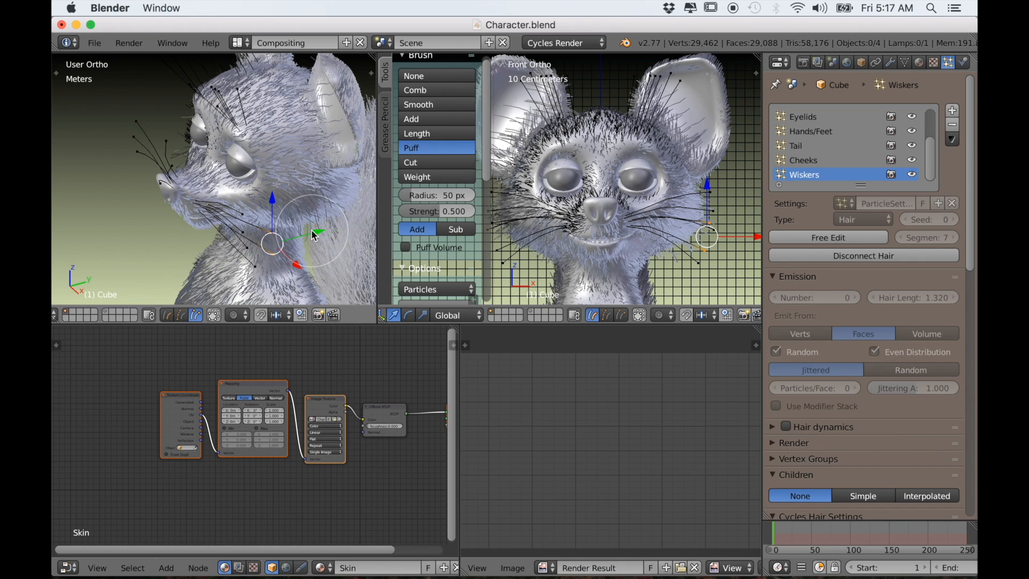
Move the tip of a neighbouring lower muzzle whisker downward to spread the whiskers apart
right_click(251, 252)
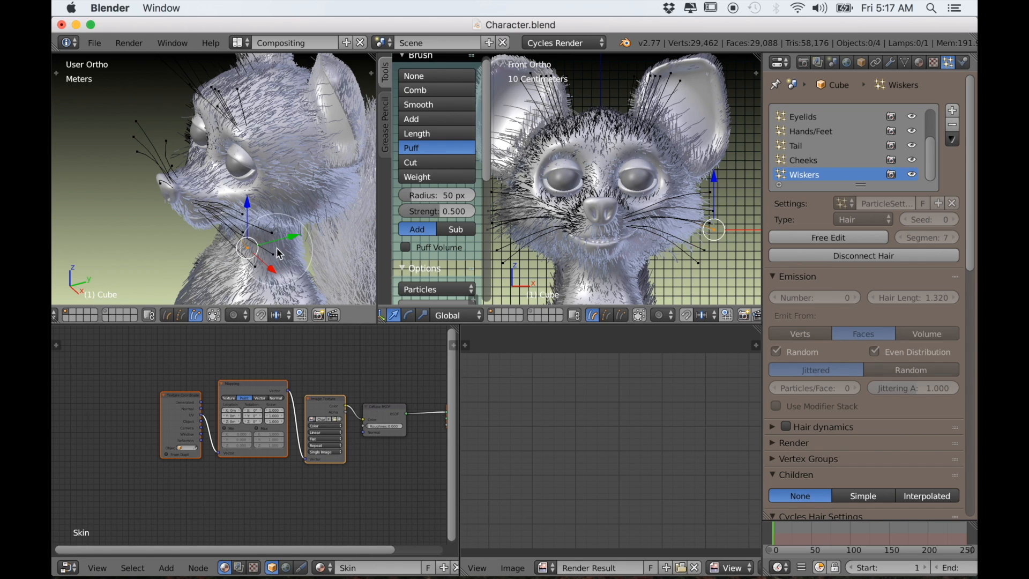
key(g)
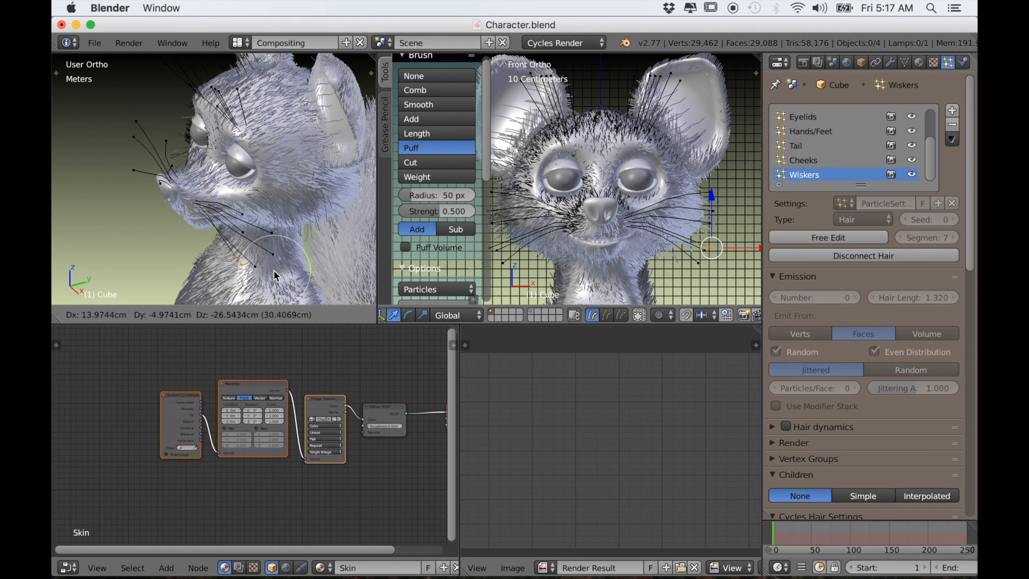
click(262, 279)
middle_drag(262, 279, 278, 207)
scroll(283, 225, up, 3)
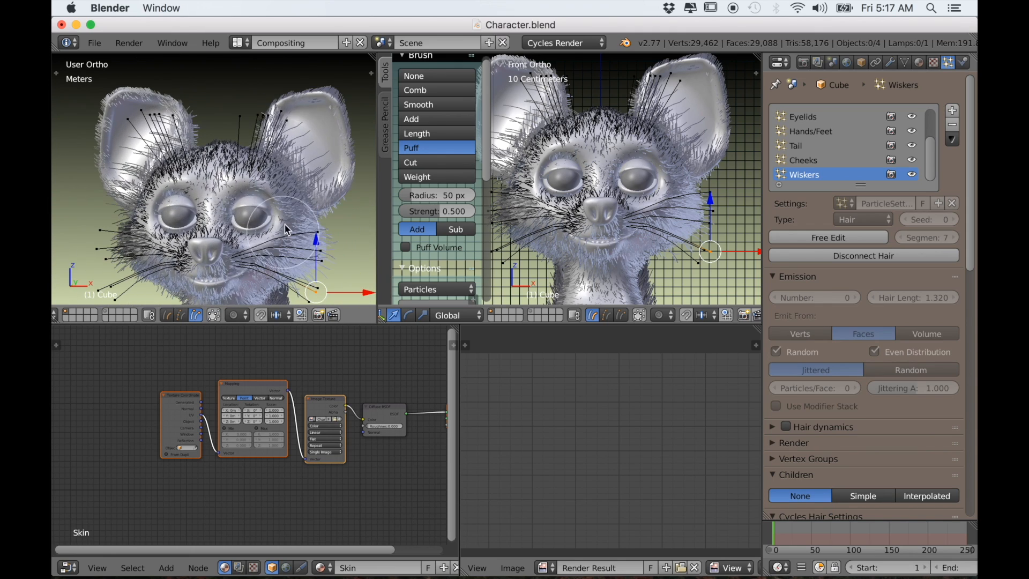
Select two forehead whisker tips in front of the ear one by one and move each outward from the head
right_click(290, 119)
middle_drag(291, 122, 284, 149)
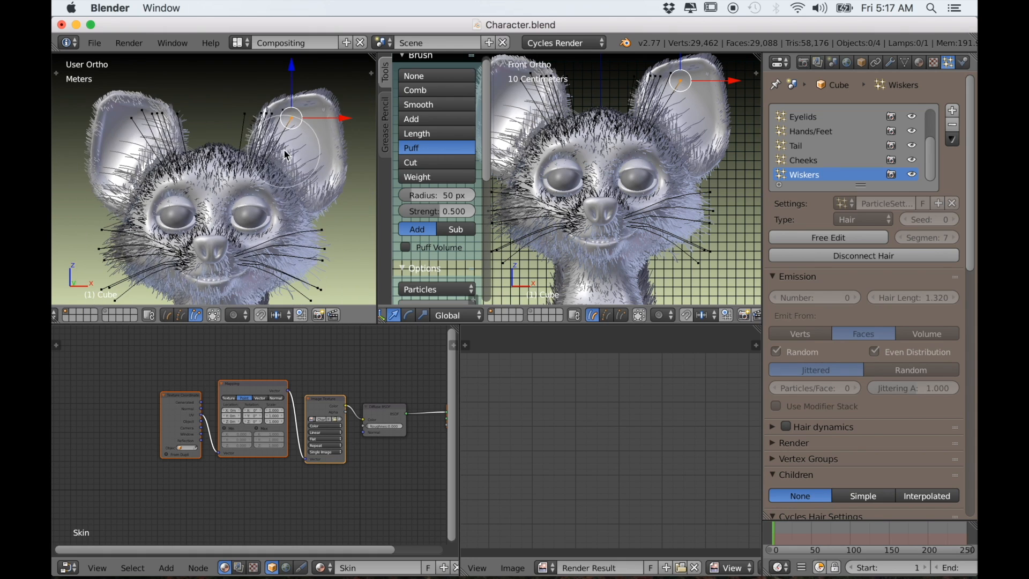
key(g)
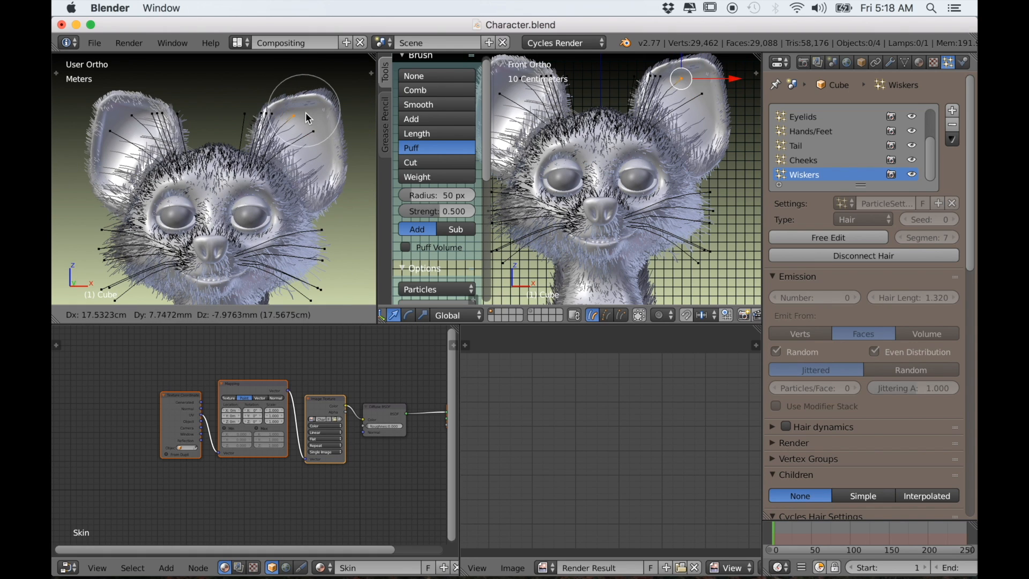
click(309, 121)
right_click(272, 117)
middle_drag(271, 118, 308, 146)
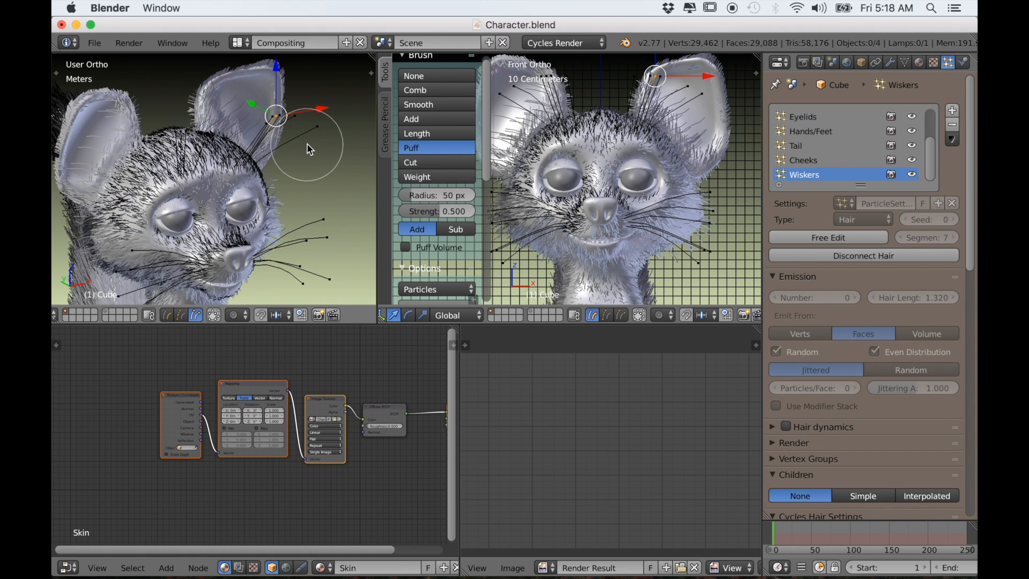
key(g)
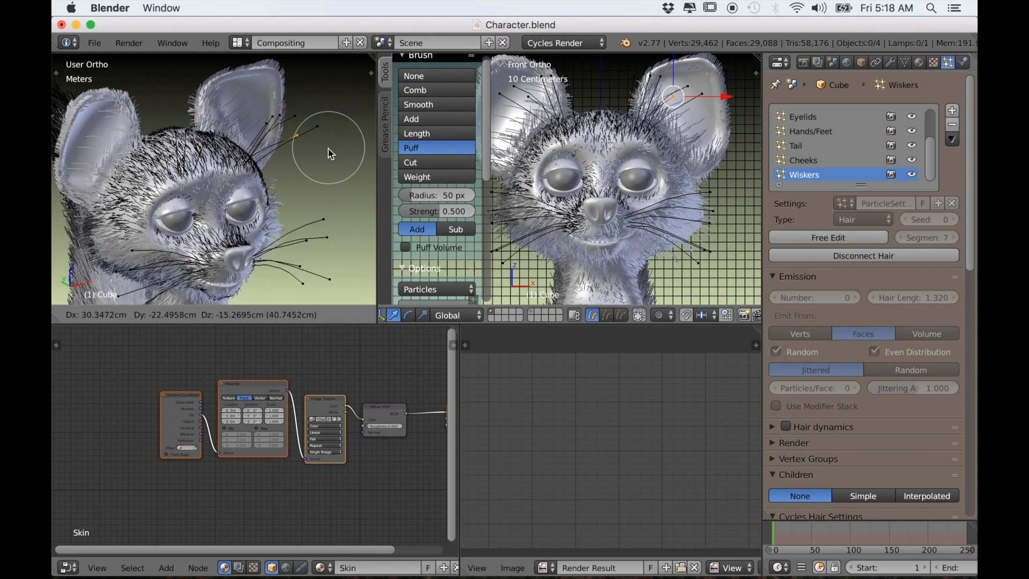
click(328, 152)
mouse_move(328, 153)
middle_down()
mouse_move(350, 141)
mouse_move(320, 173)
middle_up()
key(g)
click(314, 160)
Reposition the tip of the innermost forehead whisker beside the ear, adjusting it from several view angles
scroll(309, 164, down, 2)
right_click(251, 133)
middle_drag(266, 148, 204, 163)
key(g)
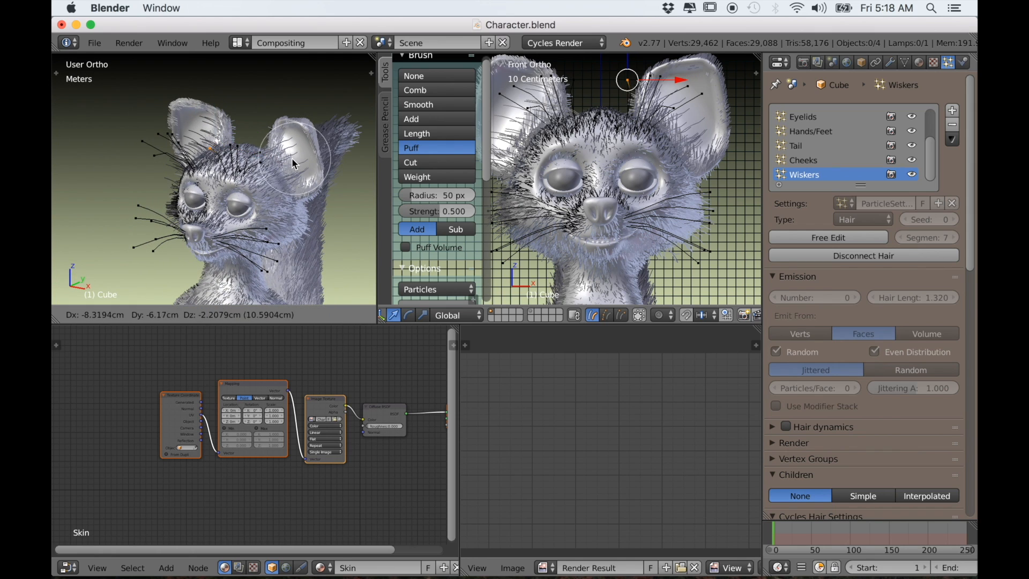
click(292, 163)
middle_drag(265, 178, 306, 169)
scroll(300, 173, up, 4)
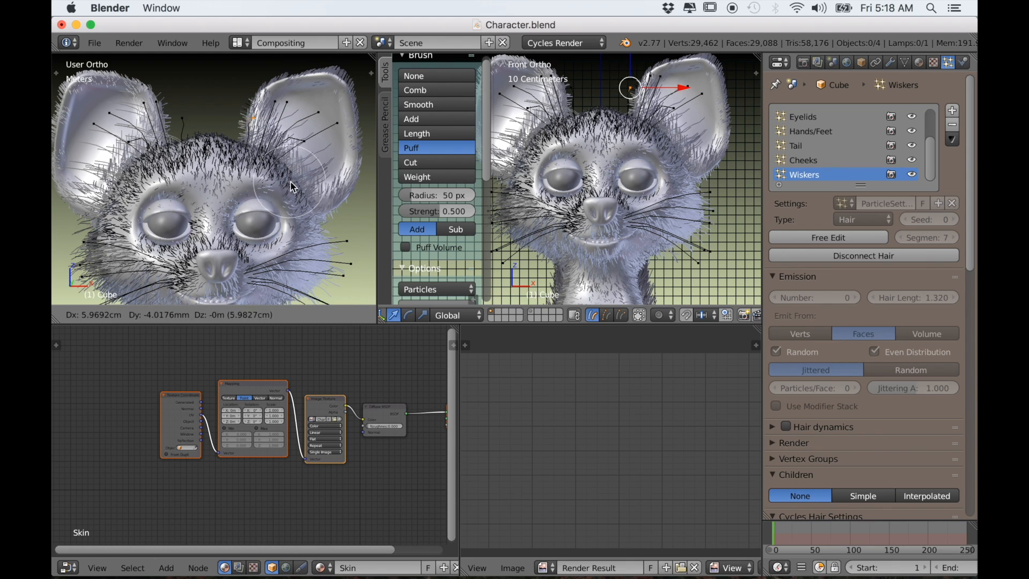
scroll(294, 186, down, 3)
mouse_move(294, 186)
middle_down()
mouse_move(264, 188)
mouse_move(313, 202)
mouse_move(301, 199)
middle_up()
Finish editing the whisker particles and return the character to Object Mode
key(Tab)
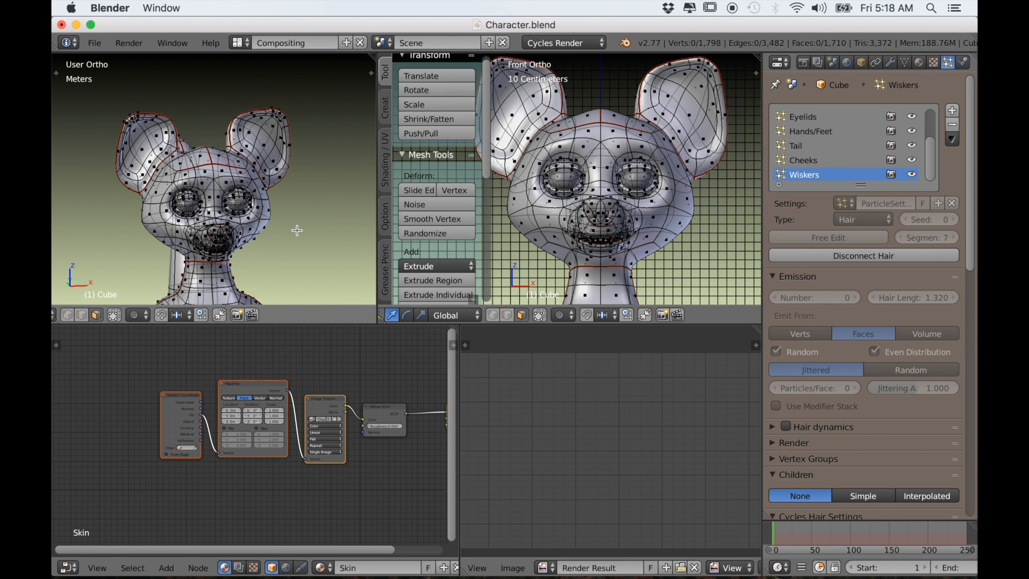
key(Tab)
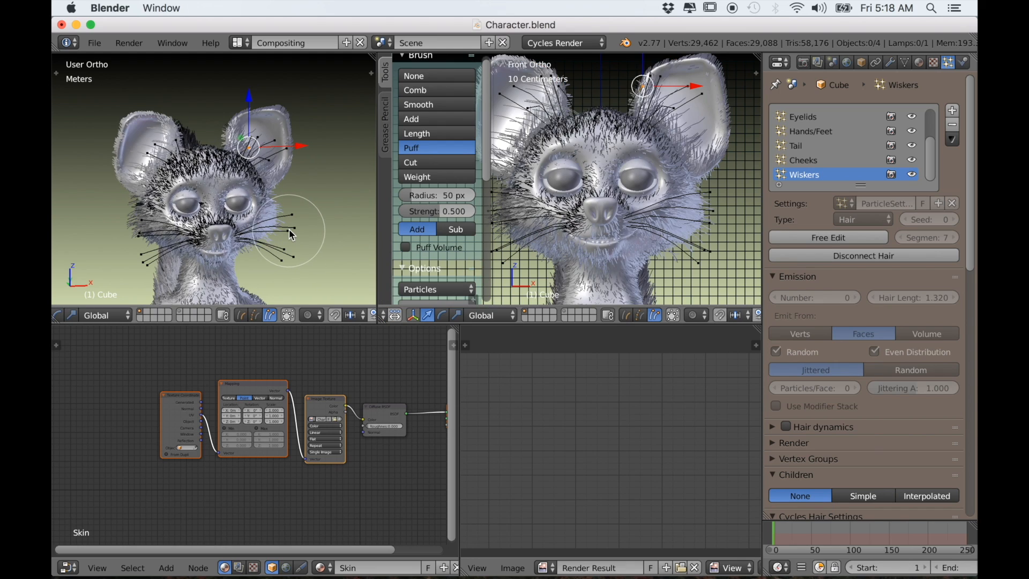
middle_drag(293, 237, 282, 232)
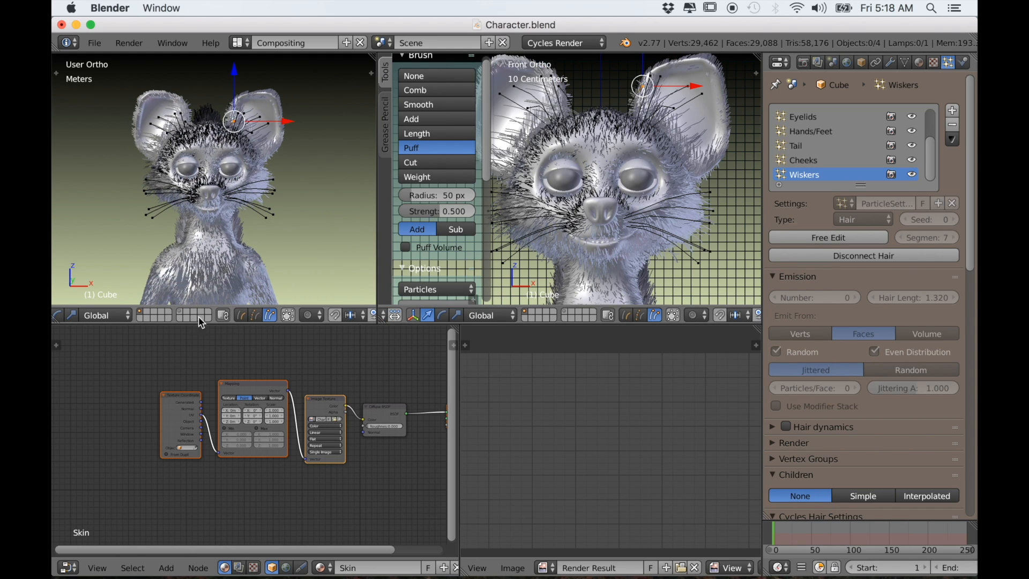
scroll(520, 314, up, 1)
scroll(523, 316, up, 6)
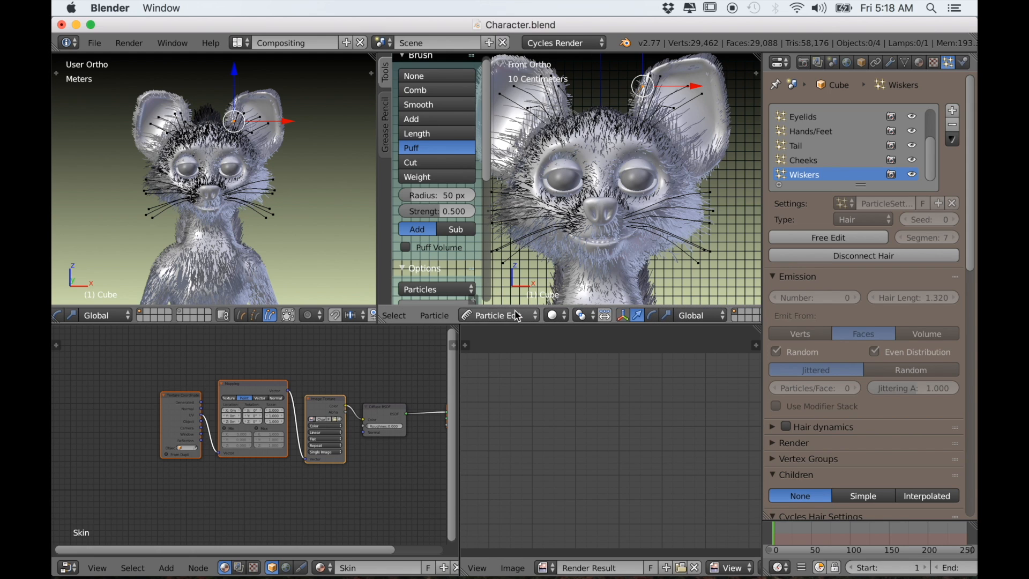
click(517, 316)
click(507, 298)
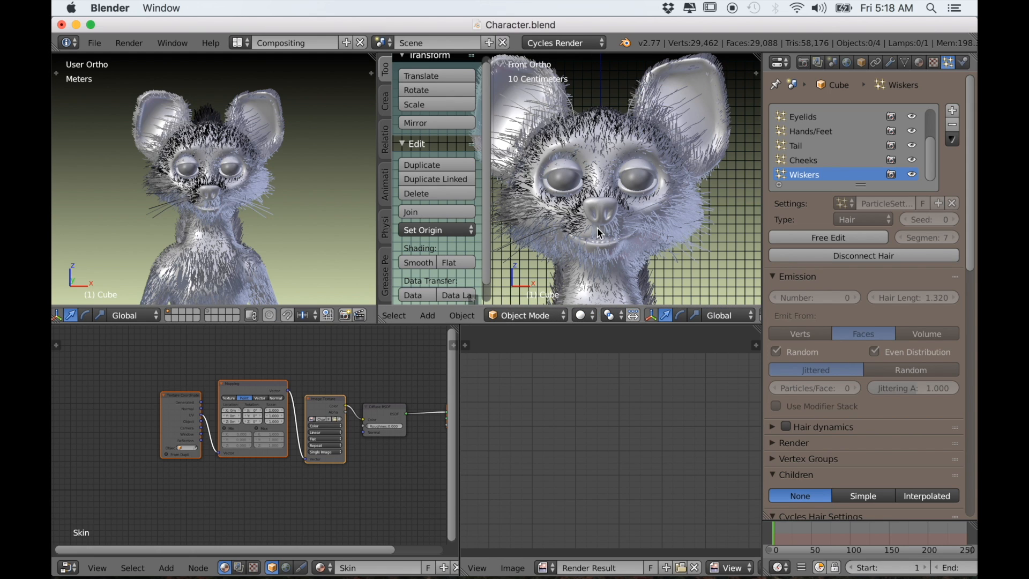
Add a new particle system to the character and name it Eyebrows
middle_drag(661, 197, 681, 211)
scroll(681, 211, up, 5)
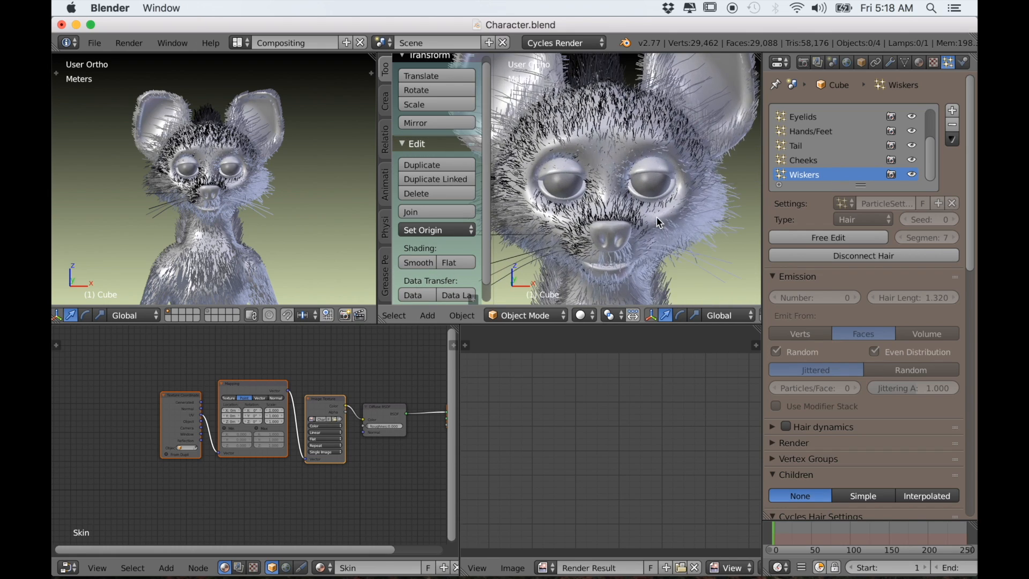
click(952, 110)
double_click(827, 174)
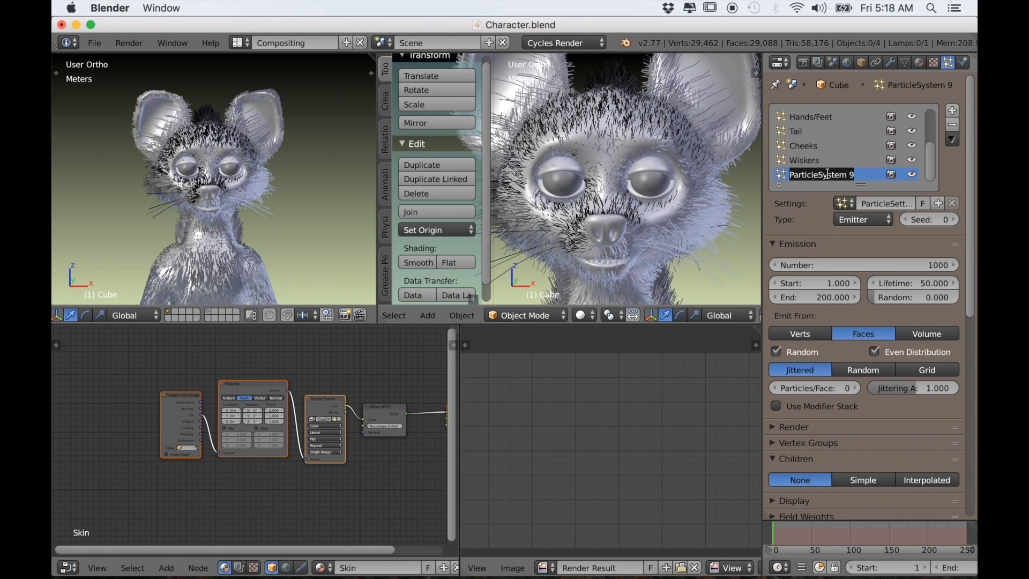
text(E)
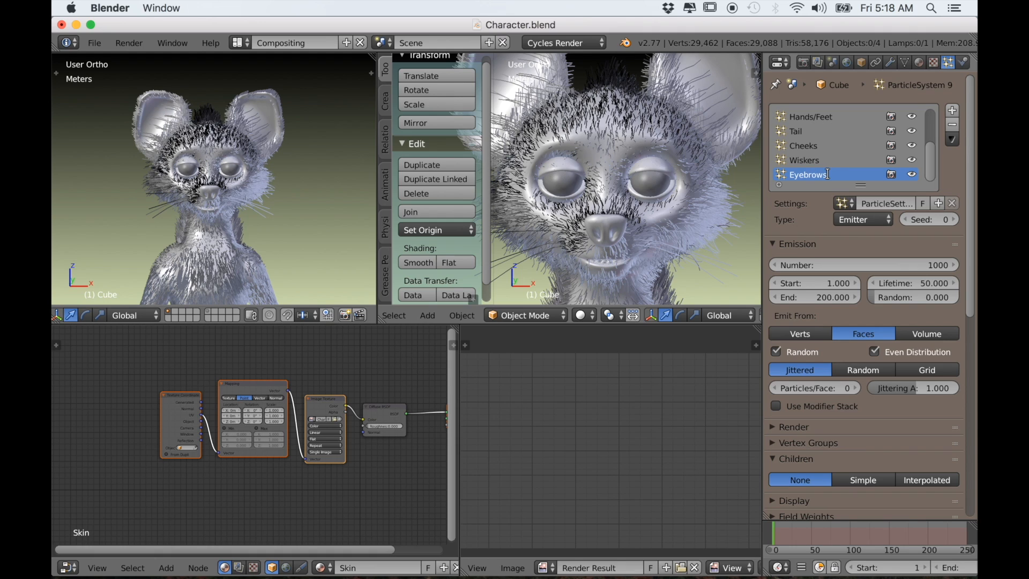
text(yebrows)
key(Return)
Set the Eyebrows particle system's type to Hair and its hair length to 0.090
click(863, 219)
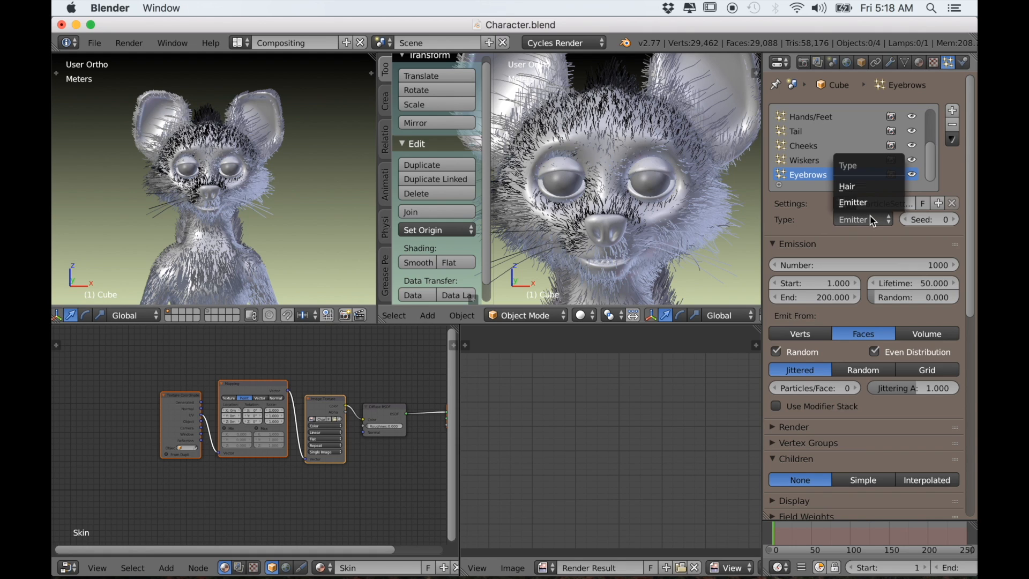
click(863, 185)
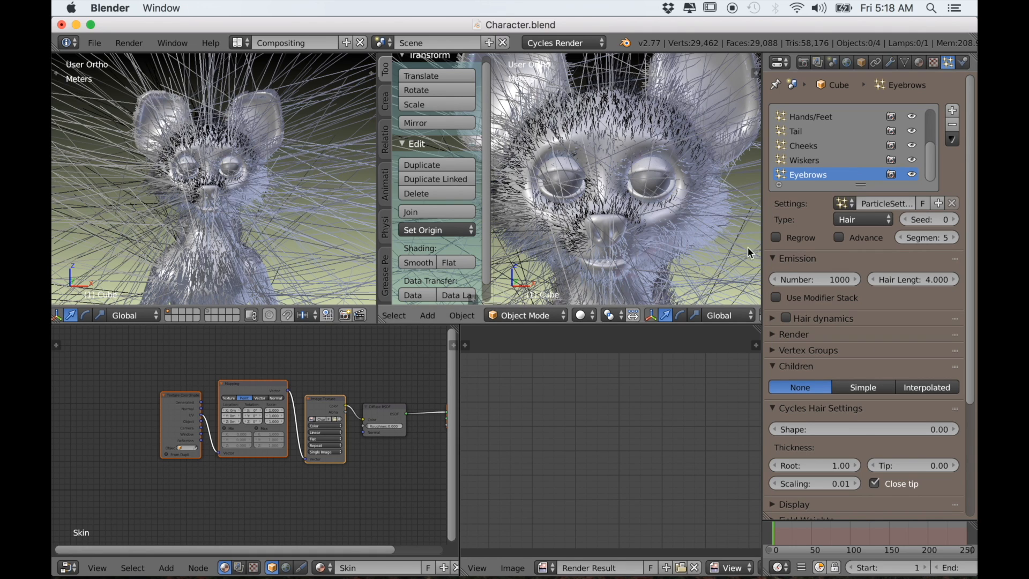
click(905, 280)
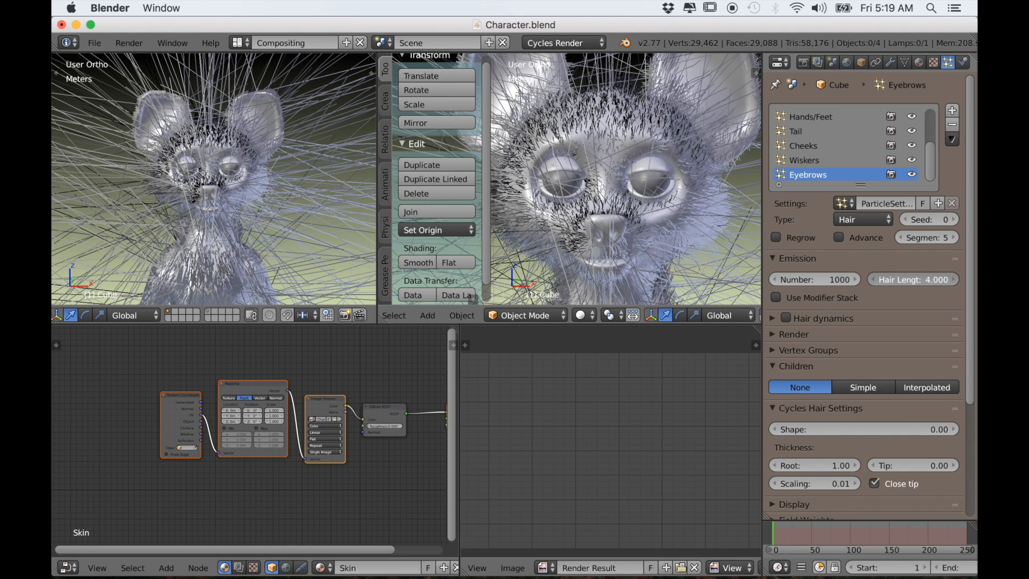
drag(905, 280, 926, 283)
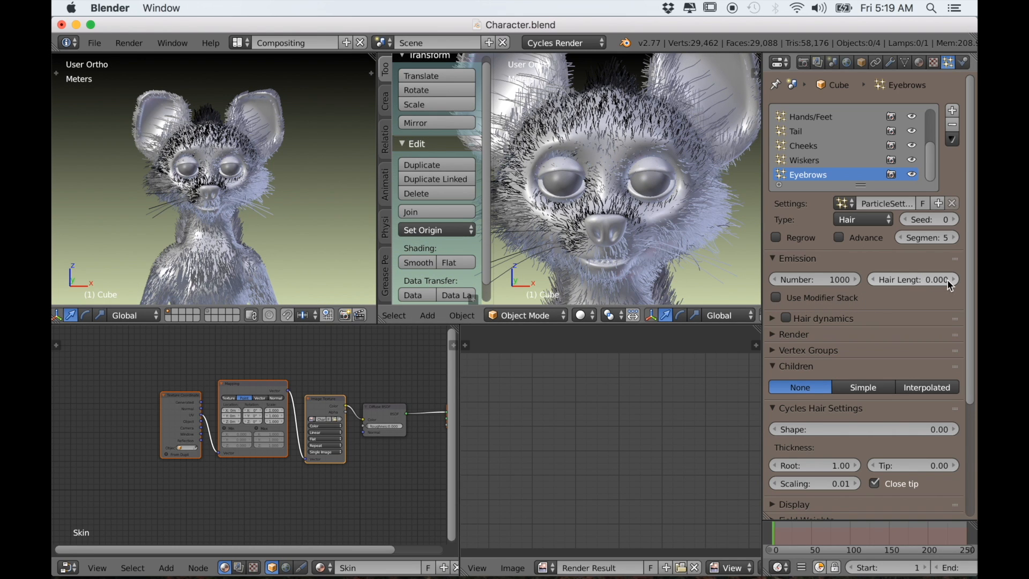
scroll(683, 230, up, 1)
middle_drag(684, 230, 709, 225)
scroll(709, 225, up, 1)
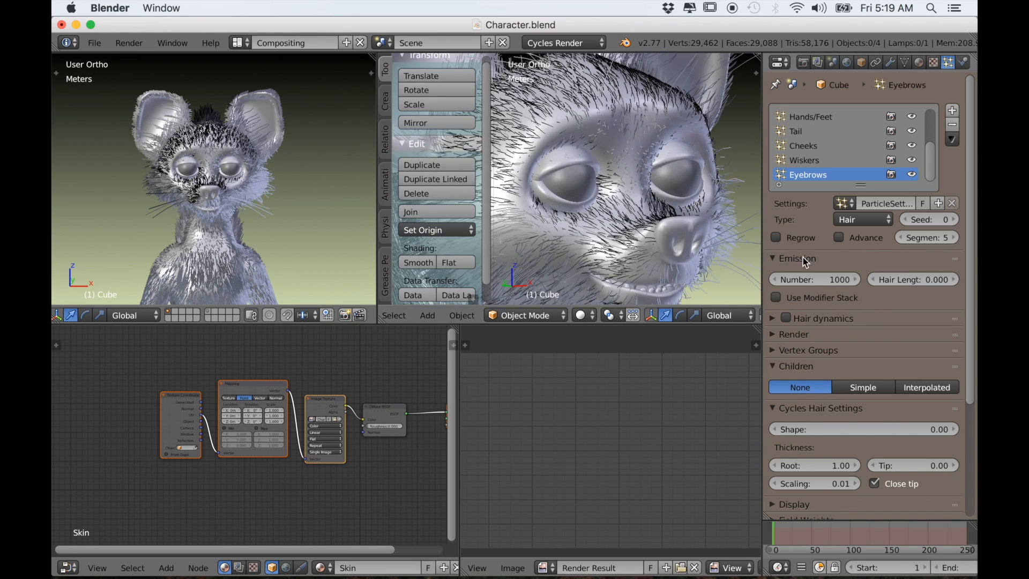
click(955, 280)
click(955, 280)
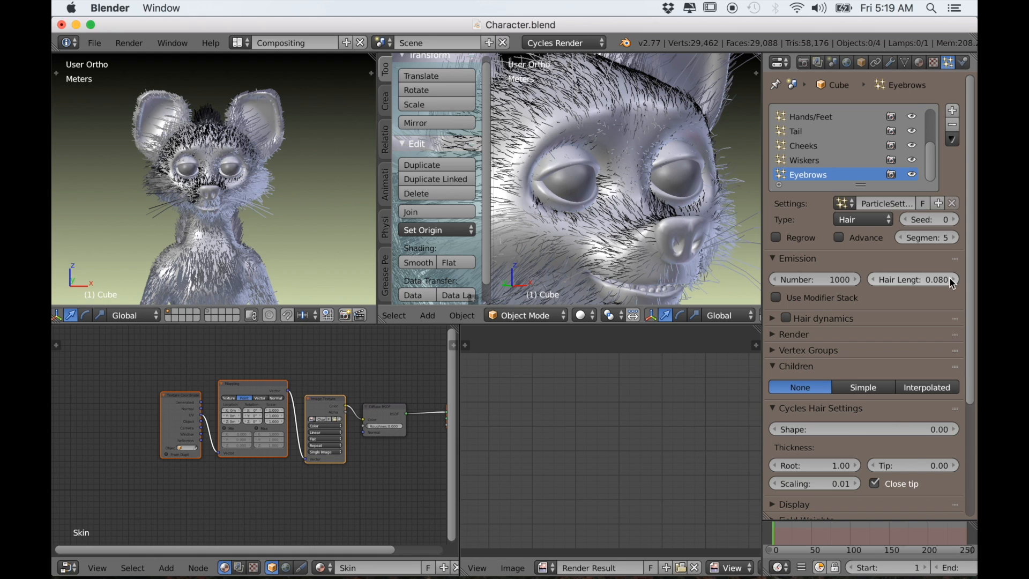
click(951, 280)
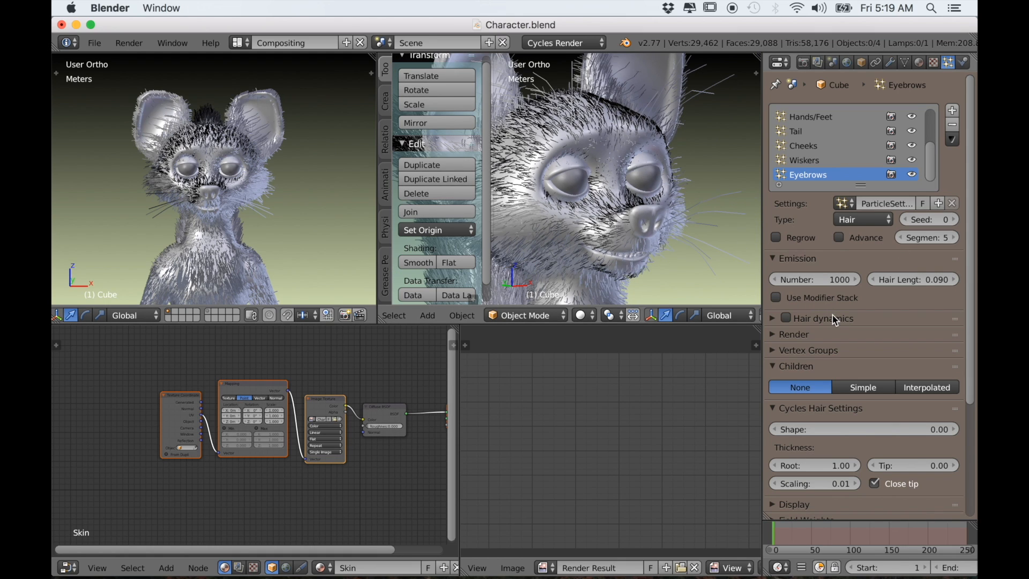
scroll(836, 321, down, 6)
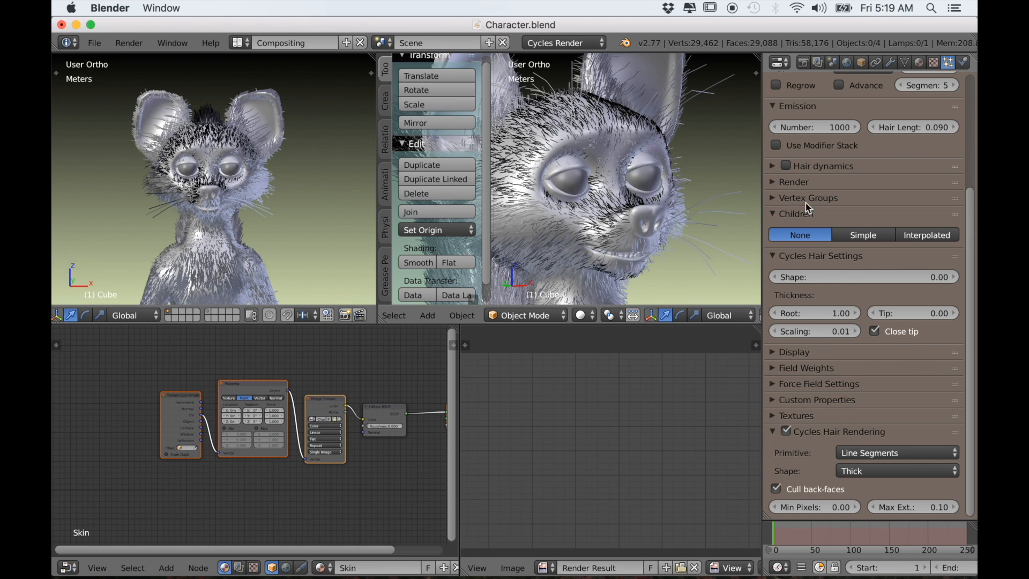
Add a third material slot to the character with a new material named Eyebrow
click(773, 181)
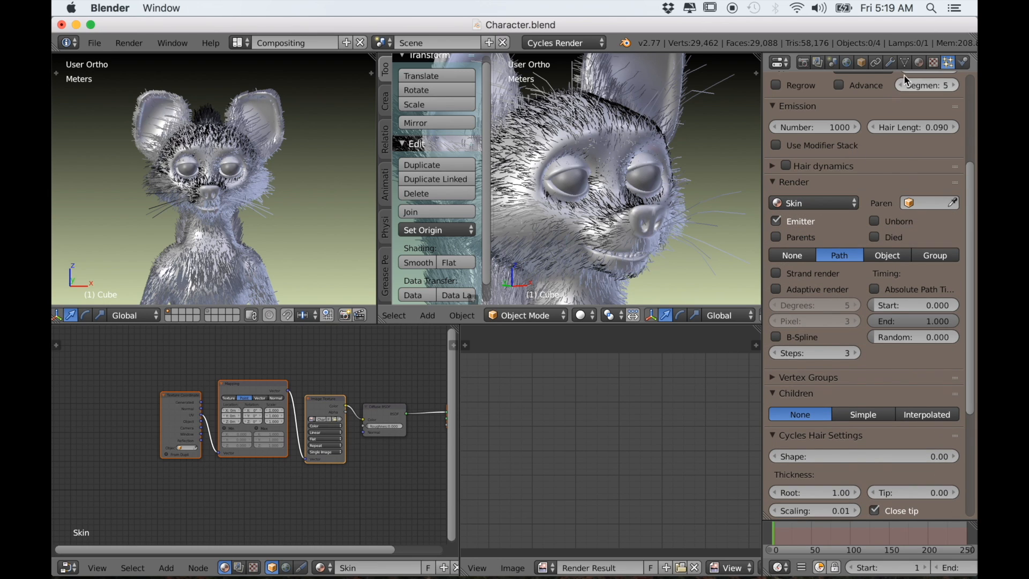
click(920, 63)
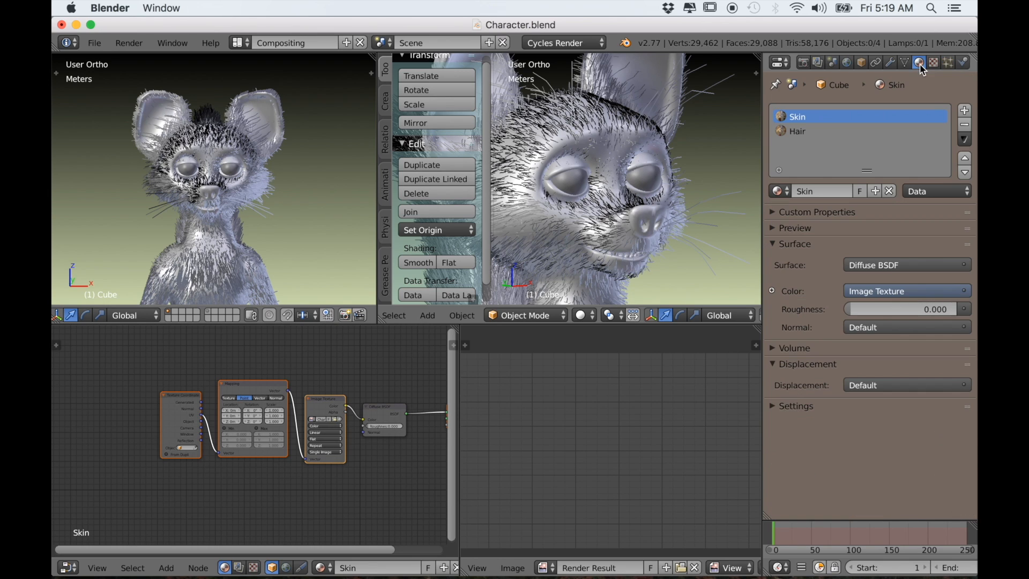
click(965, 113)
click(815, 188)
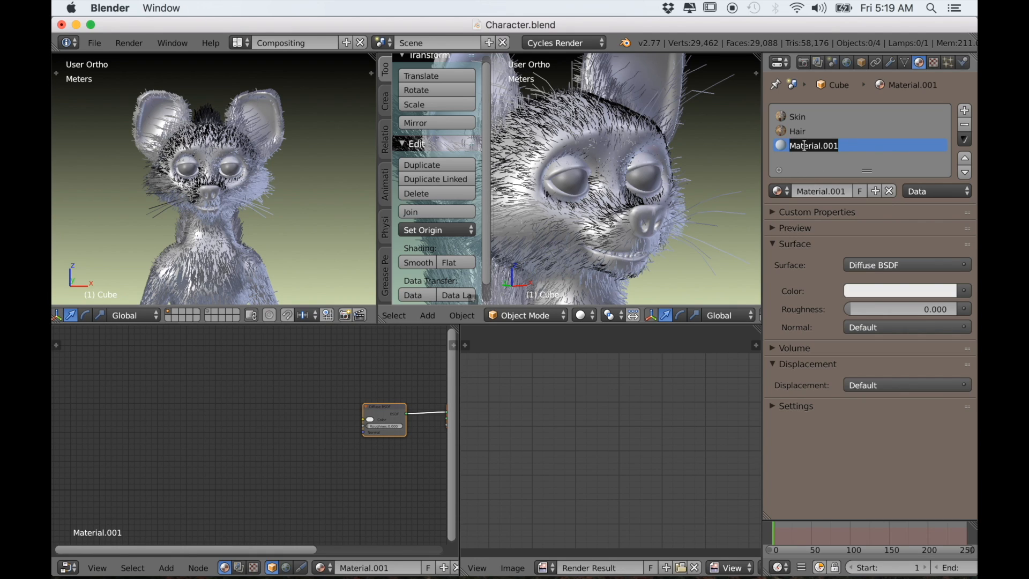
text(Eyebrow)
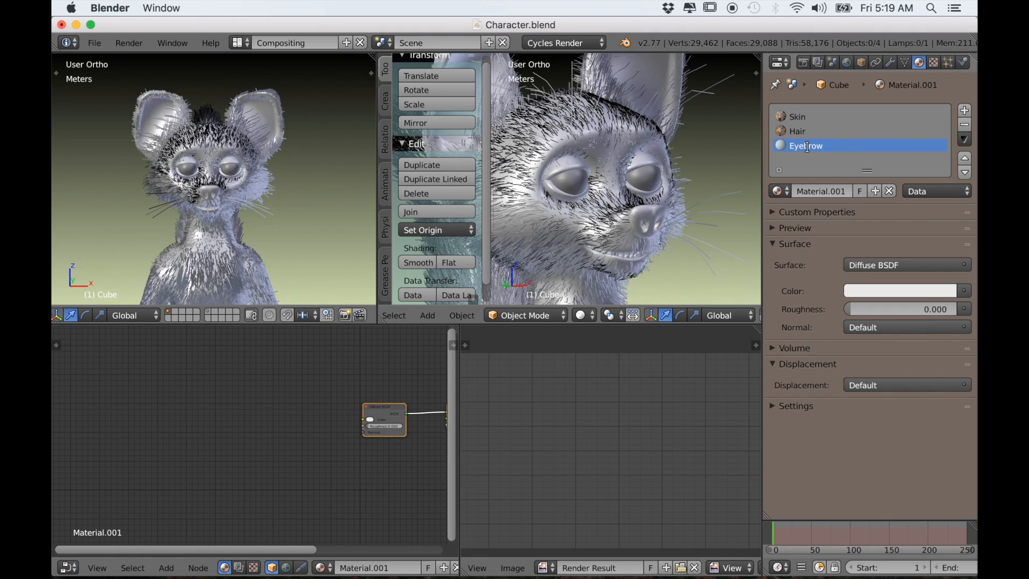
key(Return)
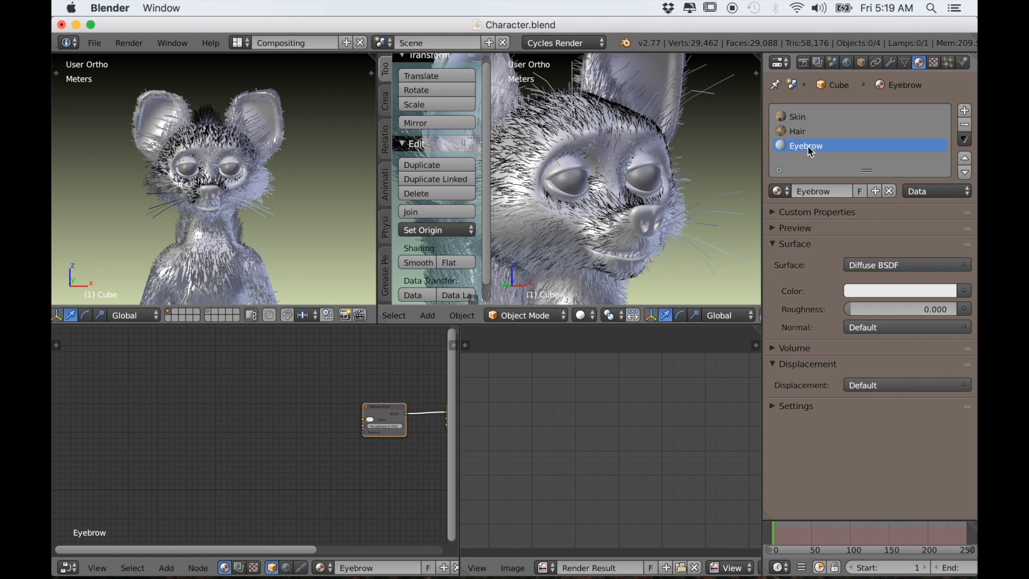
Move the Eyebrow material's Diffuse BSDF node away from the output and add a Translucent BSDF node below it
middle_drag(365, 443, 302, 445)
drag(318, 414, 226, 392)
scroll(230, 436, up, 2)
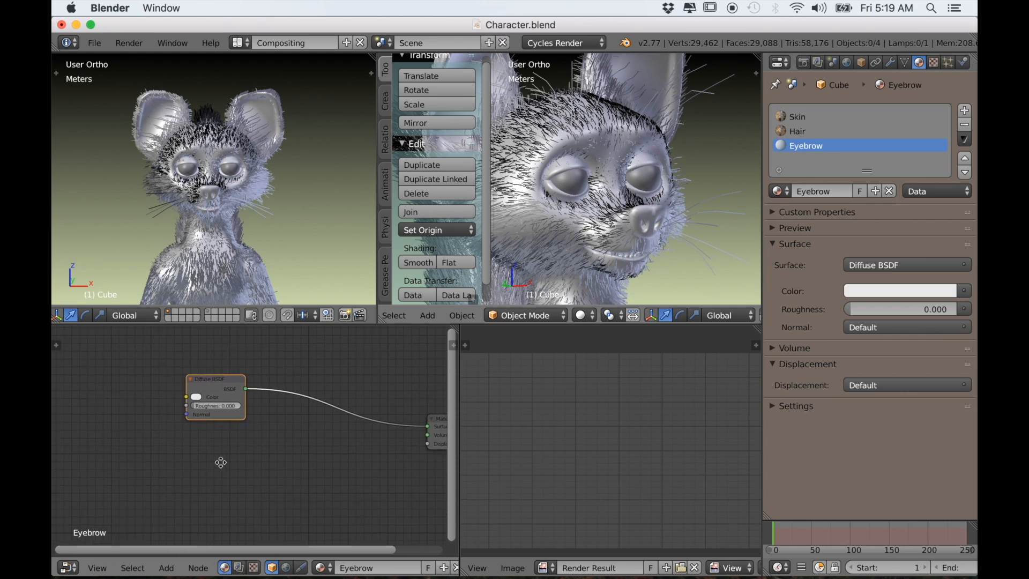
key(shift+a)
mouse_move(161, 462)
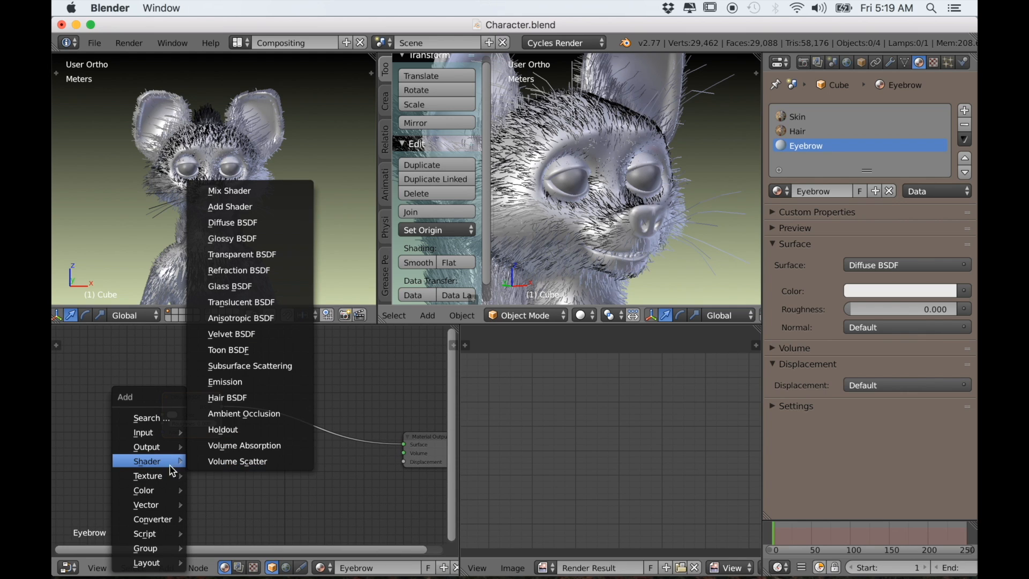
click(242, 303)
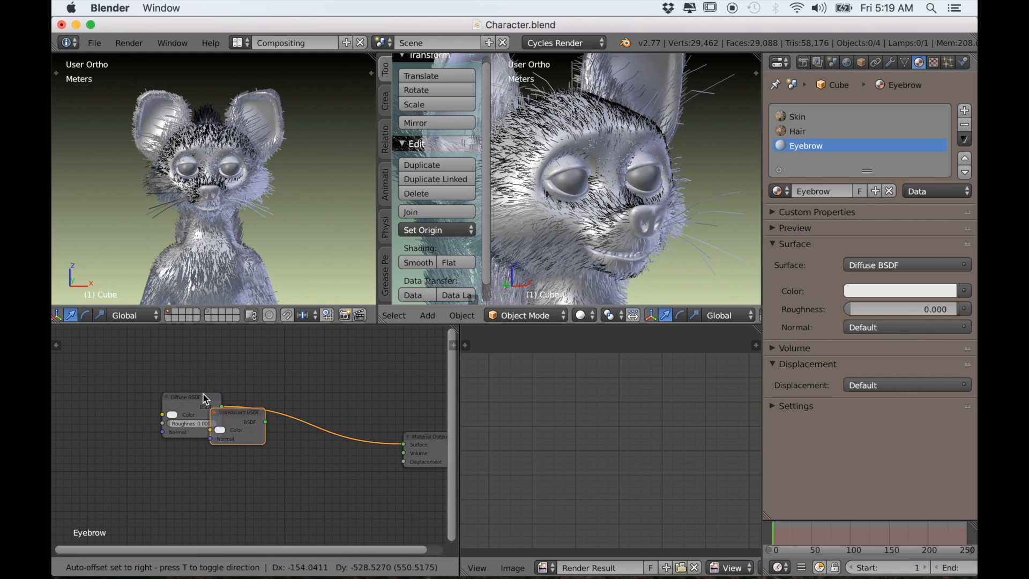
click(176, 444)
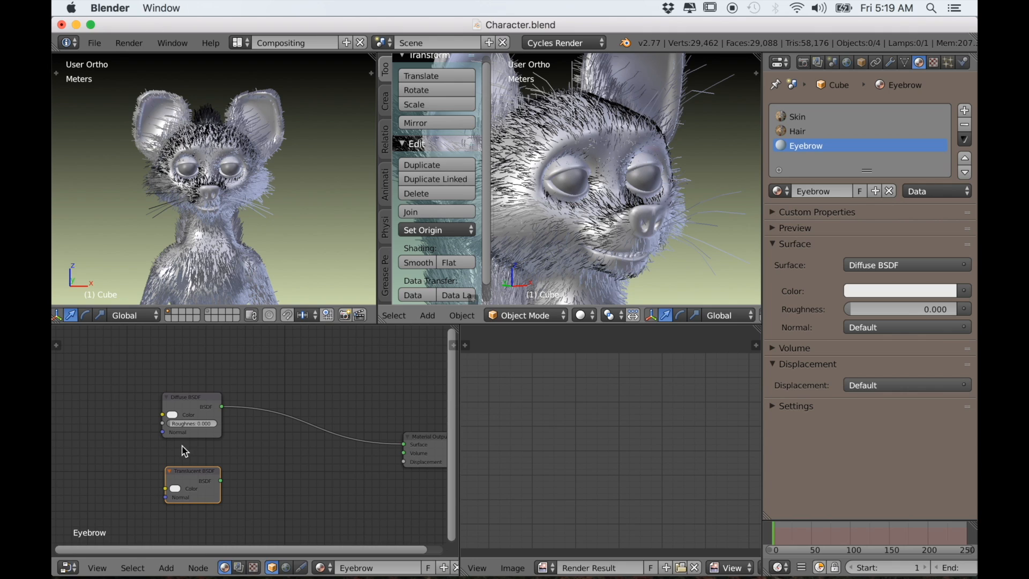
Insert an Add Shader node before the material output, combining the Diffuse BSDF and Translucent BSDF shaders
key(shift+a)
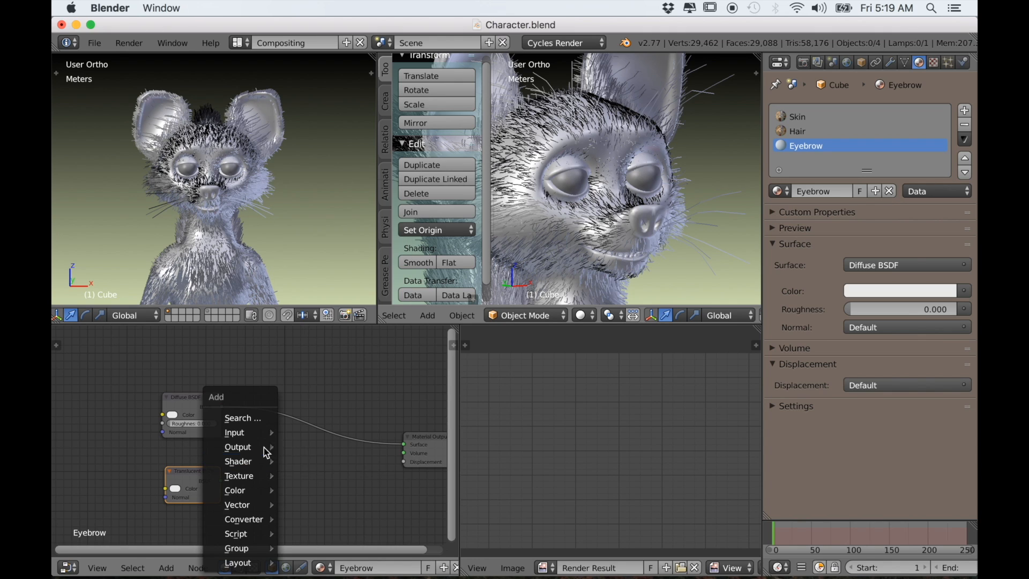
mouse_move(247, 461)
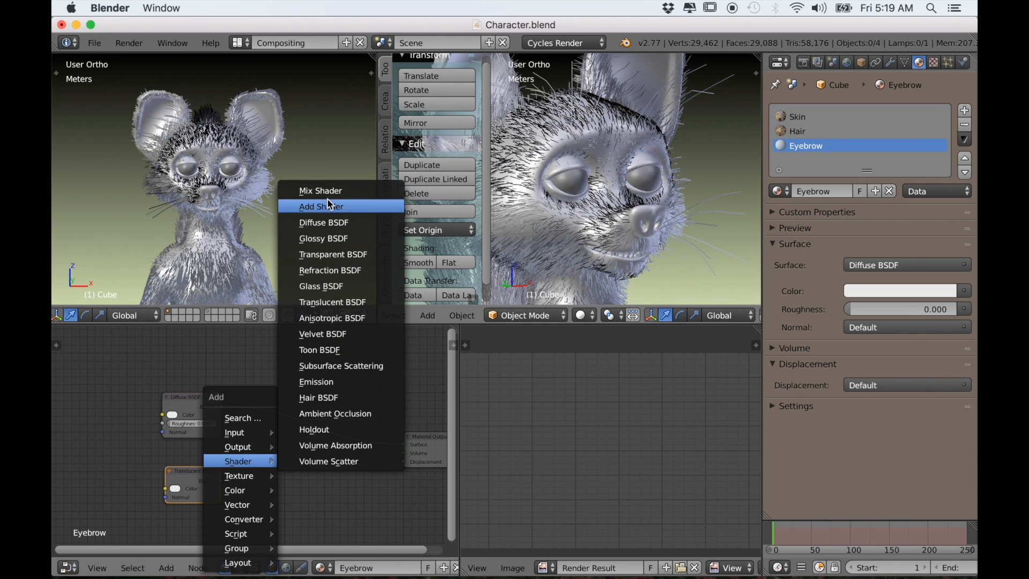
click(324, 207)
click(259, 441)
drag(226, 484, 286, 450)
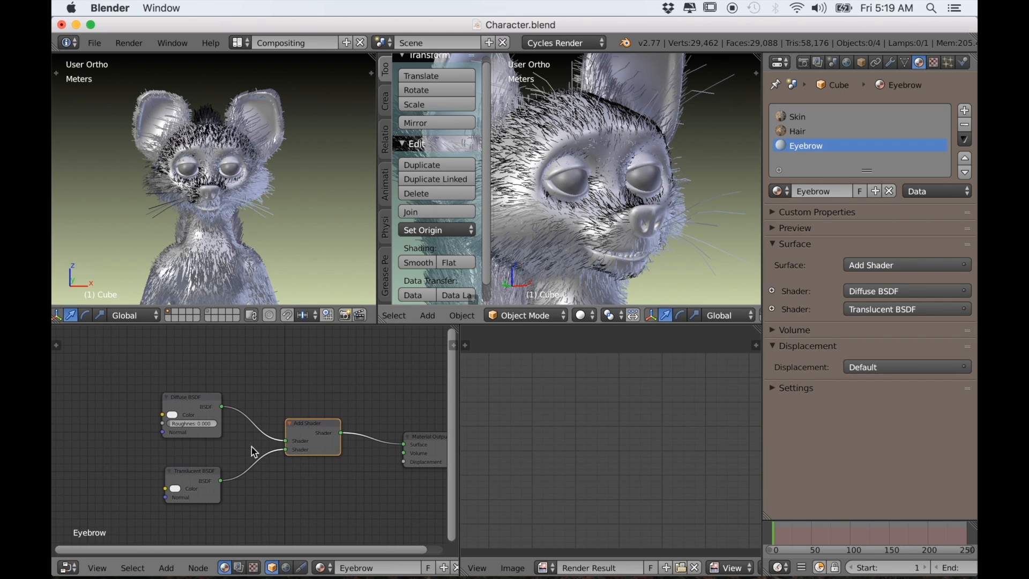
Set the Diffuse BSDF color to dark brown (R 0.017, G 0.008, B 0.002) and copy it to the Translucent BSDF
click(173, 417)
drag(194, 336, 235, 341)
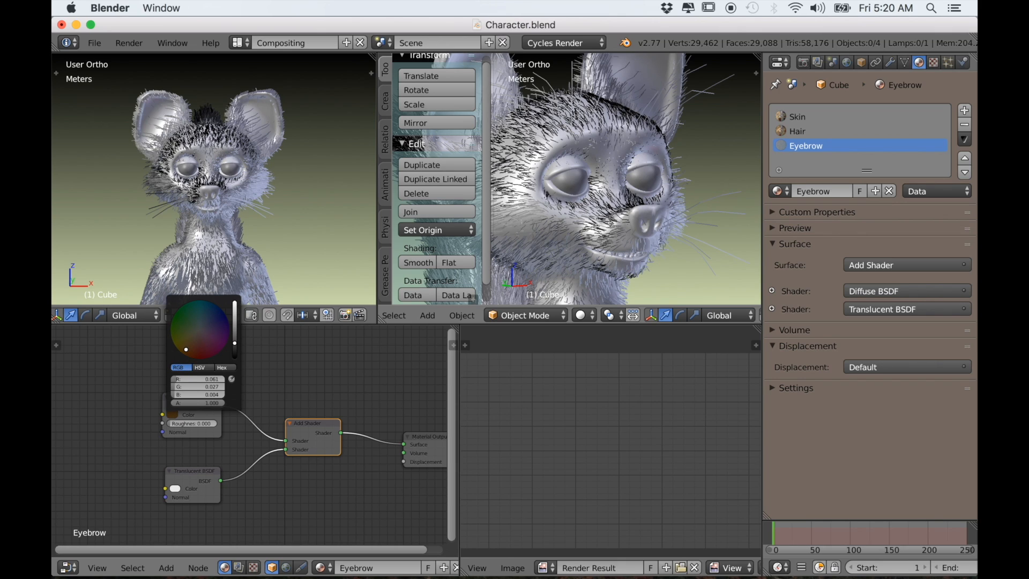
drag(238, 350, 236, 358)
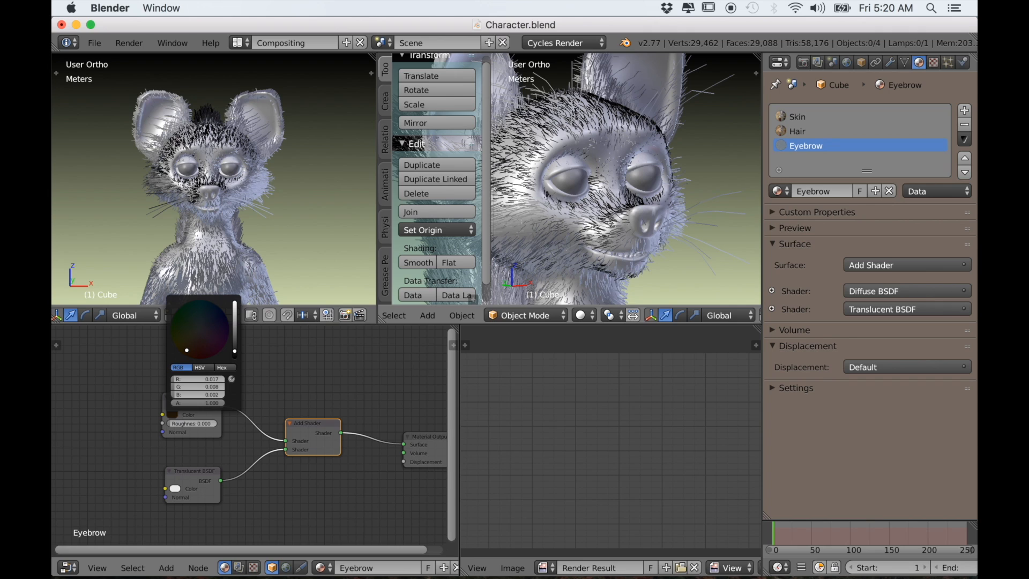
drag(163, 459, 175, 488)
scroll(240, 463, up, 2)
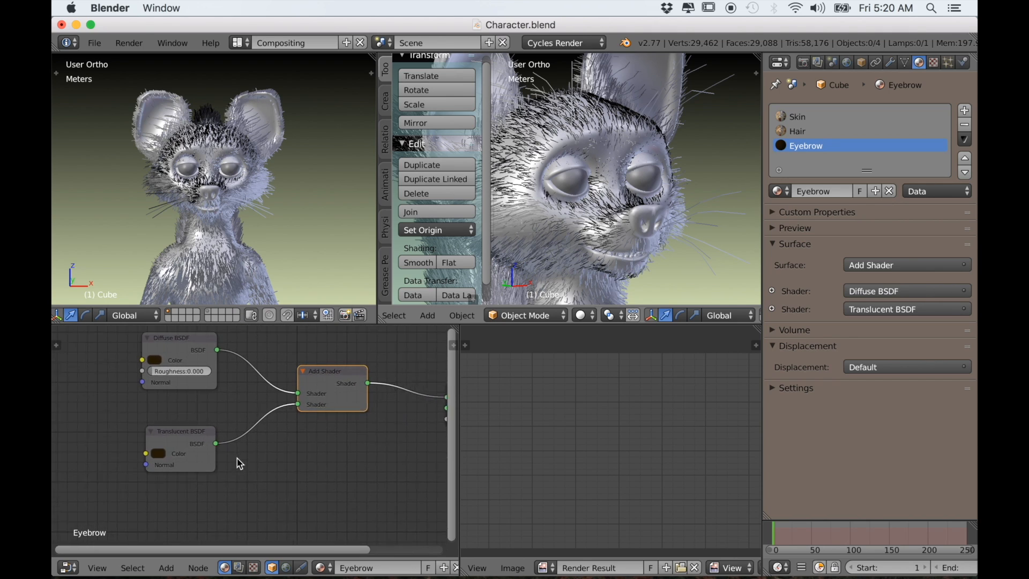
Examine the Eyebrow shader nodes and the character's face from several angles, including a close front orthographic view
scroll(237, 458, up, 1)
middle_drag(317, 440, 301, 455)
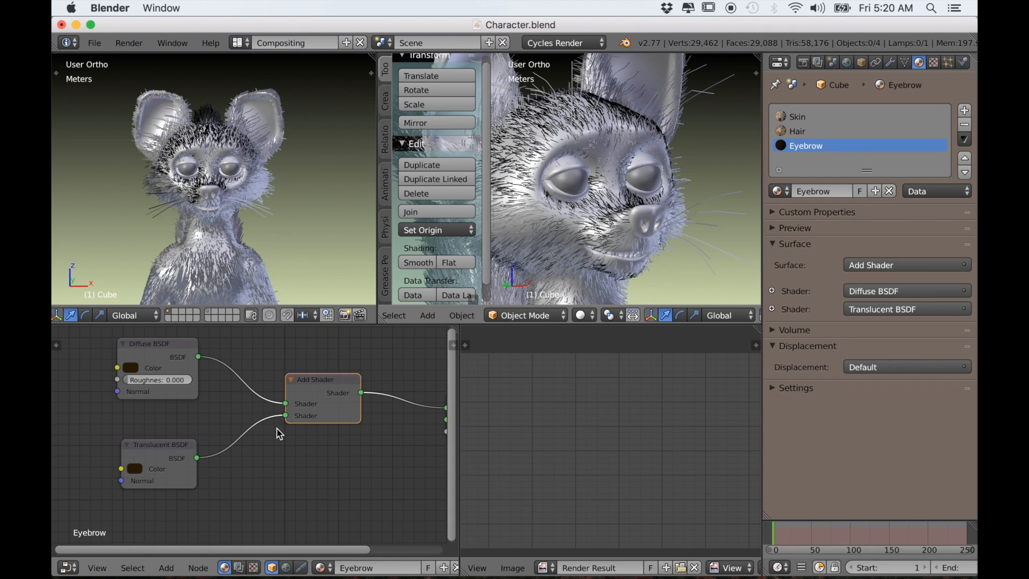
scroll(277, 434, down, 3)
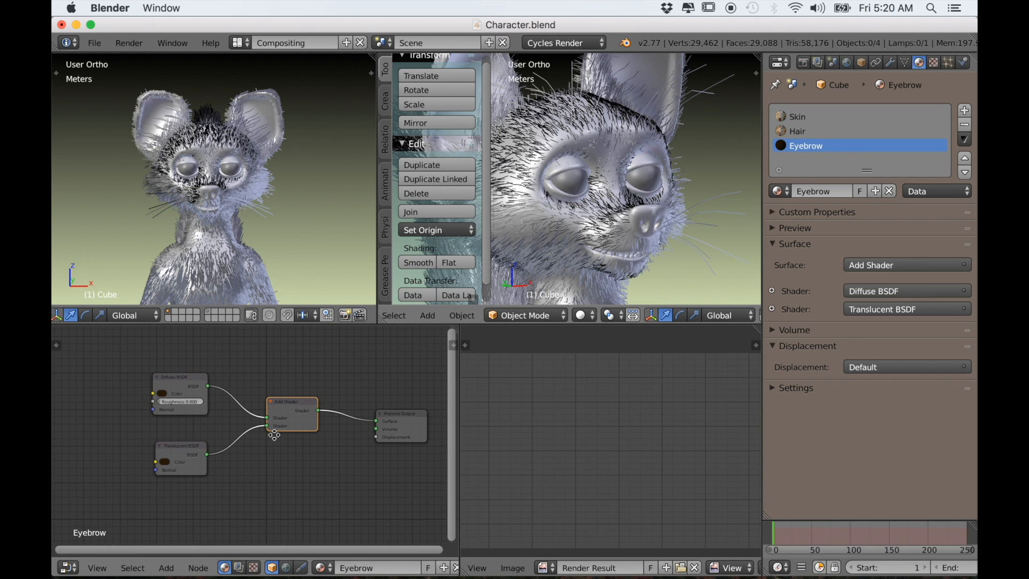
scroll(349, 452, up, 3)
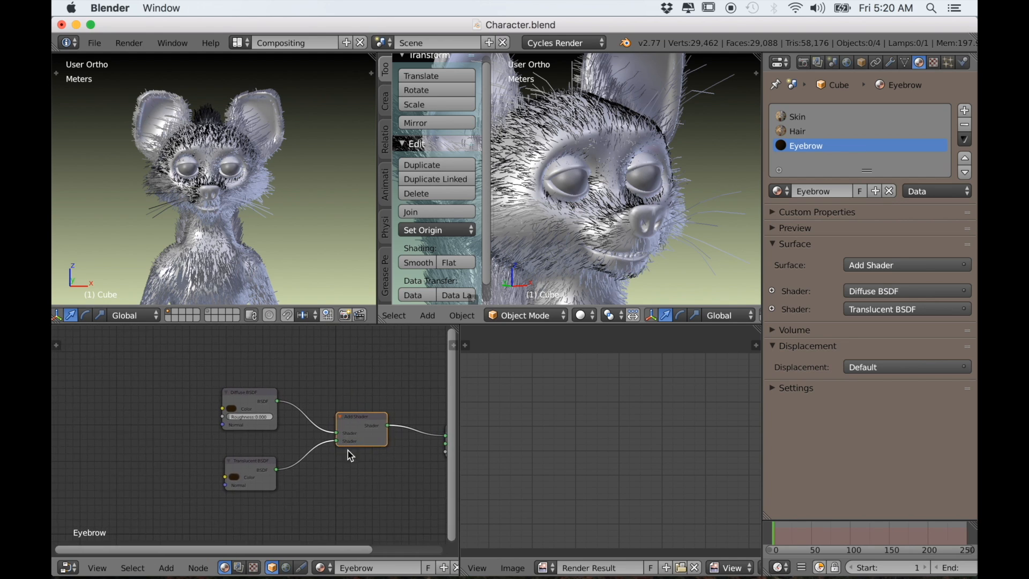
scroll(236, 423, up, 2)
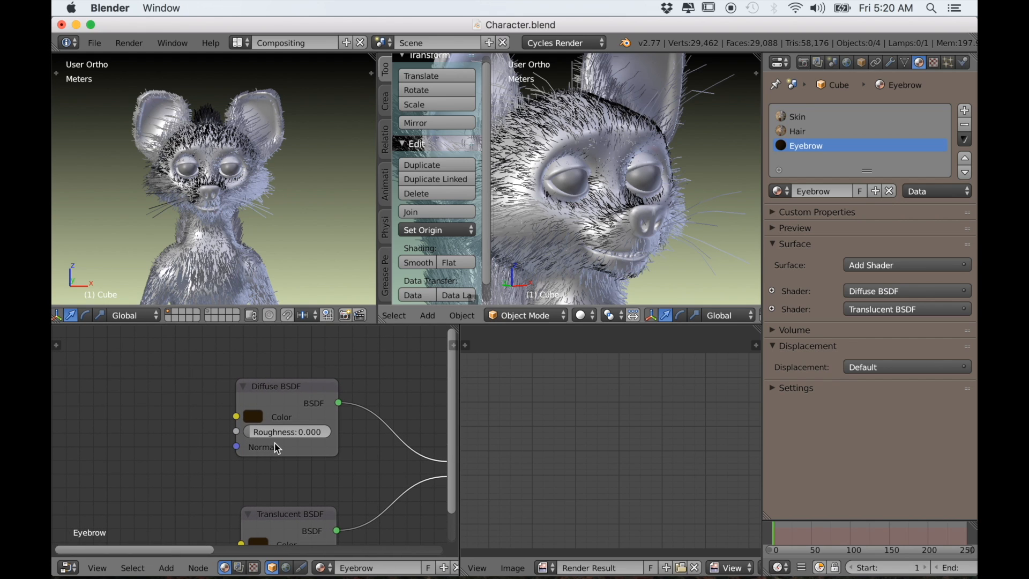
scroll(269, 441, down, 2)
mouse_move(292, 264)
middle_down()
mouse_move(254, 253)
mouse_move(304, 260)
middle_up()
scroll(303, 260, up, 5)
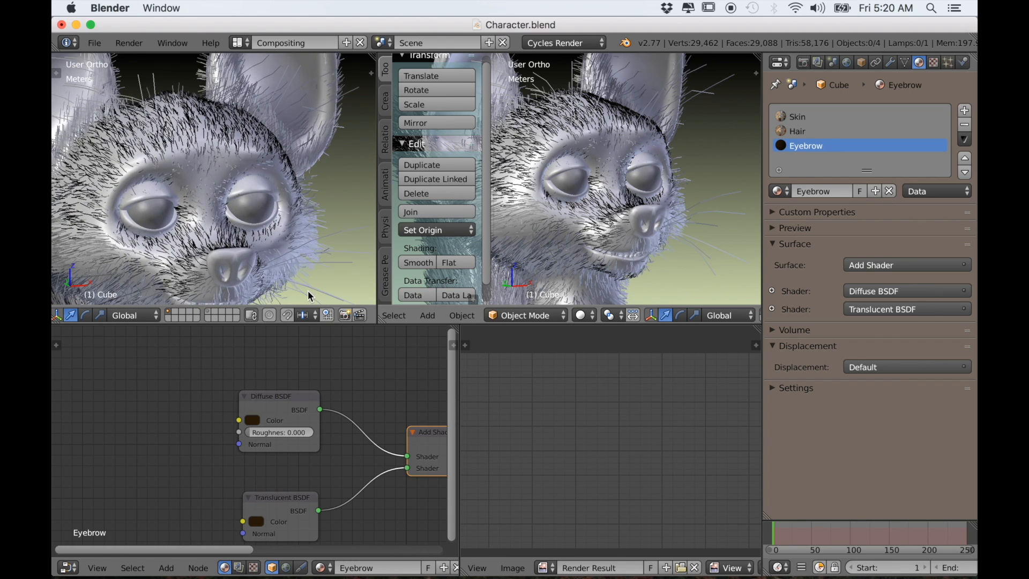
middle_drag(286, 268, 244, 248)
scroll(295, 254, down, 3)
key(KP_5)
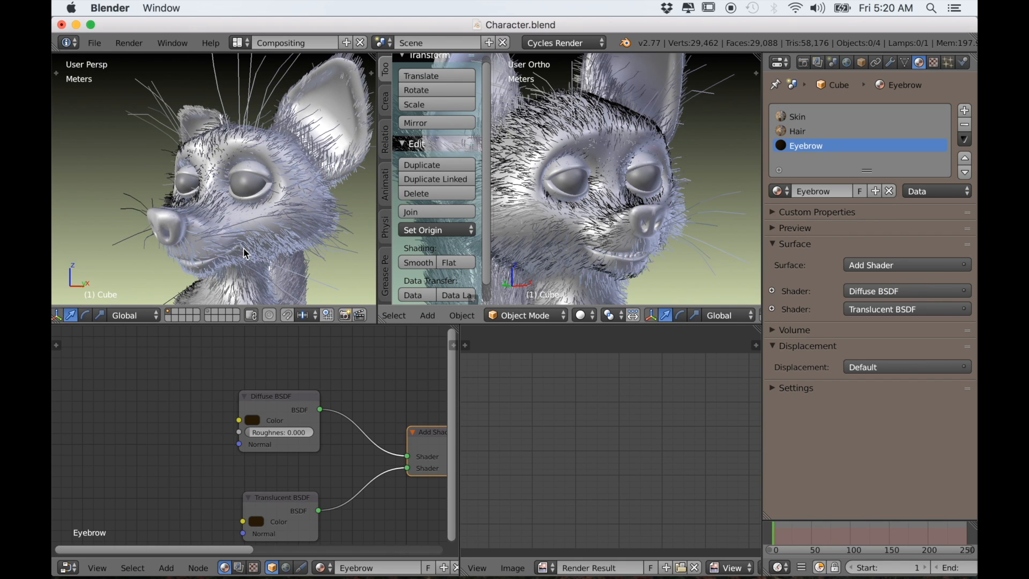
key(KP_1)
scroll(600, 224, up, 4)
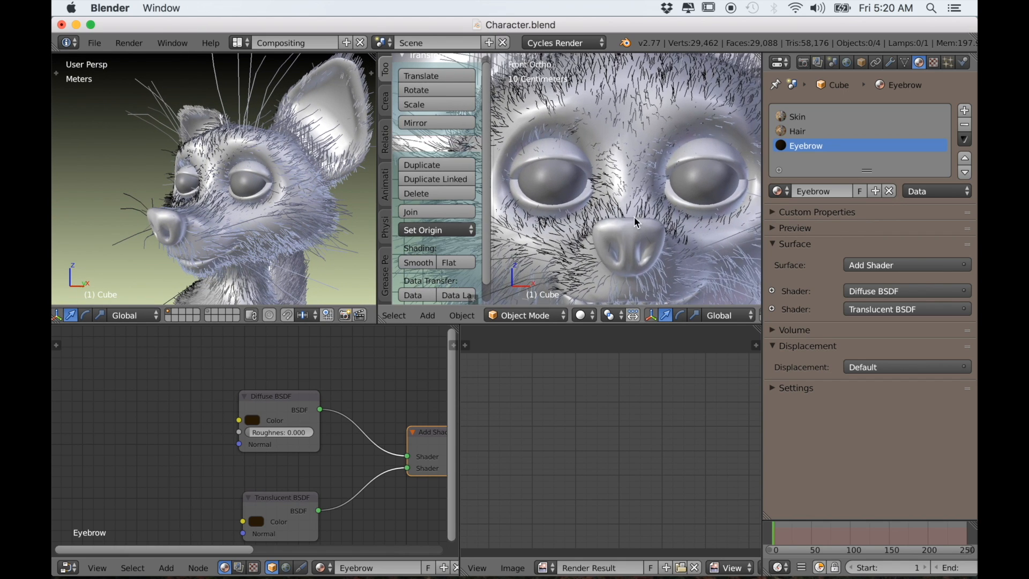
Enable the advanced settings of the Eyebrows particle system and set its emission number to 0
click(946, 62)
scroll(902, 204, up, 6)
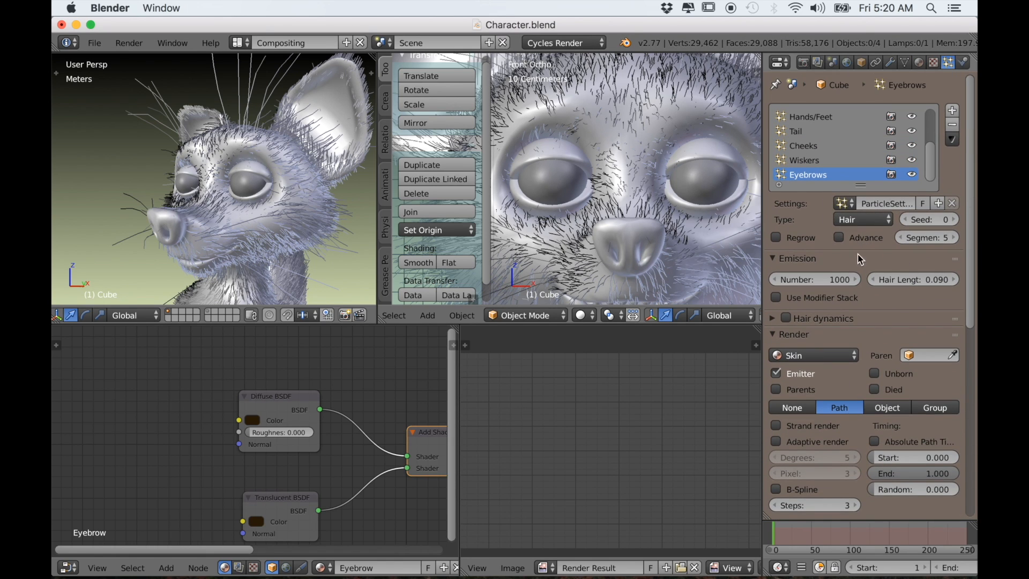
click(840, 237)
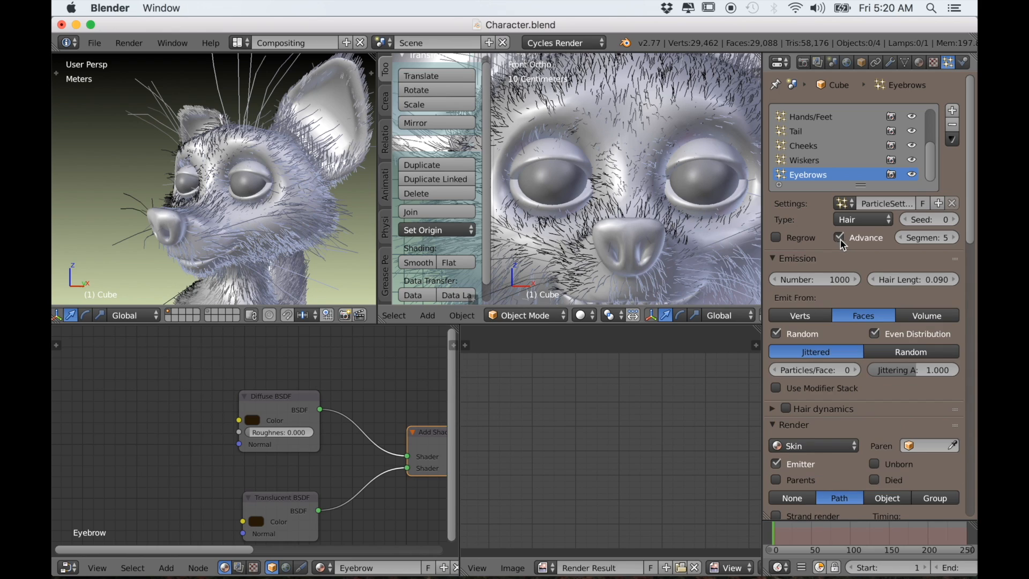
click(844, 280)
drag(843, 280, 844, 284)
Assign the Eyebrow material to the Eyebrows particle system's render settings
scroll(829, 345, down, 5)
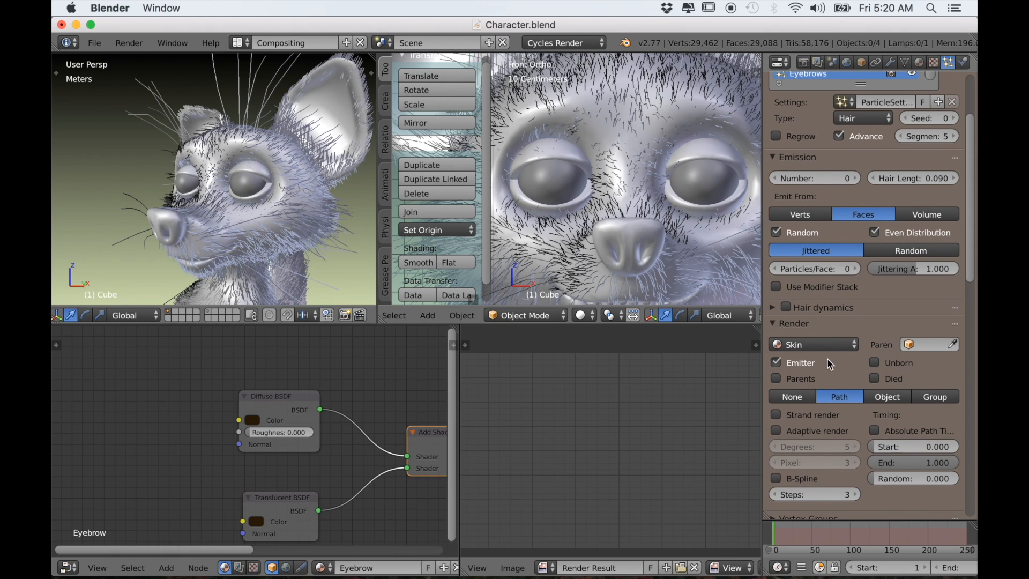
click(824, 346)
click(816, 296)
scroll(819, 302, down, 3)
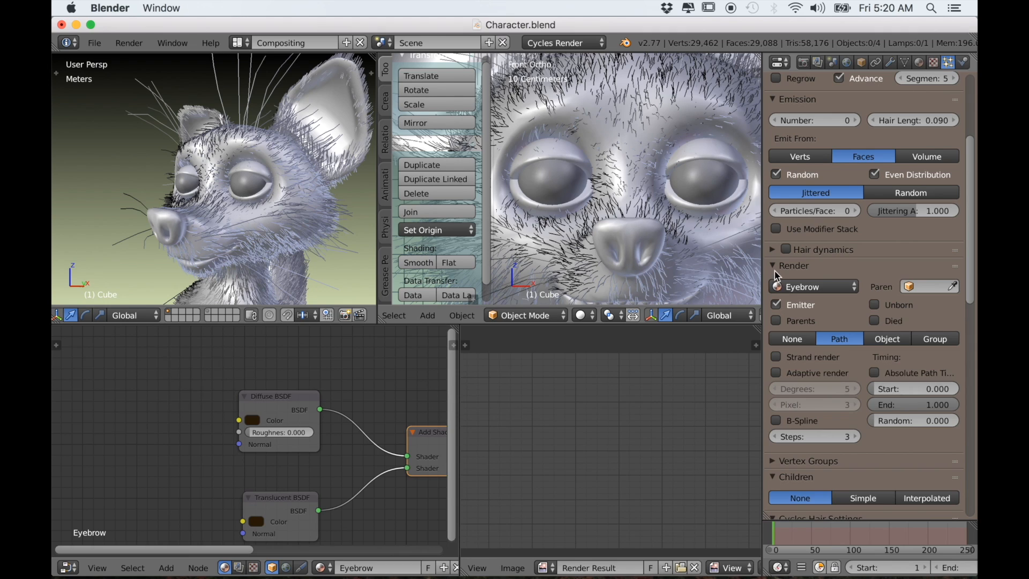
click(776, 271)
Set the Eyebrows hair root thickness to 0.30
scroll(796, 311, down, 2)
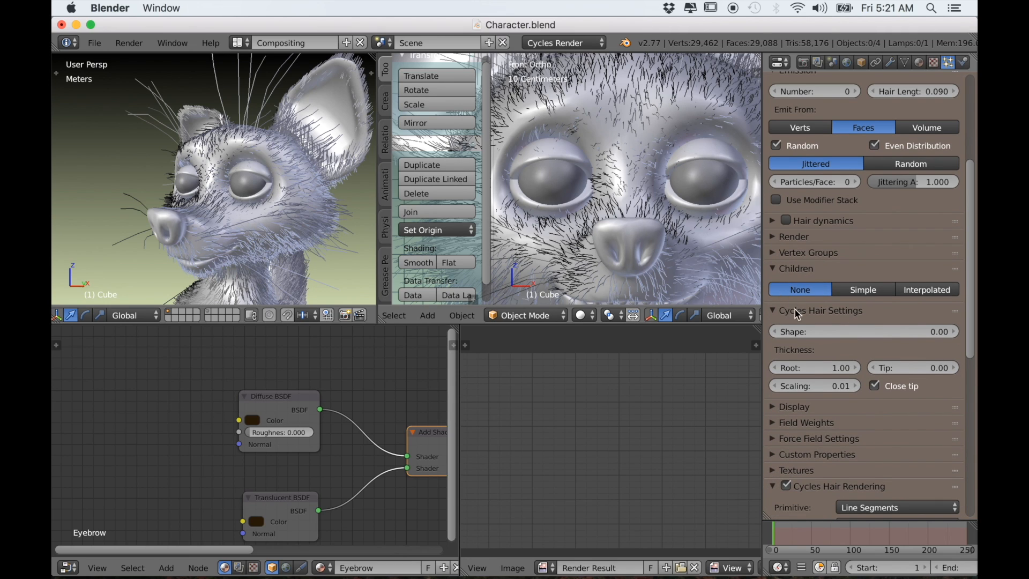
scroll(808, 351, down, 2)
click(804, 338)
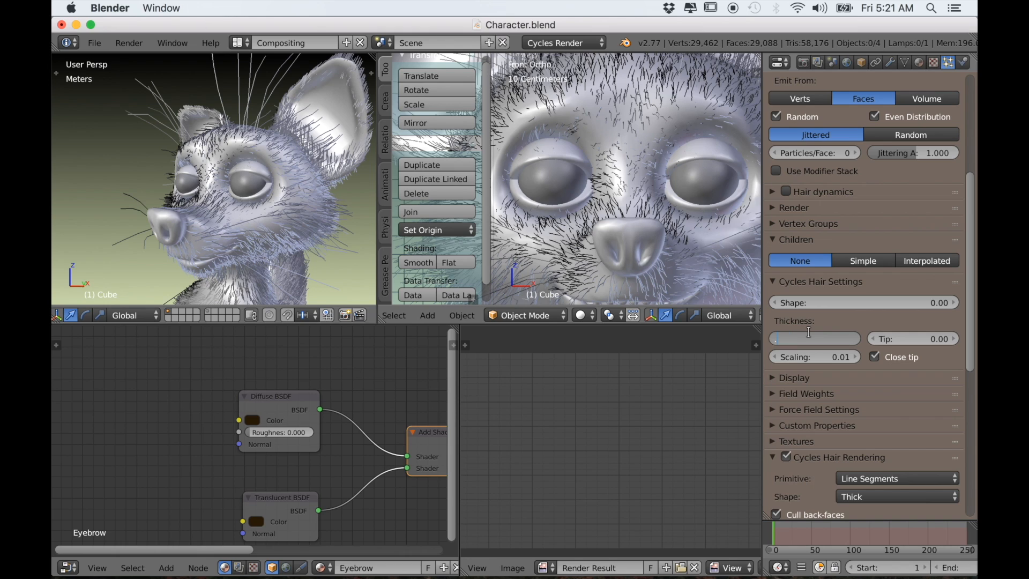
key(Return)
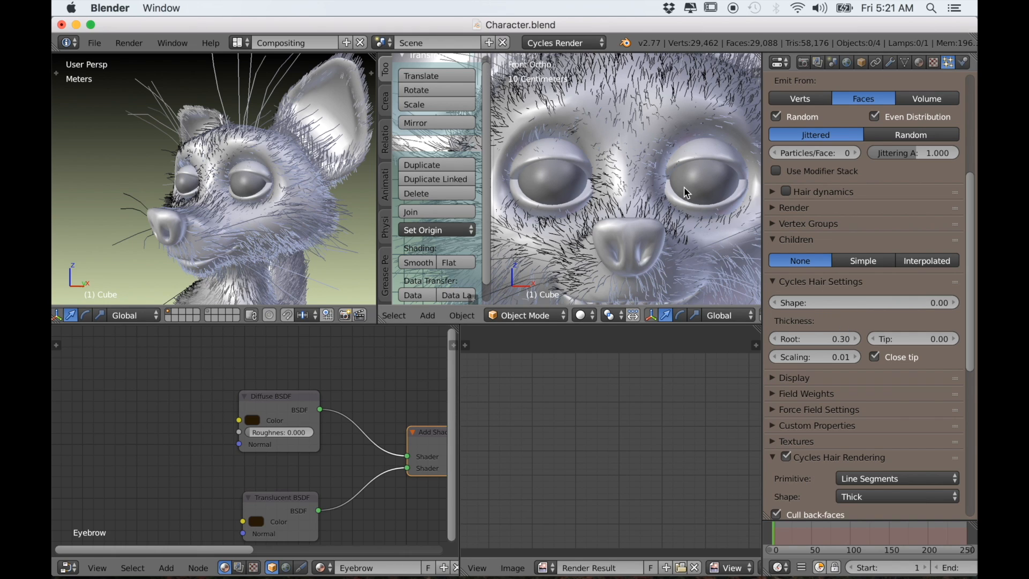
Switch to Particle Edit mode and place a curved row of eyebrow hairs above the eyes with the Add brush
scroll(661, 156, down, 1)
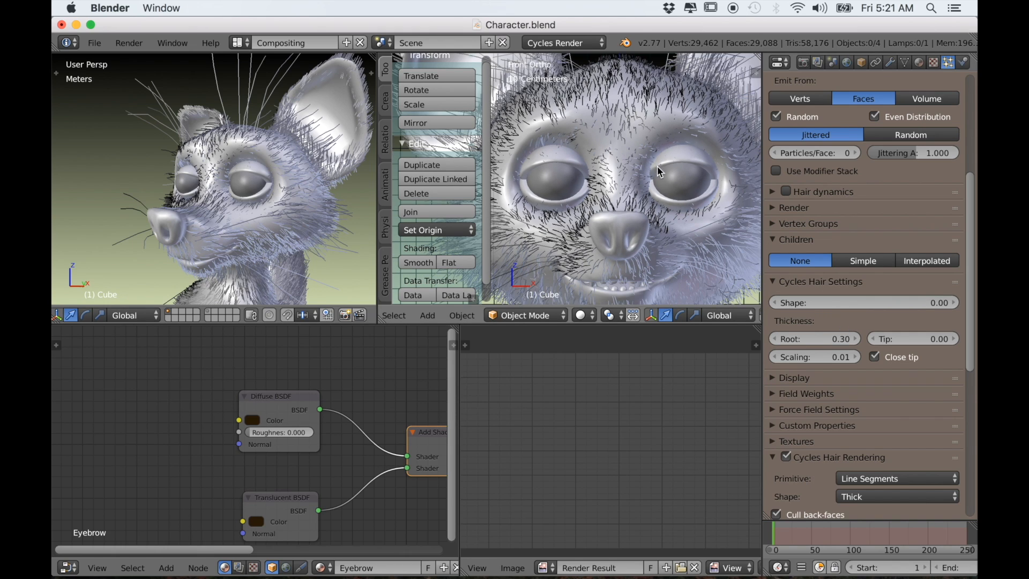
click(546, 321)
click(535, 203)
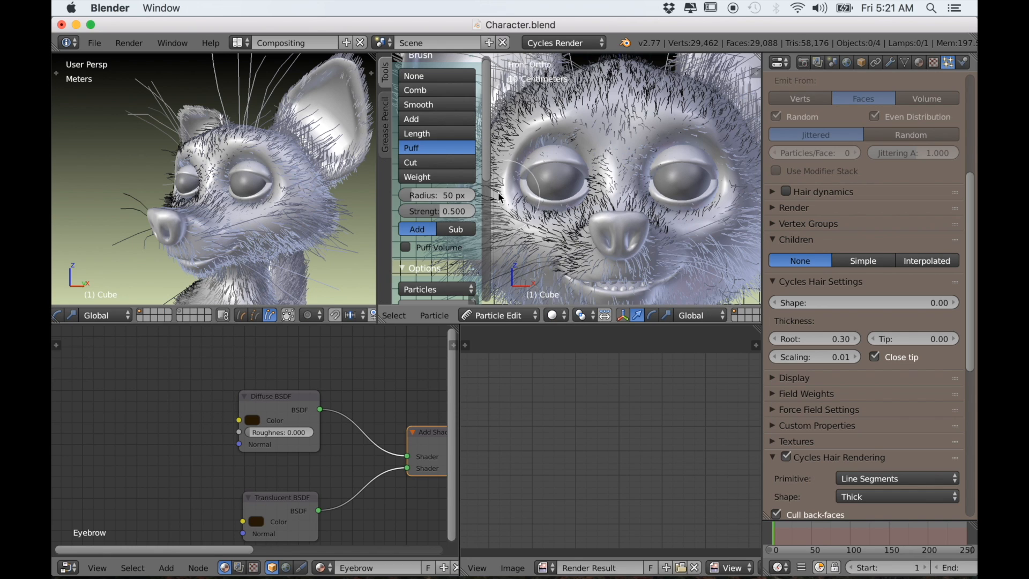
click(461, 117)
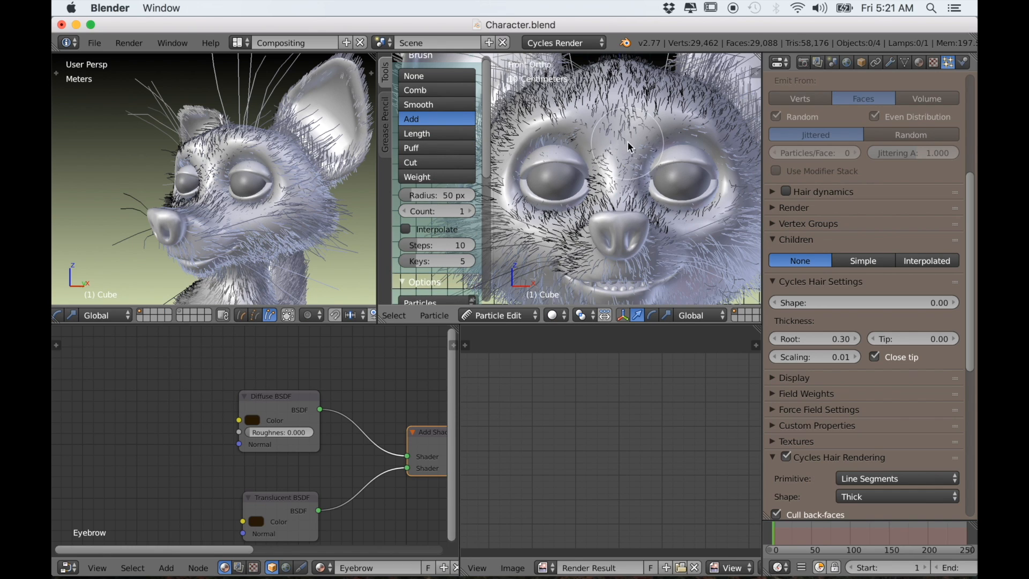
scroll(638, 143, up, 2)
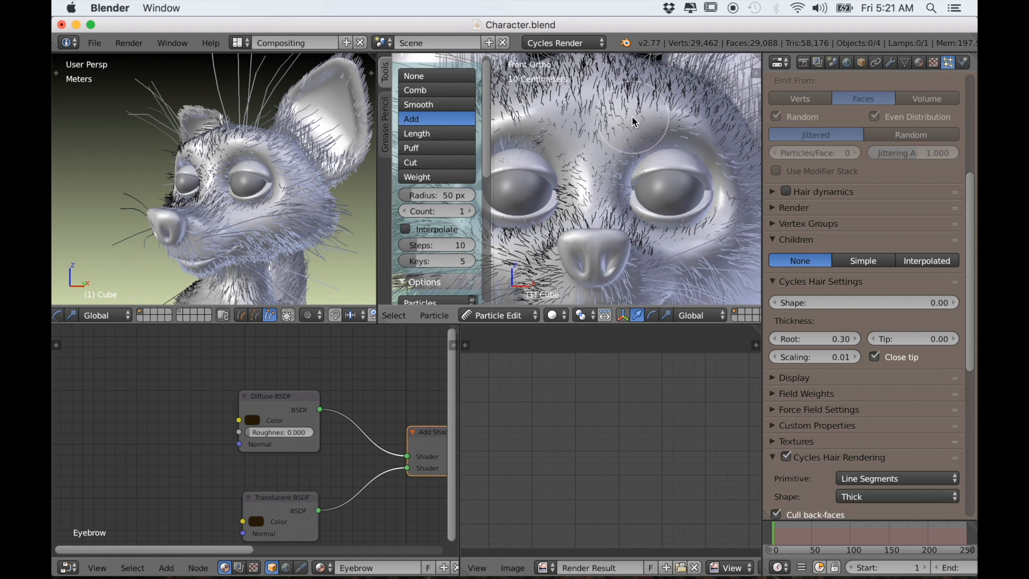
mouse_move(633, 120)
mouse_down()
mouse_move(693, 117)
mouse_move(729, 142)
mouse_up()
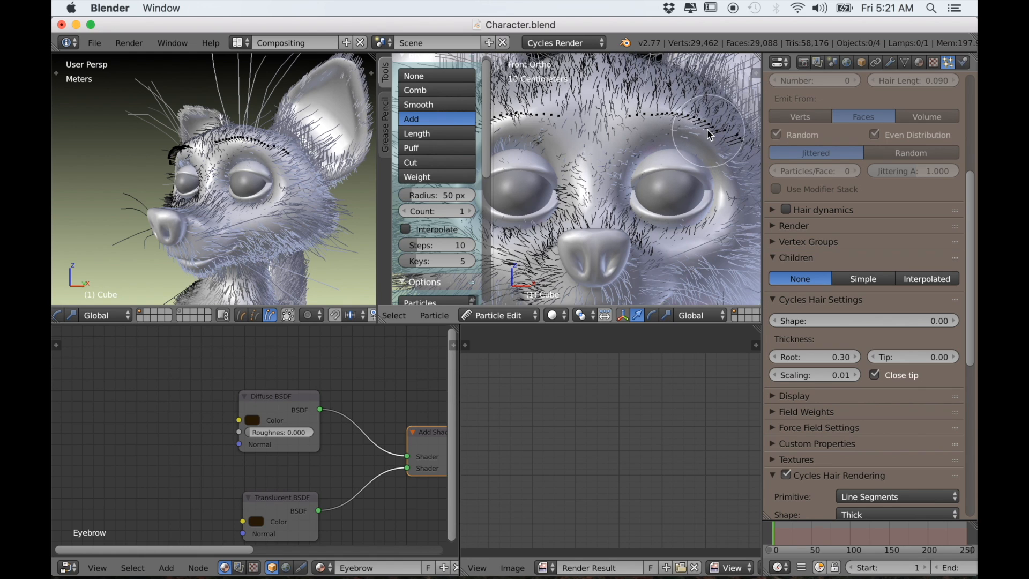
scroll(673, 132, up, 2)
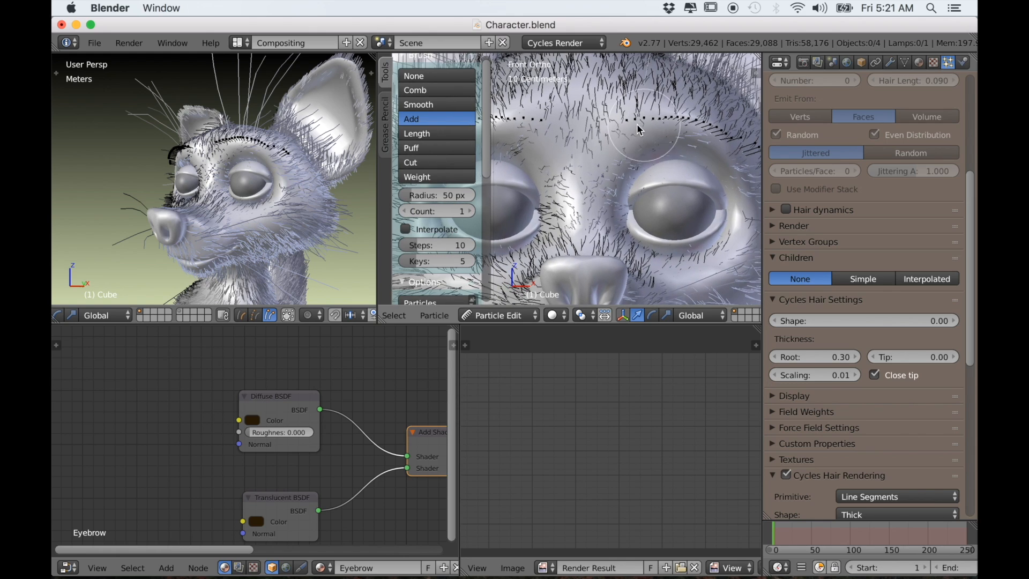
Add further rows of hairs along the existing eyebrow curve to thicken both eyebrows with the Add brush
drag(658, 112, 672, 110)
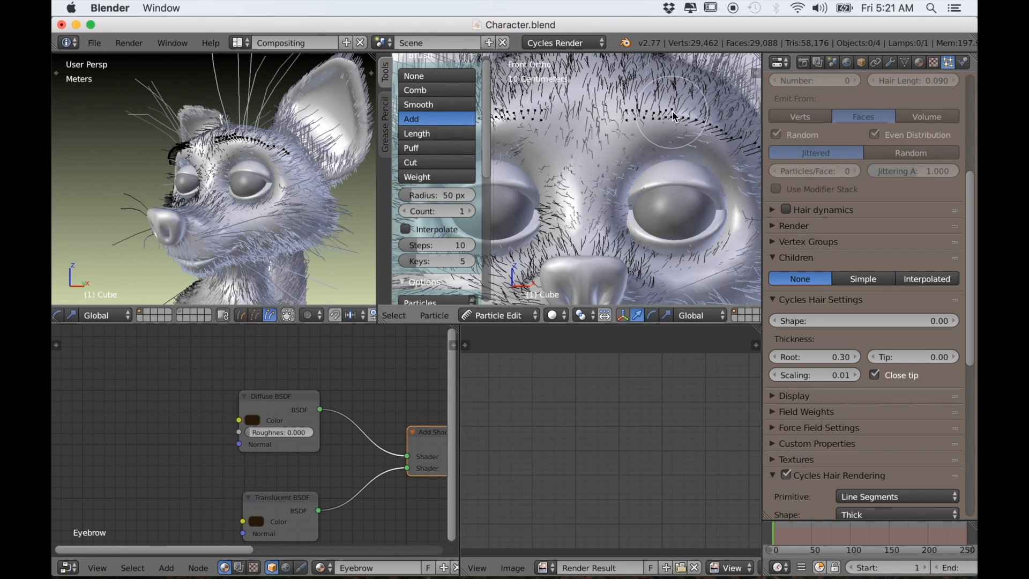
click(241, 315)
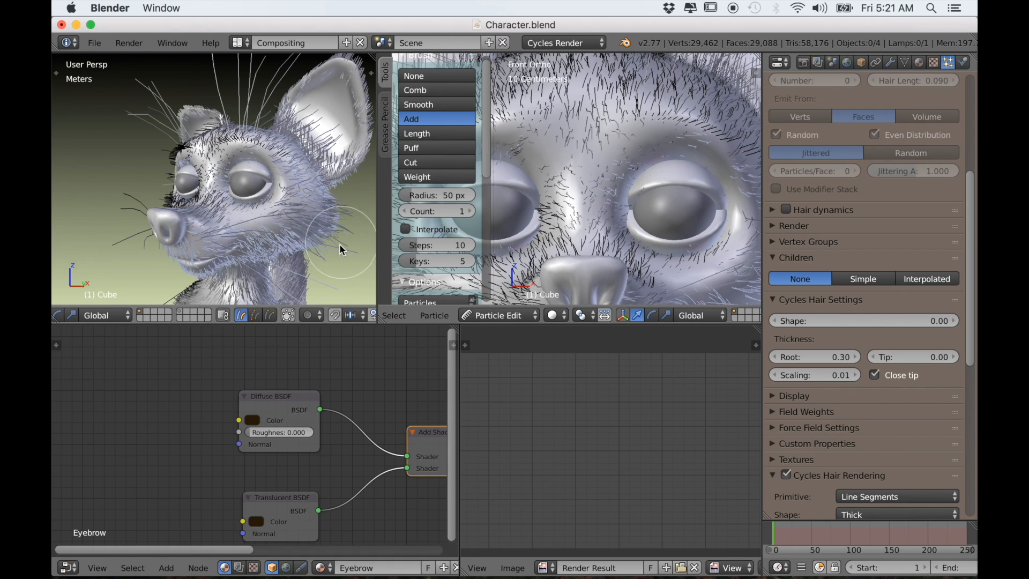
key(3)
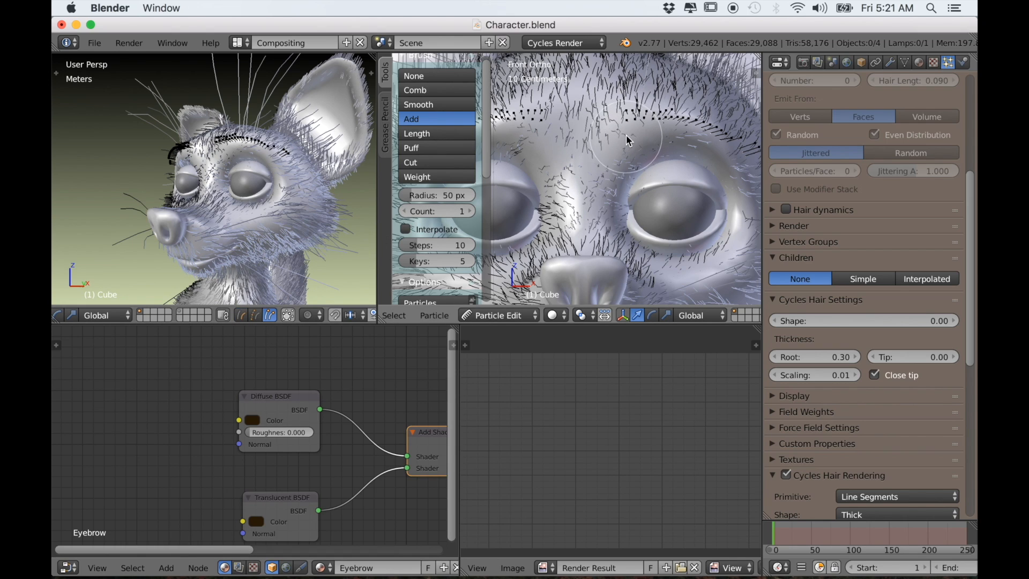
drag(667, 123, 720, 126)
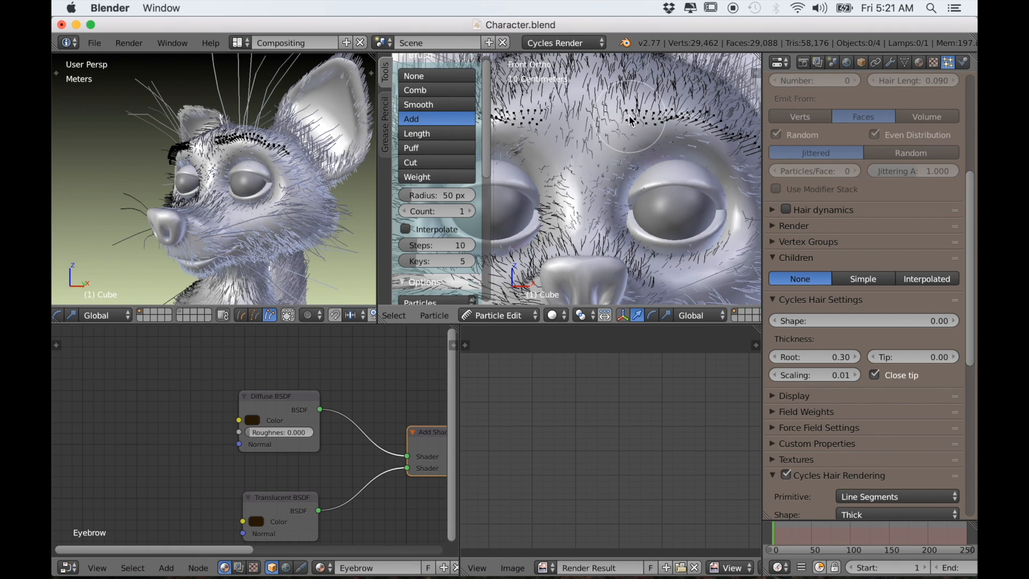
drag(673, 115, 723, 131)
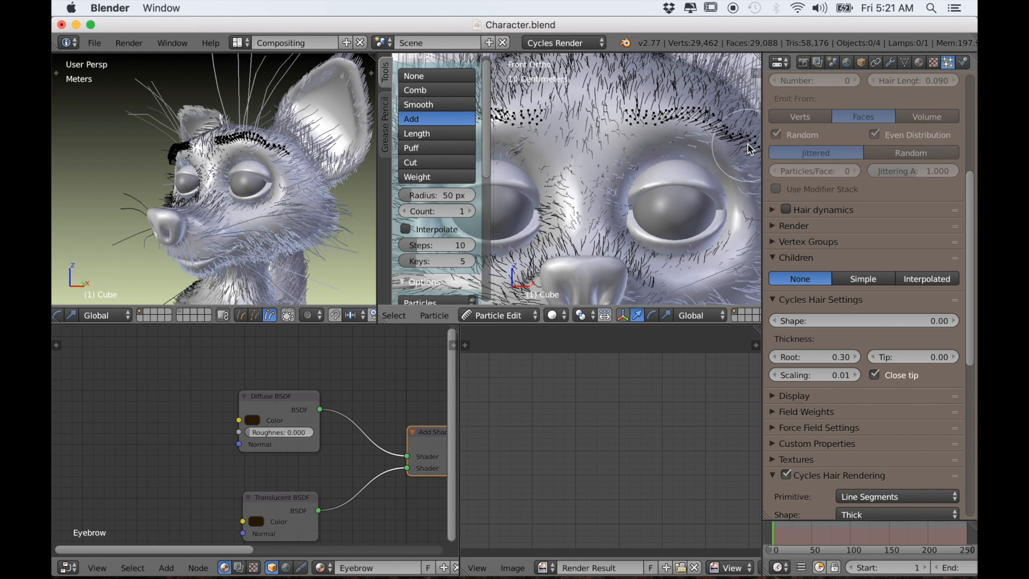
Fill in the inner ends and sparse middle of the eyebrows with more hand-placed hairs
scroll(750, 152, down, 1)
scroll(750, 152, down, 3)
scroll(672, 167, up, 4)
scroll(672, 168, up, 2)
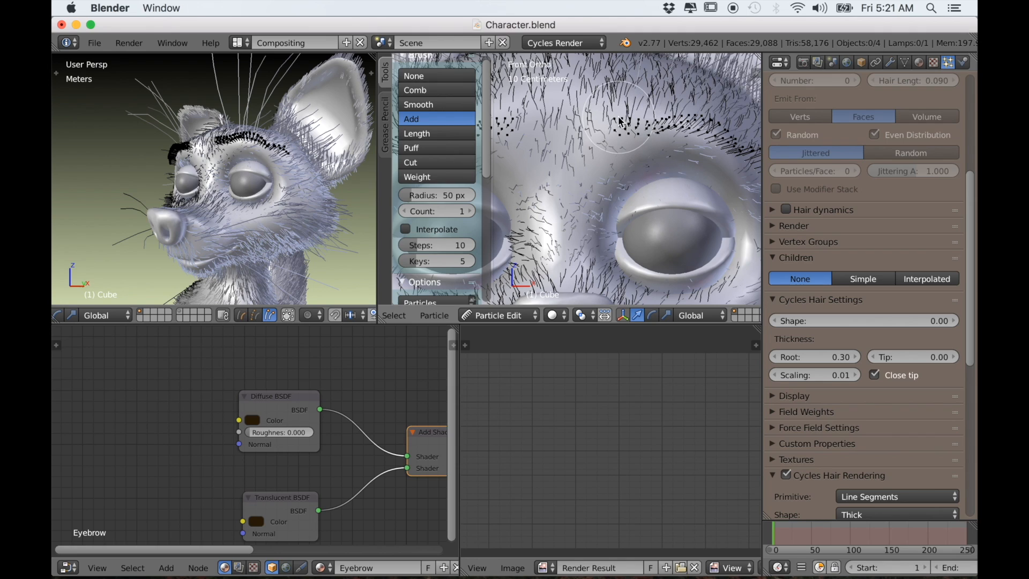
drag(655, 116, 675, 122)
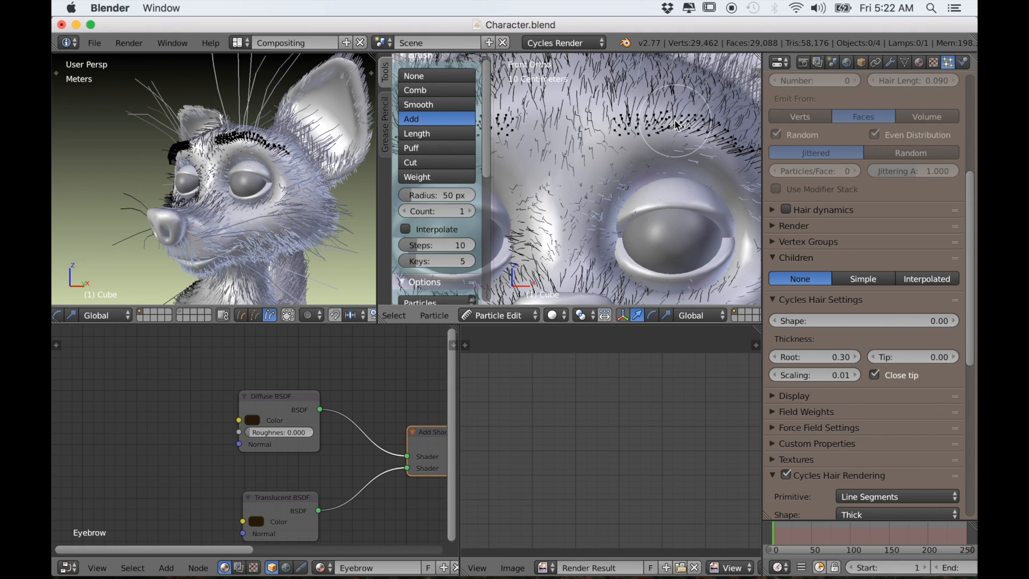
drag(605, 148, 626, 129)
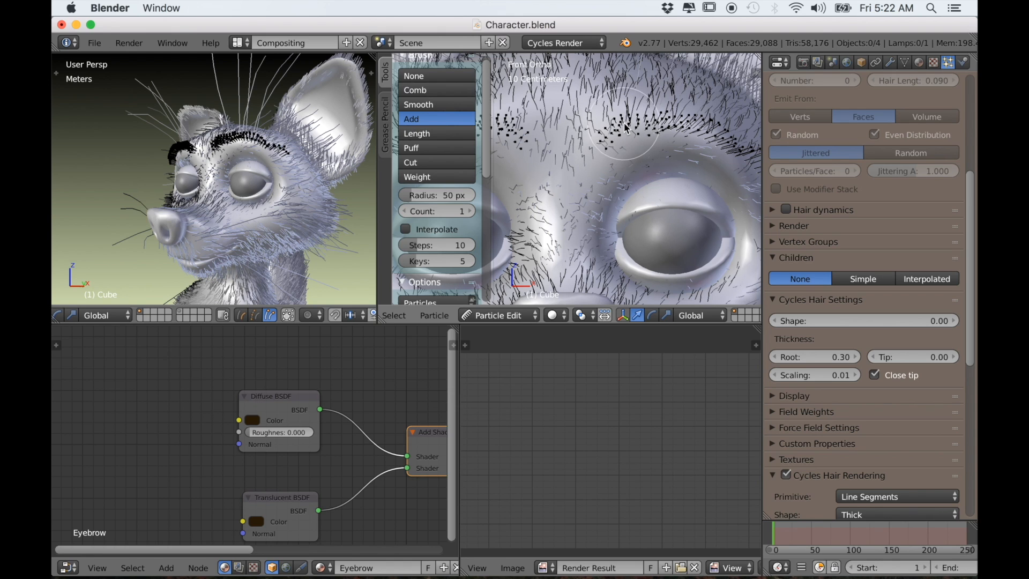
scroll(626, 161, down, 5)
scroll(626, 164, down, 1)
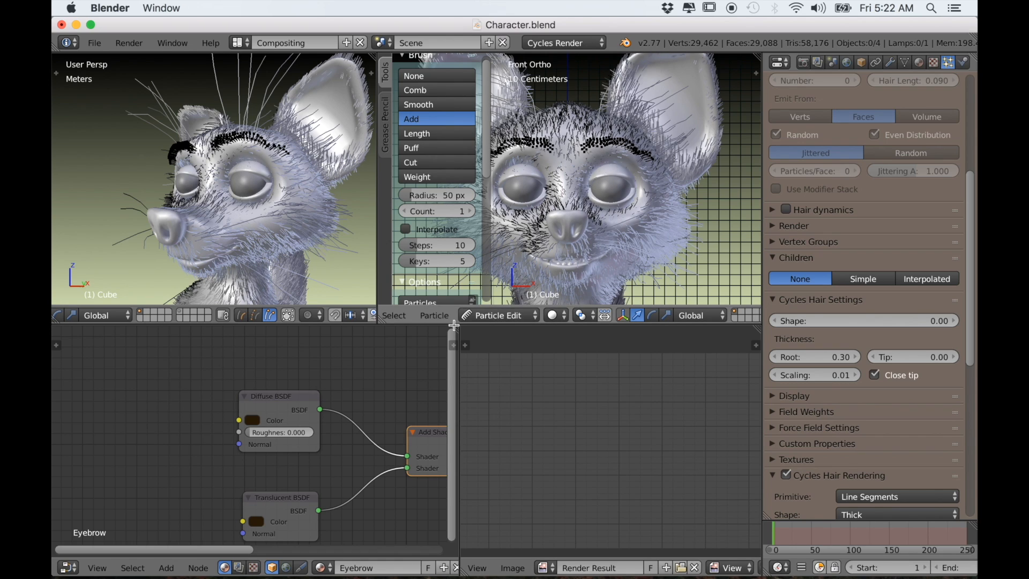
Switch to path select mode and comb the eyebrow hairs outward along the curve of the brow with the Comb brush
click(245, 317)
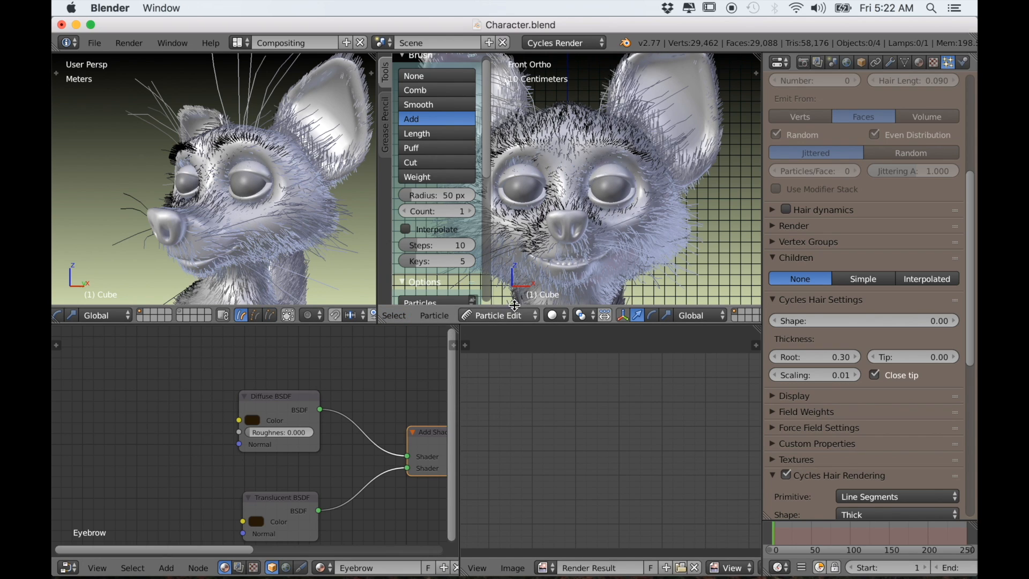
click(417, 91)
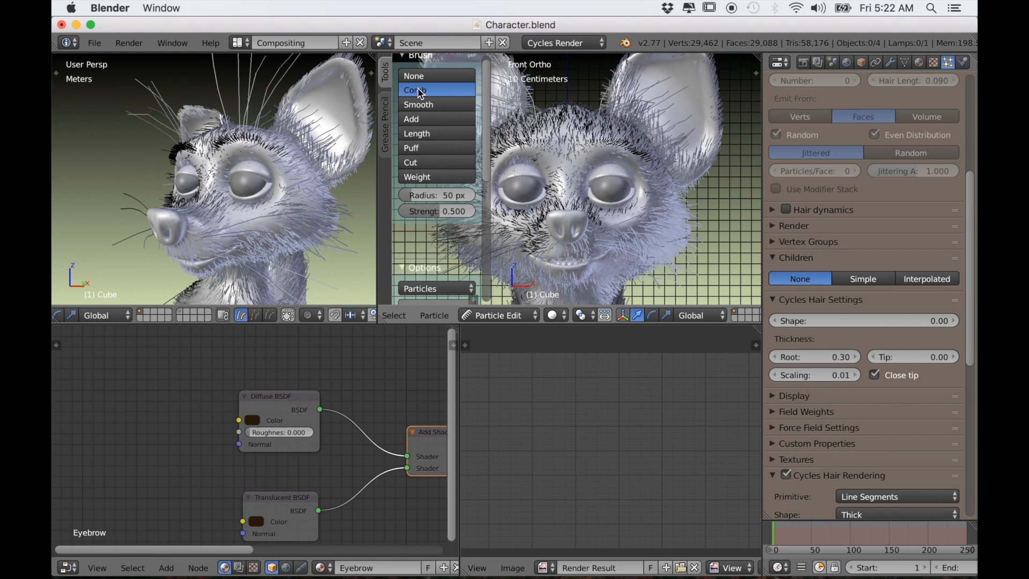
scroll(620, 131, up, 4)
shift+middle_drag(636, 135, 611, 168)
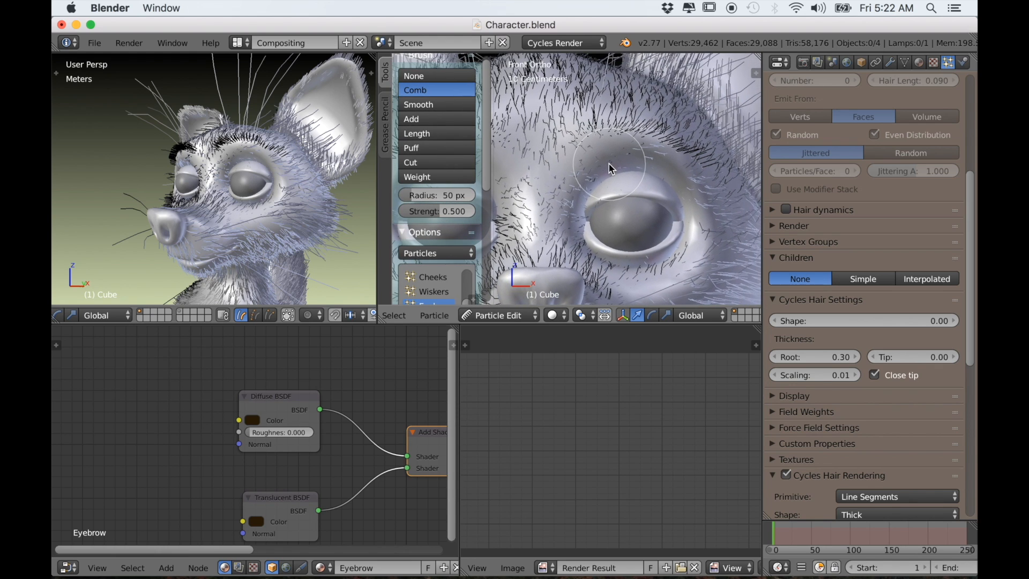
mouse_move(579, 142)
mouse_down()
mouse_move(628, 130)
mouse_move(675, 140)
mouse_move(724, 171)
mouse_up()
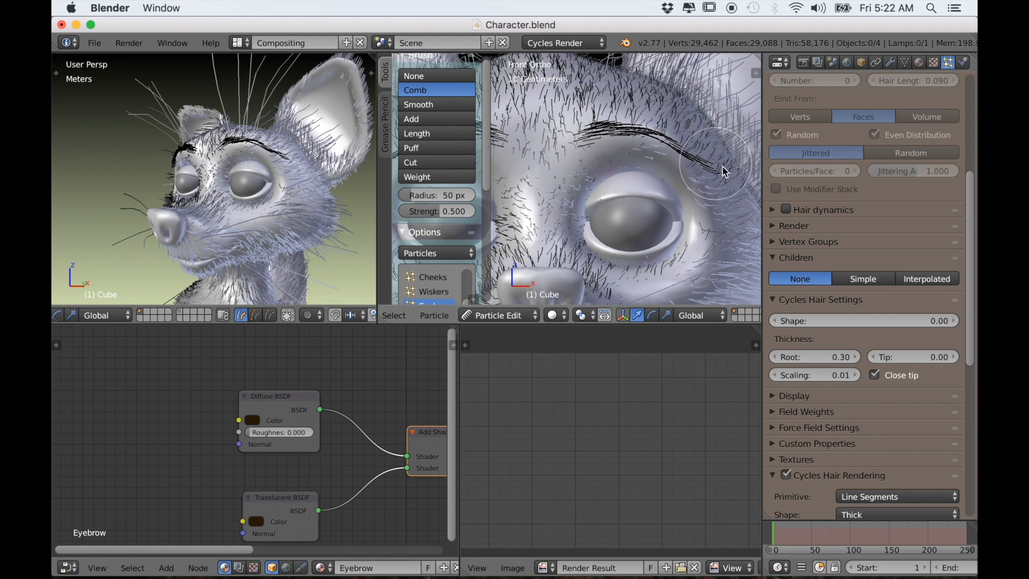
mouse_move(589, 144)
mouse_down()
mouse_move(622, 139)
mouse_move(731, 185)
mouse_up()
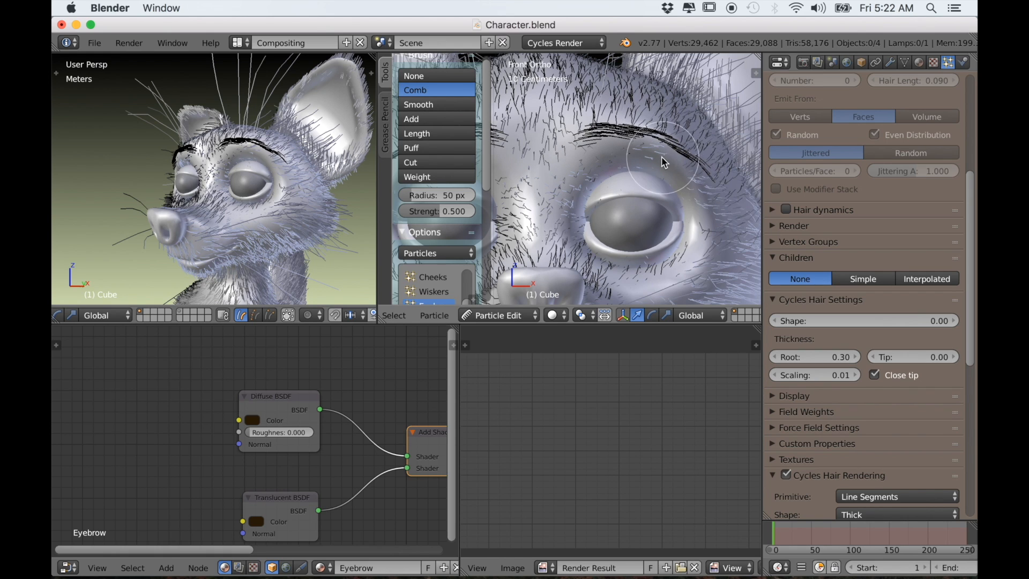
scroll(633, 168, up, 1)
mouse_move(598, 151)
mouse_down()
mouse_move(597, 131)
mouse_move(652, 141)
mouse_move(676, 132)
mouse_move(681, 147)
mouse_up()
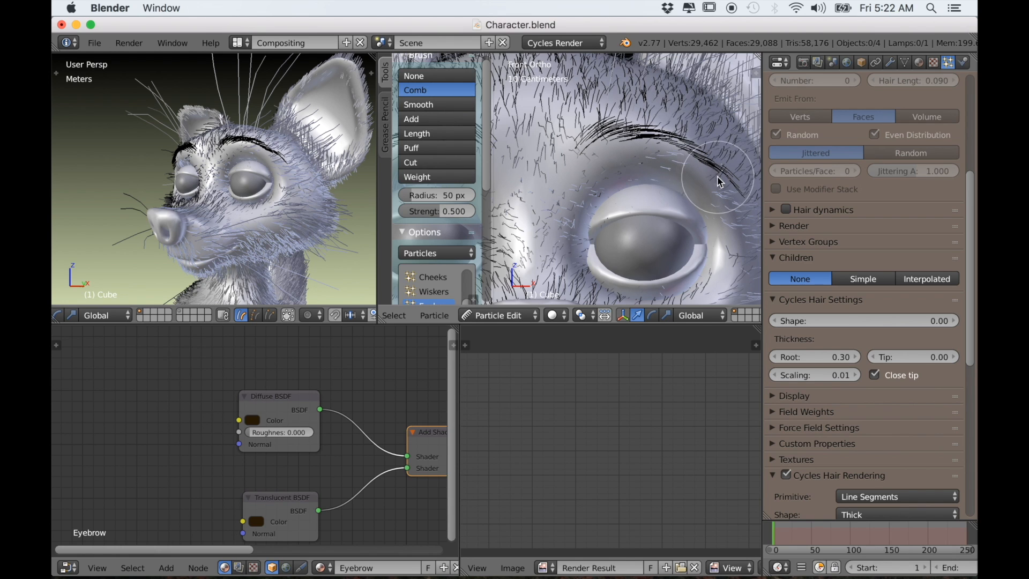
Comb the hairs at the inner end of the eyebrow upward
scroll(713, 182, down, 4)
scroll(643, 190, up, 7)
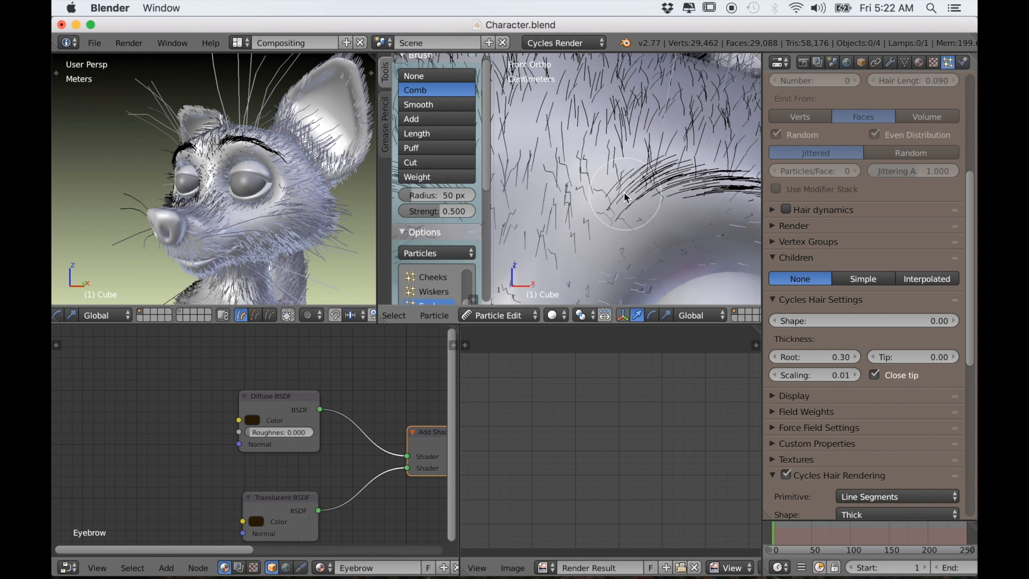
drag(626, 190, 643, 174)
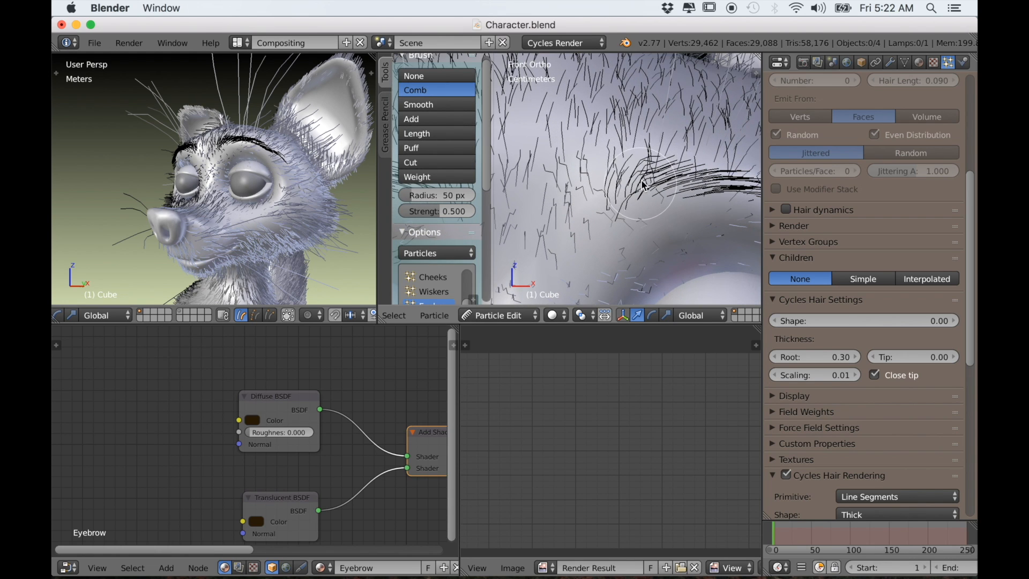
scroll(668, 192, down, 4)
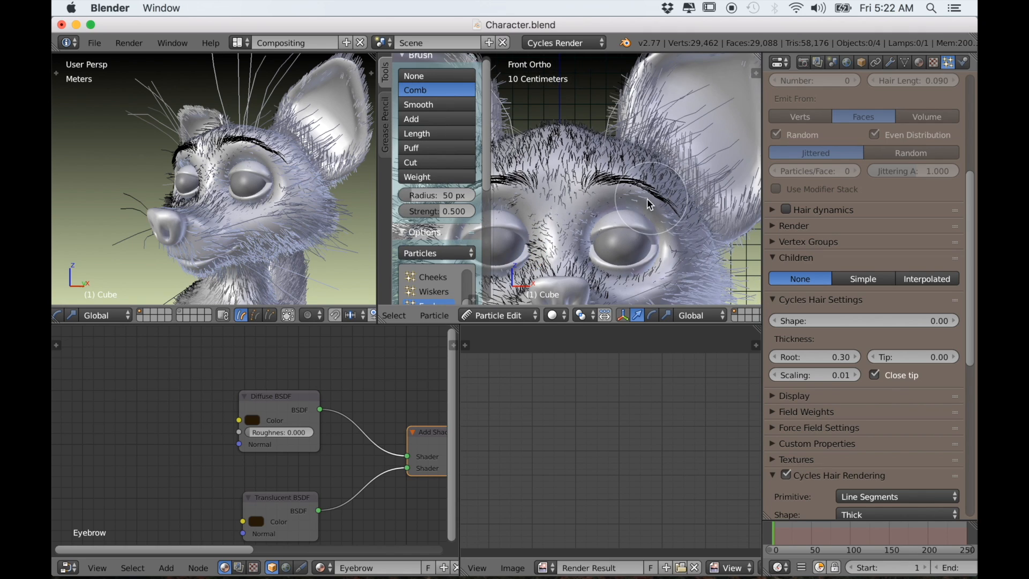
Inspect the combed eyebrows from the side, the top and the front to check how they sit on the face
scroll(648, 199, down, 3)
middle_drag(636, 215, 585, 220)
scroll(595, 203, up, 5)
scroll(584, 219, down, 4)
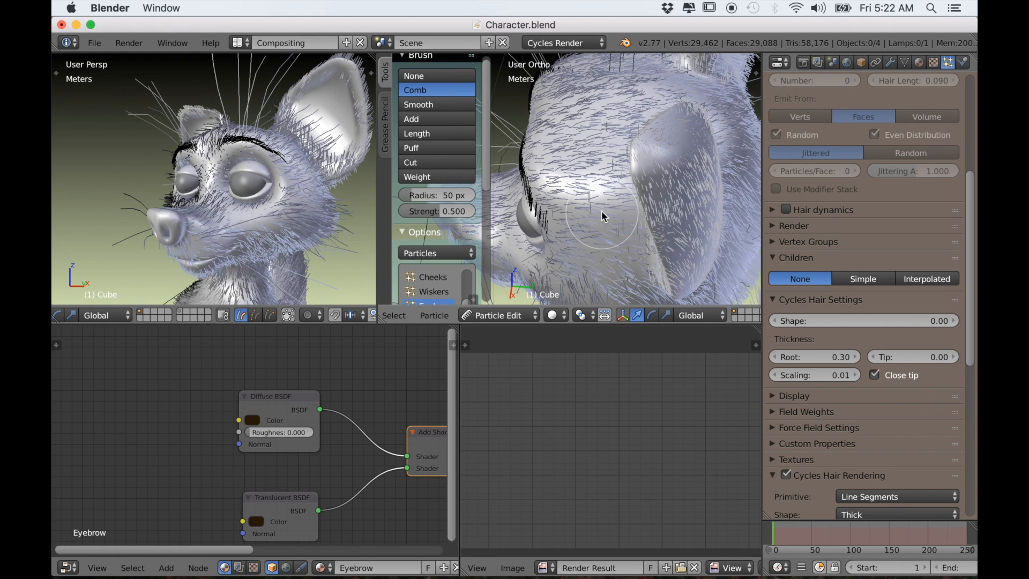
key(KP_7)
scroll(663, 232, up, 1)
shift+middle_drag(668, 225, 560, 242)
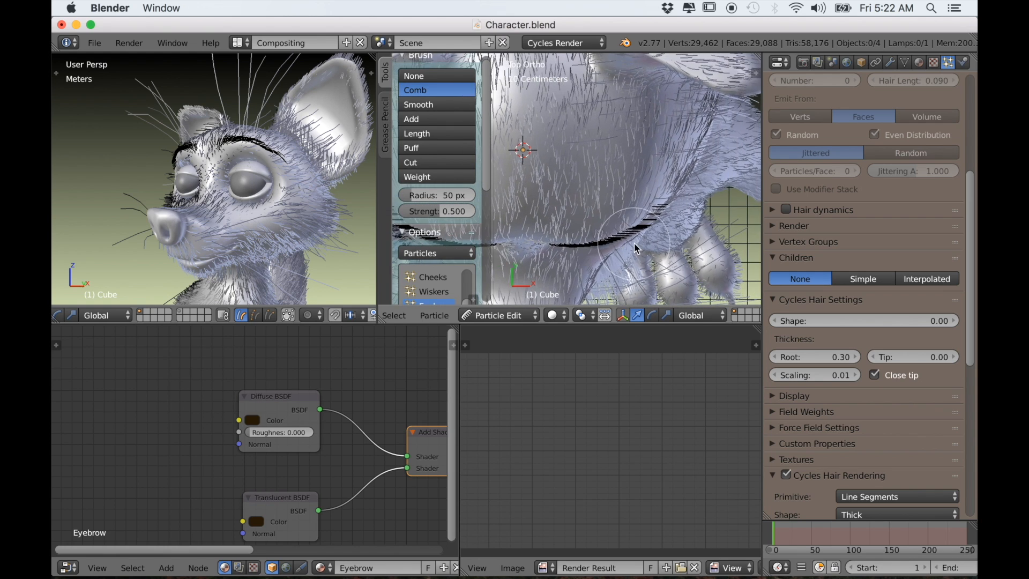
scroll(638, 236, up, 2)
shift+middle_drag(639, 233, 605, 225)
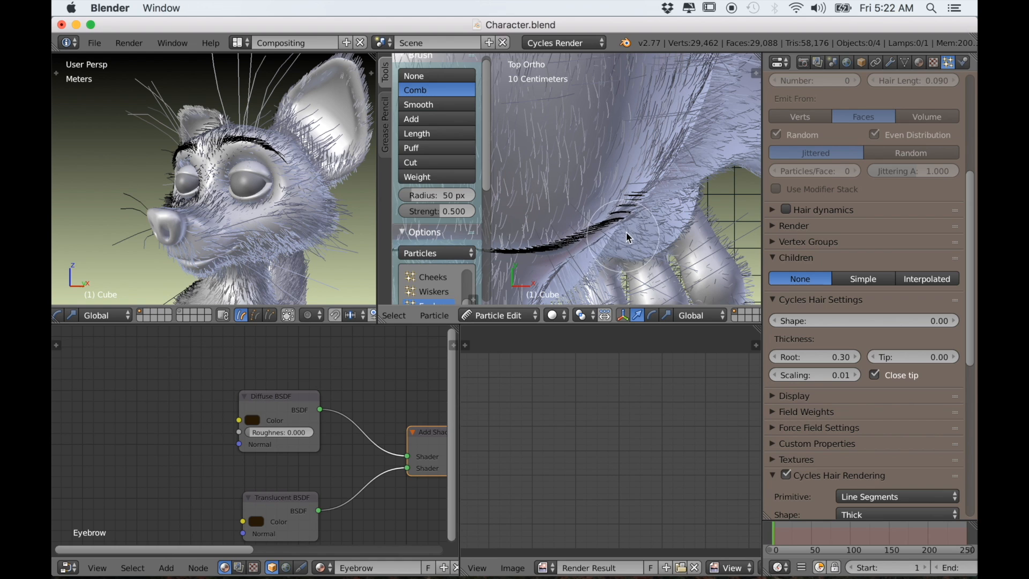
scroll(667, 194, down, 3)
middle_drag(668, 195, 596, 205)
scroll(651, 192, up, 4)
scroll(650, 188, down, 4)
scroll(571, 197, down, 3)
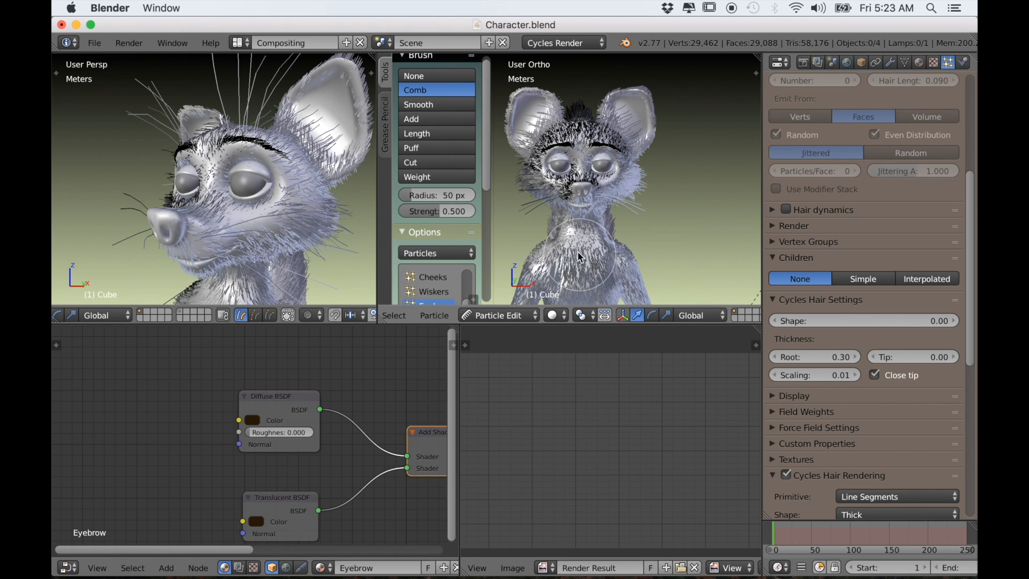
scroll(590, 239, up, 1)
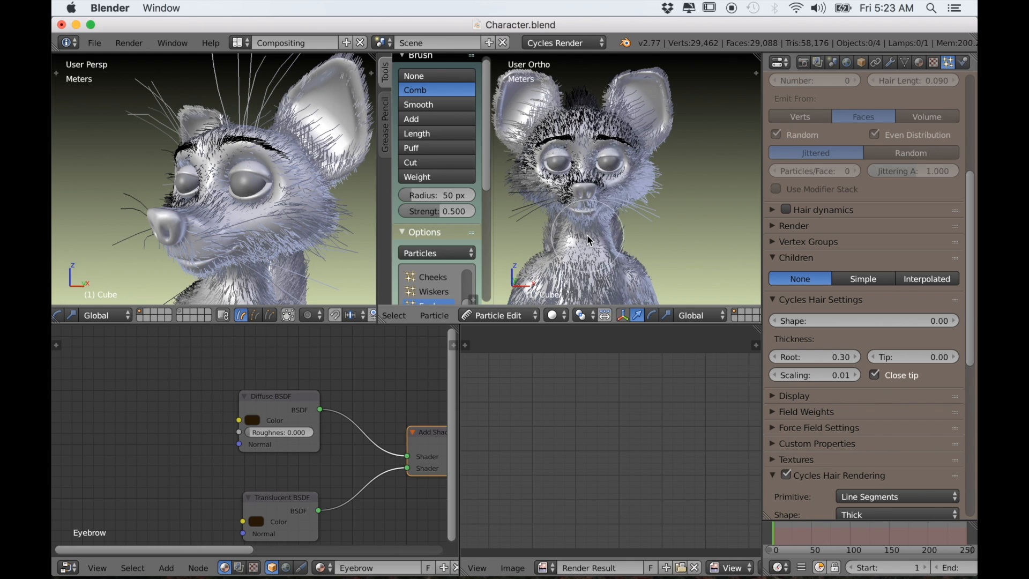
Return to Object Mode, fly the camera around and closer for a three-quarter view of the head, and hide the tool shelf
click(504, 315)
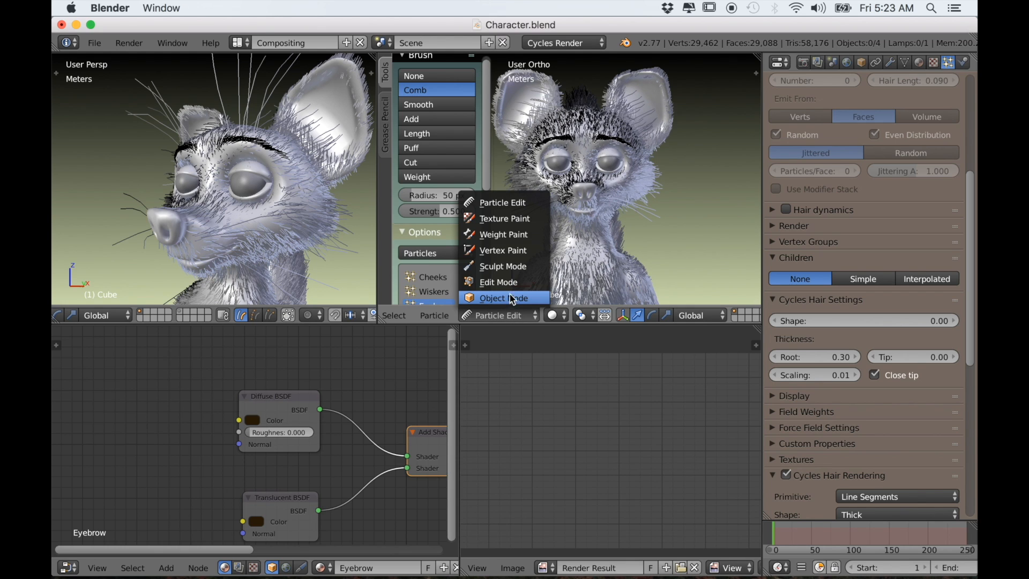
click(512, 299)
key(KP_5)
key(KP_0)
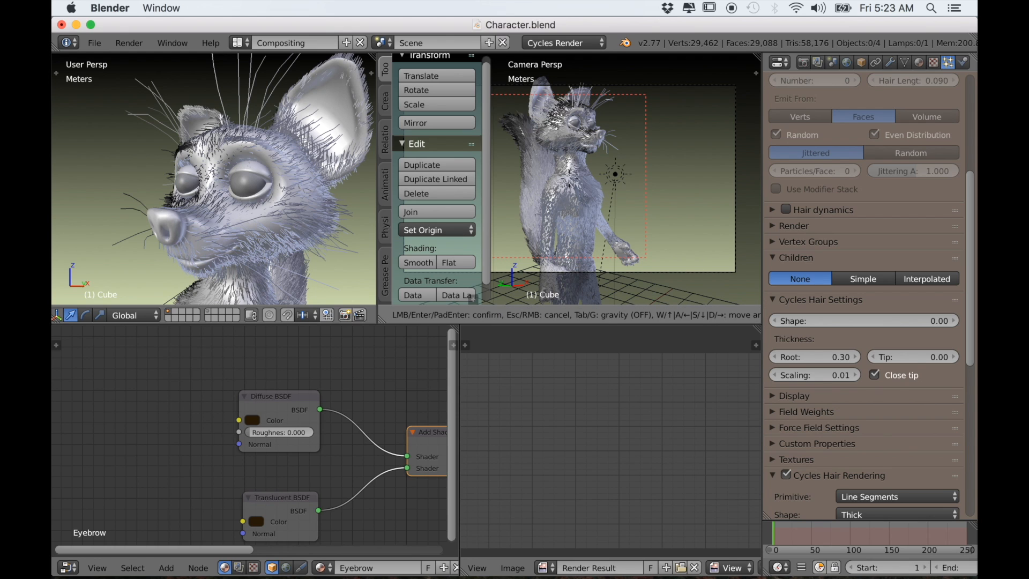
key(d)
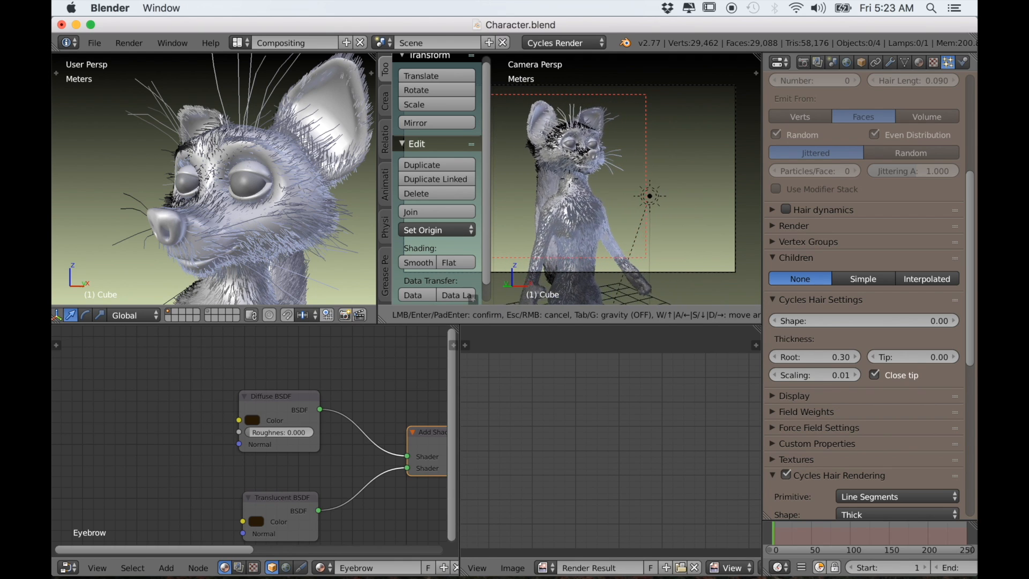
key(d)
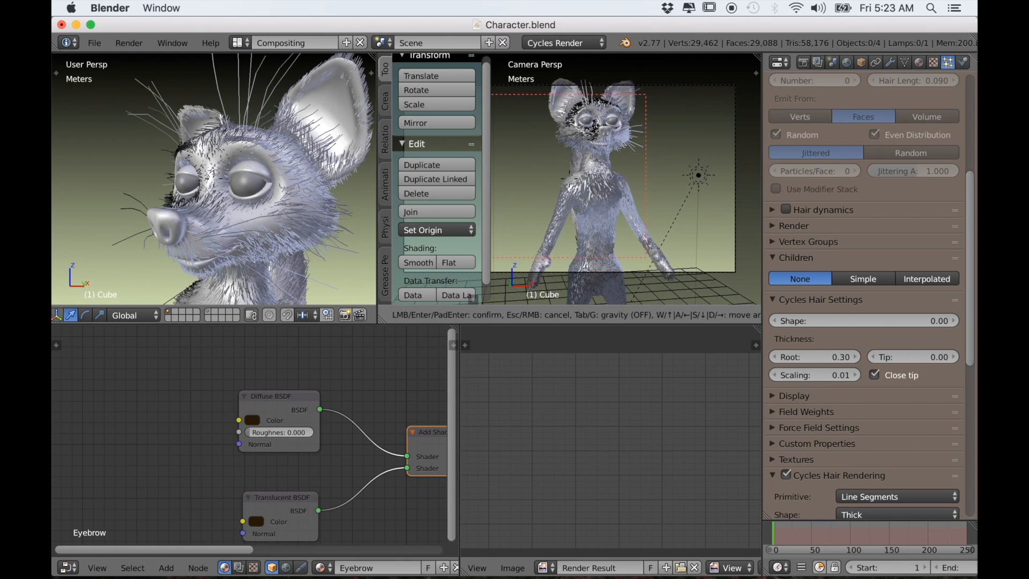
key(d)
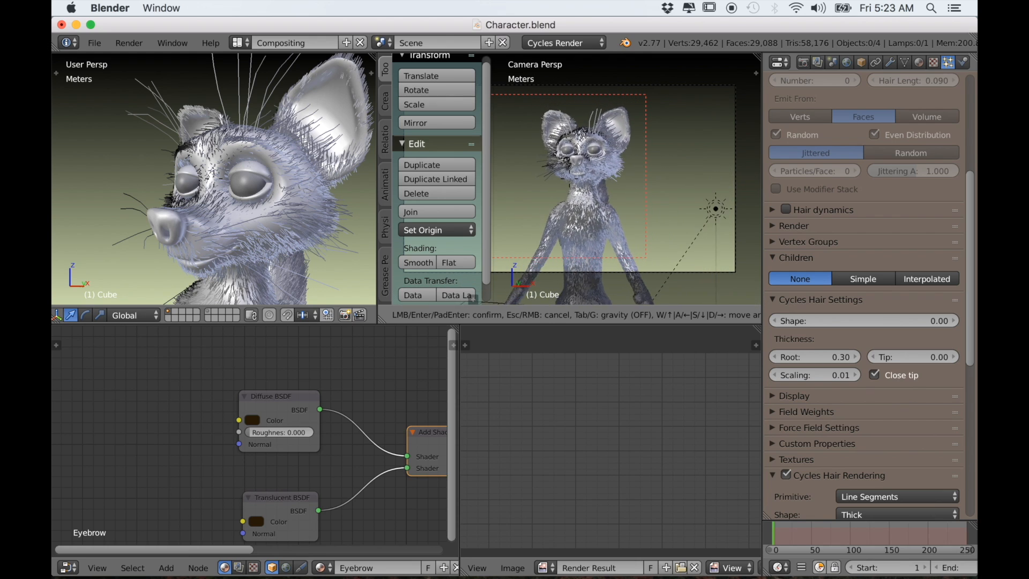
key(d)
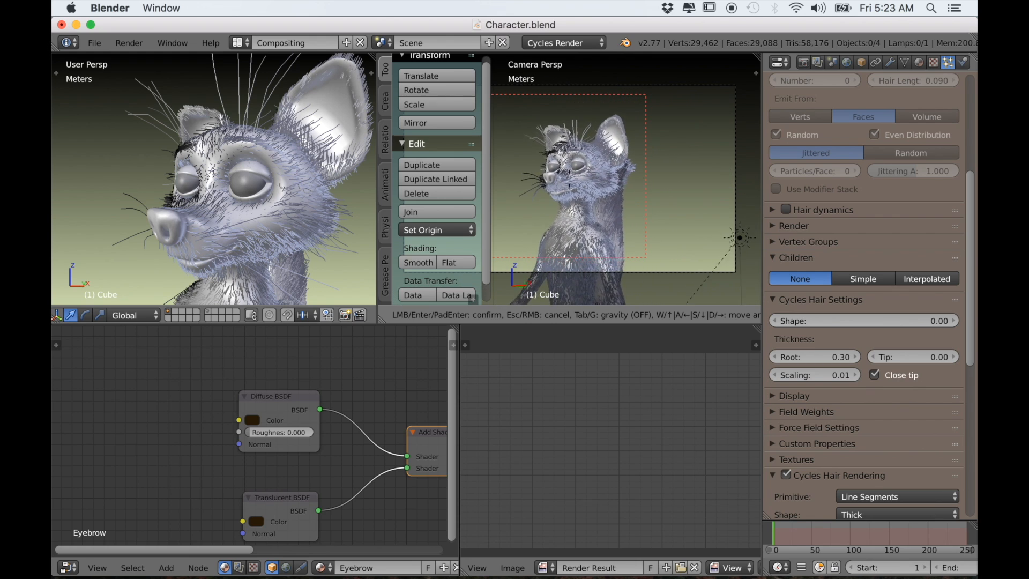
key(w)
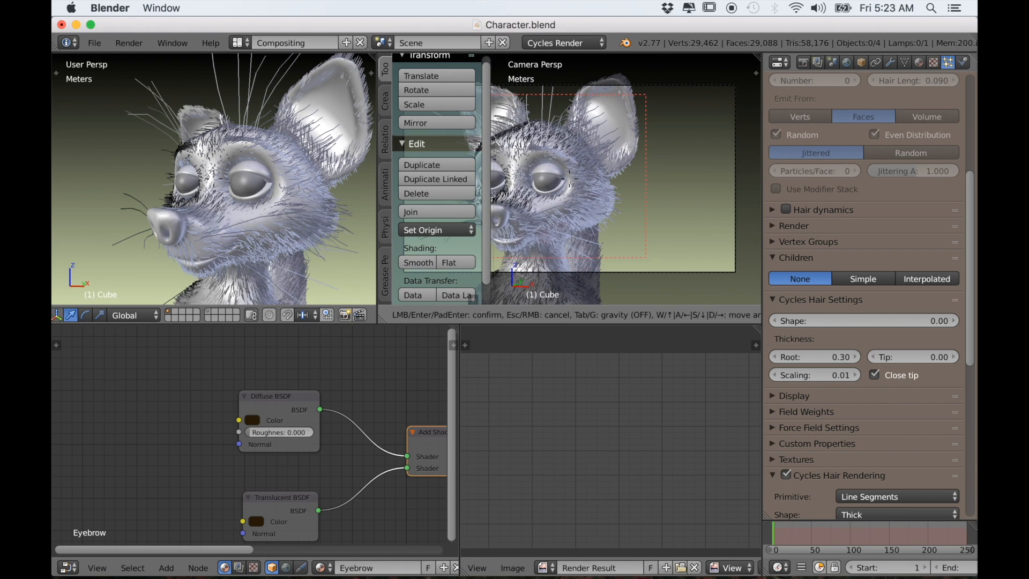
click(571, 182)
key(t)
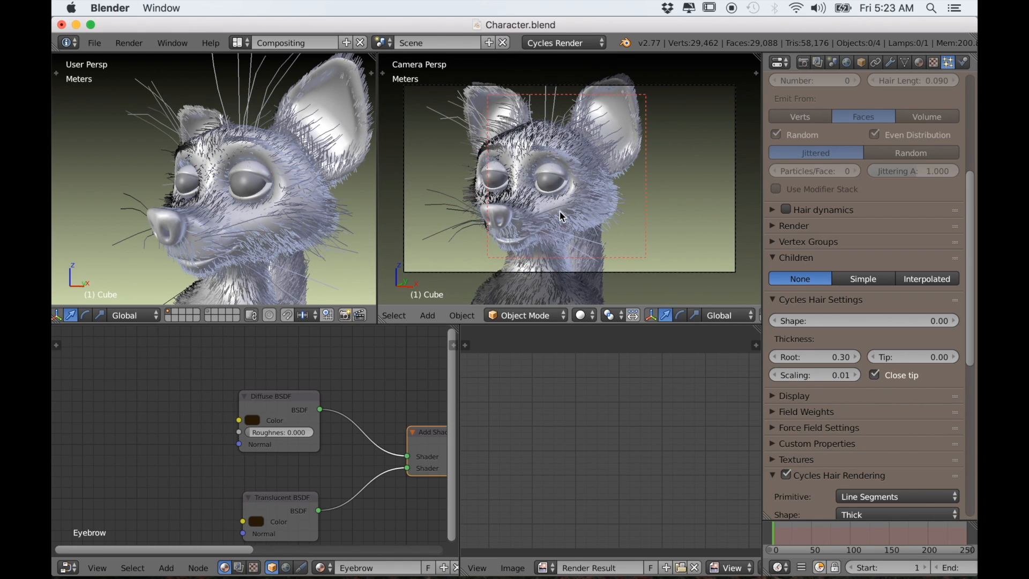
Reposition the camera slightly farther back to fit the head around the render border, and render the image
key(shift+f)
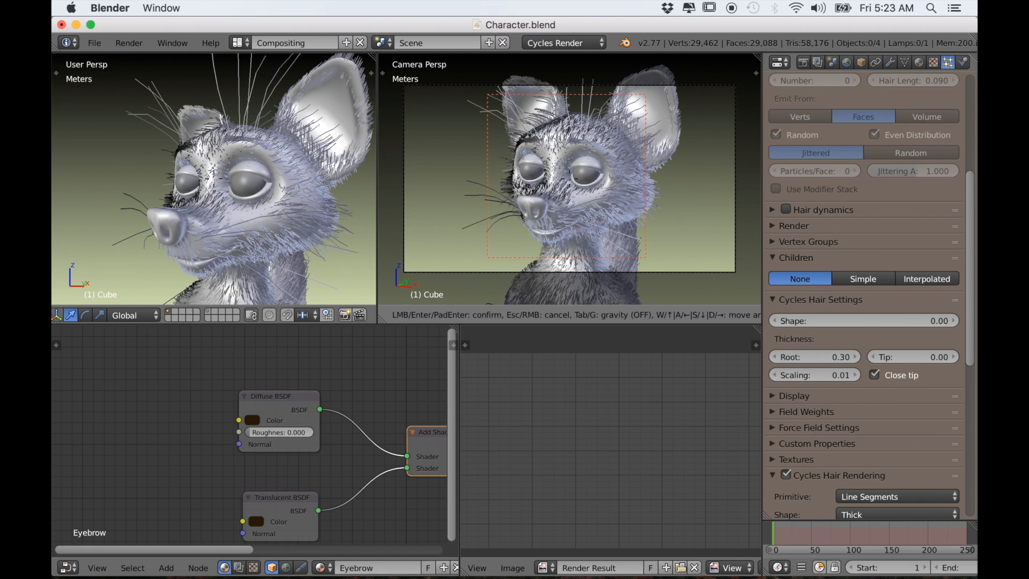
key(s)
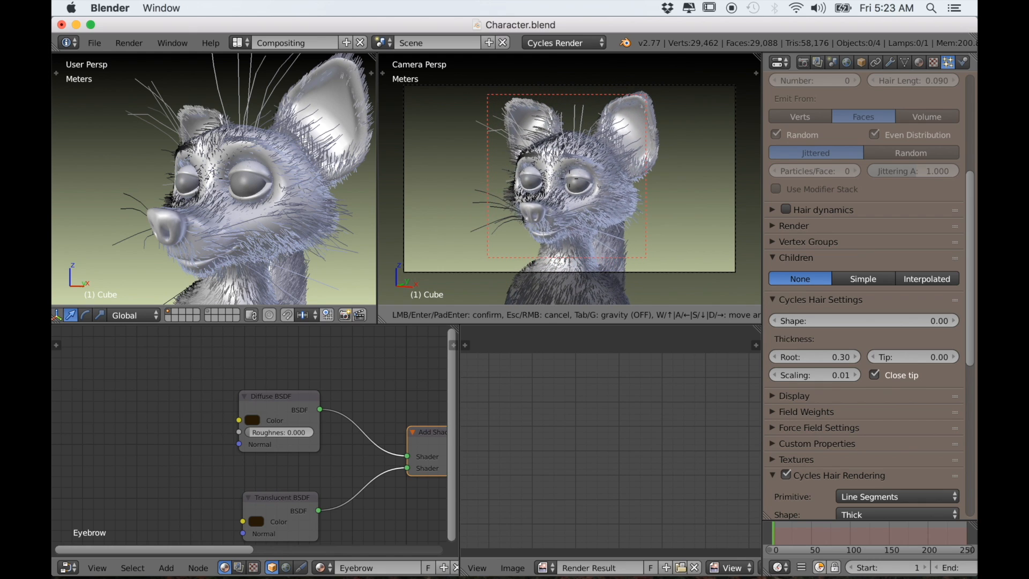
click(570, 195)
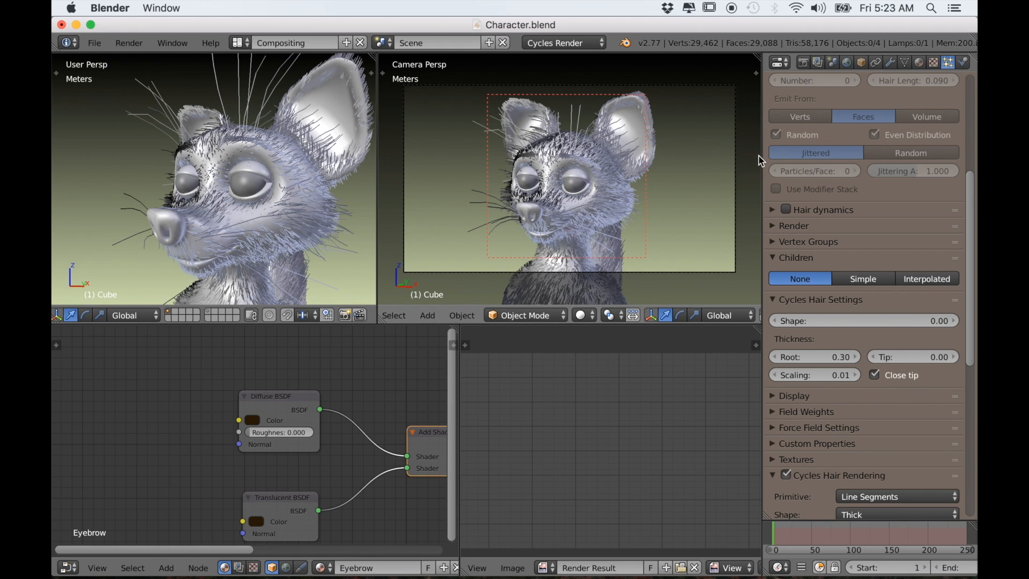
click(803, 63)
click(796, 127)
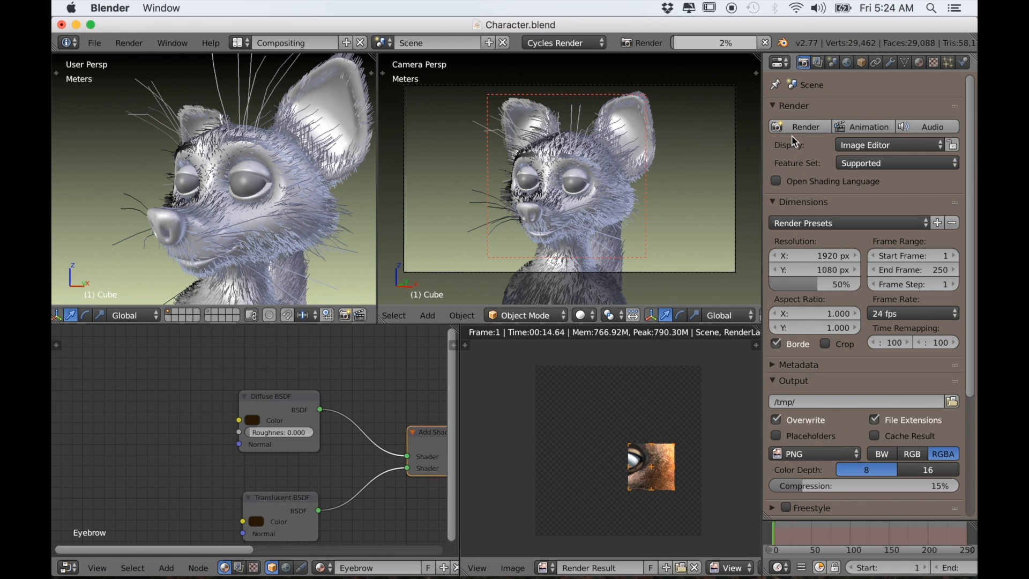
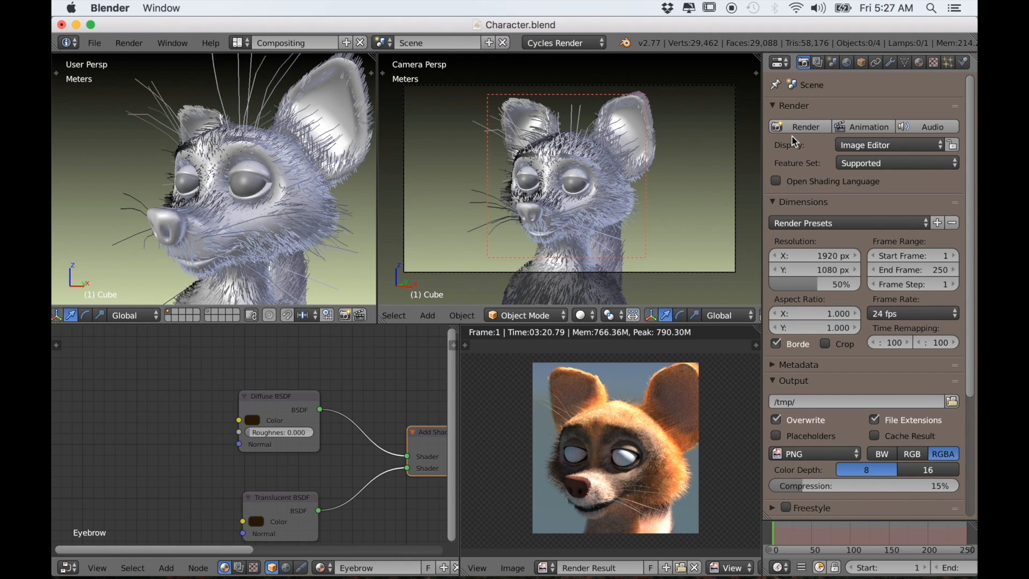
Enlarge the render result area and examine the rendered face, eyebrows and muzzle up close and as a whole
drag(460, 324, 460, 199)
scroll(595, 386, up, 4)
middle_drag(595, 386, 602, 338)
scroll(598, 337, down, 1)
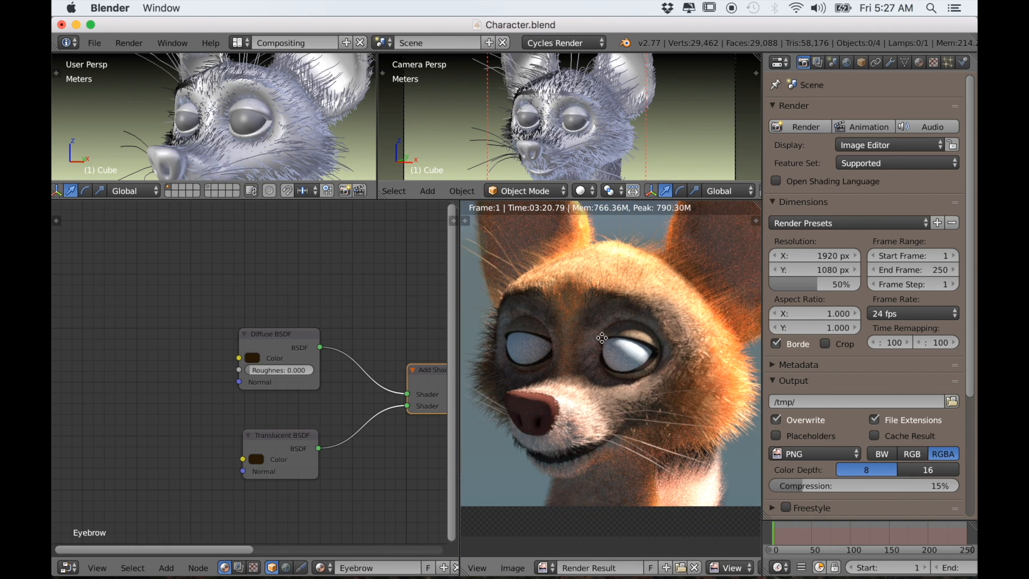
middle_drag(618, 349, 606, 351)
scroll(617, 358, down, 1)
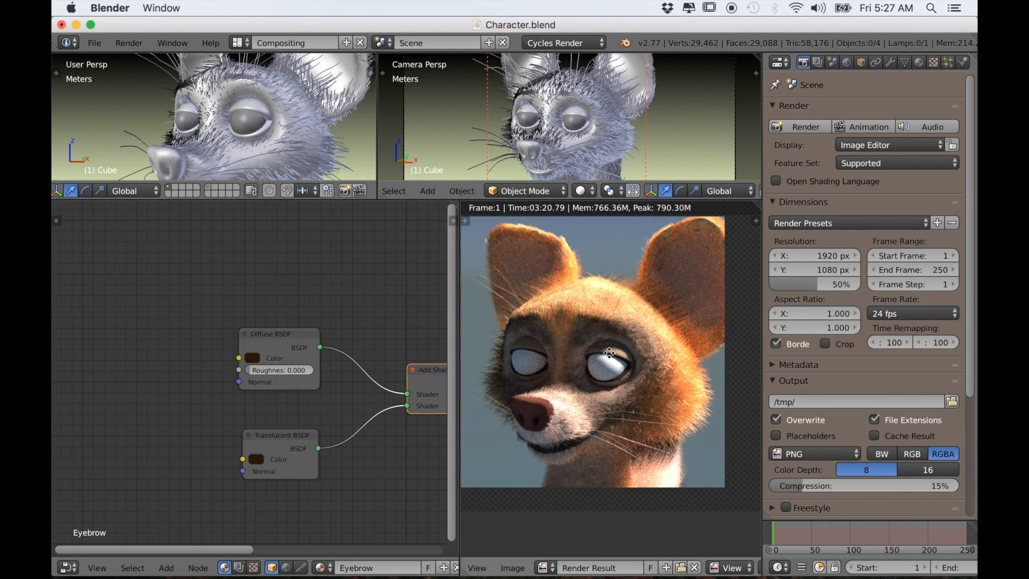
scroll(611, 349, up, 4)
scroll(603, 327, down, 5)
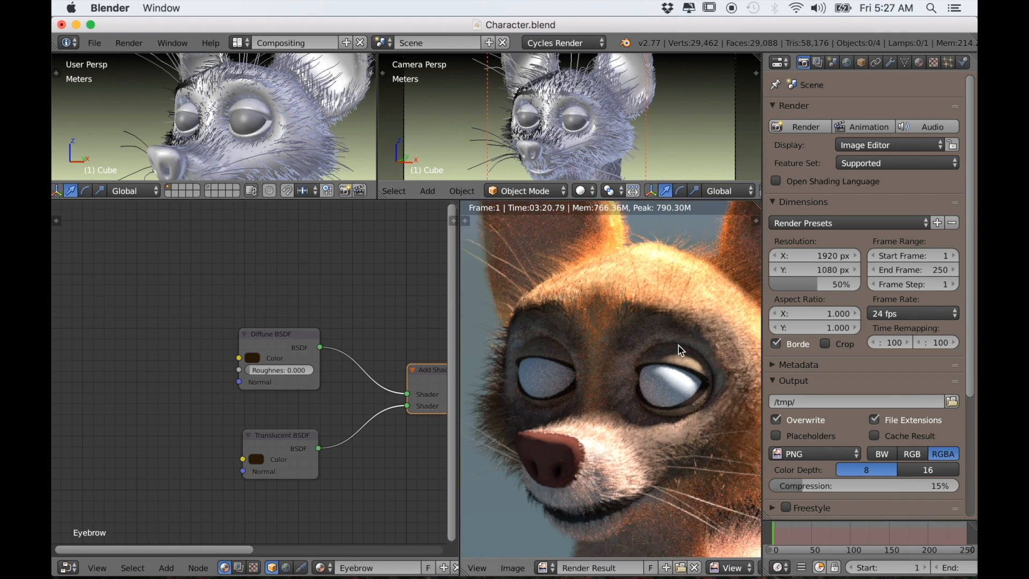
middle_drag(678, 354, 667, 333)
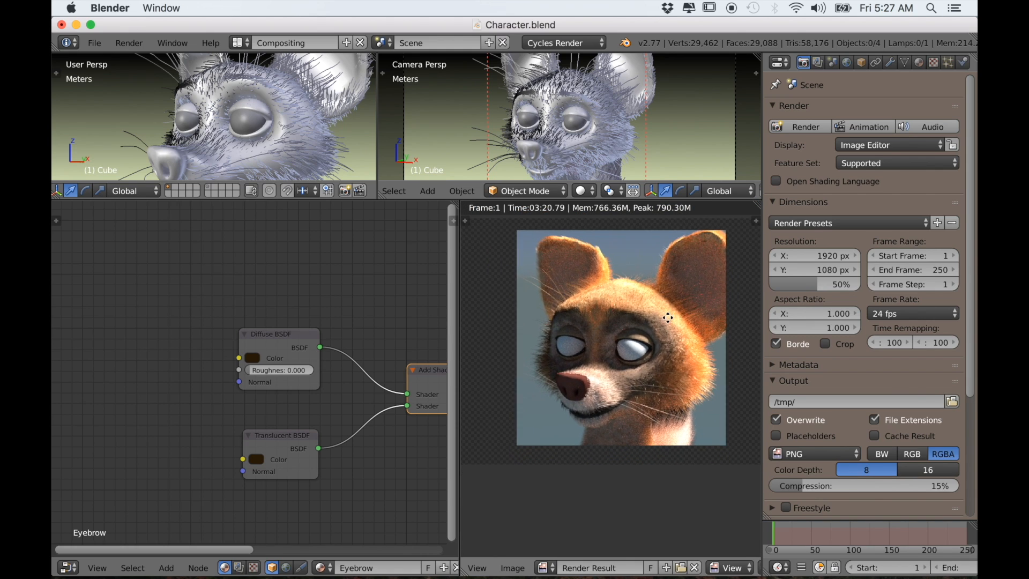
scroll(668, 334, up, 3)
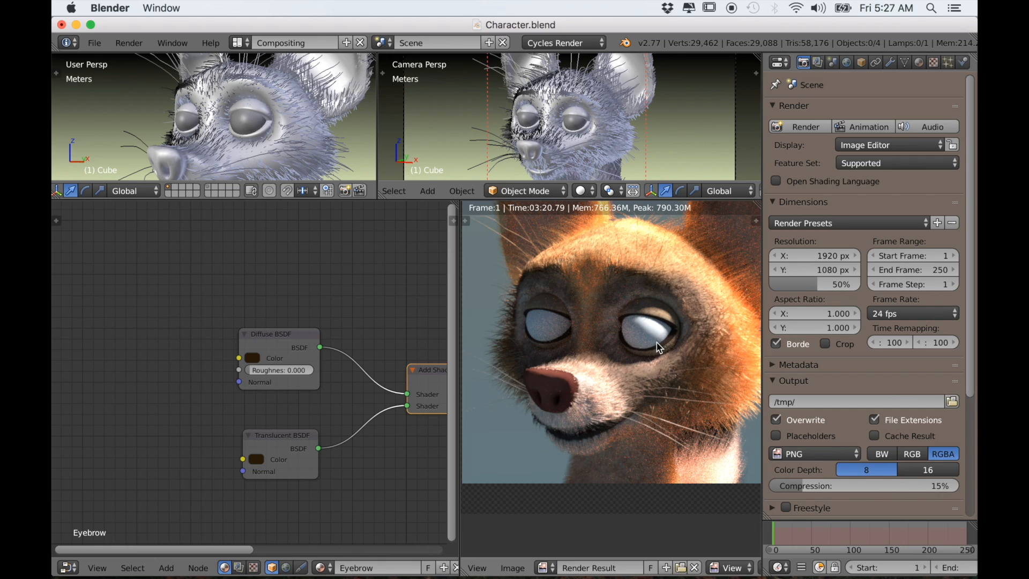
scroll(659, 348, down, 3)
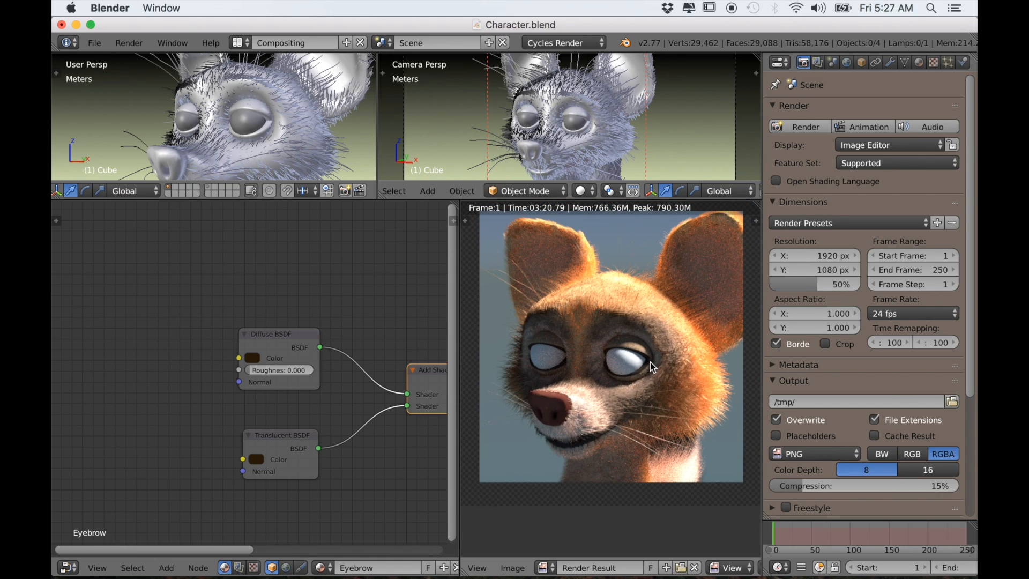
scroll(572, 396, up, 3)
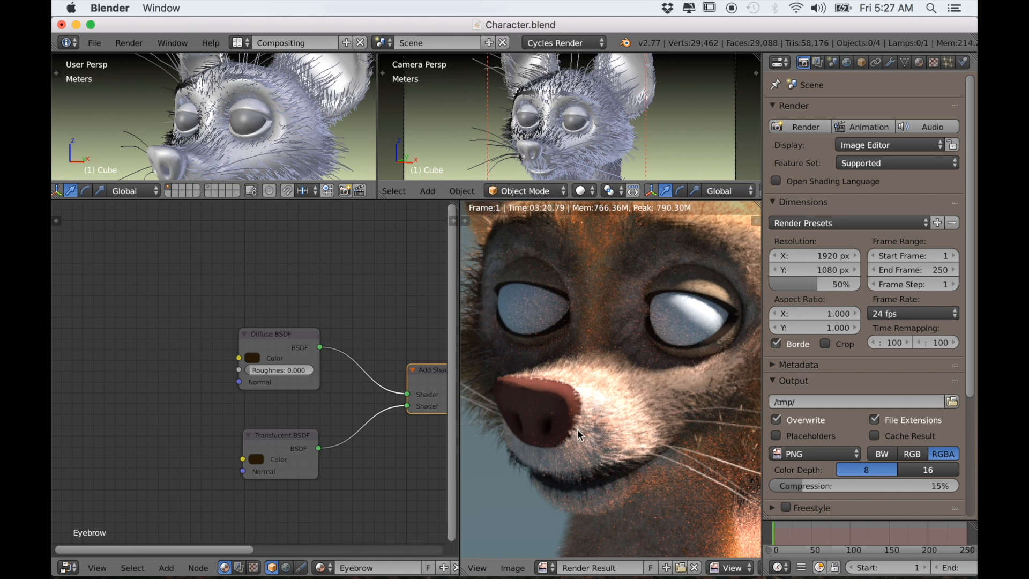
scroll(576, 437, down, 4)
scroll(569, 440, down, 2)
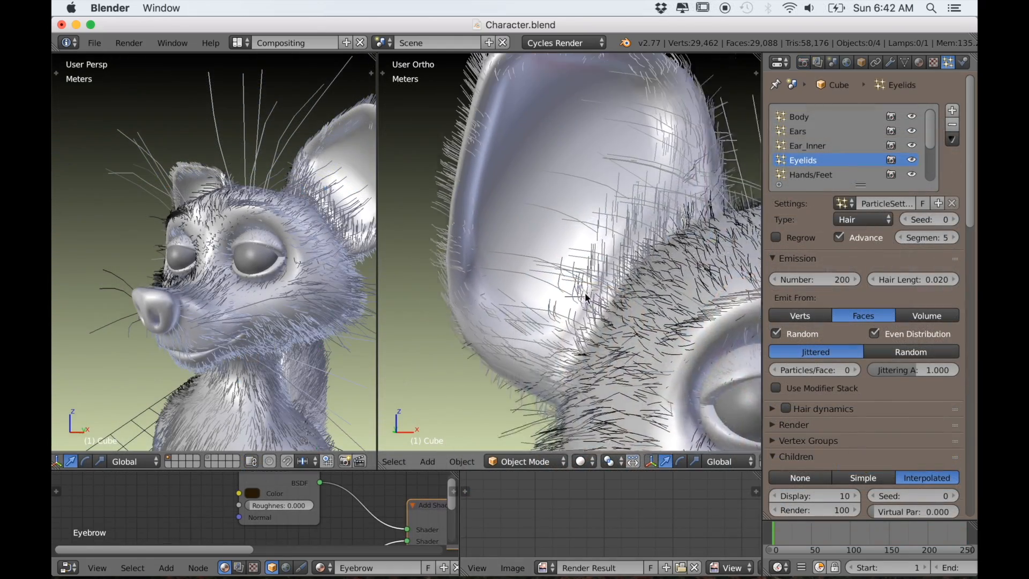
Enter Edit Mode on the character mesh and limit selection to the visible faces
middle_drag(570, 298, 528, 324)
scroll(581, 321, down, 1)
scroll(583, 322, down, 3)
scroll(513, 314, up, 2)
scroll(515, 315, down, 3)
scroll(545, 325, up, 4)
scroll(546, 326, down, 3)
key(Tab)
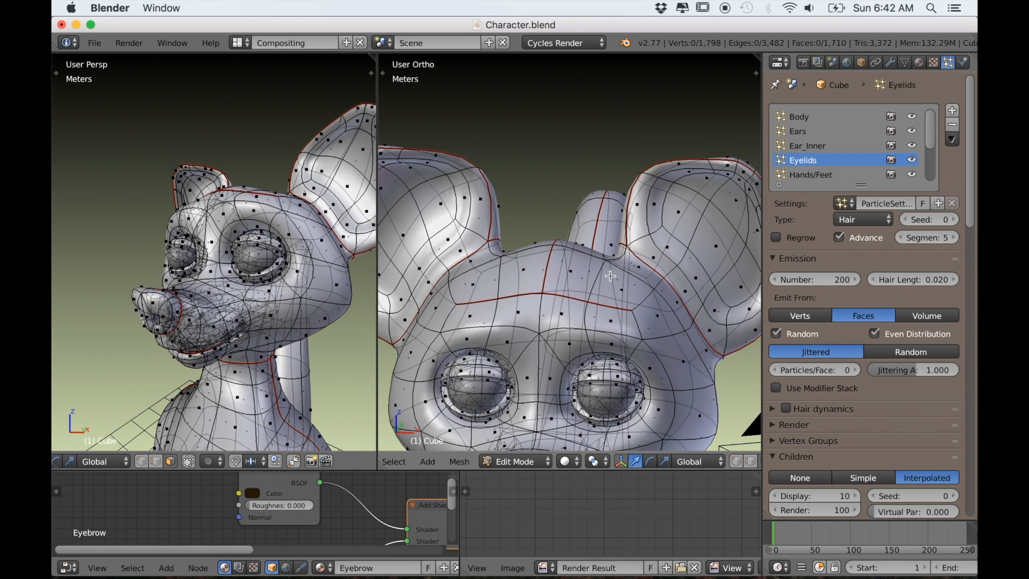
scroll(568, 316, down, 2)
mouse_move(569, 316)
middle_down()
mouse_move(590, 309)
mouse_move(583, 306)
middle_up()
scroll(610, 337, up, 1)
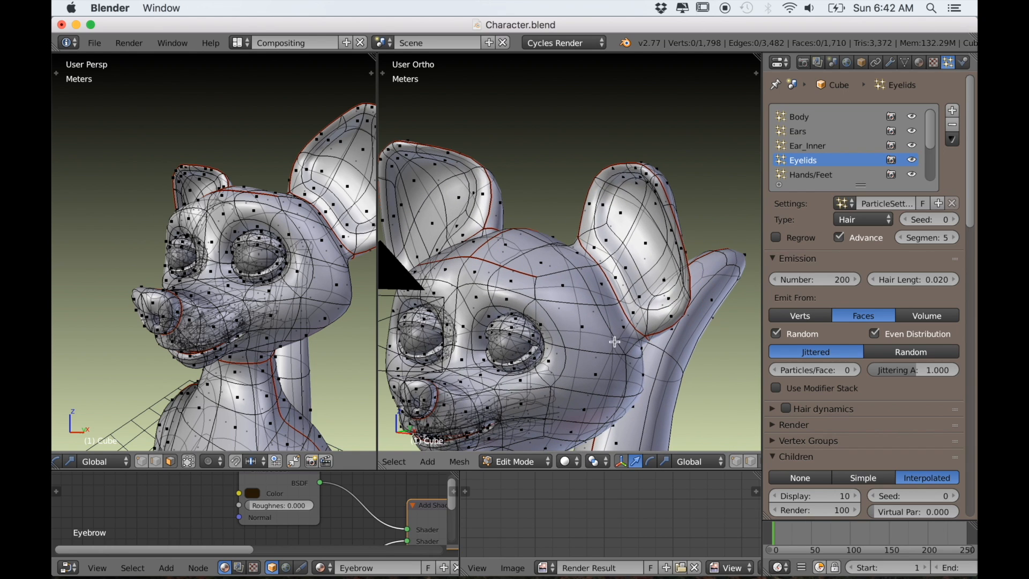
scroll(703, 472, down, 4)
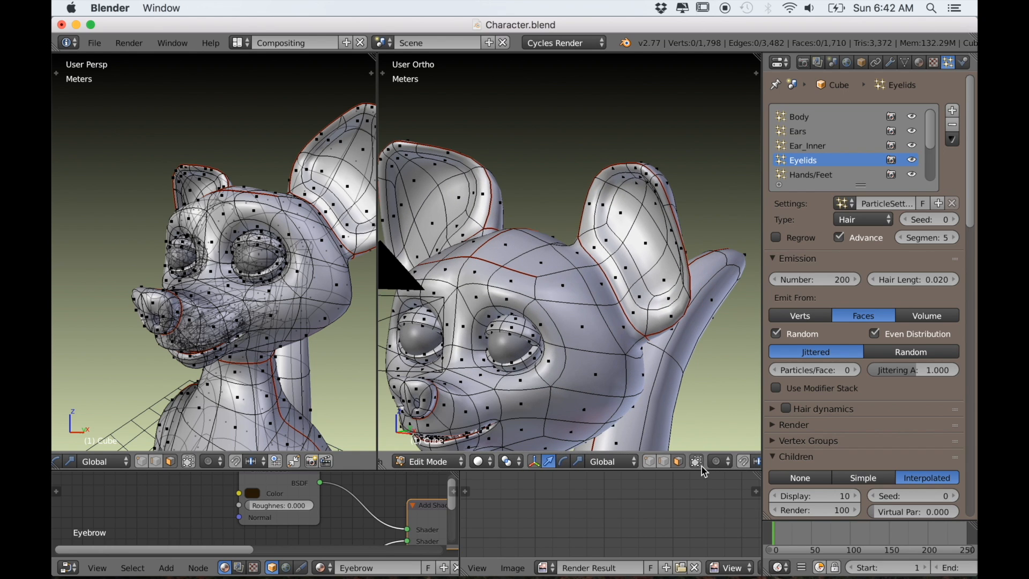
Select the faces along the front rim of the character's left ear, from its inner base around to its outer base
scroll(644, 395, up, 2)
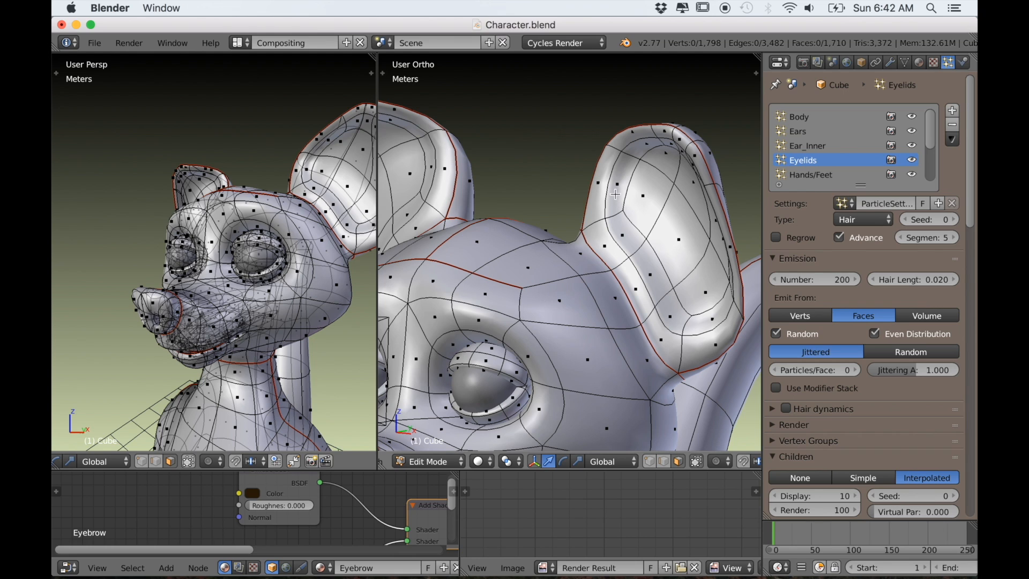
right_click(600, 181)
scroll(600, 182, down, 2)
middle_drag(596, 188, 621, 243)
scroll(627, 208, up, 1)
shift+right_click(635, 212)
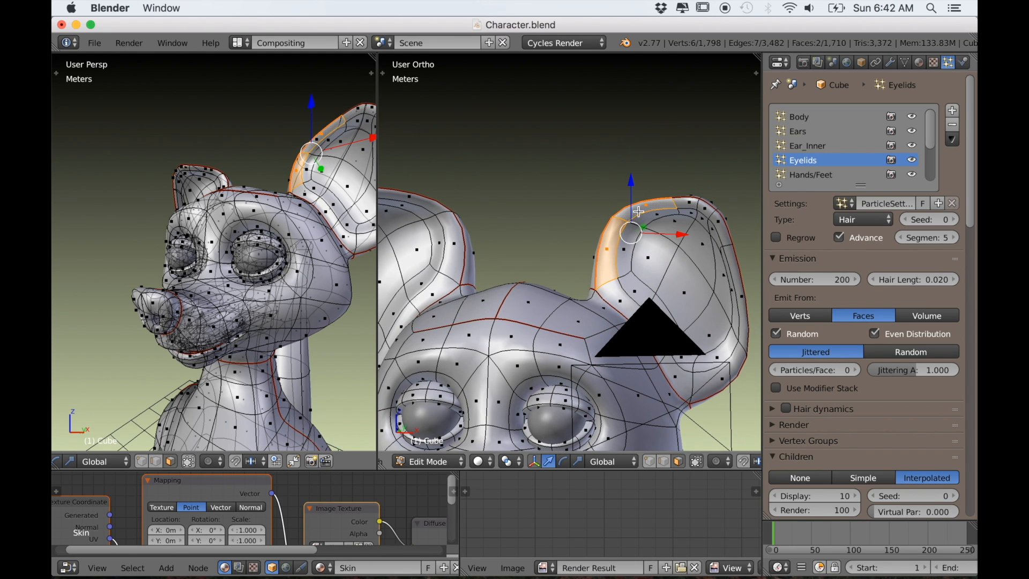
shift+right_click(688, 204)
shift+right_click(704, 208)
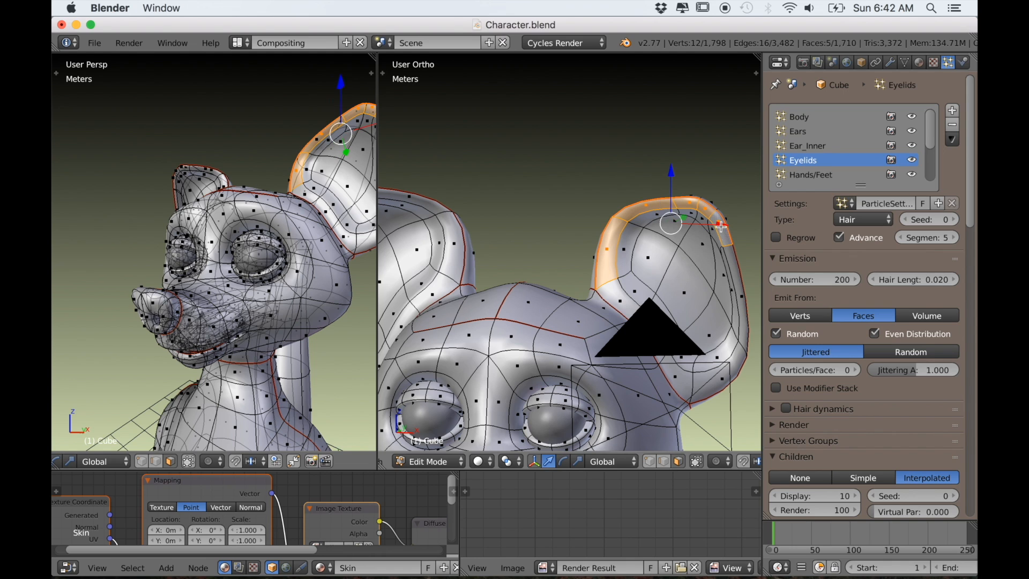
shift+right_click(731, 261)
shift+scroll(728, 315, down, 5)
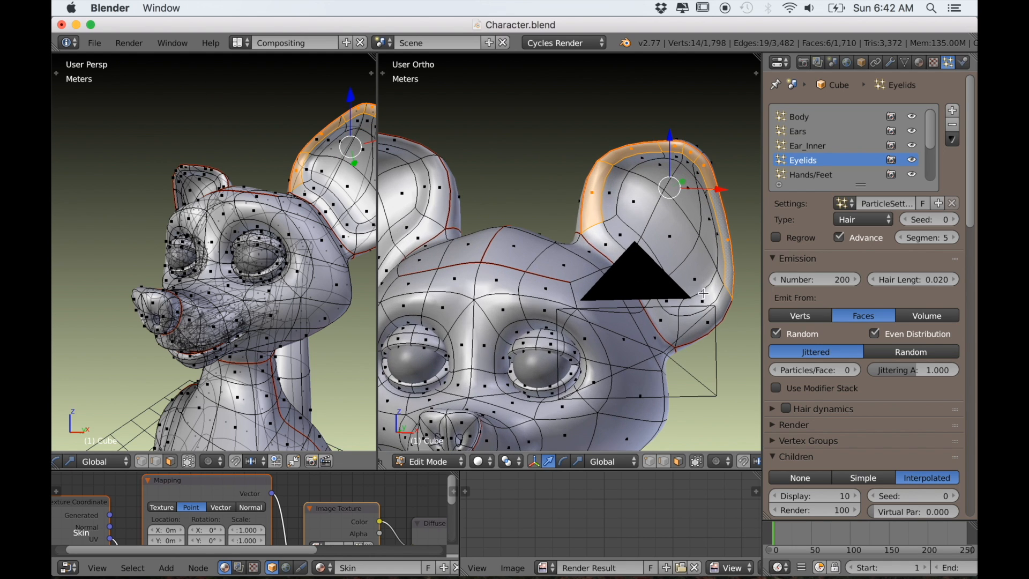
shift+right_click(723, 314)
Add the faces along the rear side of the left ear's rim to the selection
ctrl+scroll(722, 311, down, 3)
scroll(722, 311, right, 10)
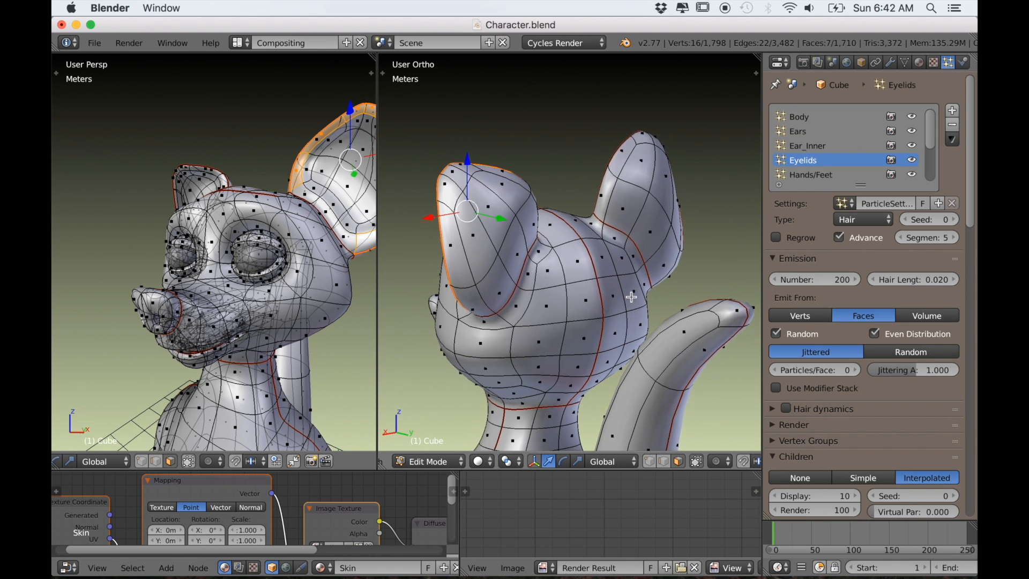
ctrl+scroll(645, 302, up, 5)
shift+right_click(587, 285)
shift+right_click(570, 250)
shift+right_click(552, 140)
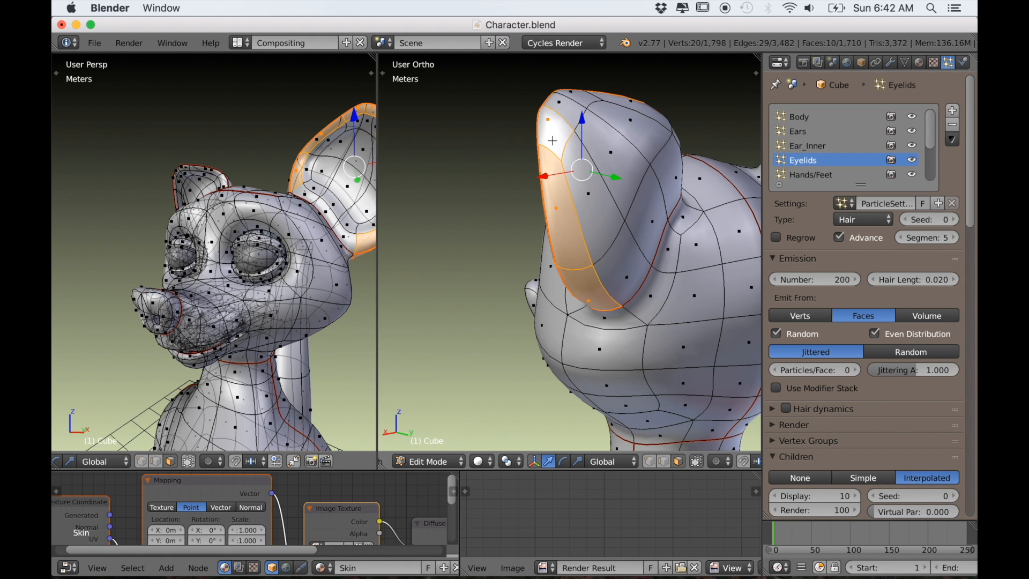
shift+right_click(570, 112)
shift+right_click(583, 103)
ctrl+scroll(597, 135, down, 4)
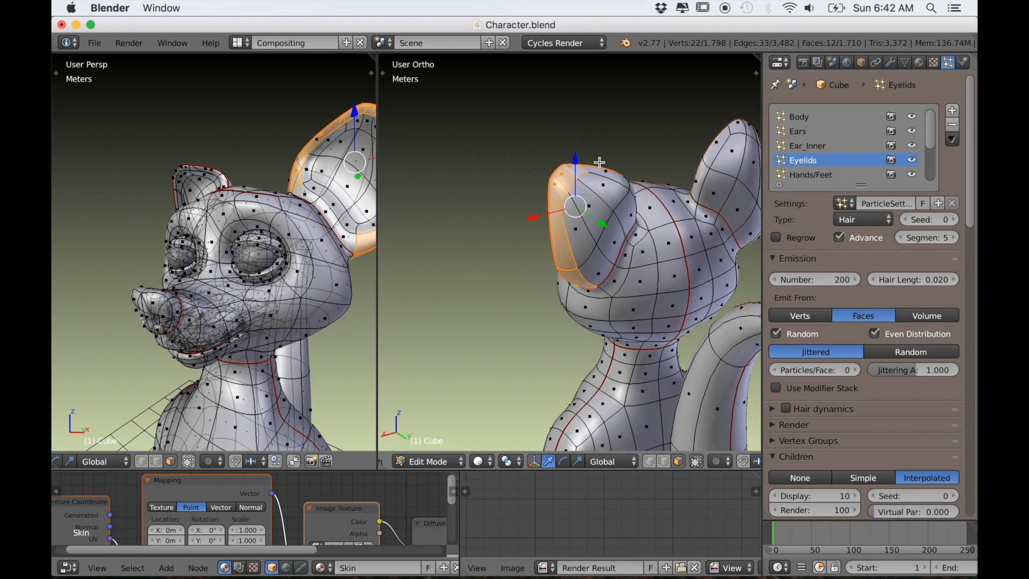
scroll(598, 163, right, 8)
ctrl+scroll(574, 197, up, 4)
shift+right_click(637, 154)
scroll(662, 187, up, 3)
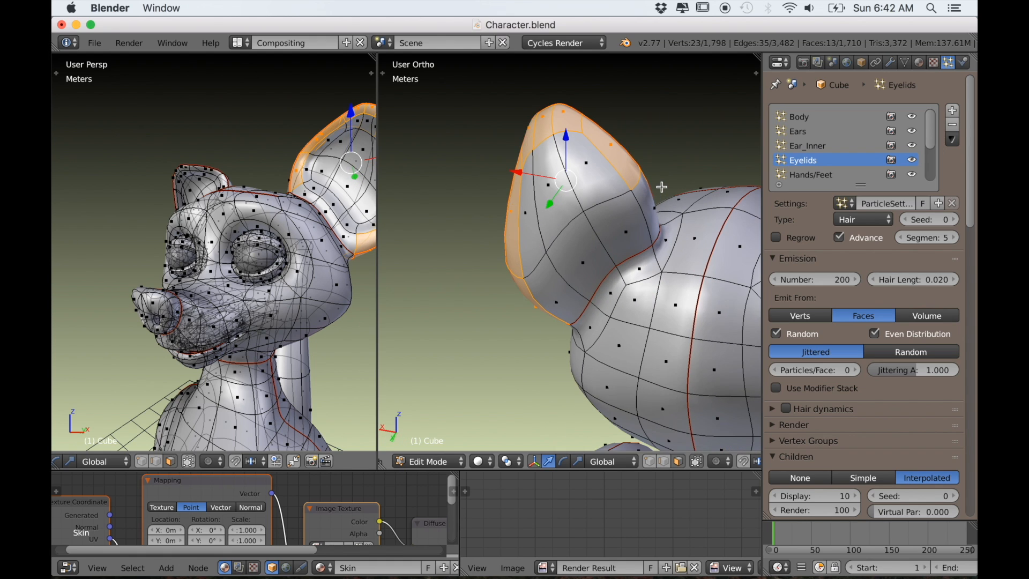
shift+right_click(652, 194)
Add the faces along the rear side of the character's right ear rim to the selection
scroll(616, 215, right, 10)
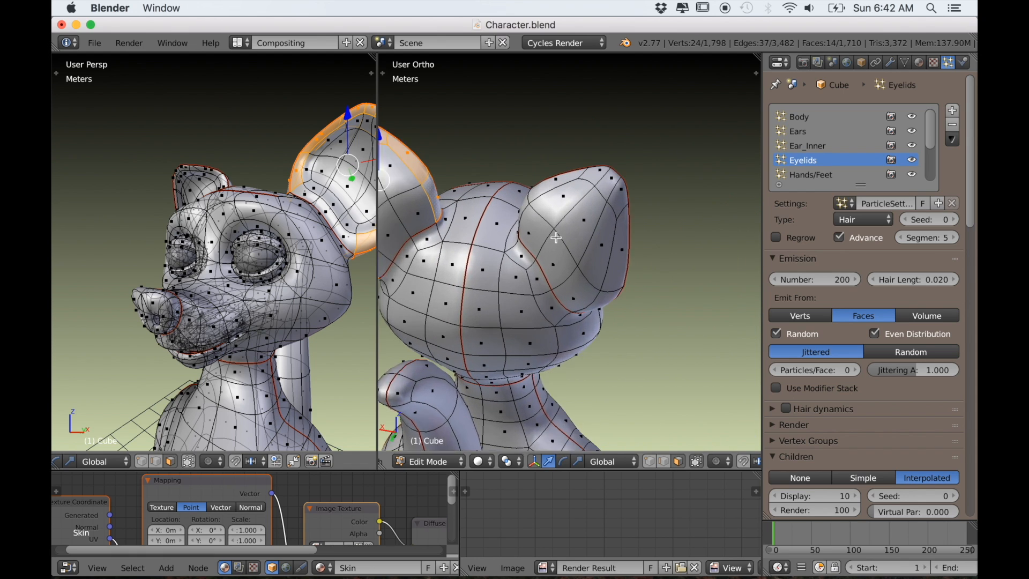
scroll(574, 245, left, 5)
shift+right_click(568, 216)
shift+right_click(585, 177)
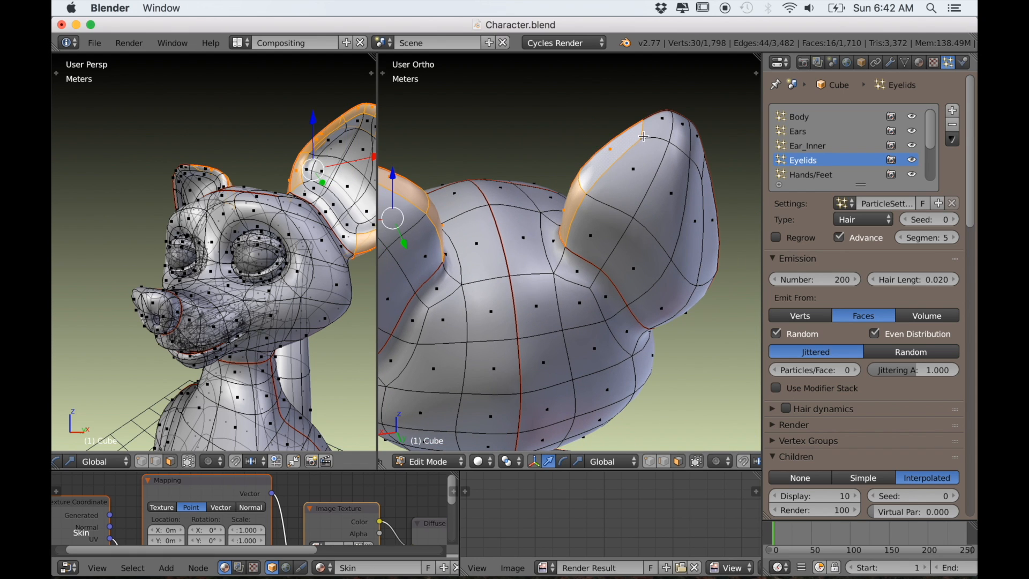
shift+right_click(665, 131)
shift+right_click(696, 148)
shift+right_click(680, 143)
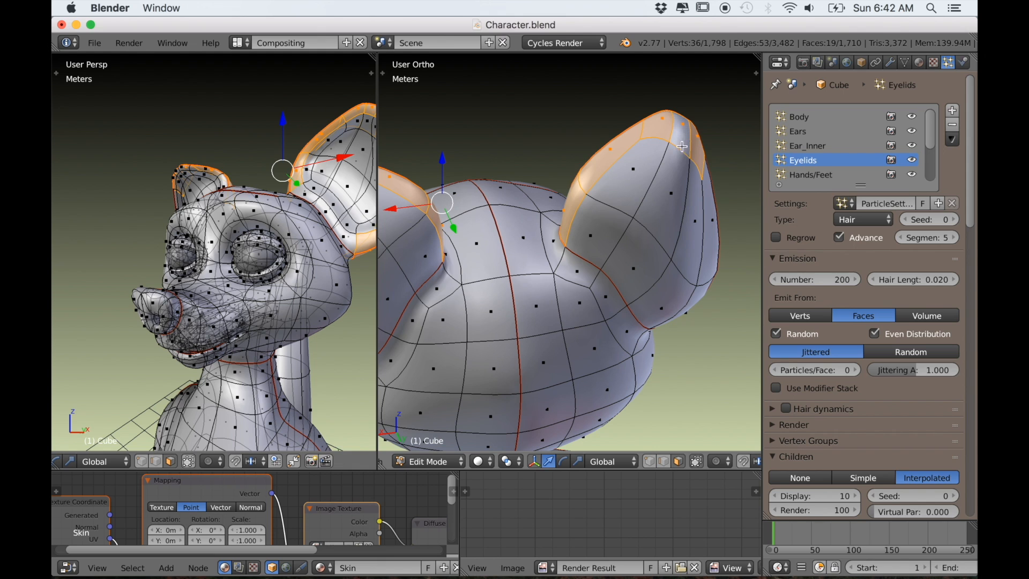
shift+right_click(705, 281)
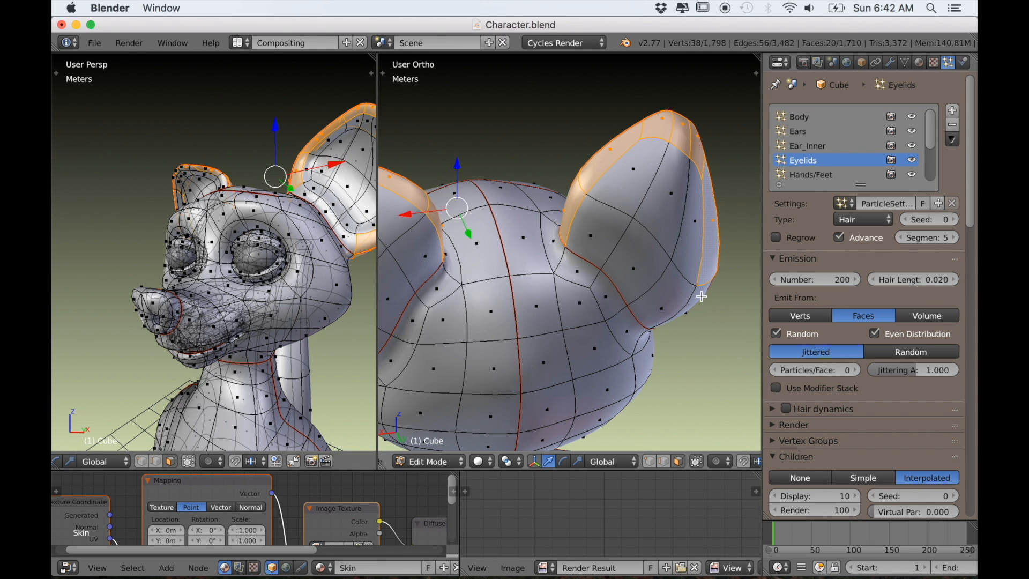
shift+right_click(696, 301)
Add the faces along the front rim of the right ear, from its outer base up to the inner edge, to the selection
scroll(695, 300, down, 3)
middle_drag(695, 300, 533, 269)
scroll(644, 306, up, 3)
shift+right_click(512, 269)
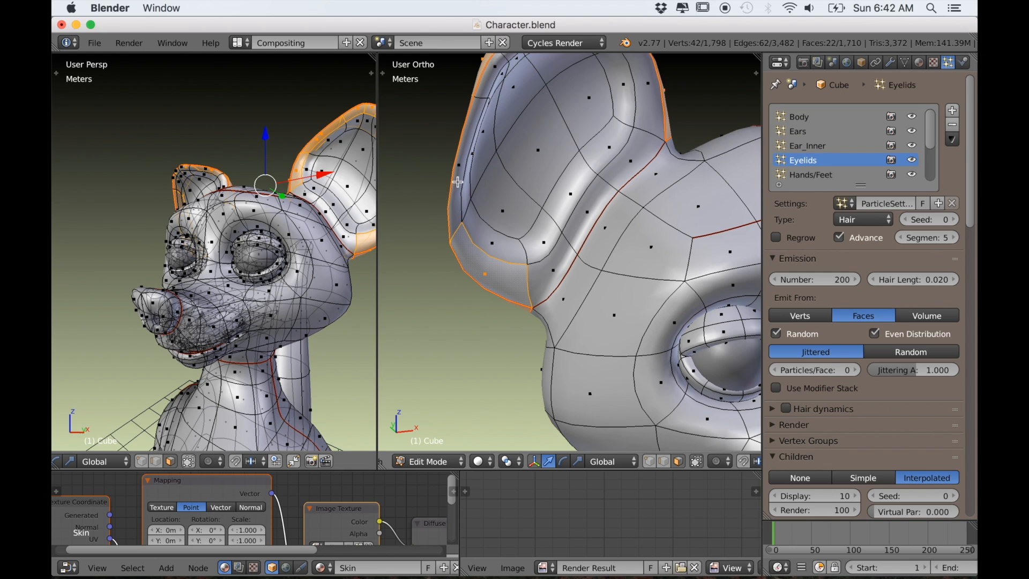
shift+right_click(458, 182)
scroll(509, 178, down, 1)
shift+middle_drag(570, 166, 578, 244)
shift+right_click(641, 202)
shift+right_click(640, 200)
shift+right_click(628, 159)
shift+right_click(617, 152)
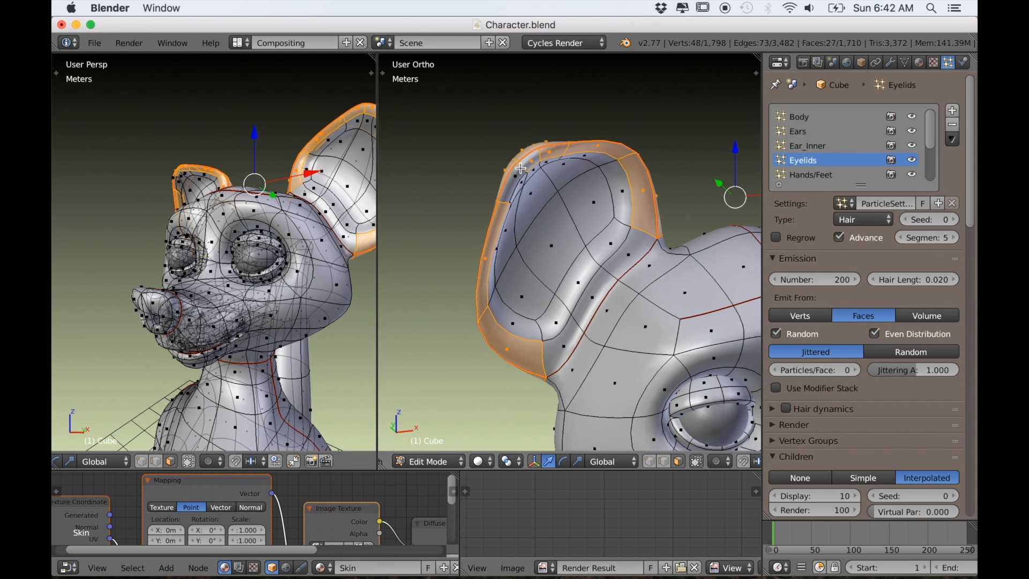
Complete the right ear's selection with its remaining rim face and check both ear rims from the front
scroll(520, 224, down, 6)
middle_drag(541, 260, 495, 208)
scroll(482, 186, up, 6)
scroll(490, 215, down, 2)
mouse_move(517, 287)
middle_down()
mouse_move(552, 271)
mouse_move(523, 286)
mouse_move(505, 279)
middle_up()
scroll(523, 287, down, 1)
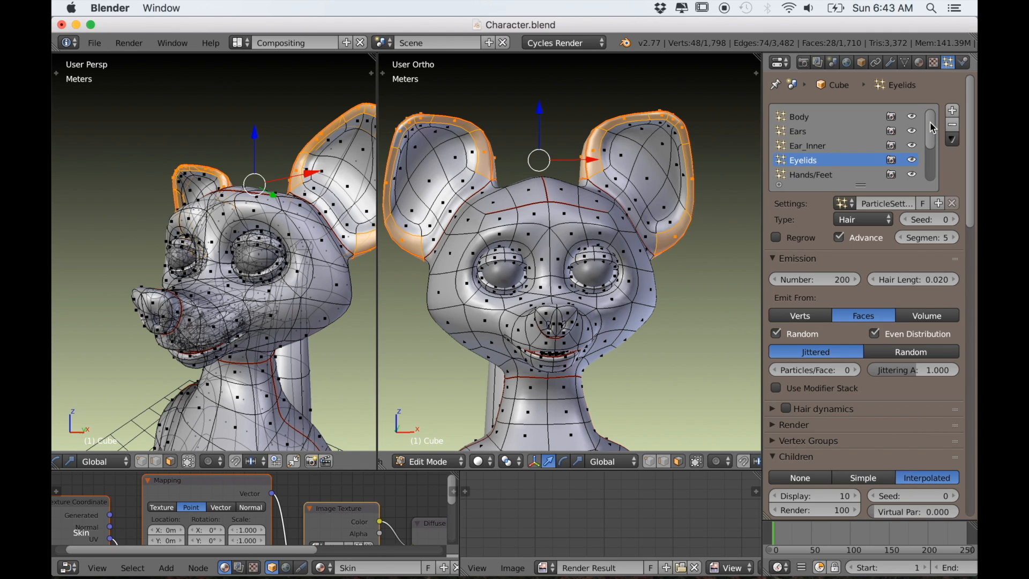
Create a vertex group named Ear Rim from the selected rim faces, and check it by deselecting and reselecting the group
drag(931, 122, 926, 162)
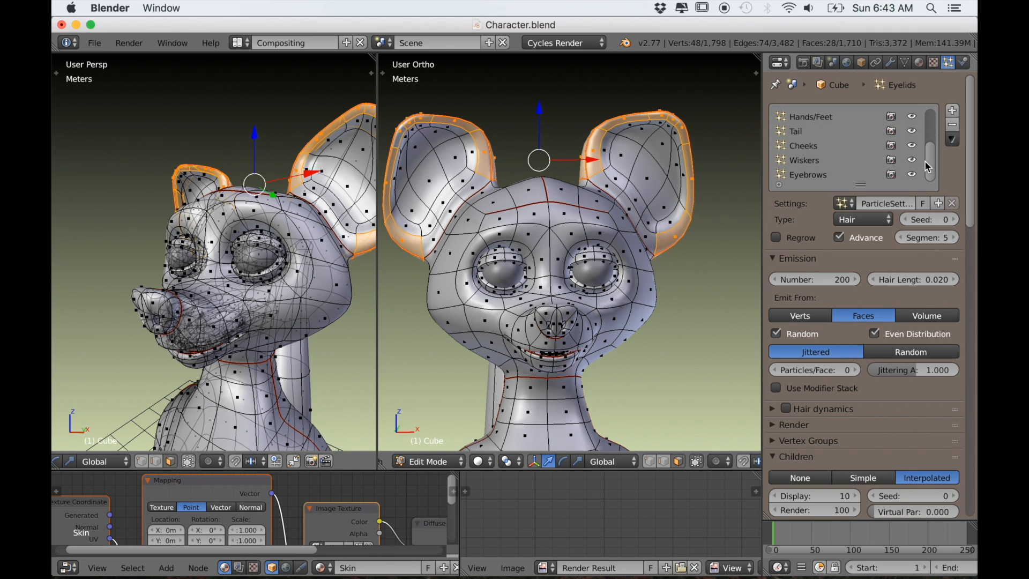
click(905, 63)
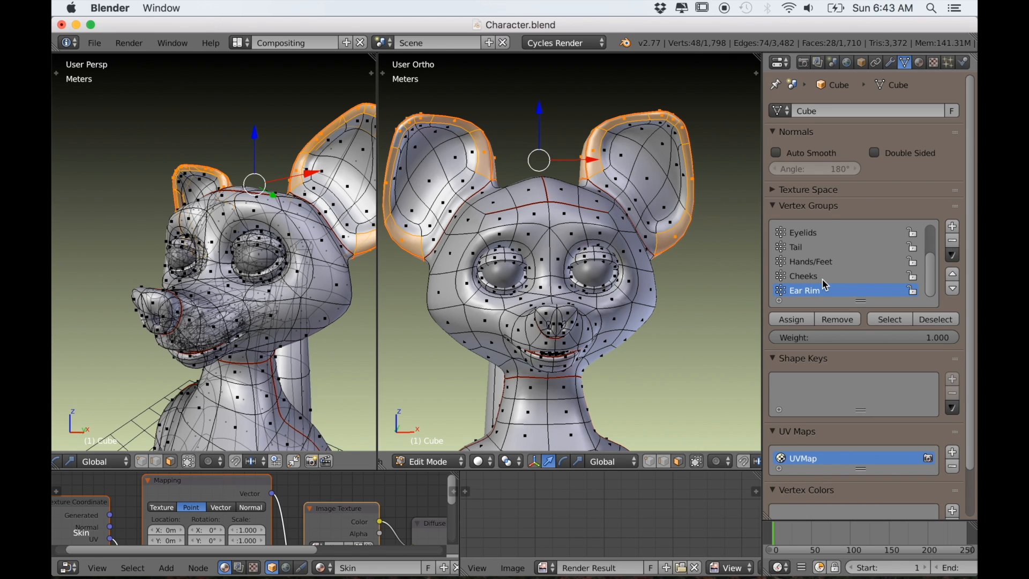
mouse_move(649, 296)
middle_down()
mouse_move(616, 299)
mouse_move(661, 301)
middle_up()
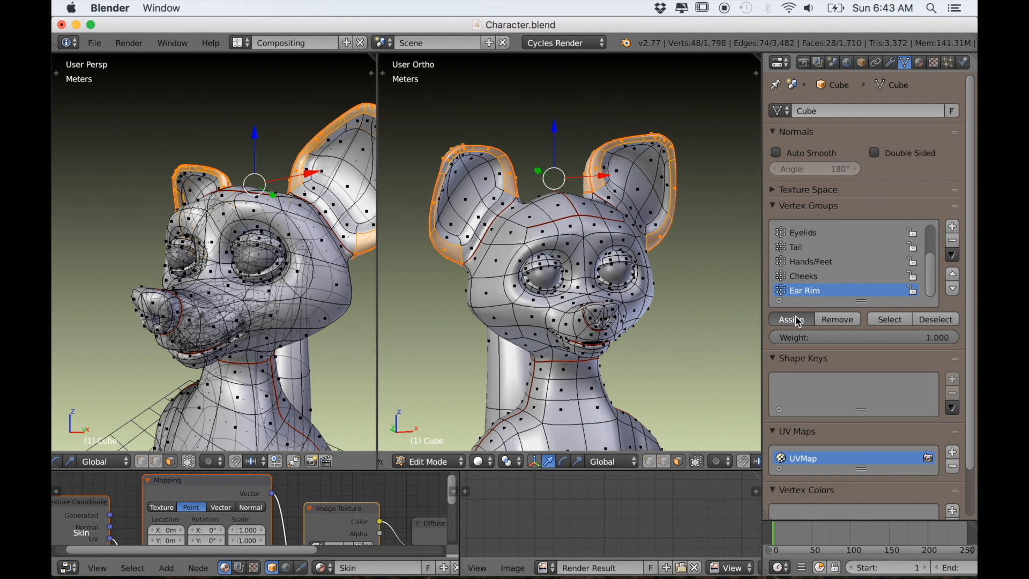
click(924, 320)
click(895, 320)
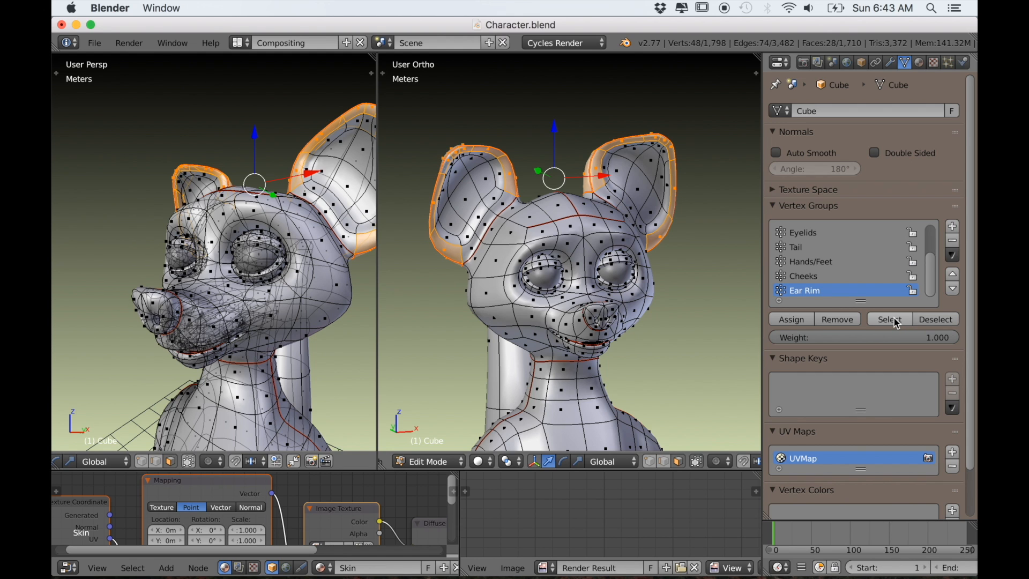
scroll(664, 271, down, 2)
middle_drag(664, 271, 580, 277)
scroll(580, 277, up, 3)
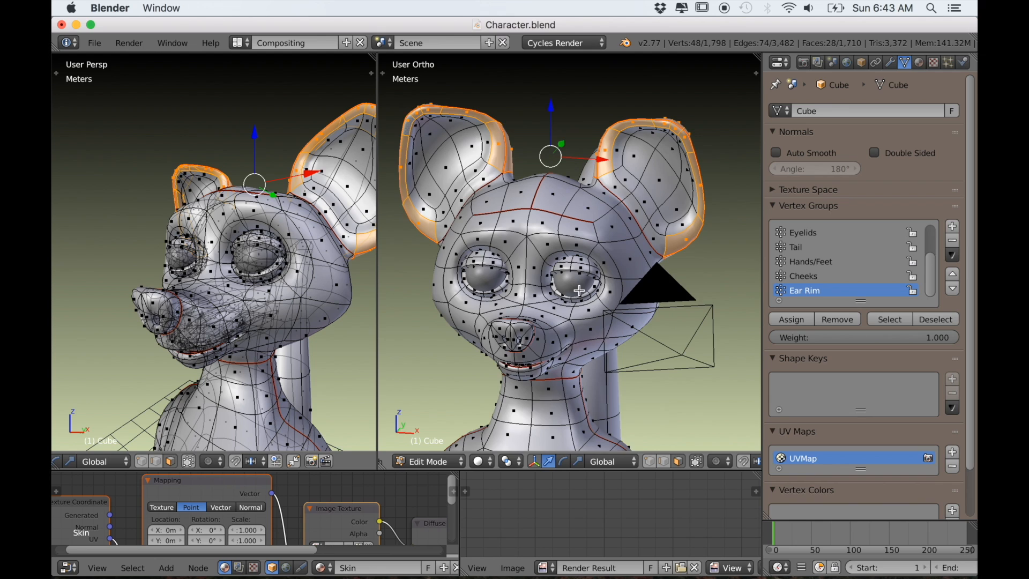
Leave mesh editing, add a particle system named Ear Rim to the character, and set its type to Hair
key(Tab)
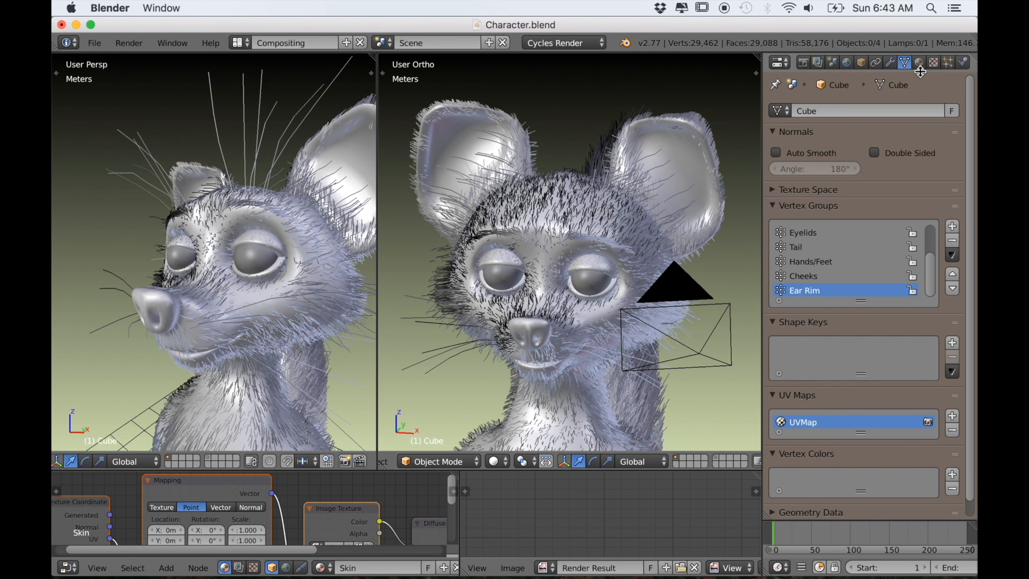
click(947, 62)
mouse_move(928, 151)
mouse_down()
mouse_move(932, 117)
mouse_move(931, 157)
mouse_up()
click(952, 110)
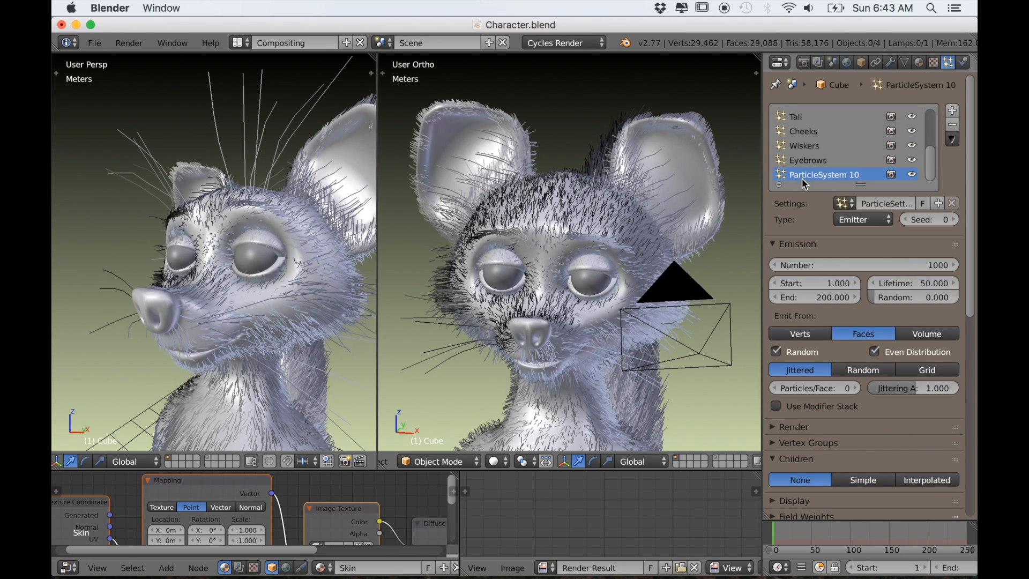
double_click(809, 174)
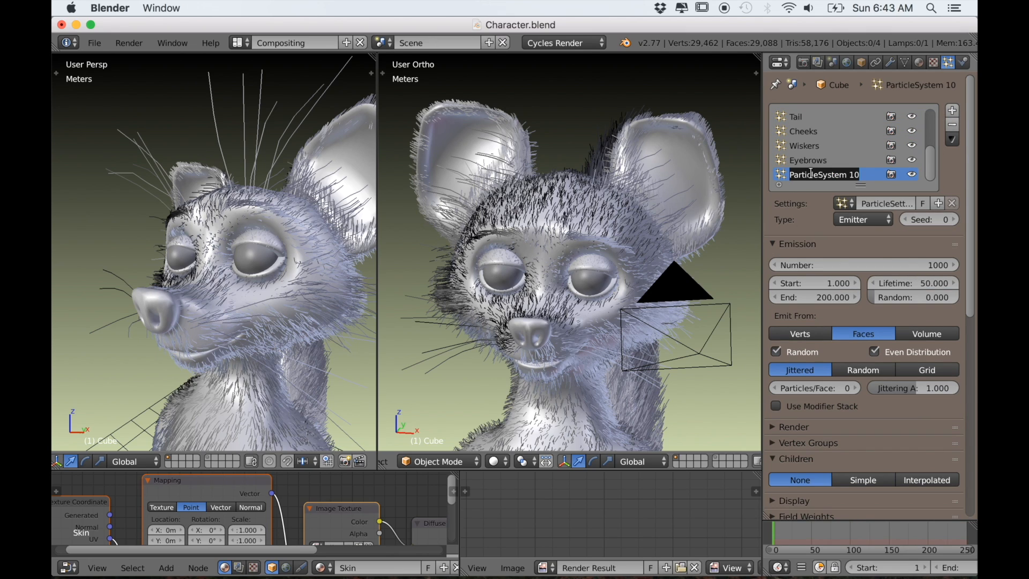
text(Ea)
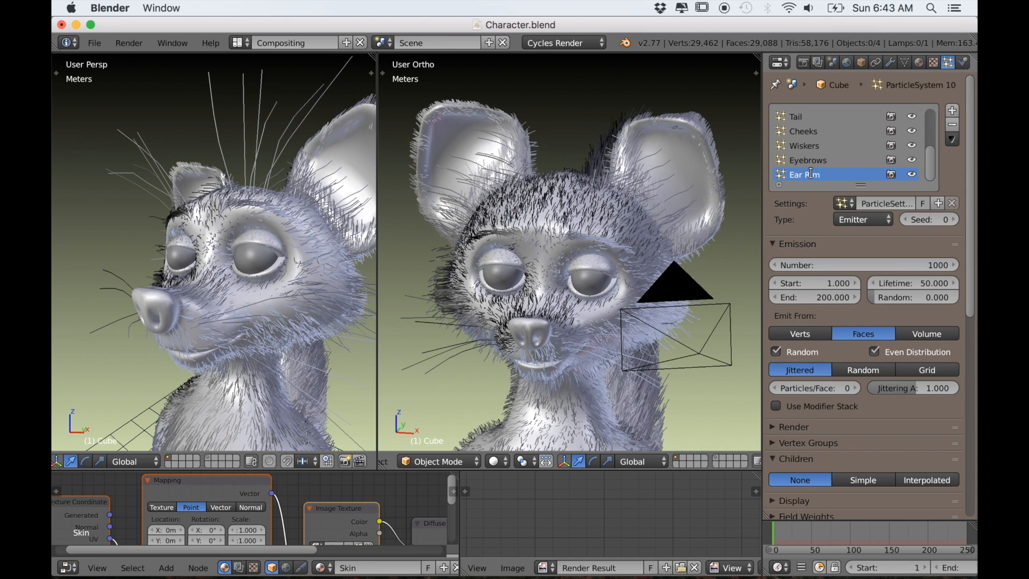
text(r Rim)
key(Return)
click(882, 220)
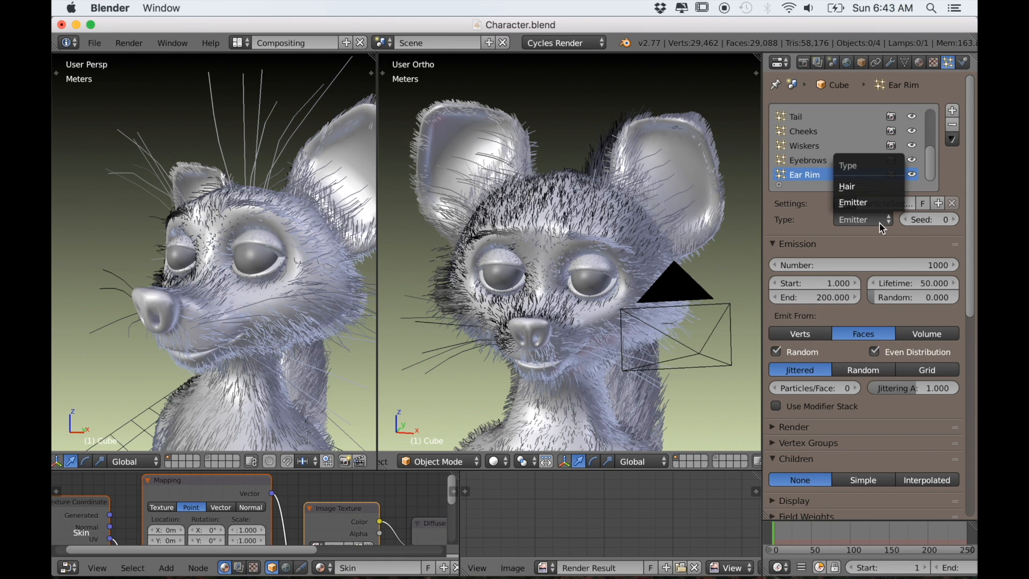
key(Return)
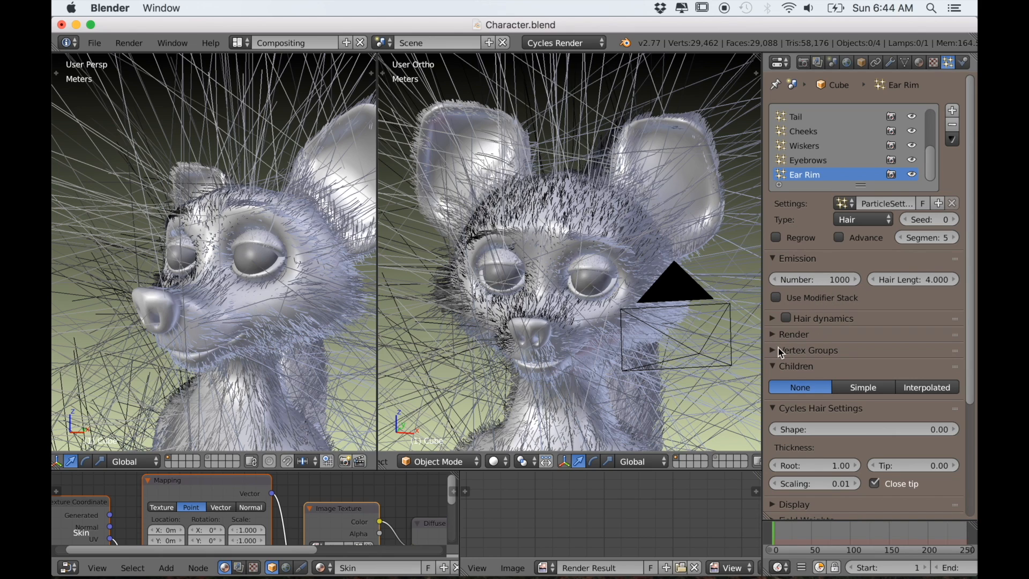
Limit the Ear Rim hair's density to the Ear Rim vertex group
scroll(780, 352, down, 2)
click(775, 321)
scroll(850, 356, down, 1)
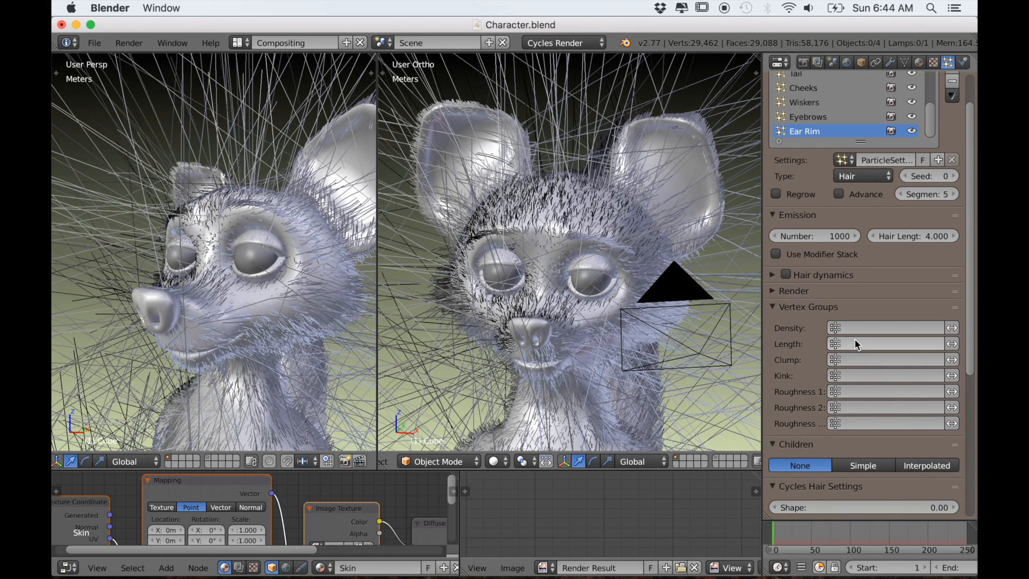
click(858, 328)
scroll(859, 410, down, 3)
scroll(855, 408, up, 3)
scroll(855, 408, down, 1)
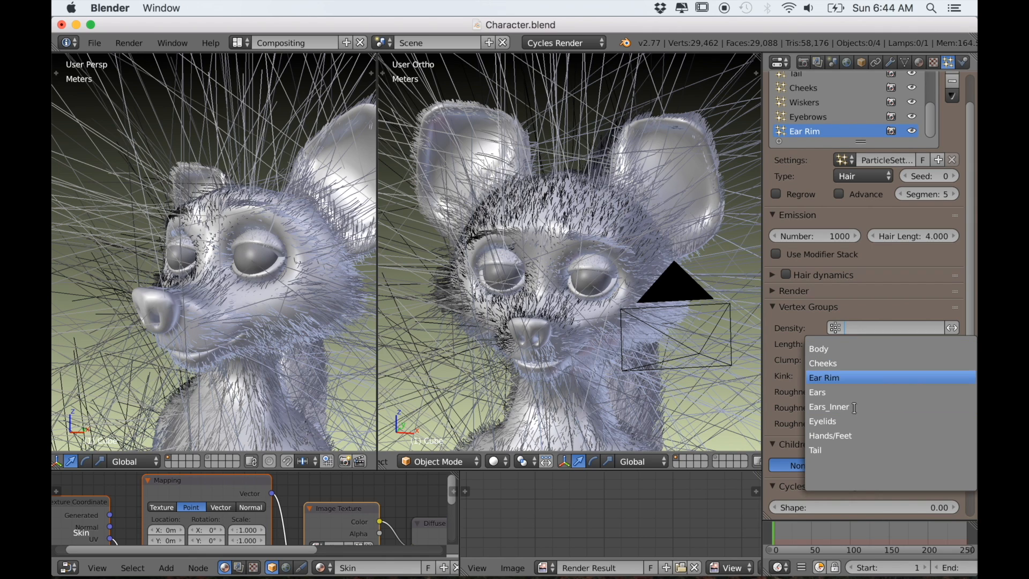
click(823, 378)
scroll(567, 337, down, 6)
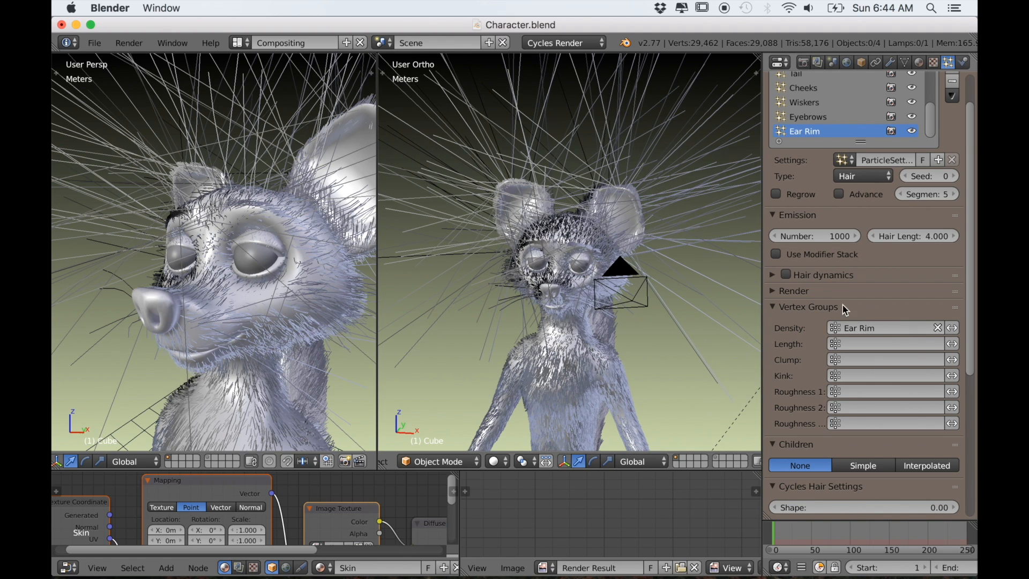
click(772, 307)
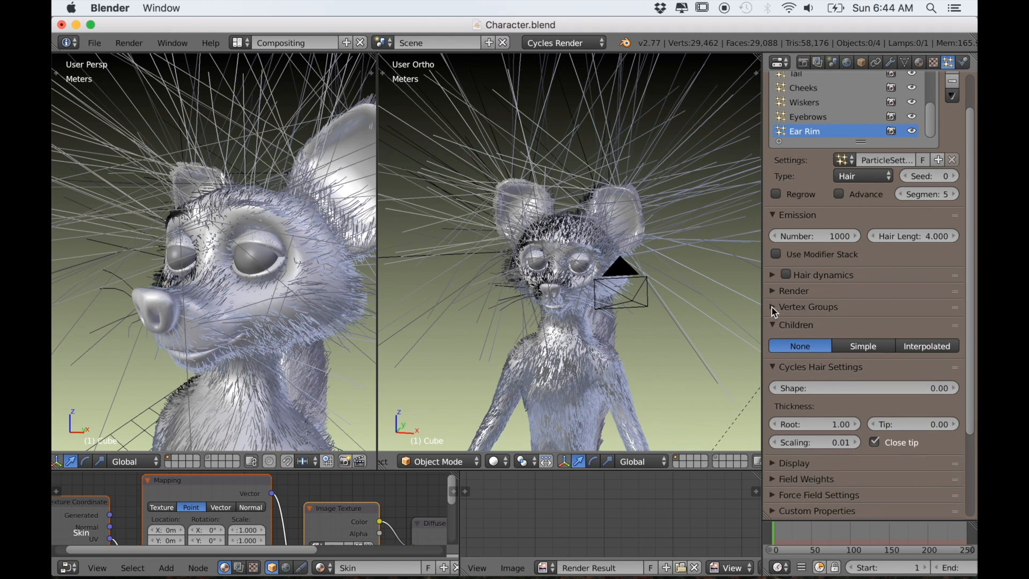
Give the Ear Rim hair Interpolated children and reduce its hair length to 0.000
click(923, 348)
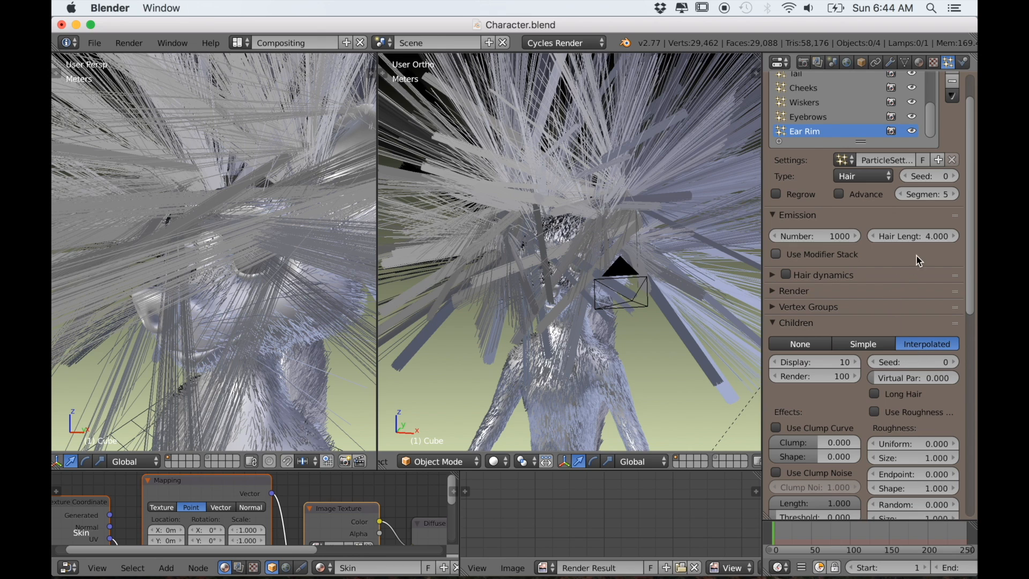
drag(924, 236, 869, 236)
shift+middle_drag(539, 227, 504, 308)
scroll(617, 291, up, 3)
shift+middle_drag(616, 291, 575, 291)
scroll(567, 274, up, 4)
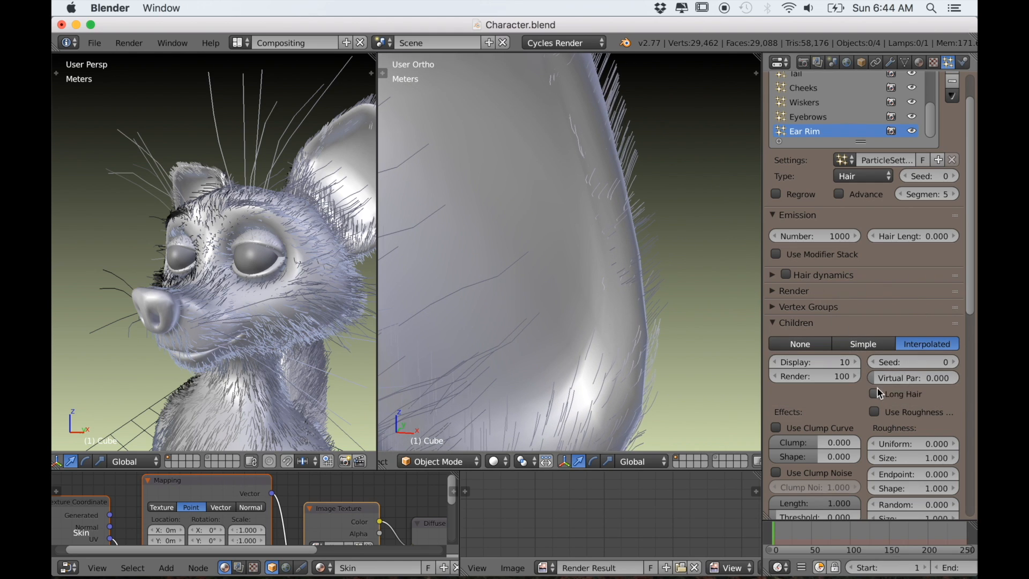
Raise the Ear Rim hair length to 0.070 and check the hair around the whole ear
click(951, 237)
click(952, 236)
click(952, 237)
click(952, 237)
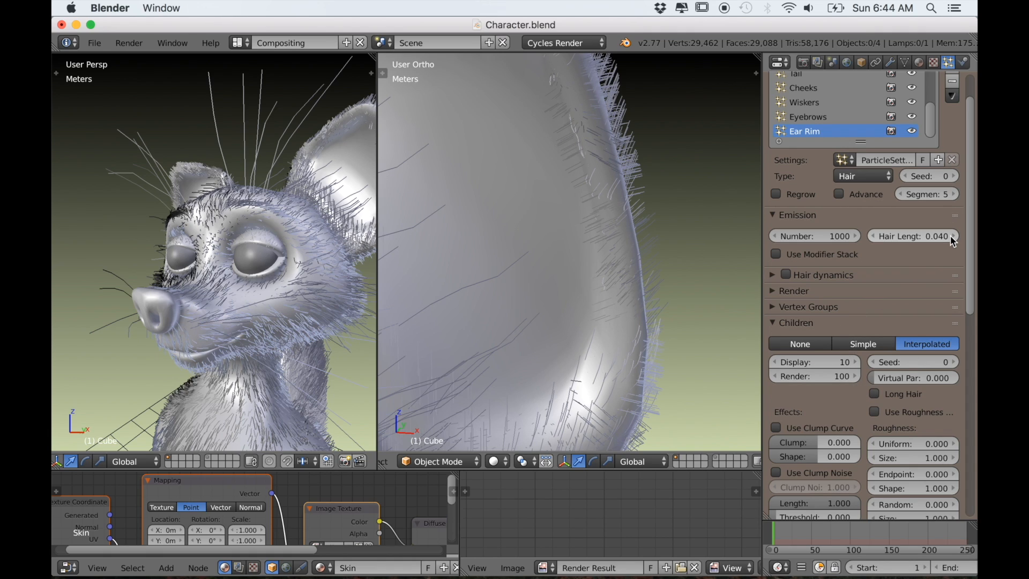
click(952, 237)
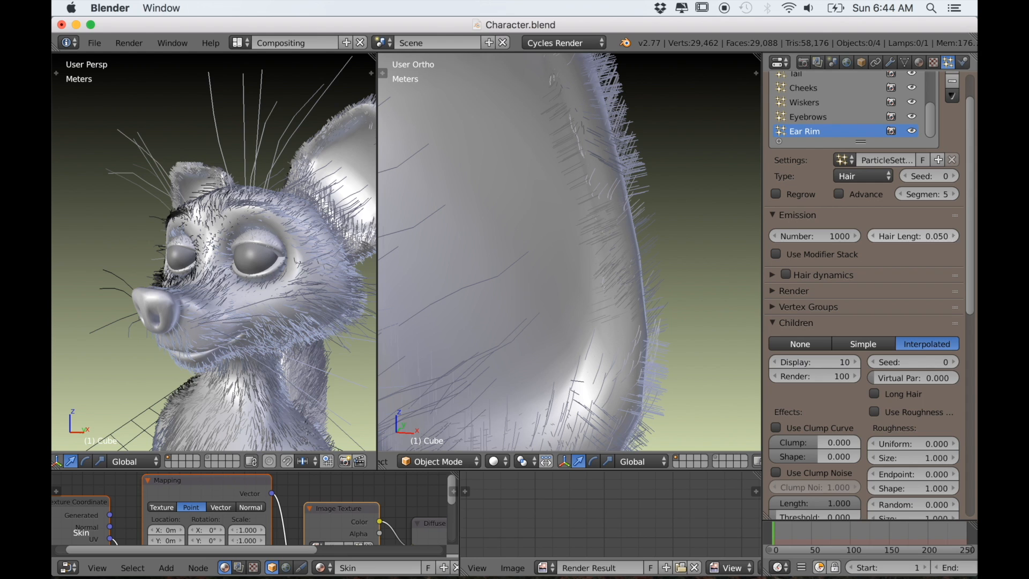
click(952, 236)
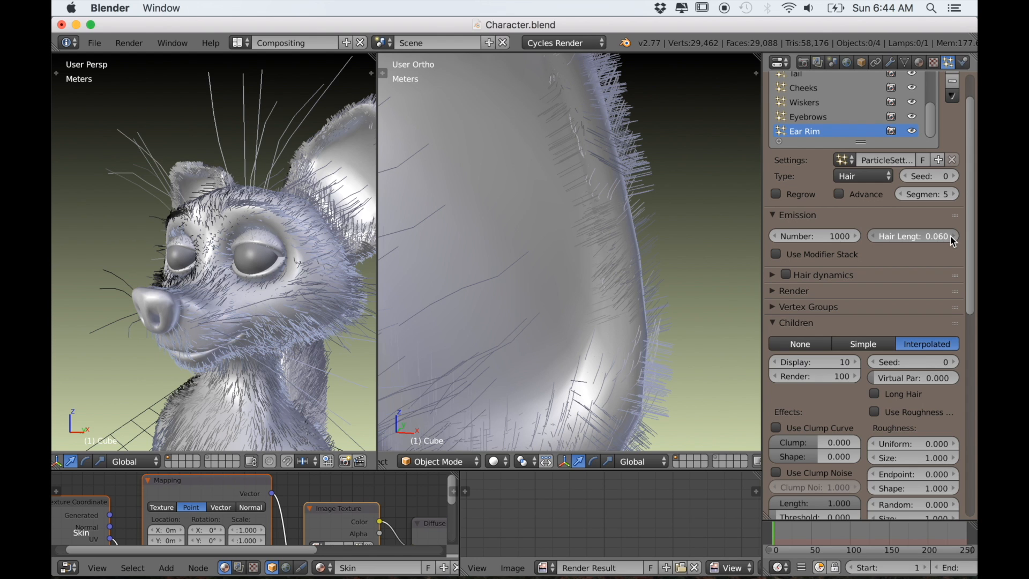
click(952, 236)
scroll(540, 288, down, 2)
middle_drag(540, 288, 568, 272)
scroll(568, 272, up, 3)
scroll(554, 285, up, 4)
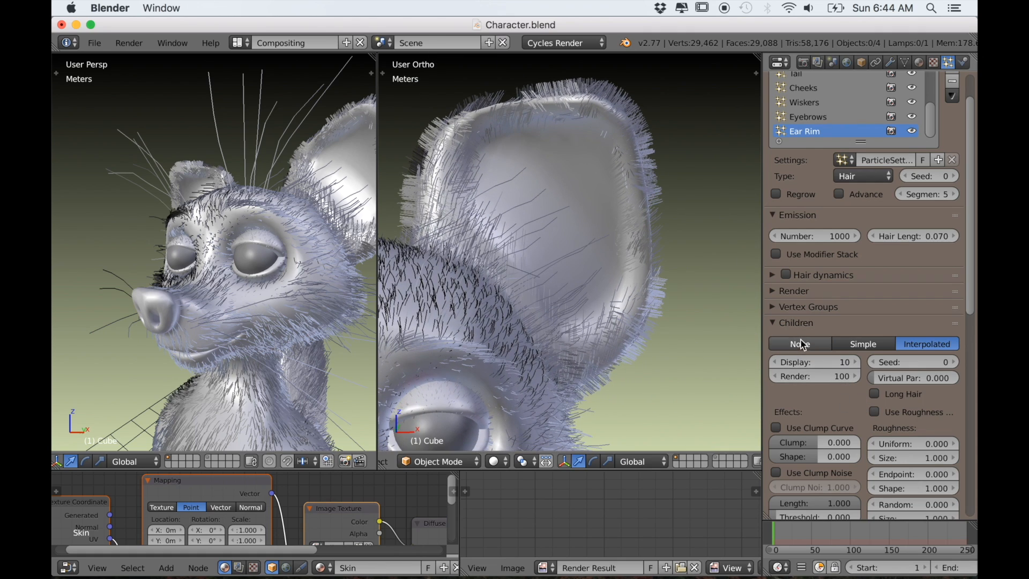
Set the Ear Rim children's endpoint roughness to 0.102 and check the scattered hair on the ear
scroll(902, 403, down, 10)
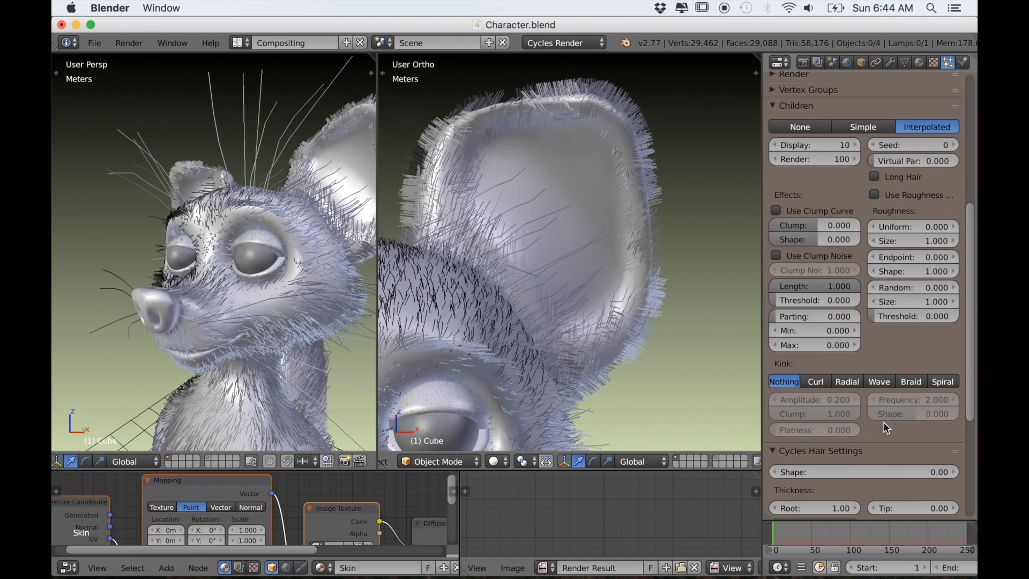
scroll(883, 424, down, 5)
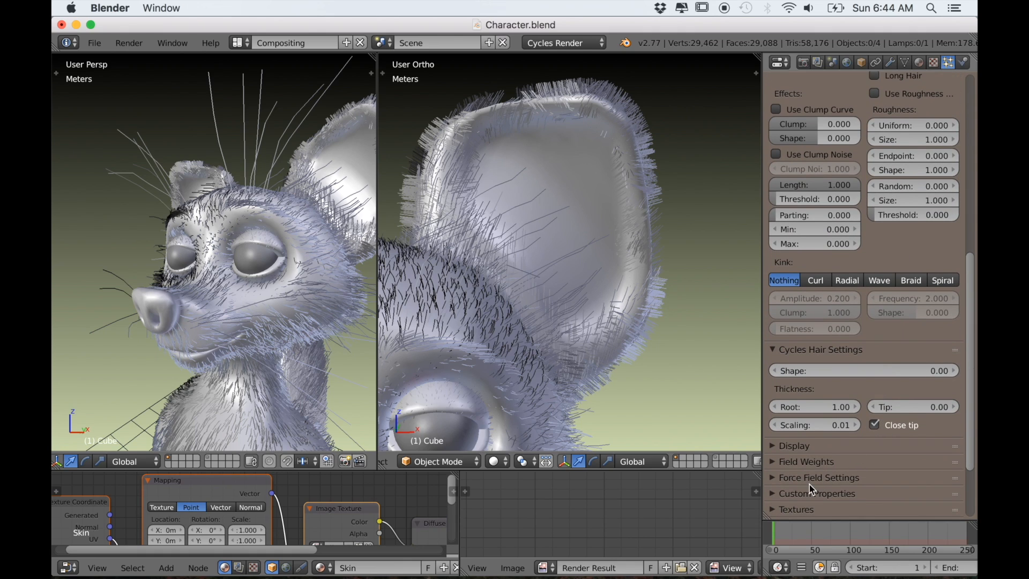
scroll(811, 370, up, 6)
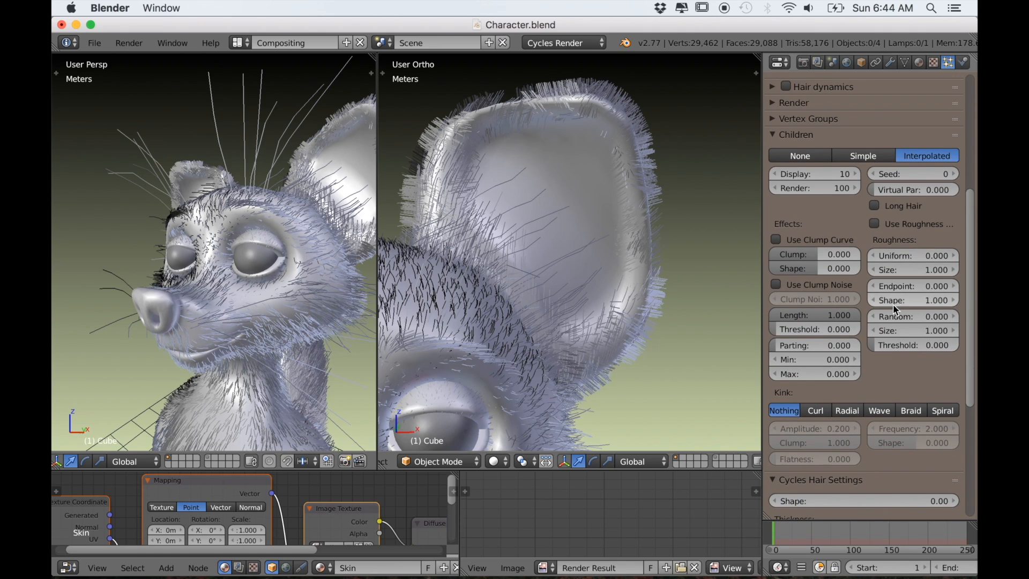
drag(913, 286, 960, 286)
scroll(594, 246, down, 3)
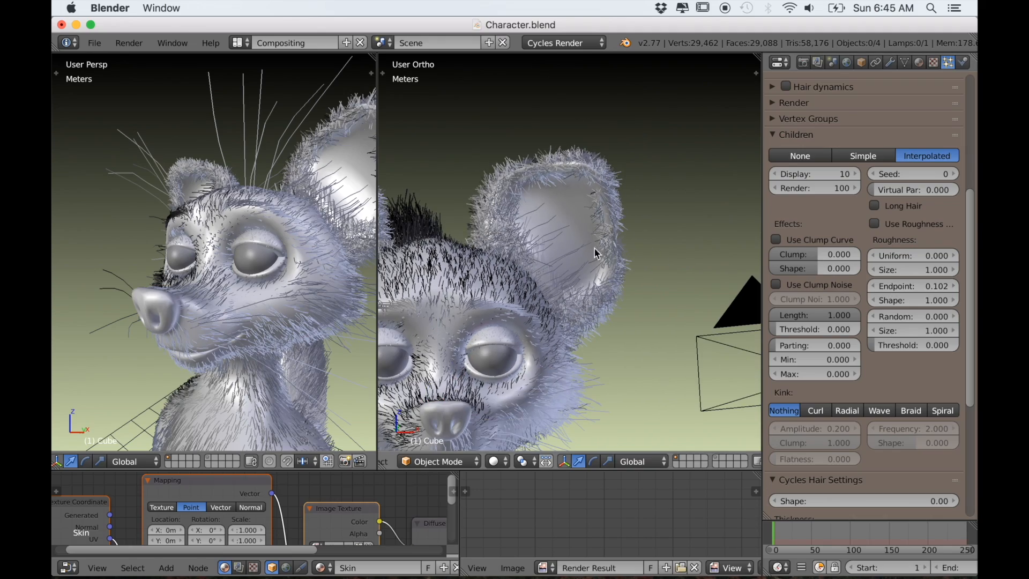
shift+middle_drag(537, 257, 609, 346)
scroll(670, 261, down, 2)
scroll(590, 281, up, 4)
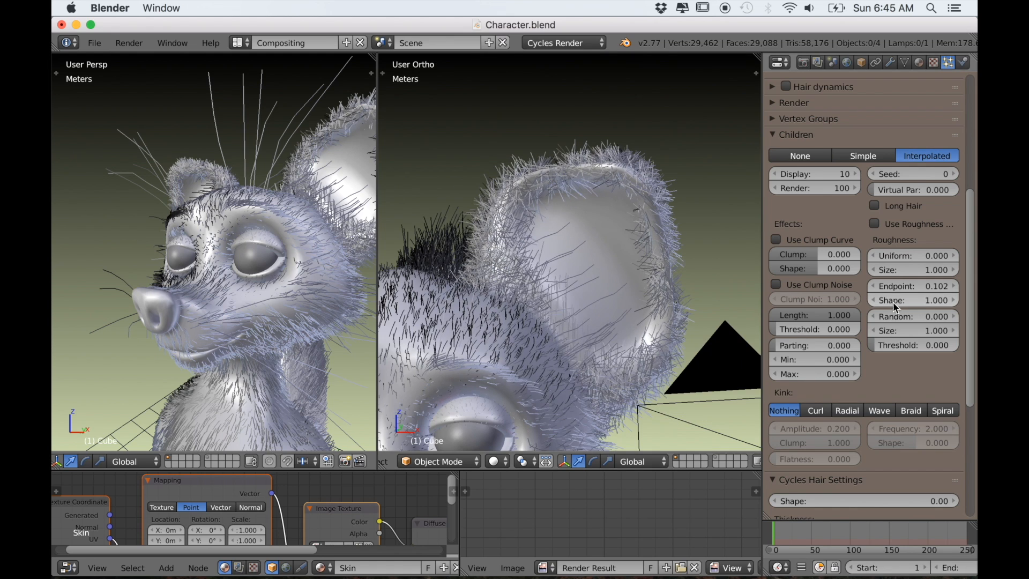
Shorten the Ear Rim hair length to 0.020 and check both ears from the front
scroll(883, 247, up, 10)
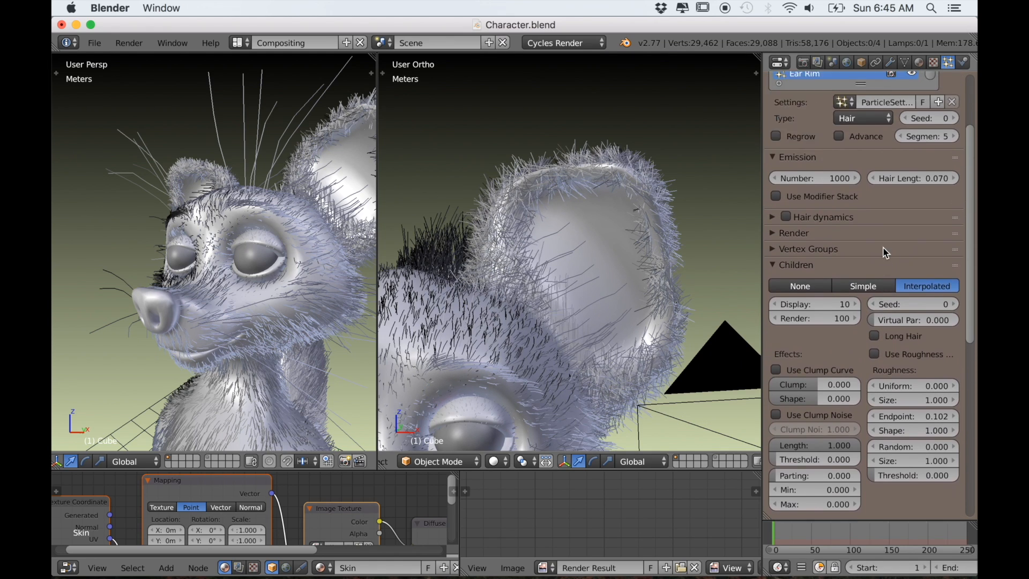
click(873, 280)
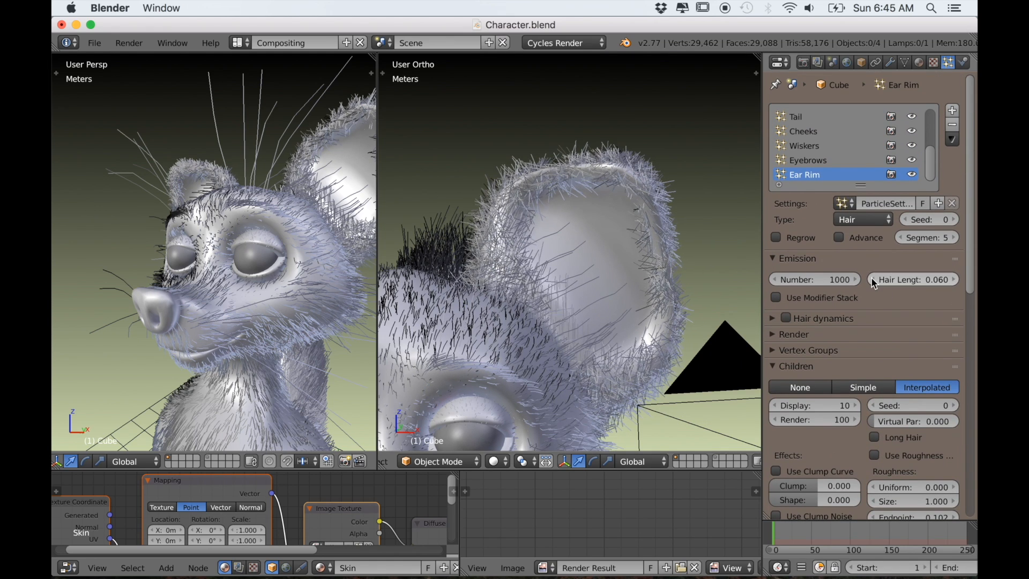
click(874, 280)
click(875, 280)
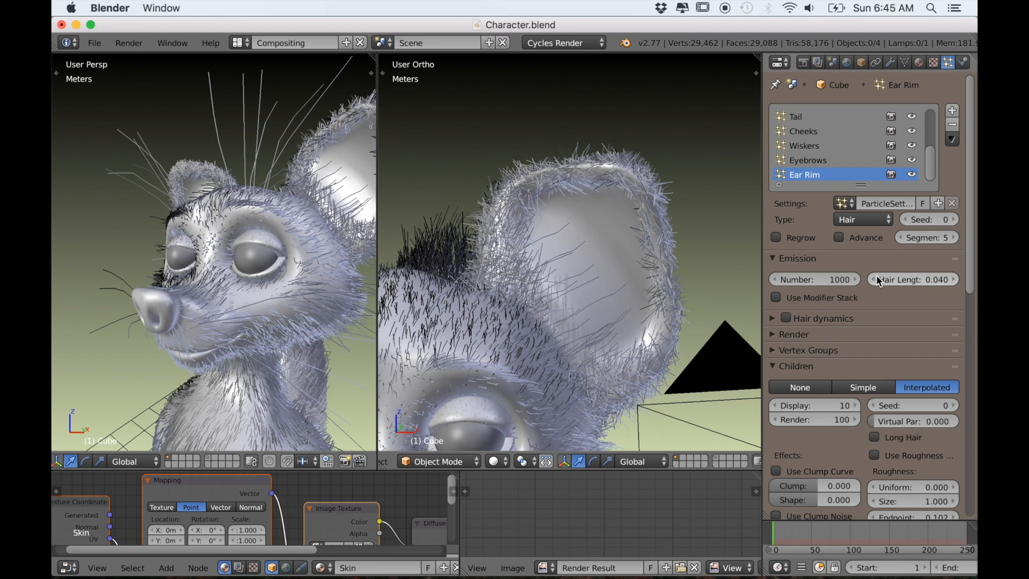
click(874, 280)
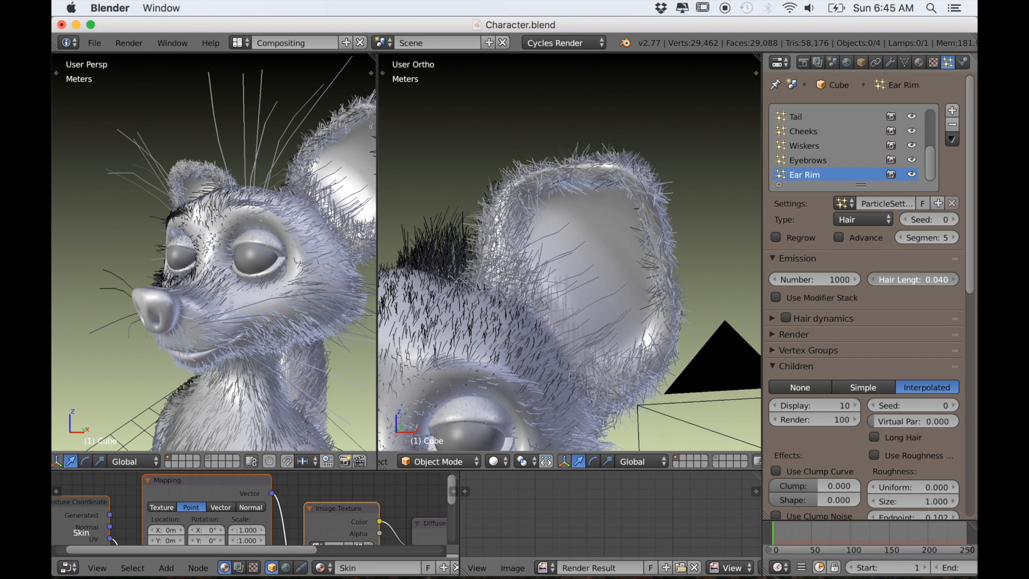
click(874, 280)
scroll(638, 285, down, 5)
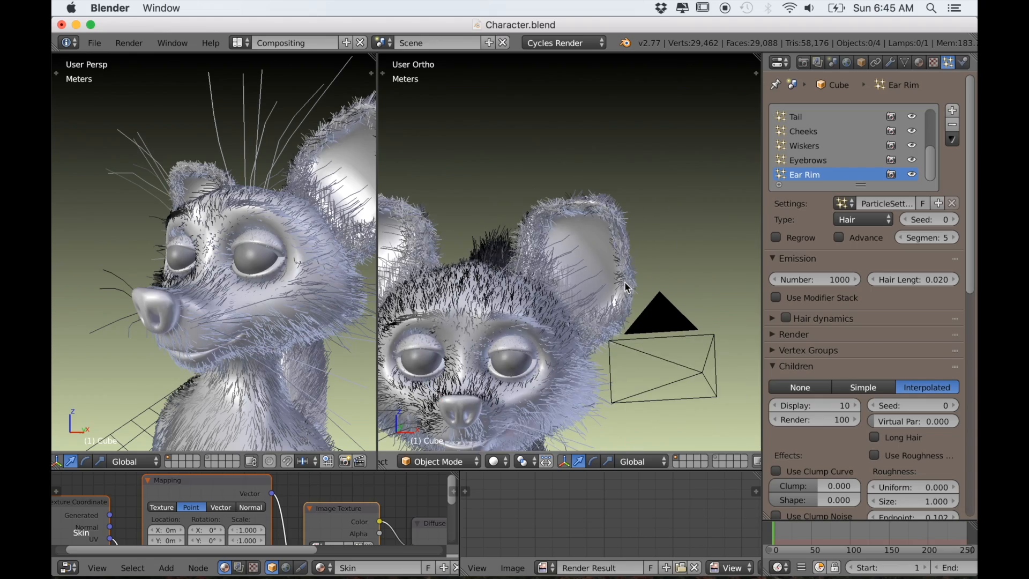
scroll(604, 245, up, 5)
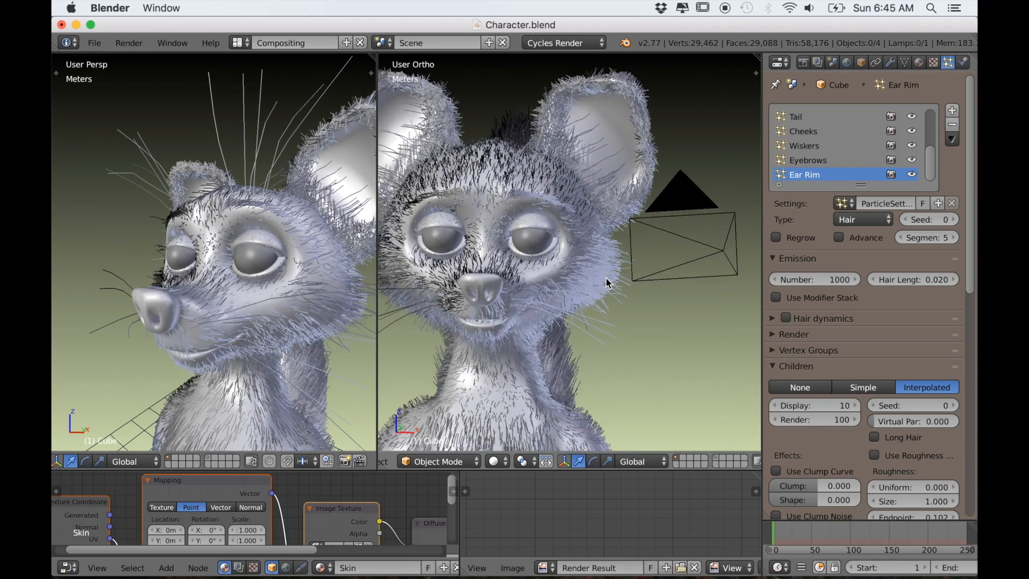
middle_drag(635, 288, 626, 302)
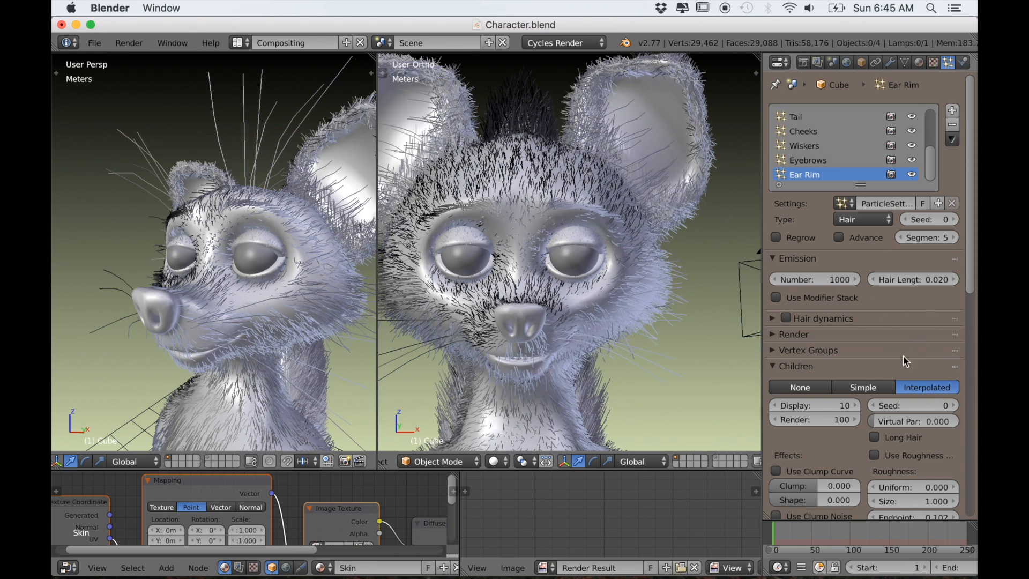
Try an Ear Rim hair length of 0.000, and bring it back to 0.020
click(874, 281)
click(874, 282)
scroll(660, 301, down, 5)
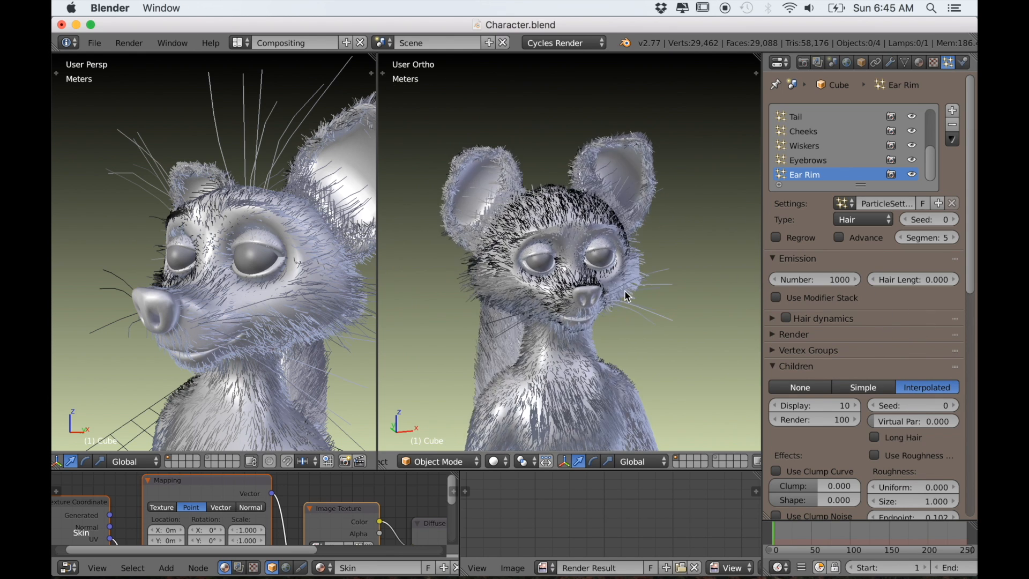
click(954, 280)
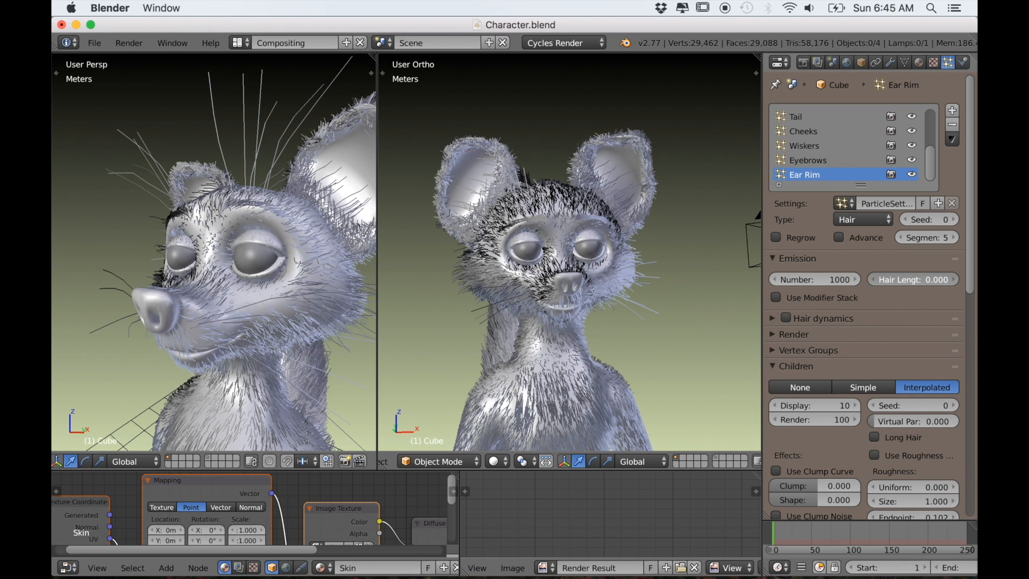
scroll(728, 323, up, 3)
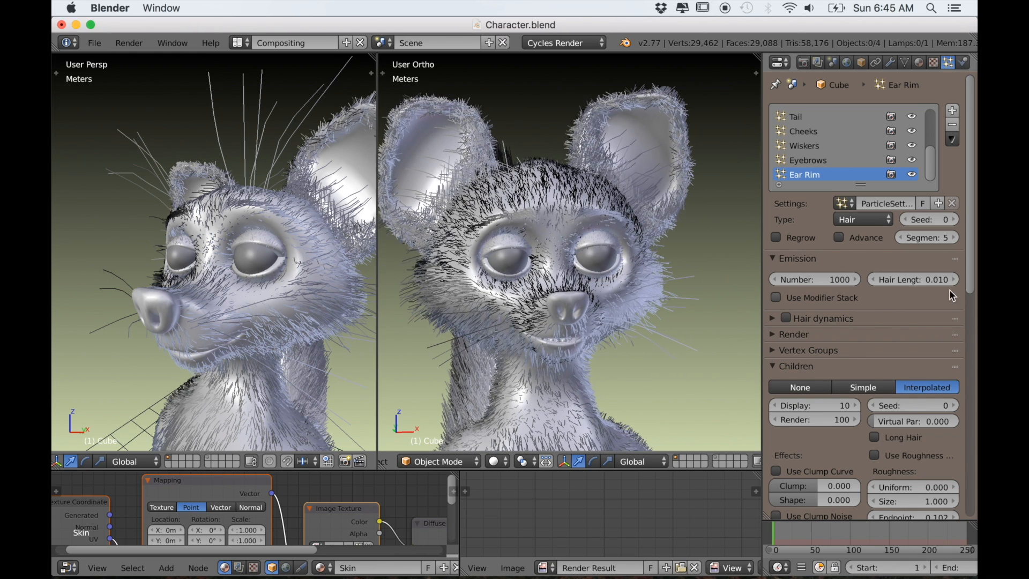
scroll(702, 311, down, 5)
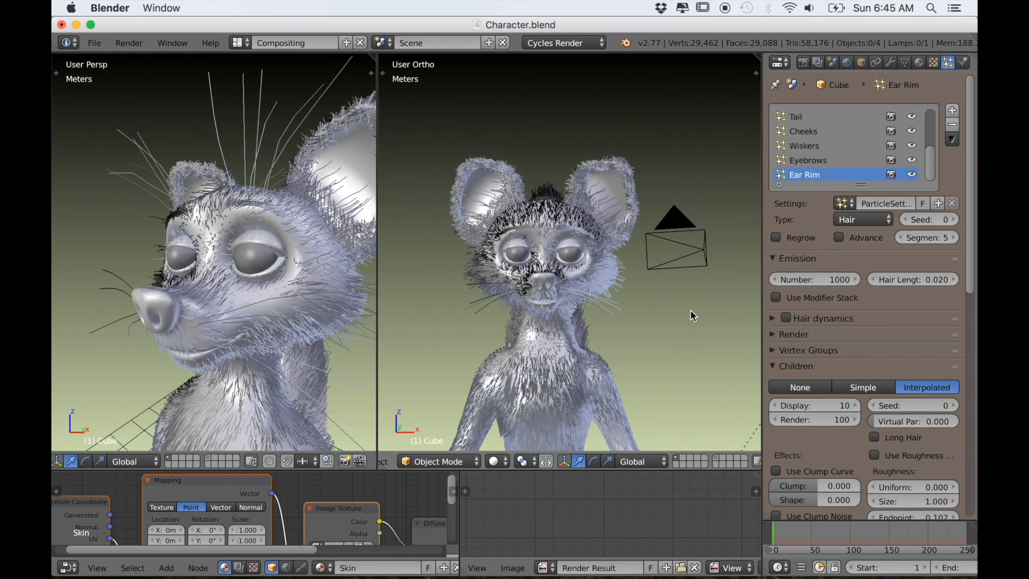
Set the Ear Rim children's length to 0.700 and the length threshold to 0.300
scroll(857, 434, down, 5)
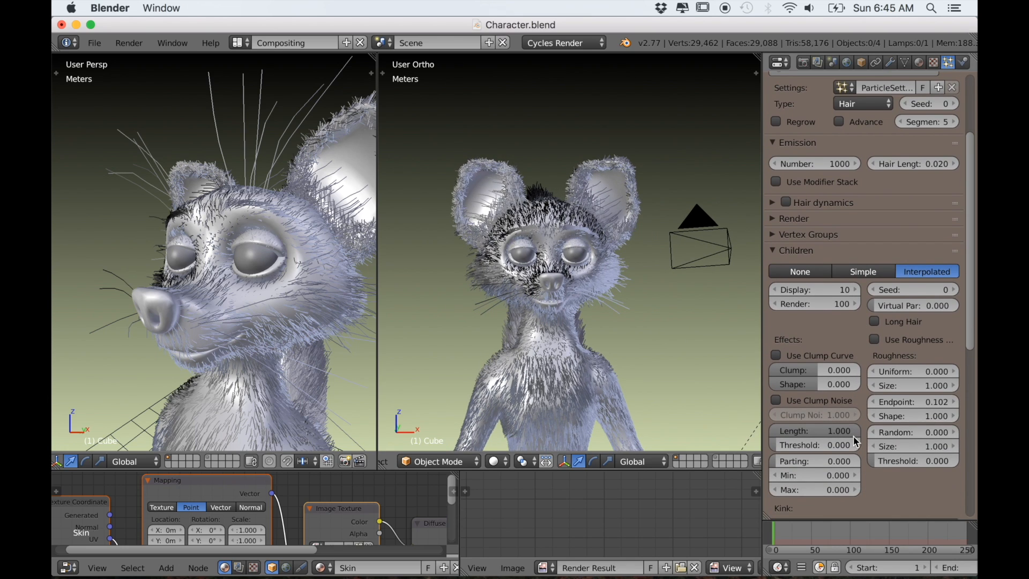
scroll(832, 437, down, 2)
click(822, 374)
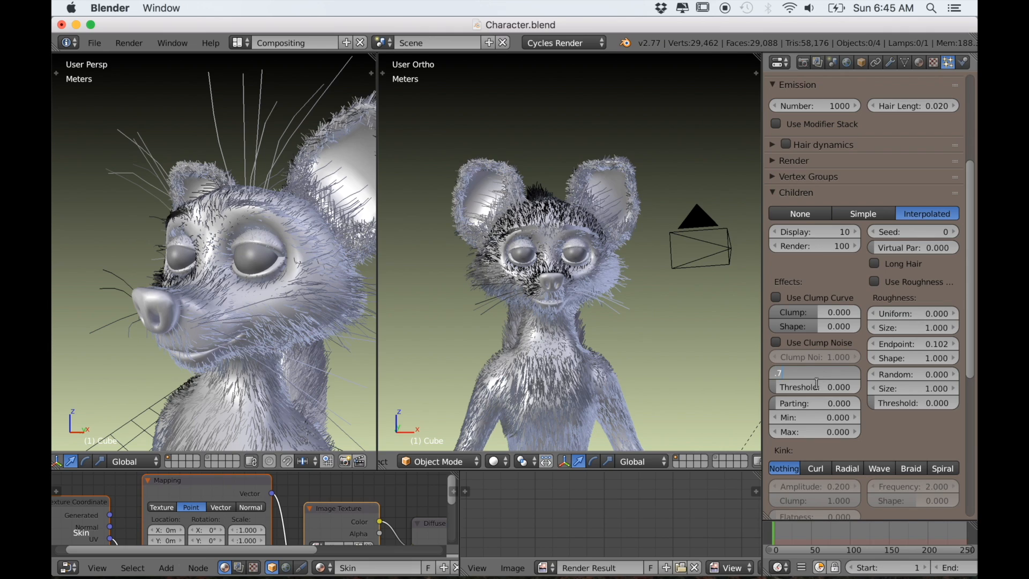
click(814, 387)
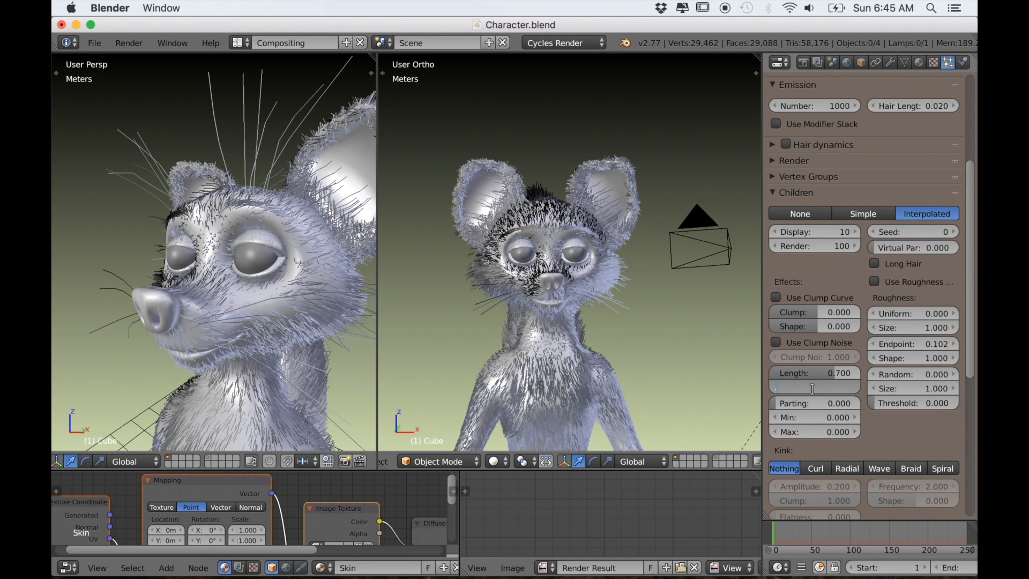
key(Return)
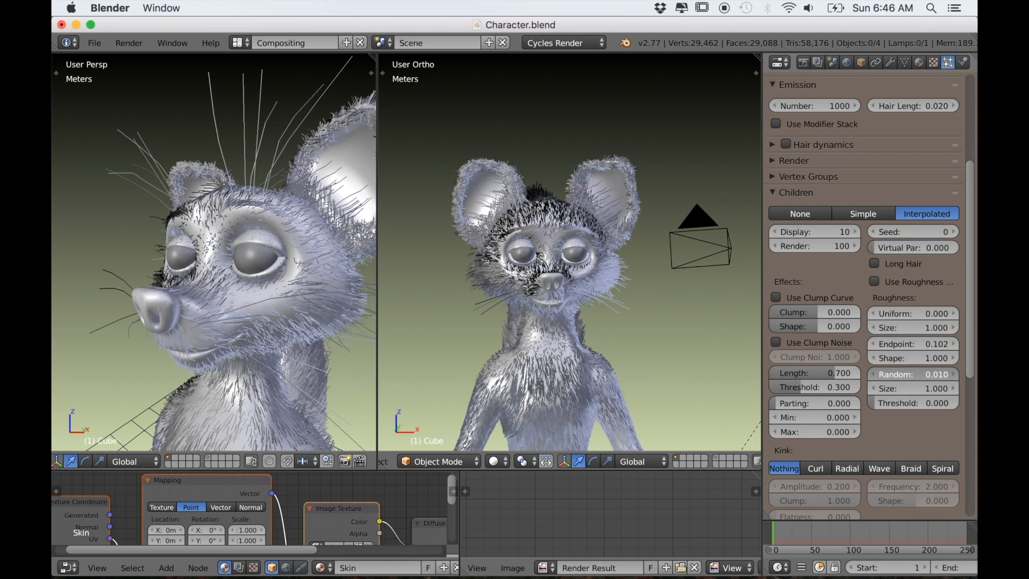
Set the Ear Rim children's random roughness to 0.014 and inspect the fur on the head up close
drag(876, 377, 880, 376)
scroll(638, 363, down, 1)
middle_drag(635, 363, 619, 366)
shift+middle_drag(618, 367, 628, 397)
scroll(617, 405, up, 6)
shift+middle_drag(628, 397, 654, 293)
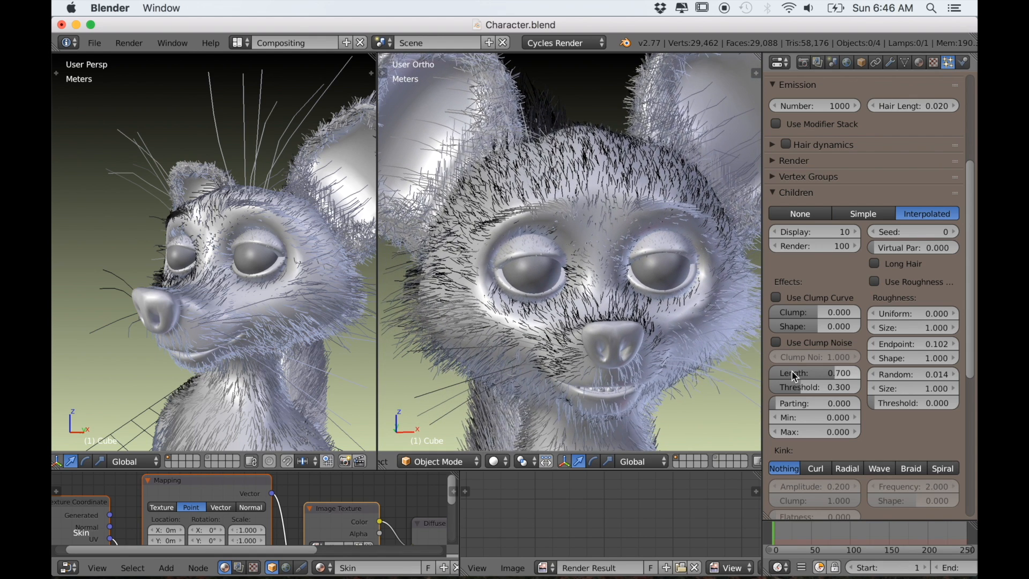
Open the root thickness of the Ear Rim hair for editing in the Cycles hair settings
click(774, 194)
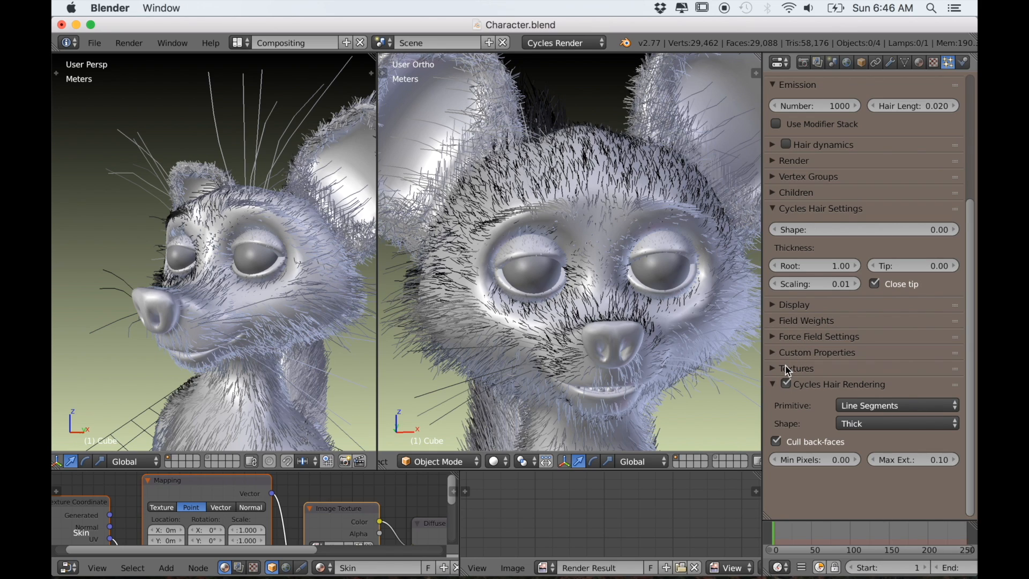
click(809, 266)
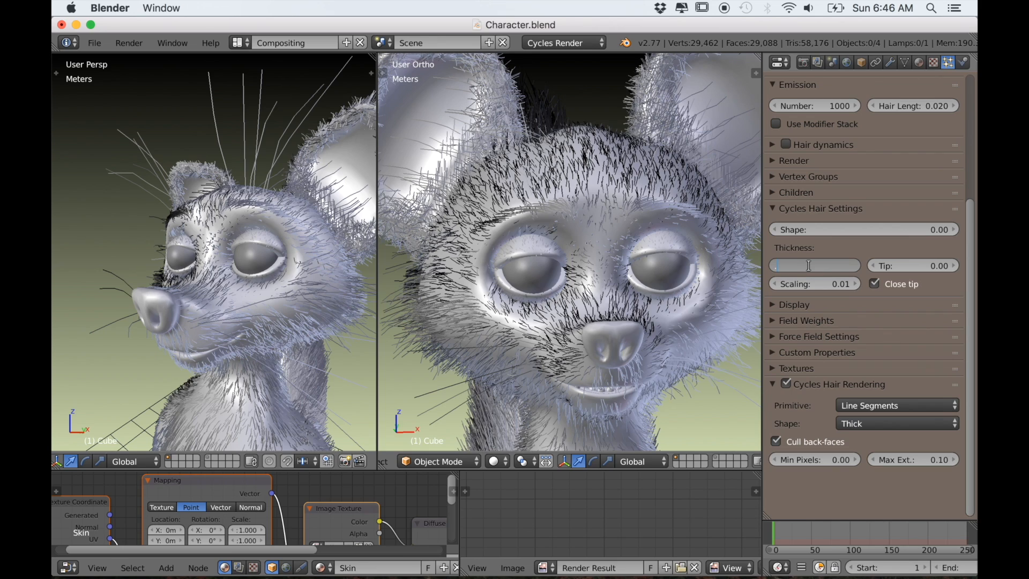
Set the Ear Rim hair's root thickness to 0.20 and assign the Hair material for its rendering
text(.2)
key(Return)
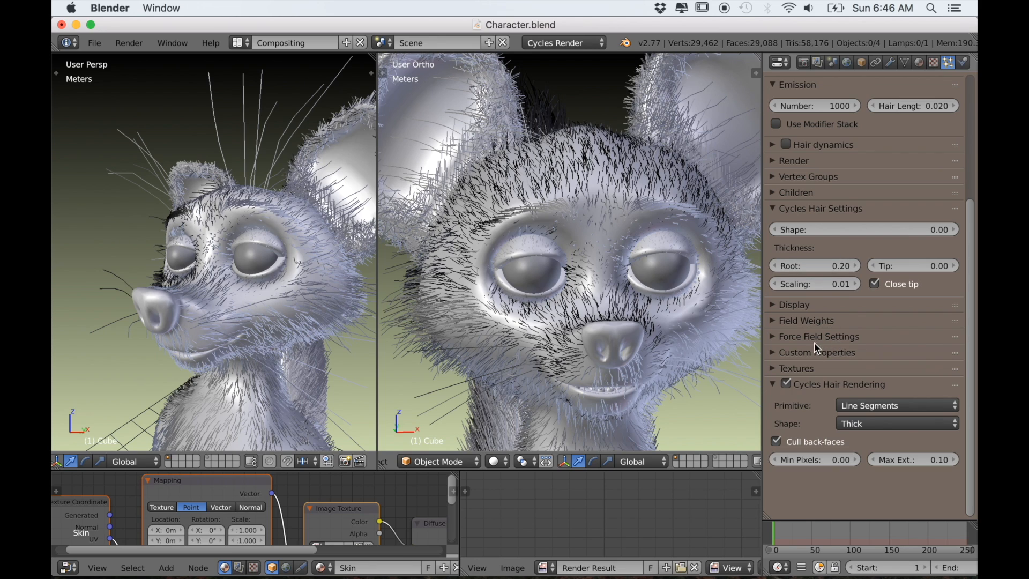
scroll(799, 368, up, 5)
click(776, 268)
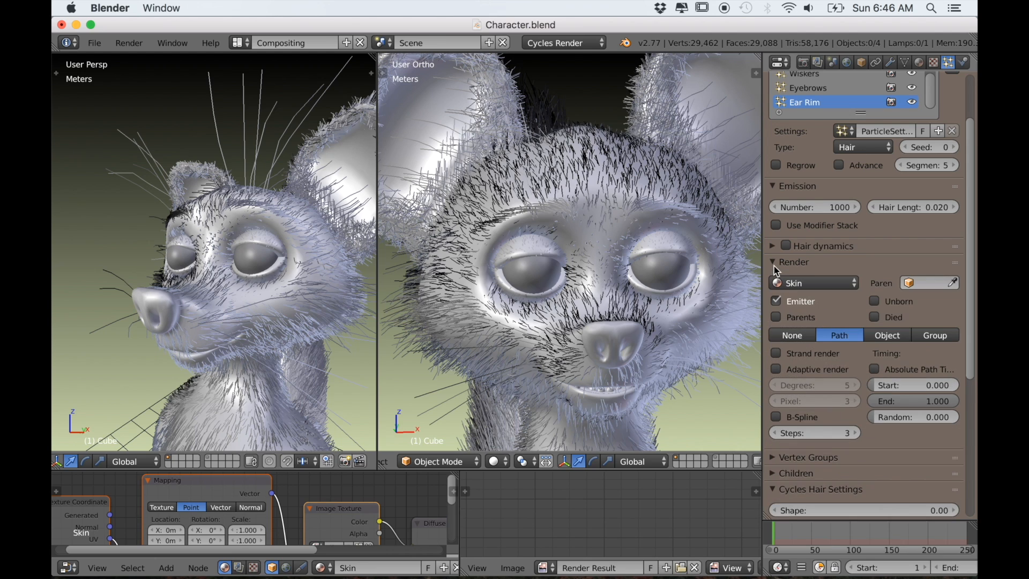
click(782, 282)
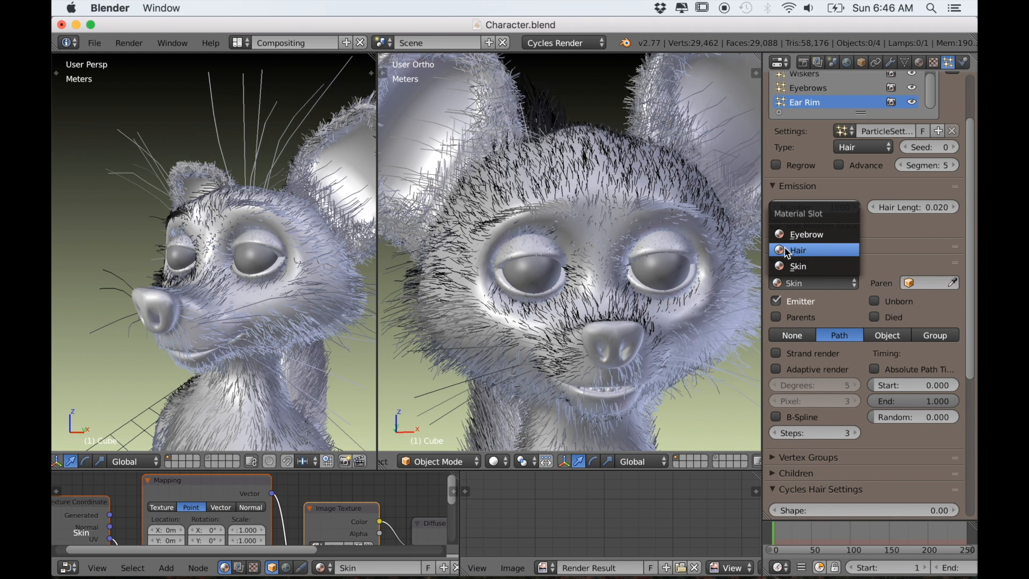
click(787, 250)
Examine the fur on the rims and backs of both ears from behind and from the front
scroll(642, 339, down, 4)
middle_drag(644, 344, 432, 348)
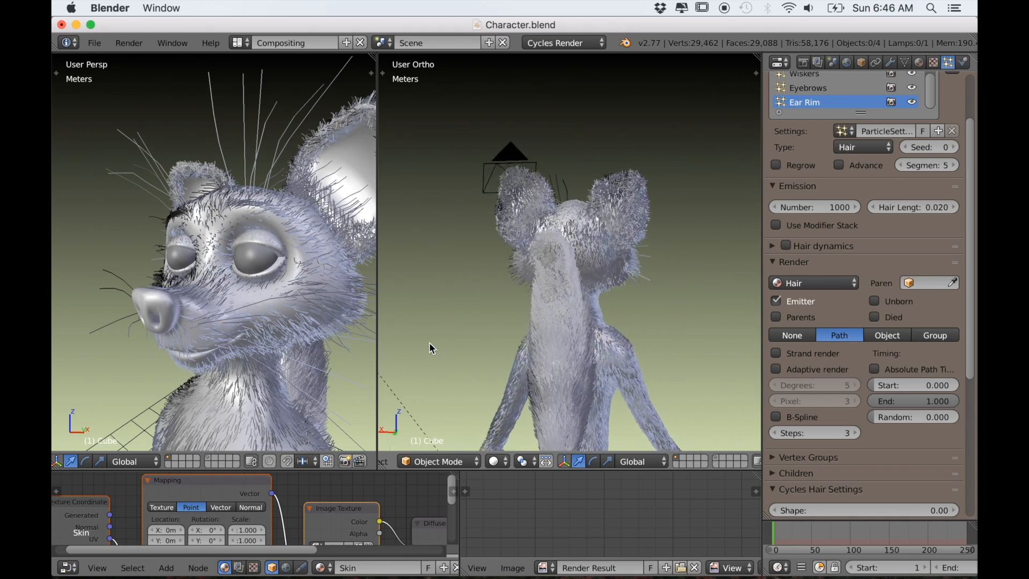
scroll(343, 337, up, 5)
scroll(456, 308, up, 5)
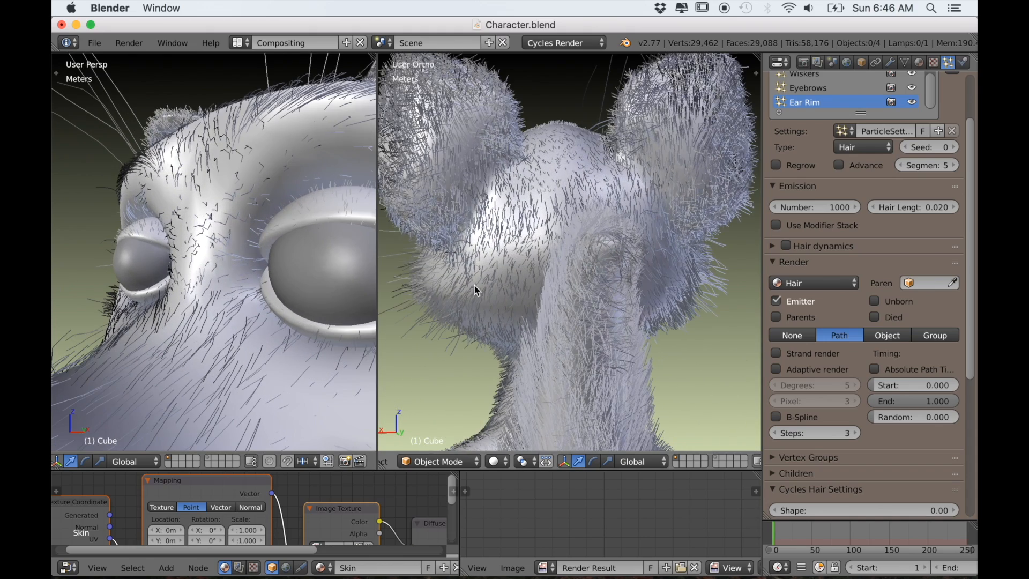
shift+middle_drag(474, 284, 485, 331)
scroll(200, 264, down, 3)
shift+middle_drag(220, 256, 115, 322)
scroll(115, 322, up, 2)
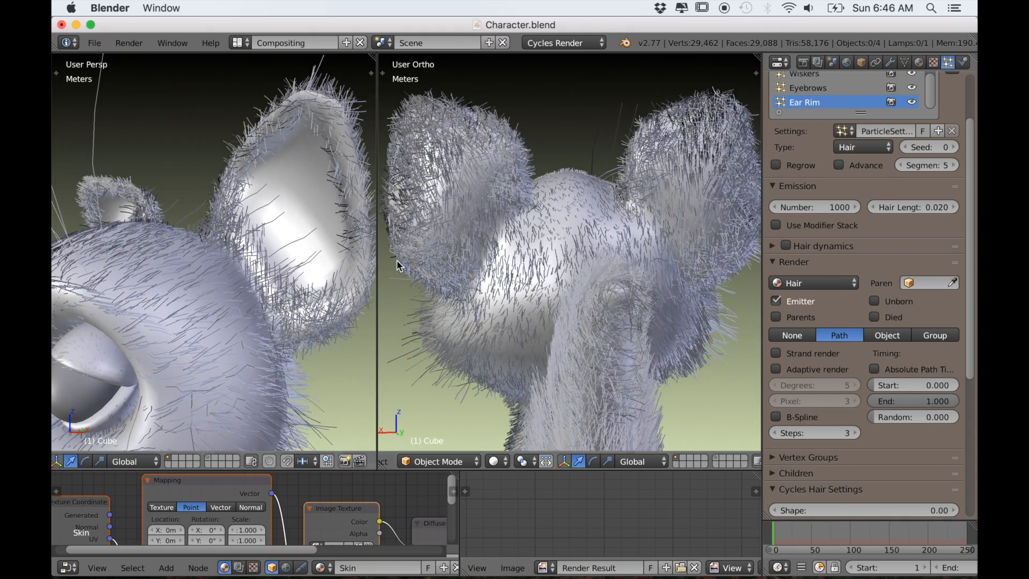
middle_drag(397, 259, 602, 233)
scroll(600, 255, down, 3)
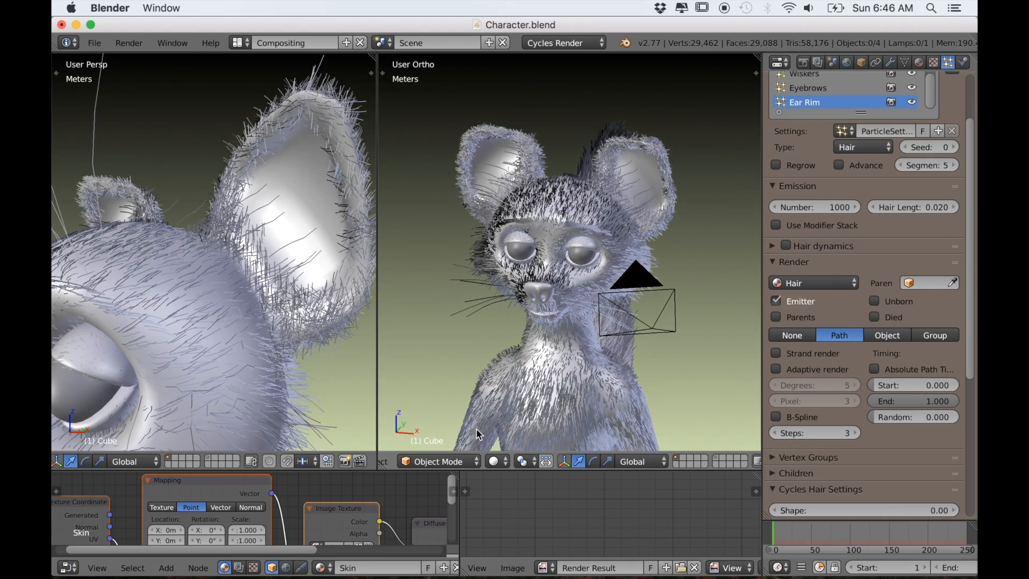
click(494, 461)
click(445, 461)
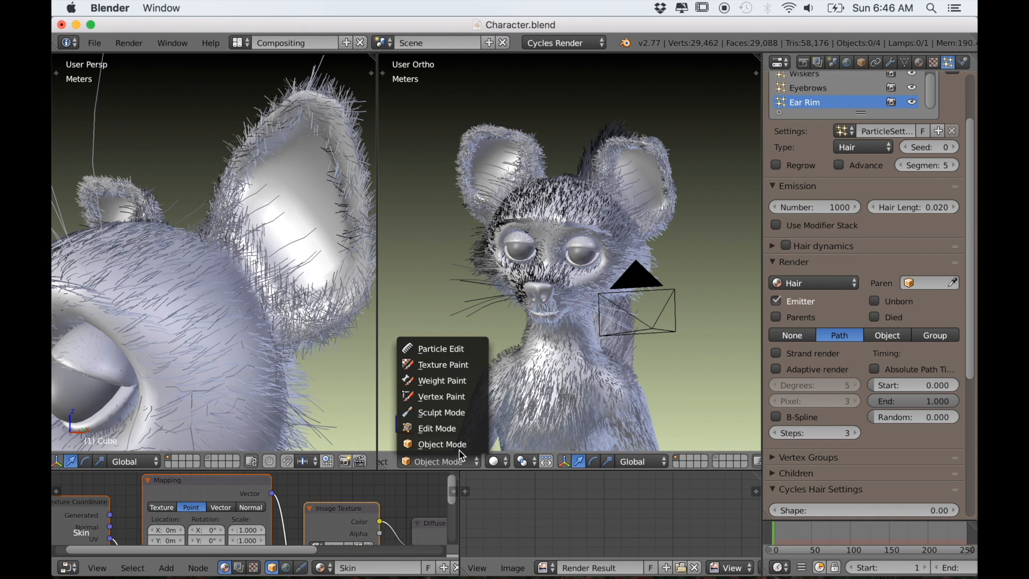
click(445, 353)
mouse_move(579, 332)
middle_down()
mouse_move(561, 351)
mouse_move(471, 329)
mouse_move(527, 329)
mouse_move(561, 344)
middle_up()
scroll(527, 329, up, 3)
click(435, 462)
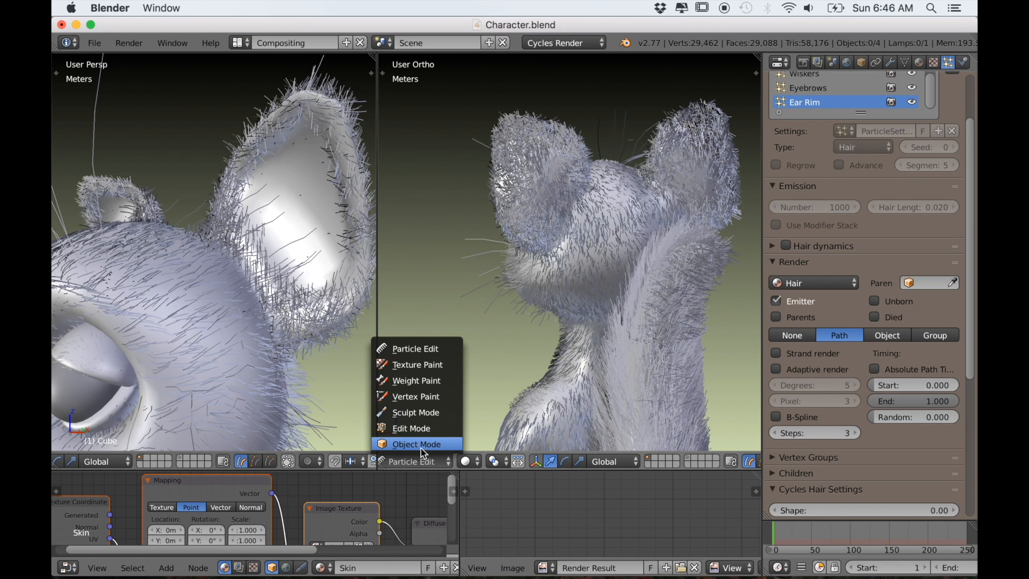
click(420, 448)
Set the Ear Rim particle system's emission number to 2000
click(826, 210)
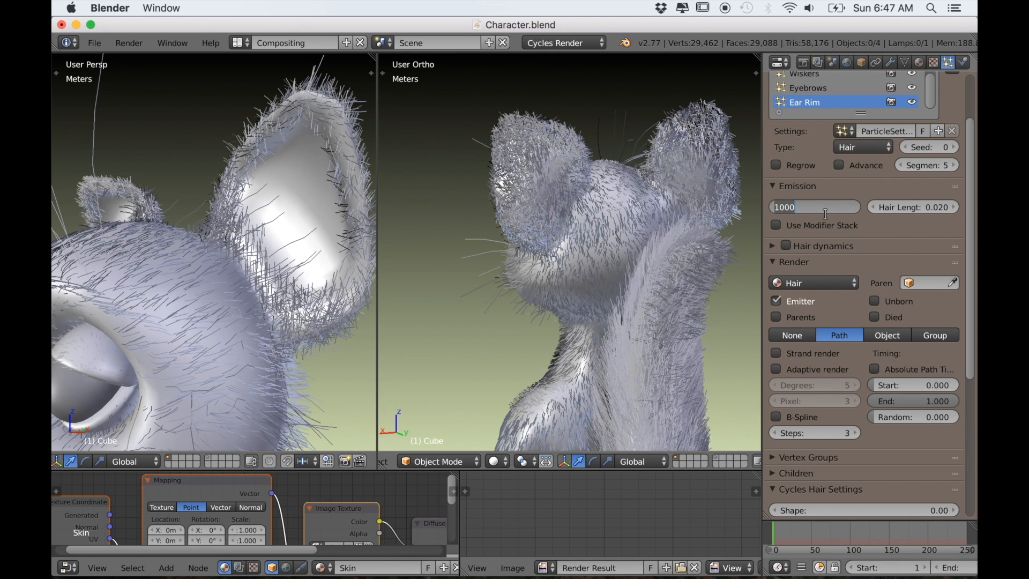
text(2000)
key(Return)
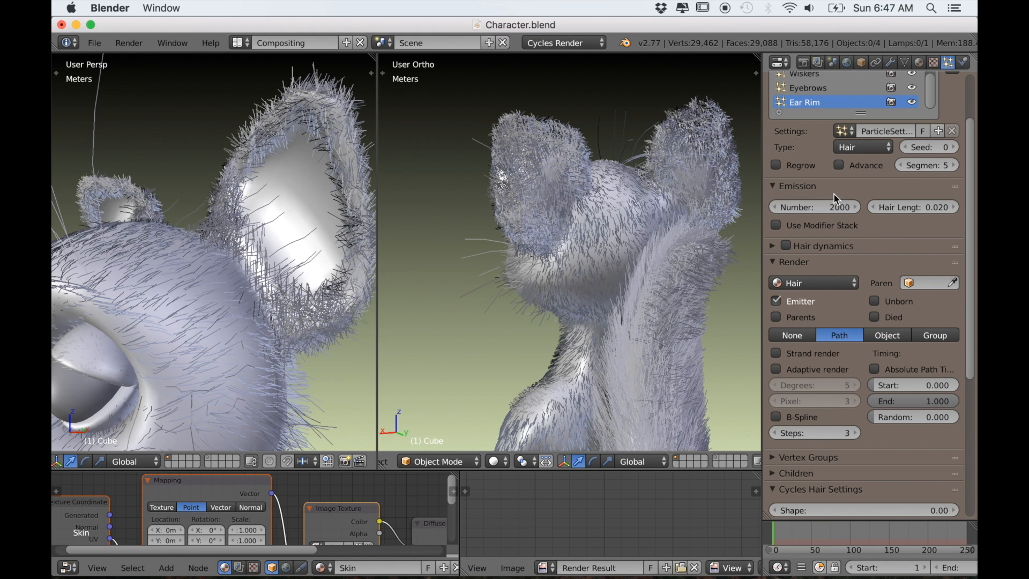
Switch the character to Particle Edit mode on the Ear Rim system and show the brush tools with Comb active
middle_drag(540, 243, 452, 265)
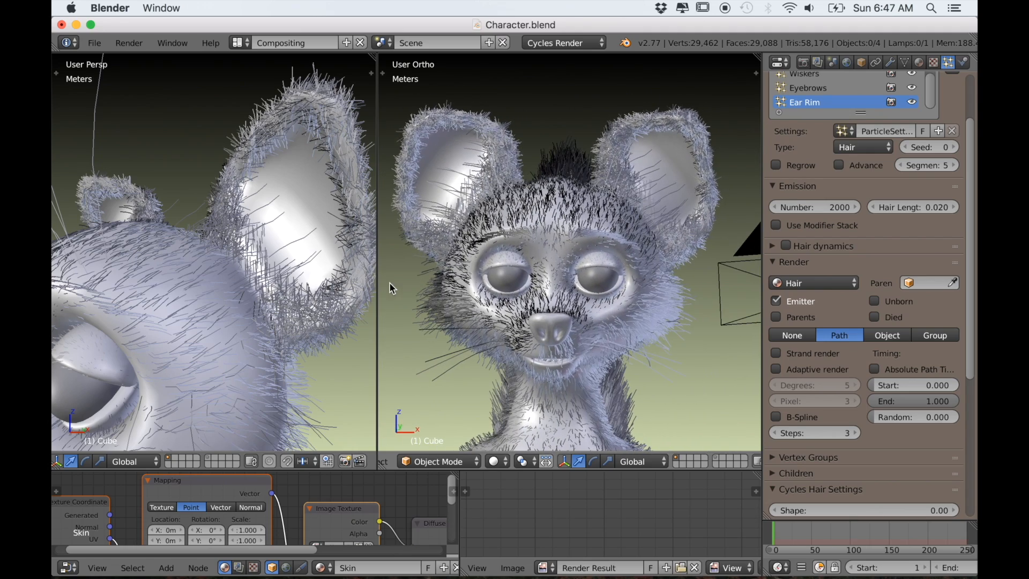
scroll(521, 312, up, 1)
shift+middle_drag(526, 313, 562, 314)
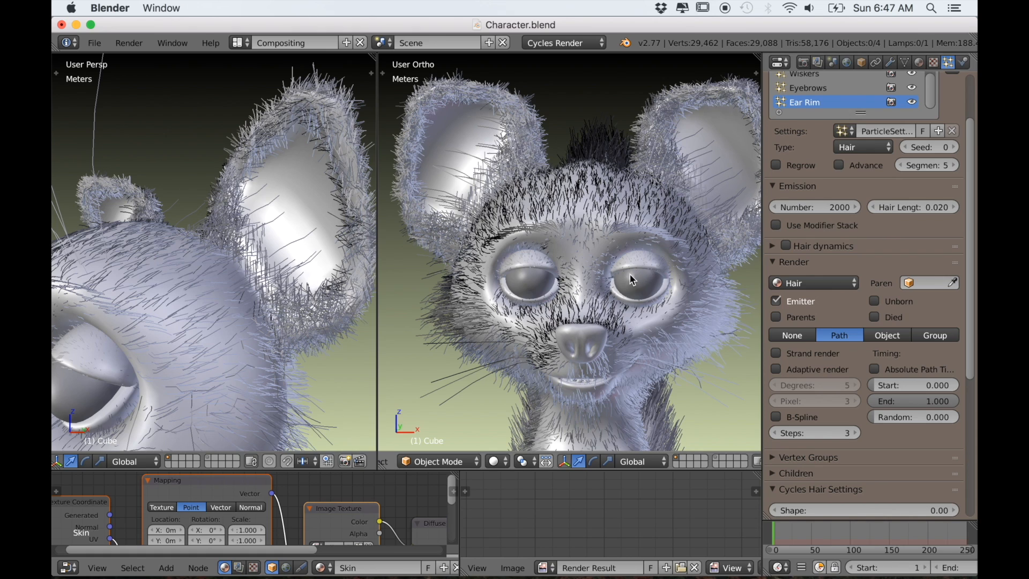
shift+middle_drag(603, 297, 595, 300)
scroll(825, 367, down, 4)
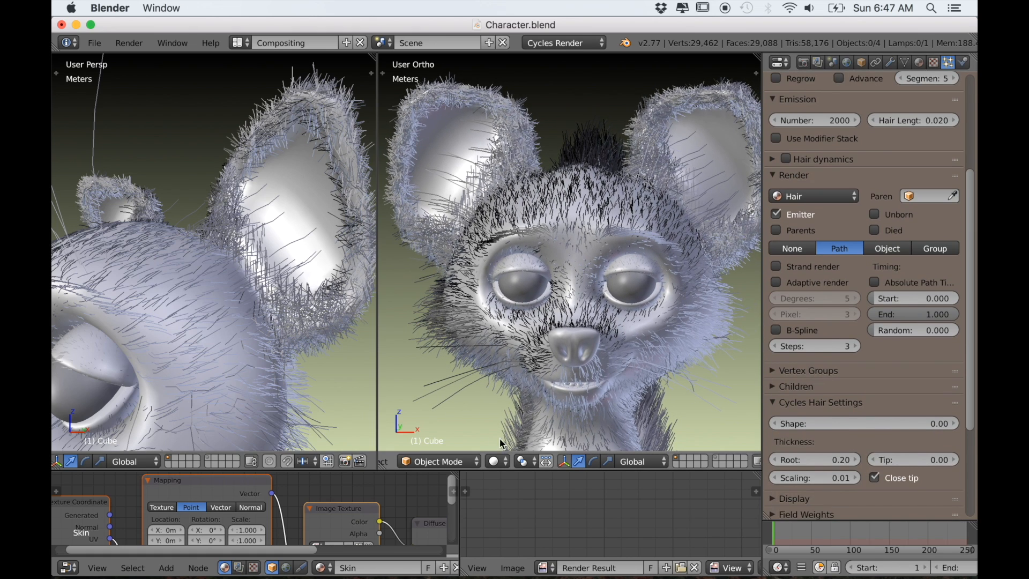
click(464, 462)
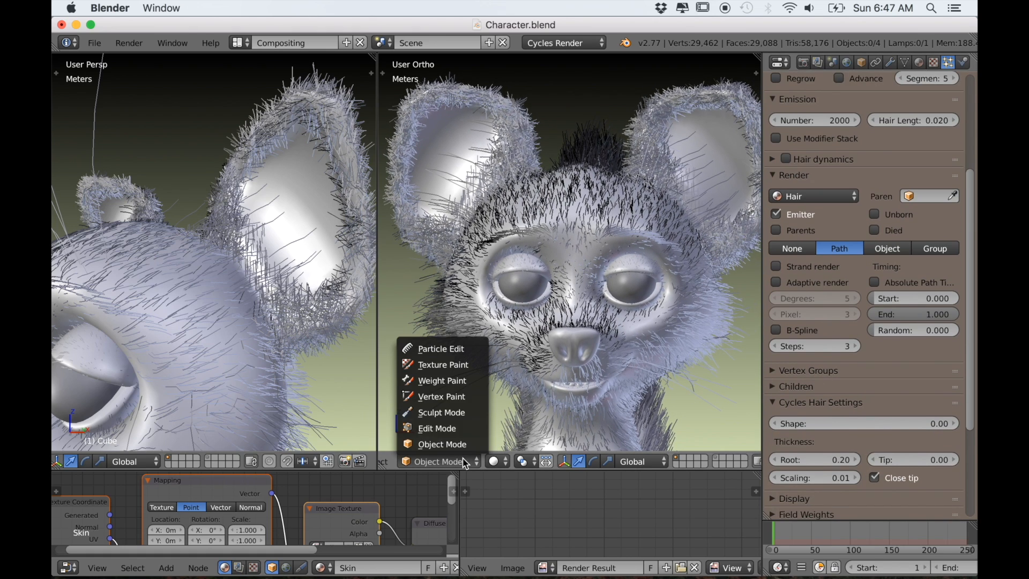
click(453, 352)
scroll(488, 336, down, 5)
mouse_move(488, 336)
middle_down()
mouse_move(519, 333)
mouse_move(425, 317)
mouse_move(753, 328)
mouse_move(370, 324)
middle_up()
key(t)
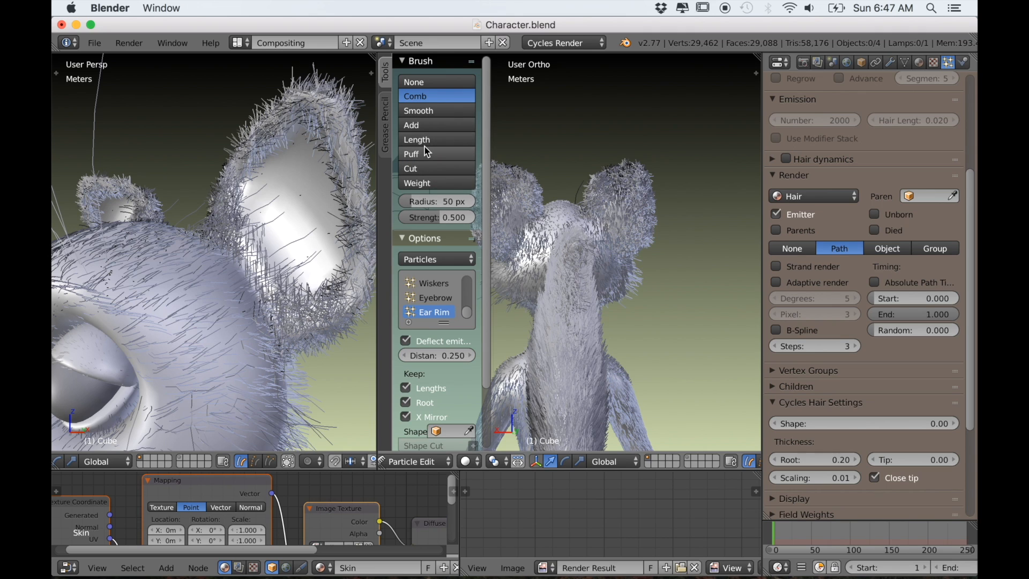
mouse_move(654, 319)
middle_down()
mouse_move(639, 317)
mouse_move(676, 320)
middle_up()
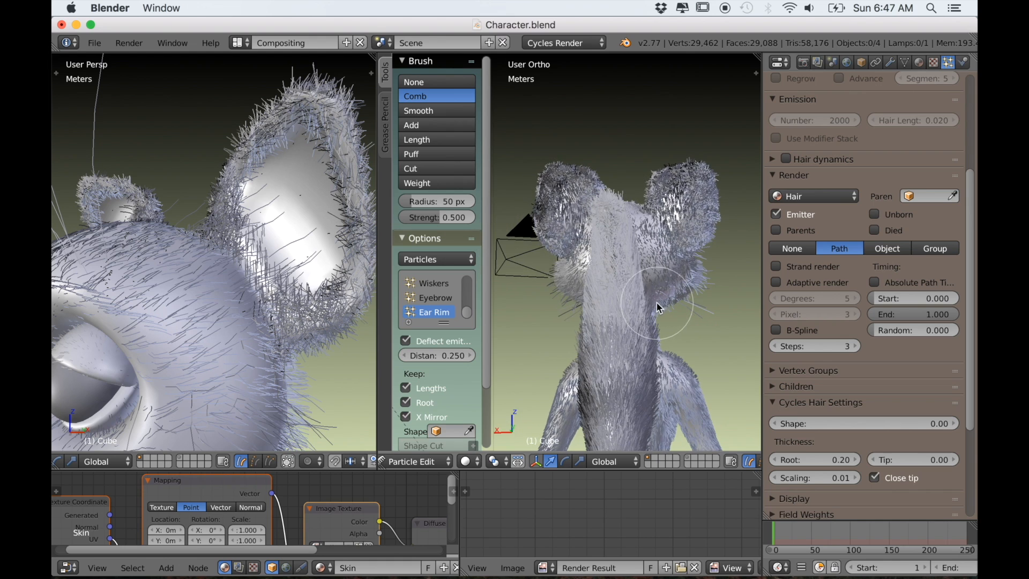
Comb the Ear Rim hair along the ear edges with X Mirror on
key(KP_1)
shift+middle_drag(590, 298, 685, 316)
scroll(643, 306, up, 3)
shift+middle_drag(606, 294, 664, 307)
mouse_move(596, 281)
mouse_down()
mouse_move(535, 246)
mouse_move(532, 162)
mouse_move(603, 144)
mouse_move(631, 177)
mouse_move(668, 158)
mouse_up()
shift+middle_drag(706, 232, 621, 222)
drag(698, 207, 669, 154)
shift+middle_drag(677, 186, 608, 193)
mouse_move(628, 179)
mouse_down()
mouse_move(637, 136)
mouse_move(671, 124)
mouse_move(697, 151)
mouse_move(735, 214)
mouse_move(695, 269)
mouse_move(712, 284)
mouse_up()
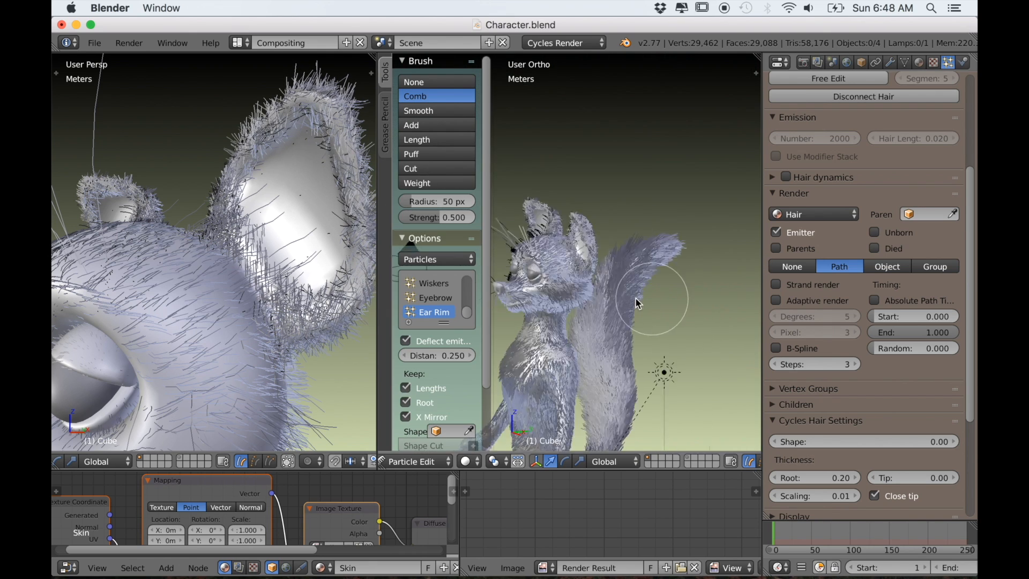
Examine the combed ear fur up close from behind and from the side
mouse_move(636, 303)
middle_down()
mouse_move(527, 280)
mouse_move(627, 365)
mouse_move(647, 285)
middle_up()
scroll(542, 292, up, 5)
scroll(610, 335, up, 3)
scroll(646, 278, up, 3)
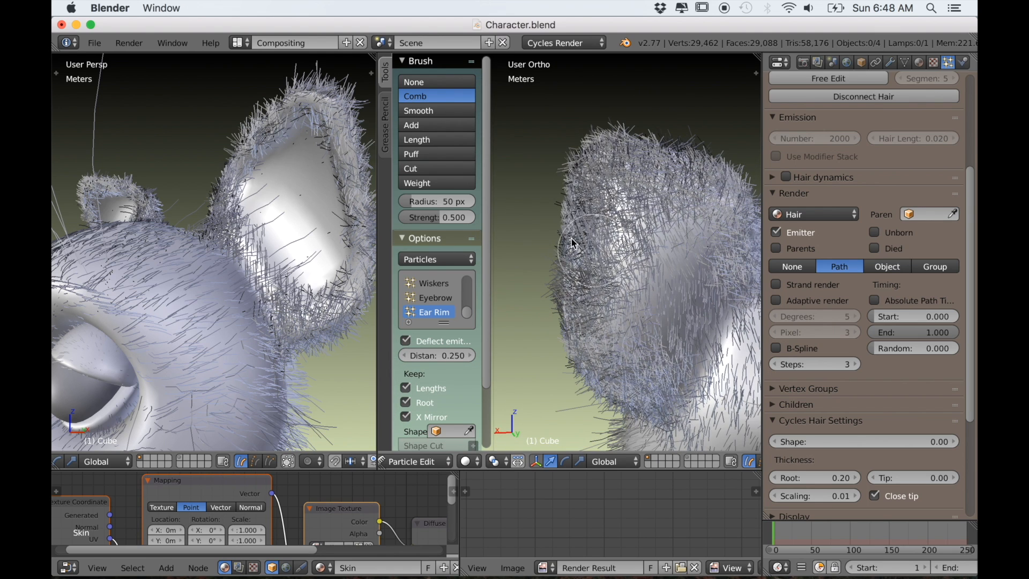
scroll(593, 251, down, 5)
shift+middle_drag(702, 247, 575, 260)
middle_drag(658, 251, 643, 278)
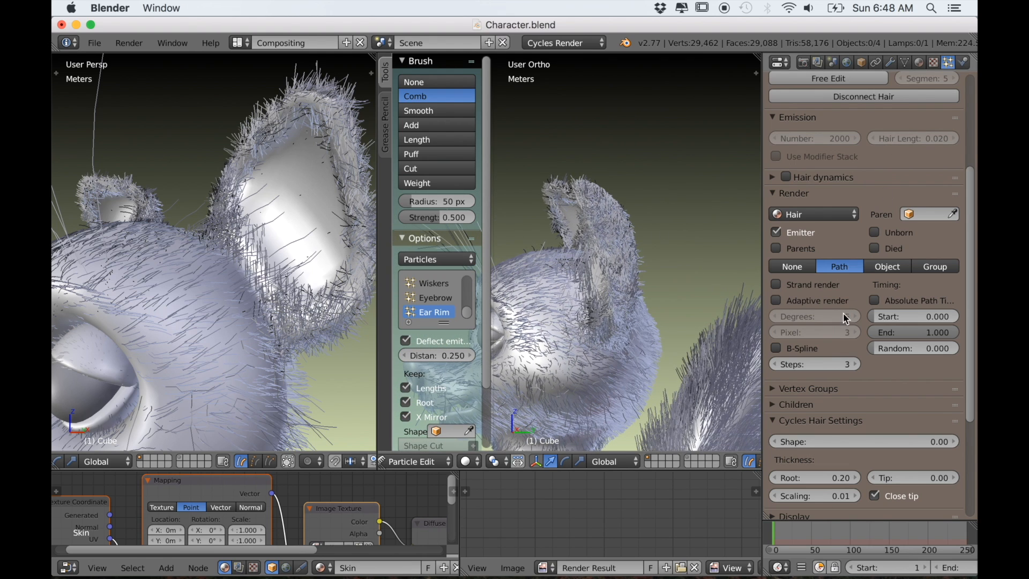
Reduce the Endpoint roughness of the Ear Rim's child hairs to 0.058
scroll(816, 221, up, 6)
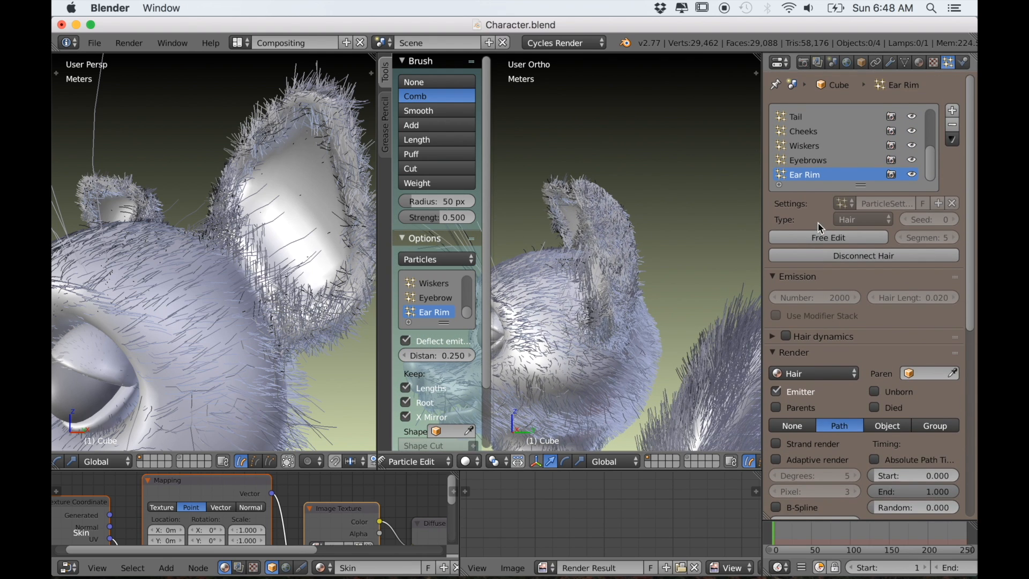
scroll(818, 225, down, 8)
click(796, 333)
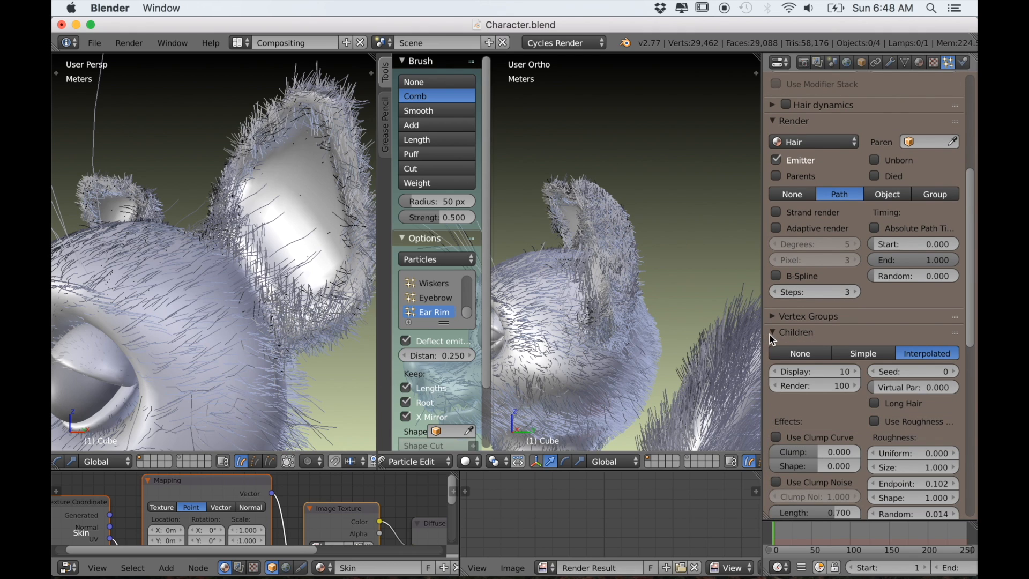
scroll(804, 343, down, 3)
click(938, 411)
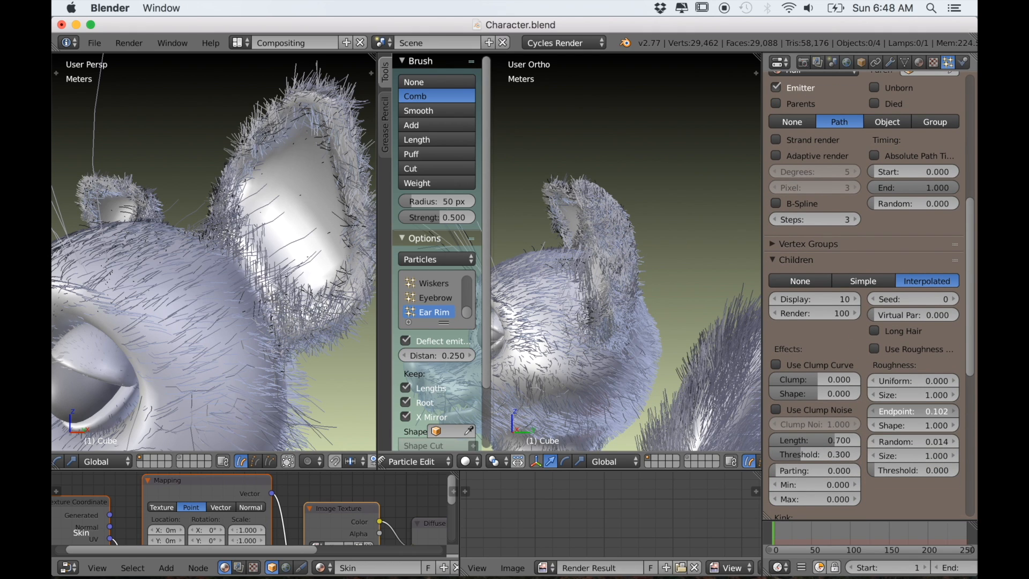
drag(937, 411, 930, 411)
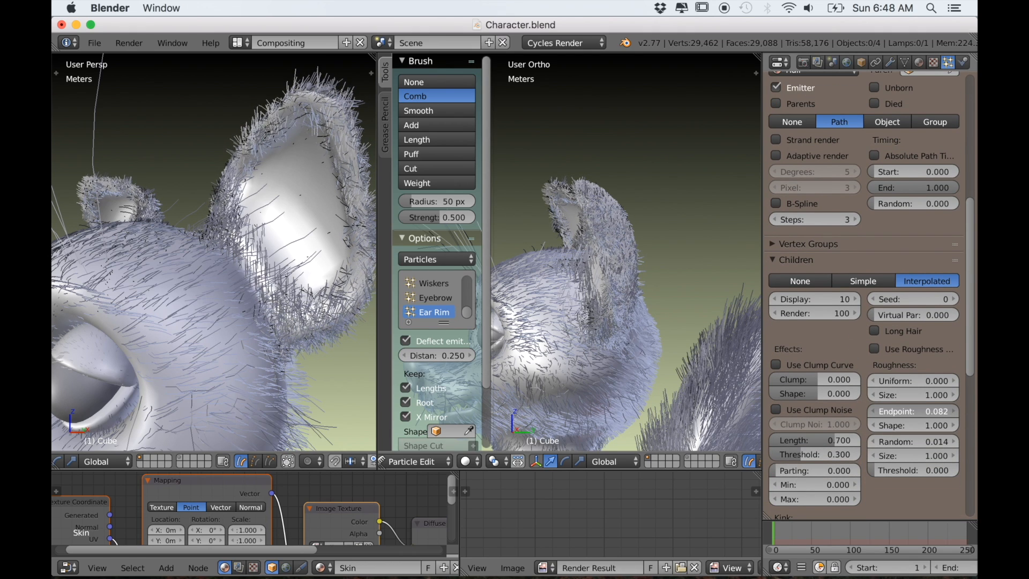
drag(927, 411, 915, 411)
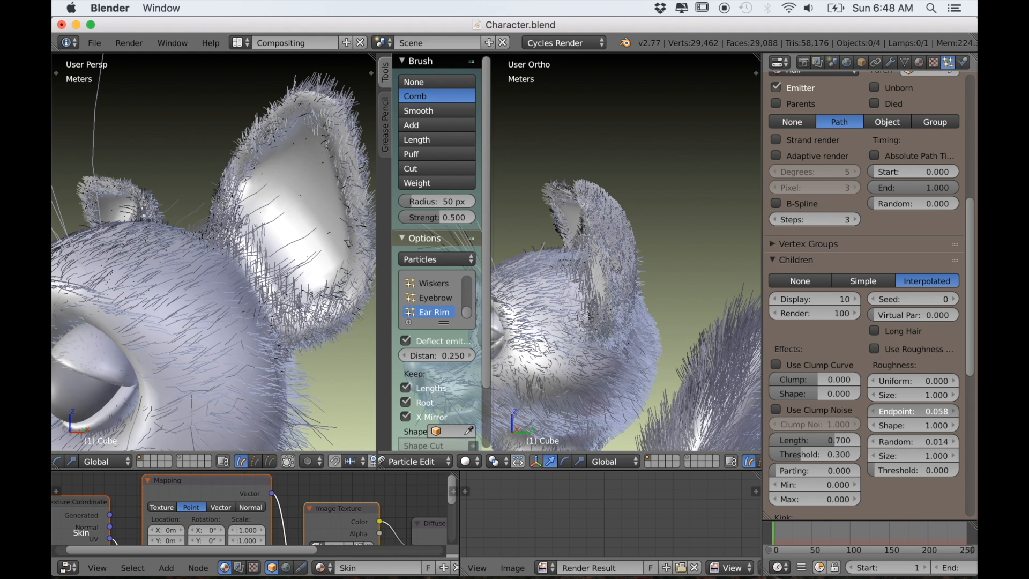
Select the eye sphere in Object Mode and move its Array modifier above the Subdivision Surface modifier
middle_drag(701, 311, 760, 279)
scroll(367, 274, up, 2)
scroll(539, 265, up, 5)
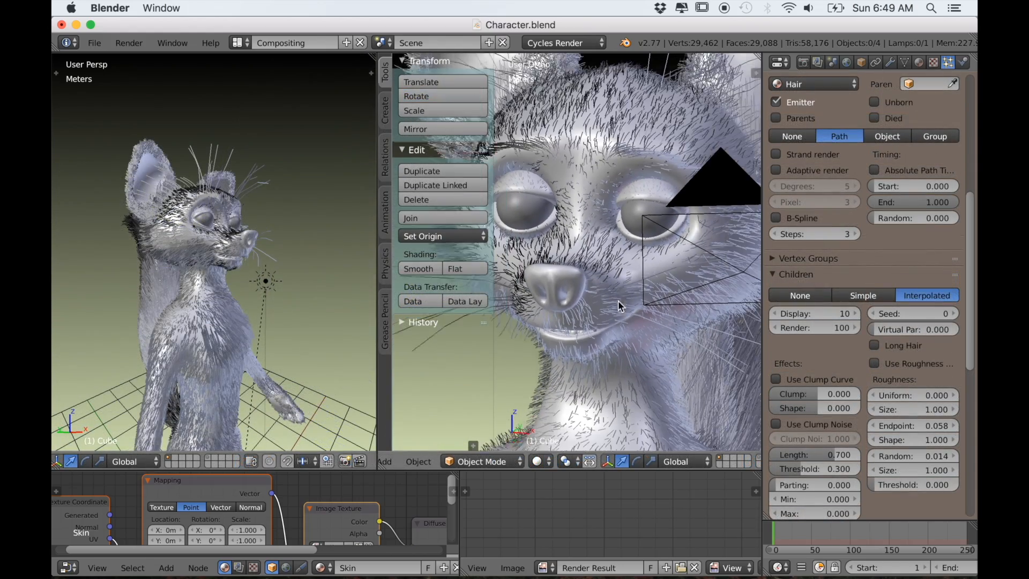
scroll(638, 300, up, 5)
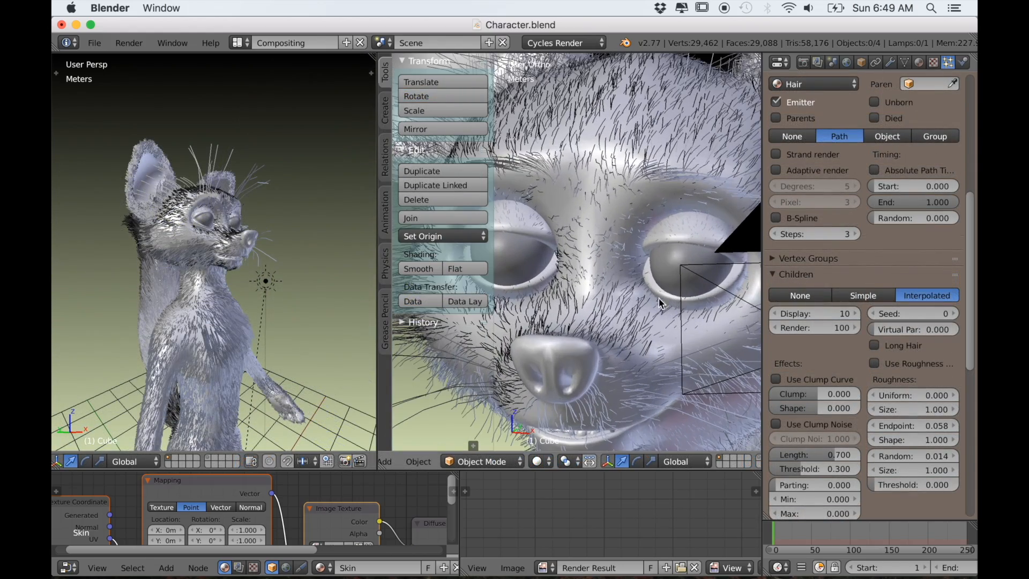
middle_drag(570, 299, 579, 300)
key(t)
right_click(673, 254)
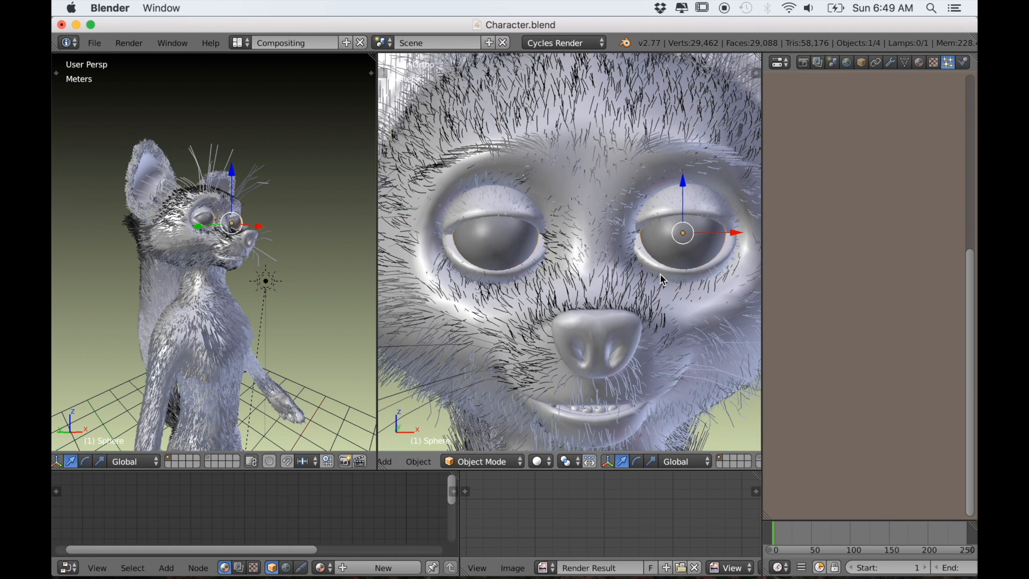
click(891, 63)
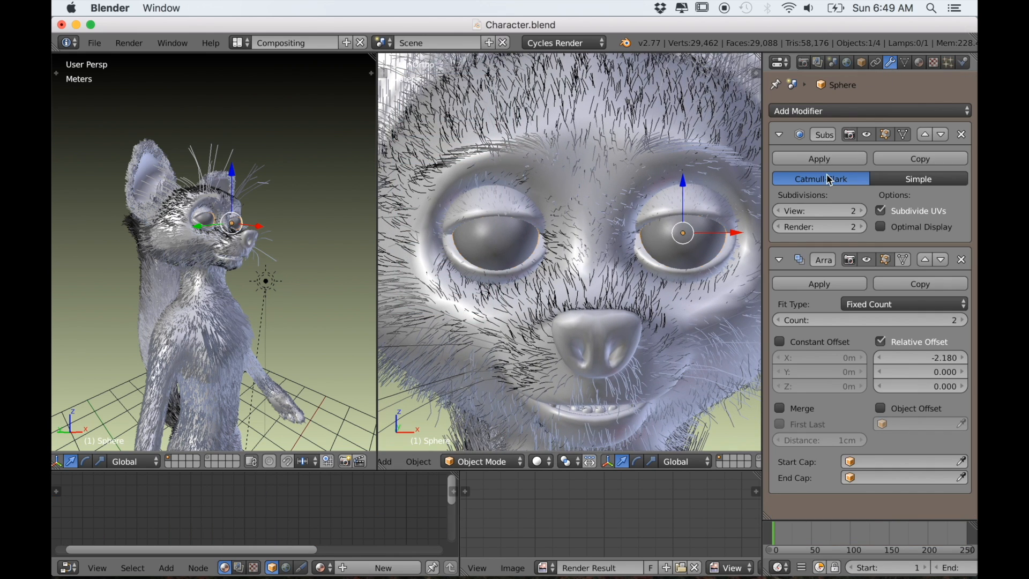
click(925, 261)
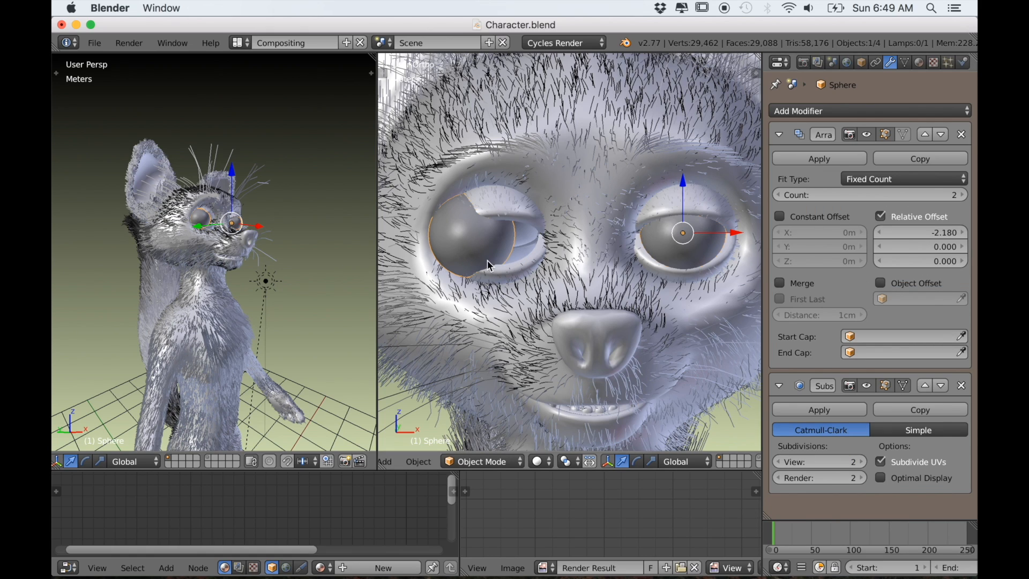
Set the Array modifier's relative X offset to -1.920 so the duplicated eyeball fits the other socket
middle_drag(647, 321, 627, 317)
key(KP_1)
key(KP_5)
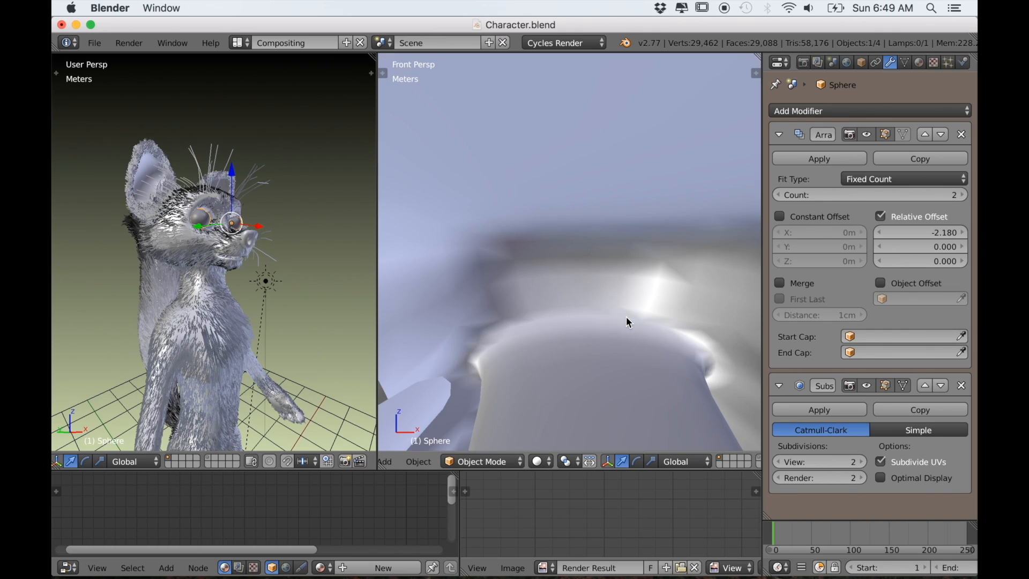
scroll(625, 317, down, 6)
key(KP_5)
scroll(626, 318, up, 8)
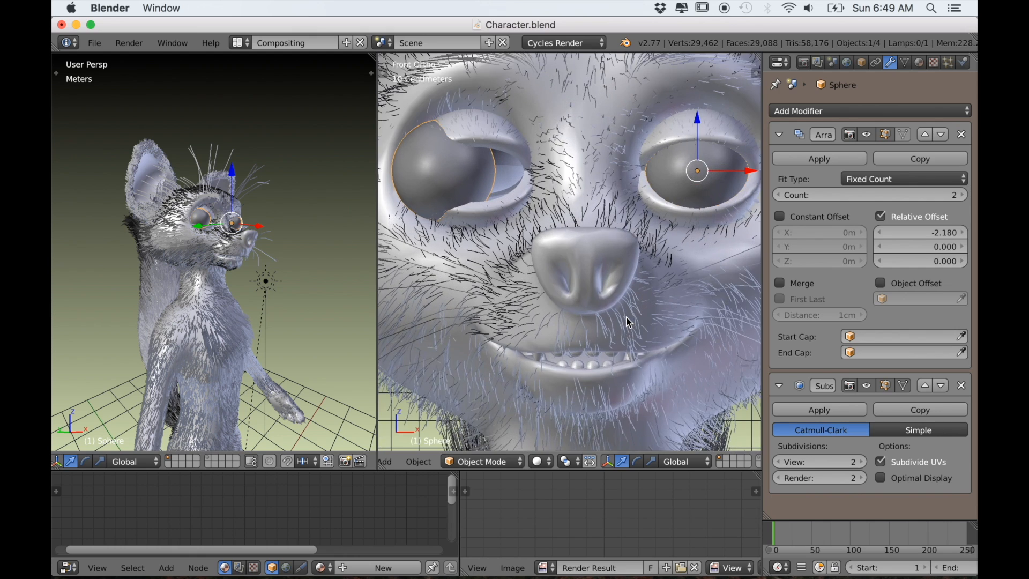
scroll(622, 321, down, 1)
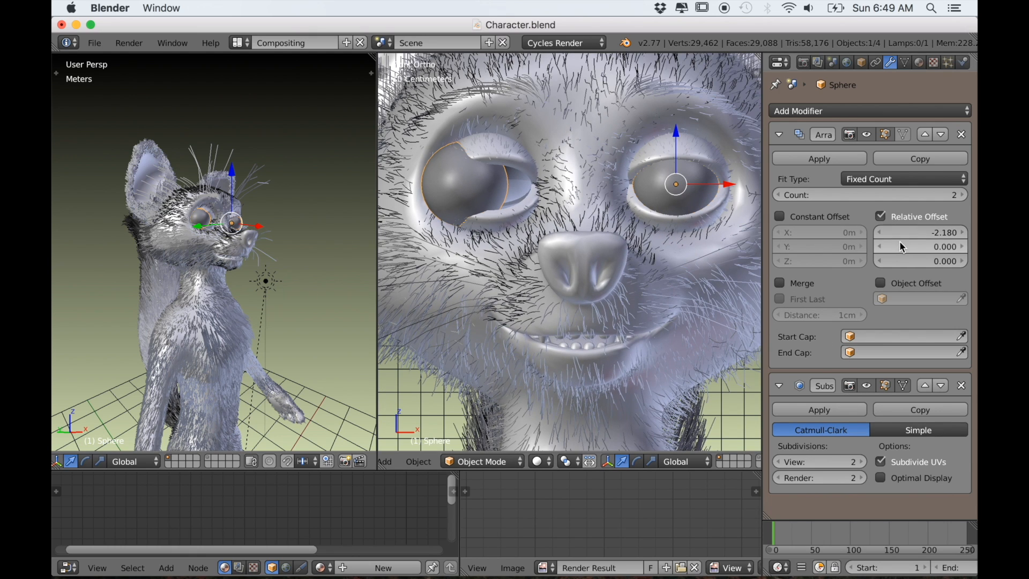
click(962, 233)
click(963, 233)
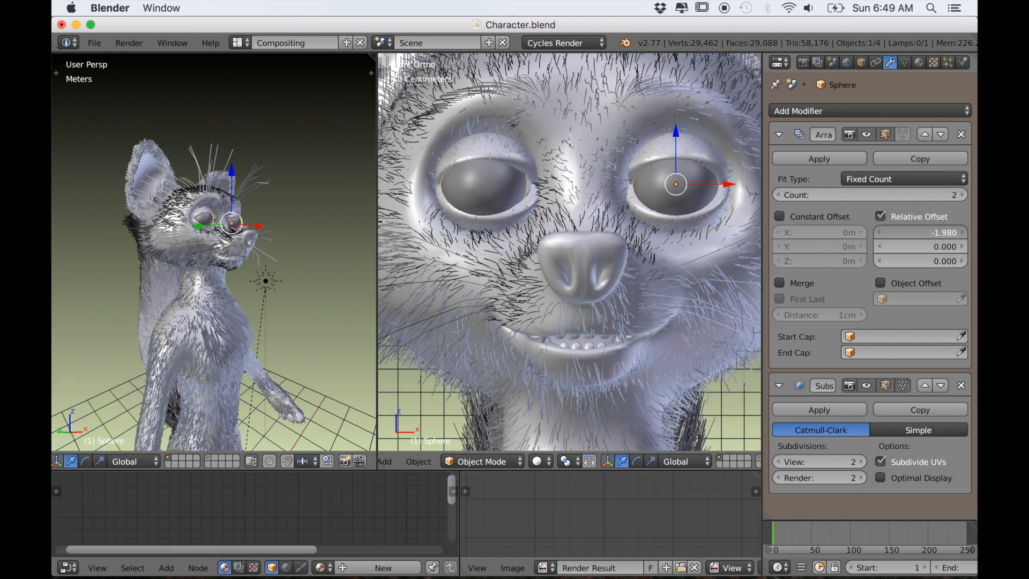
click(963, 233)
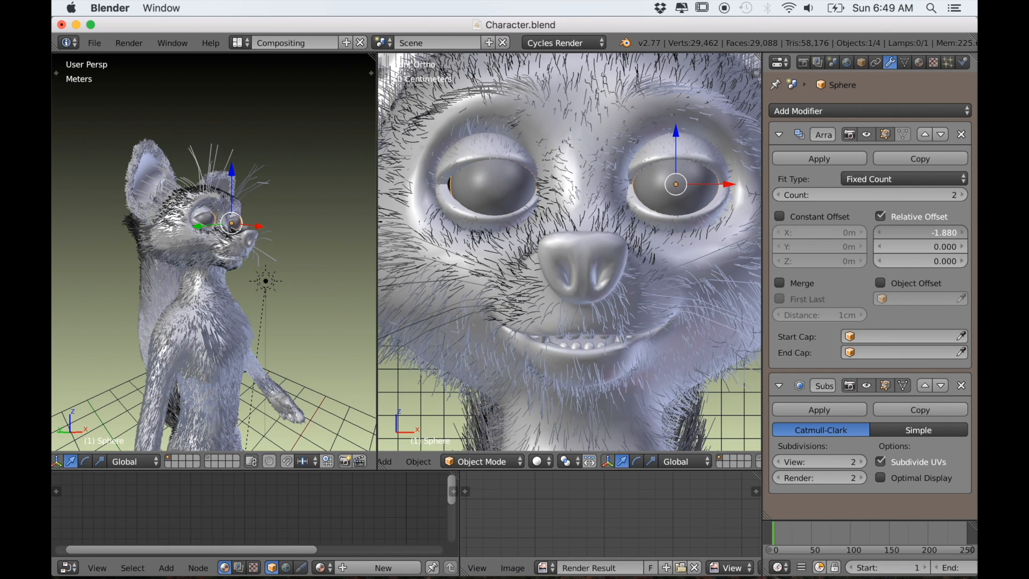
drag(954, 233, 943, 233)
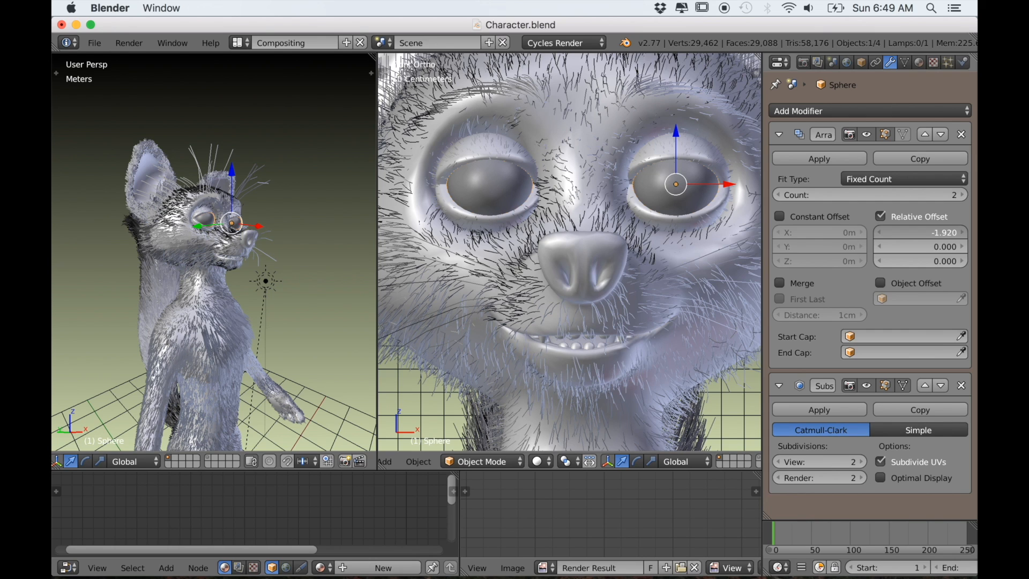
Duplicate the whole eye sphere mesh in place in Edit Mode and deselect everything
shift+middle_drag(709, 266, 687, 290)
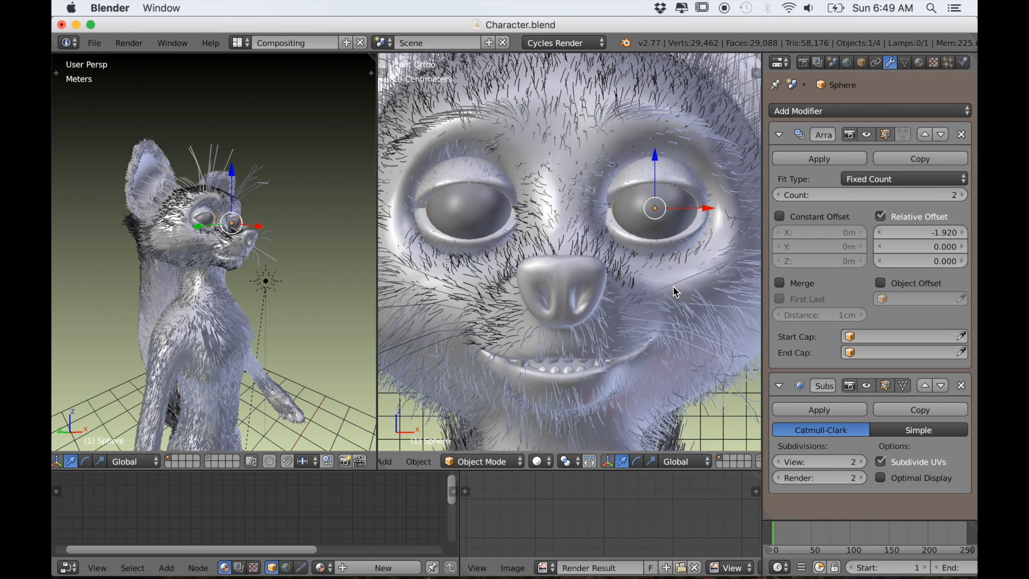
scroll(663, 303, up, 1)
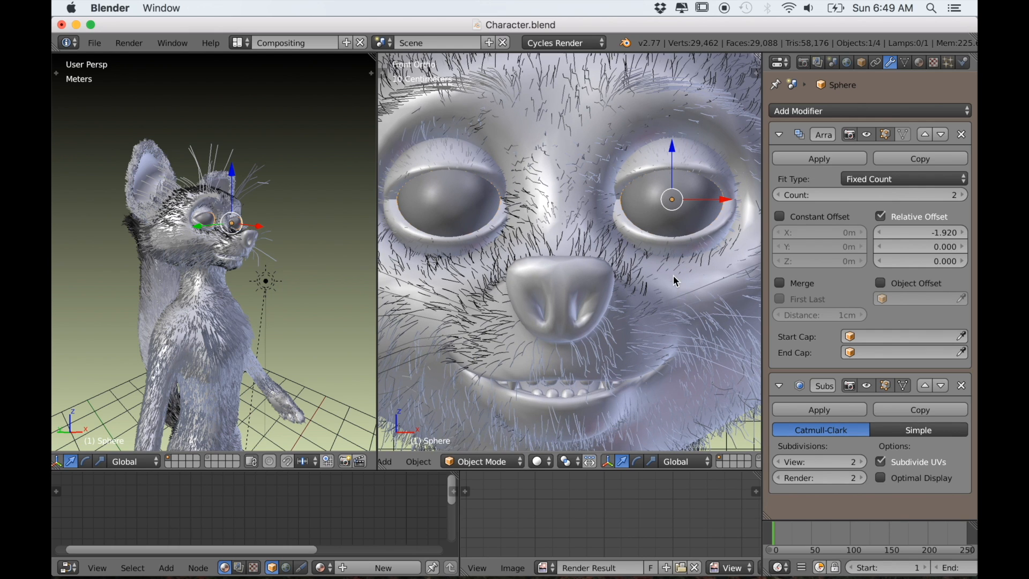
scroll(682, 281, down, 1)
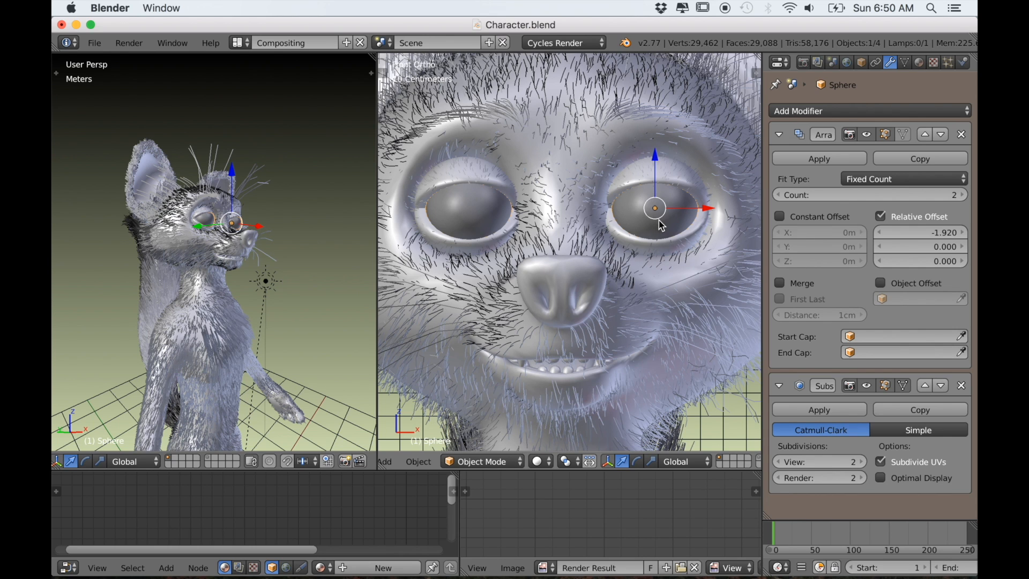
scroll(662, 225, down, 1)
key(Tab)
key(a)
key(a)
scroll(664, 238, up, 3)
scroll(298, 274, up, 7)
middle_drag(299, 275, 308, 316)
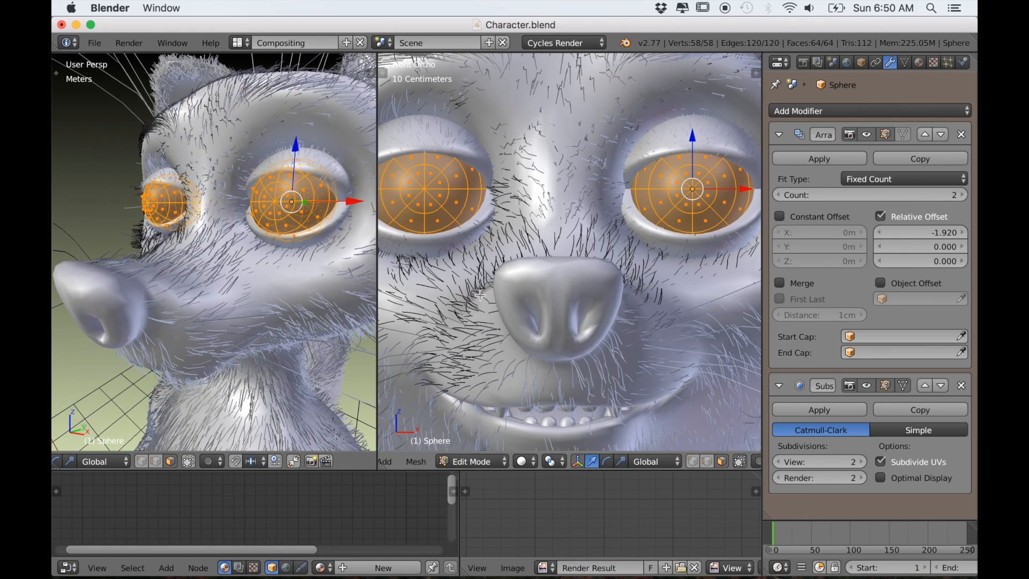
key(shift+d)
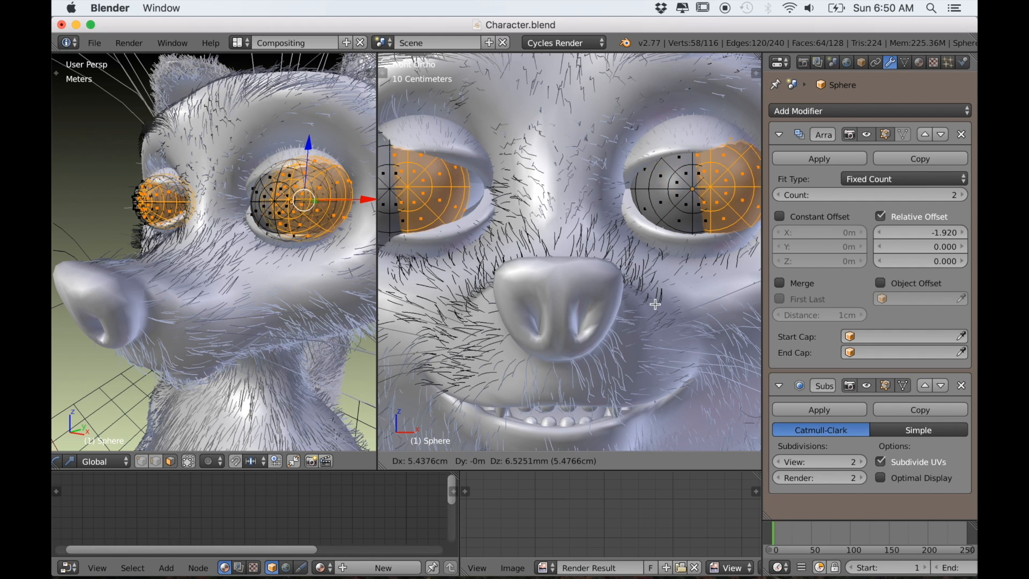
right_click(635, 289)
key(a)
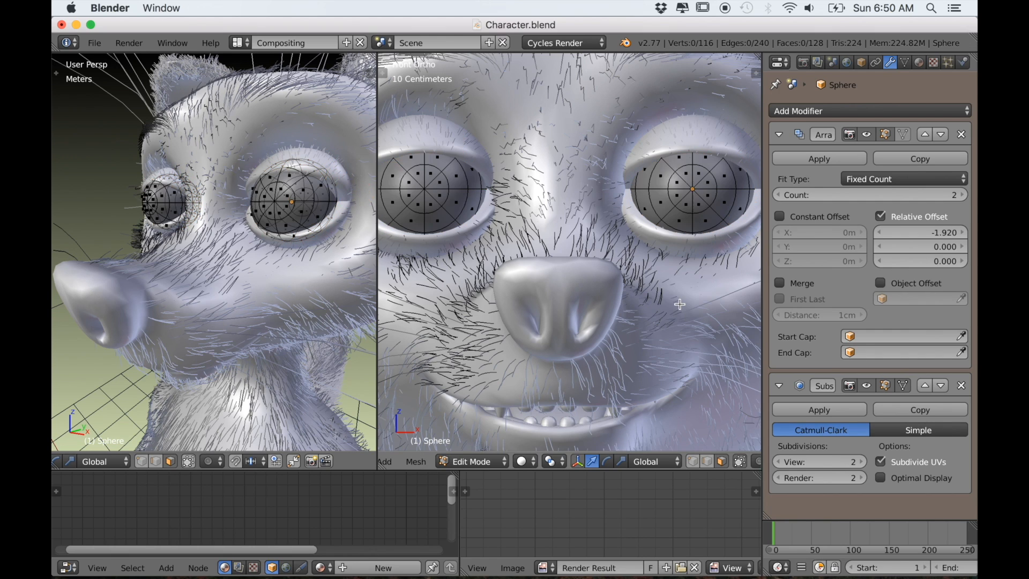
Select the edge loop around the front pole of the eyeball and edge-slide it inward by about 0.46 to outline the pupil
right_click(688, 202)
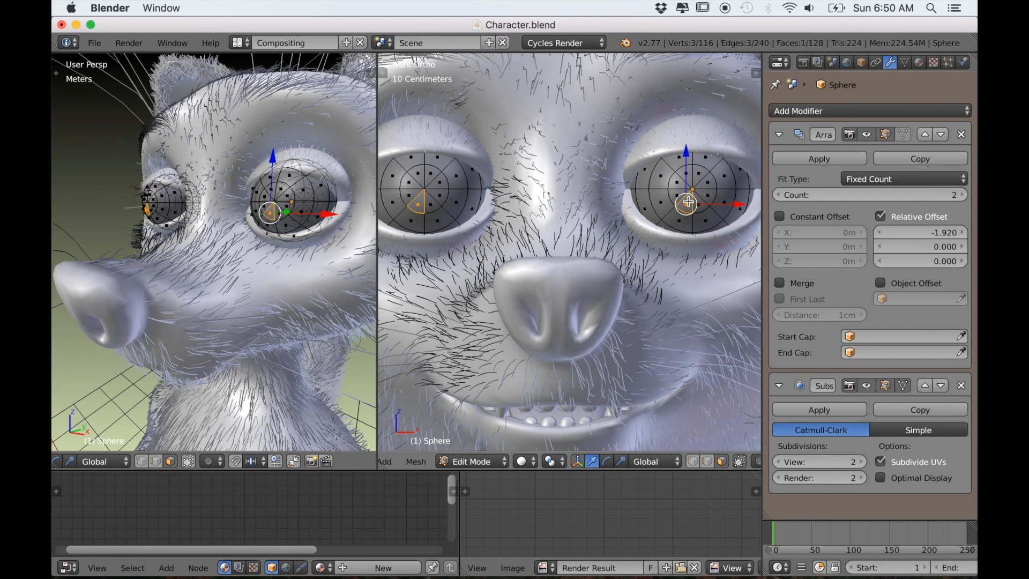
click(708, 462)
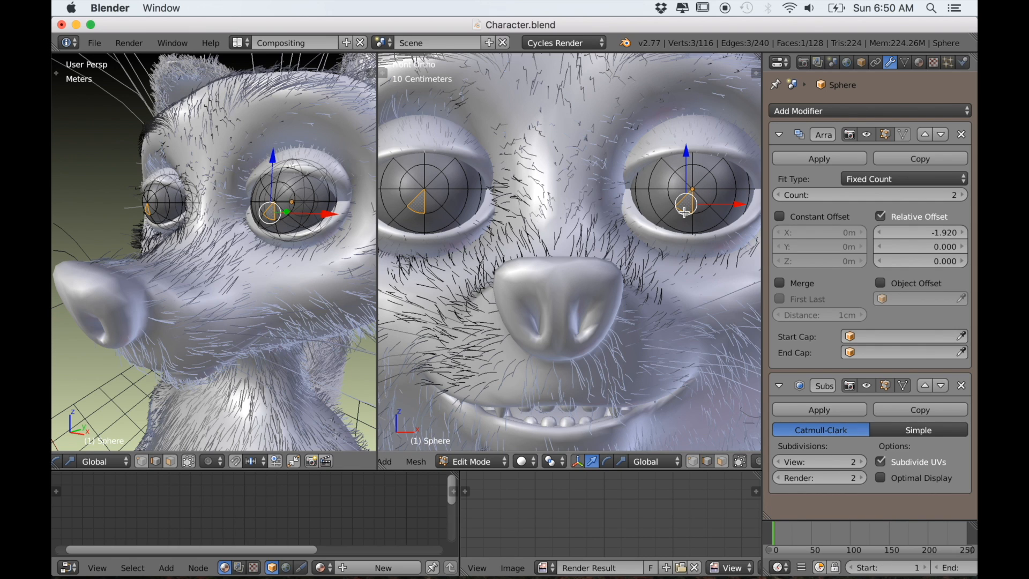
alt+right_click(685, 212)
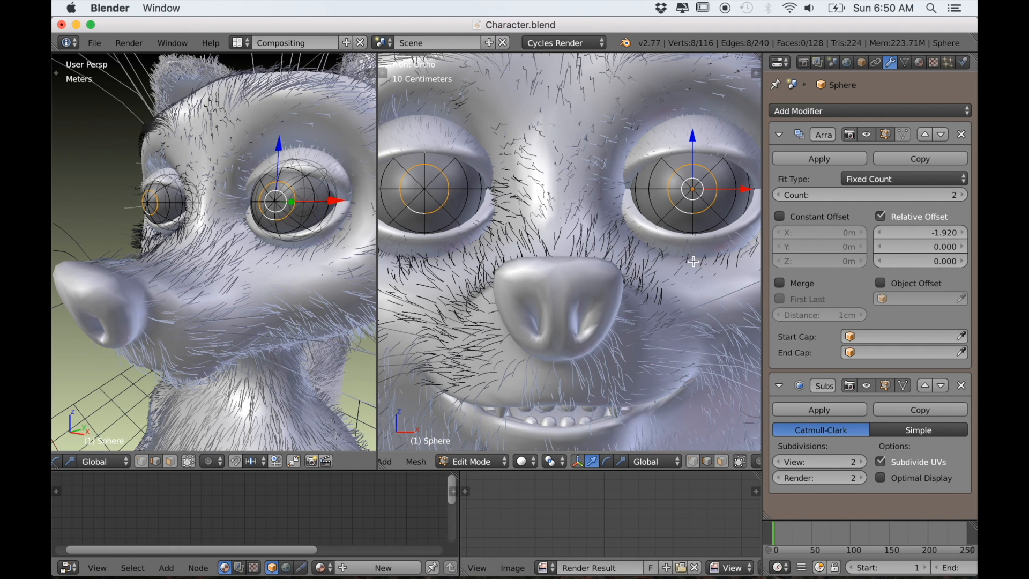
middle_drag(692, 257, 693, 272)
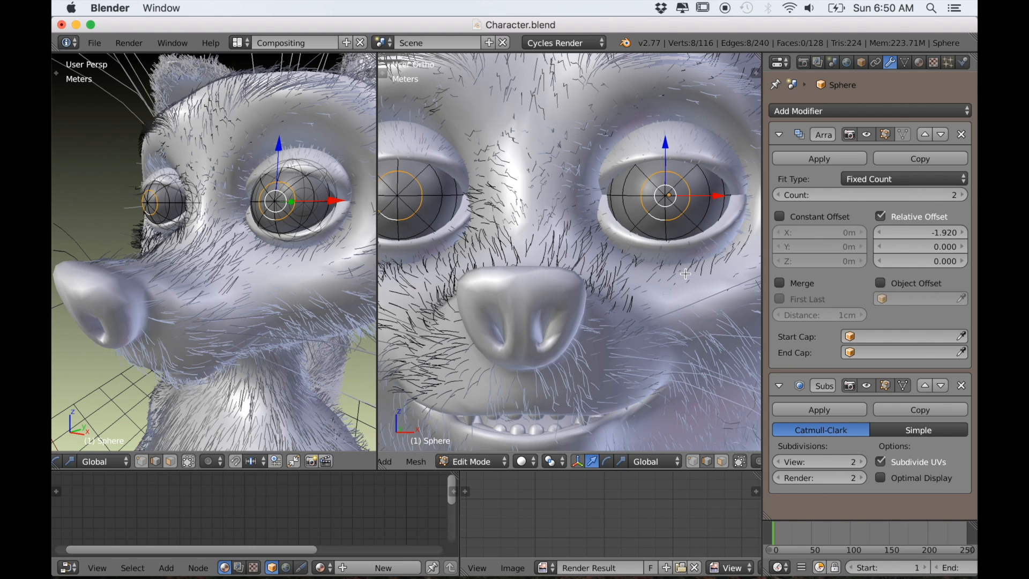
key(KP_1)
scroll(705, 264, up, 5)
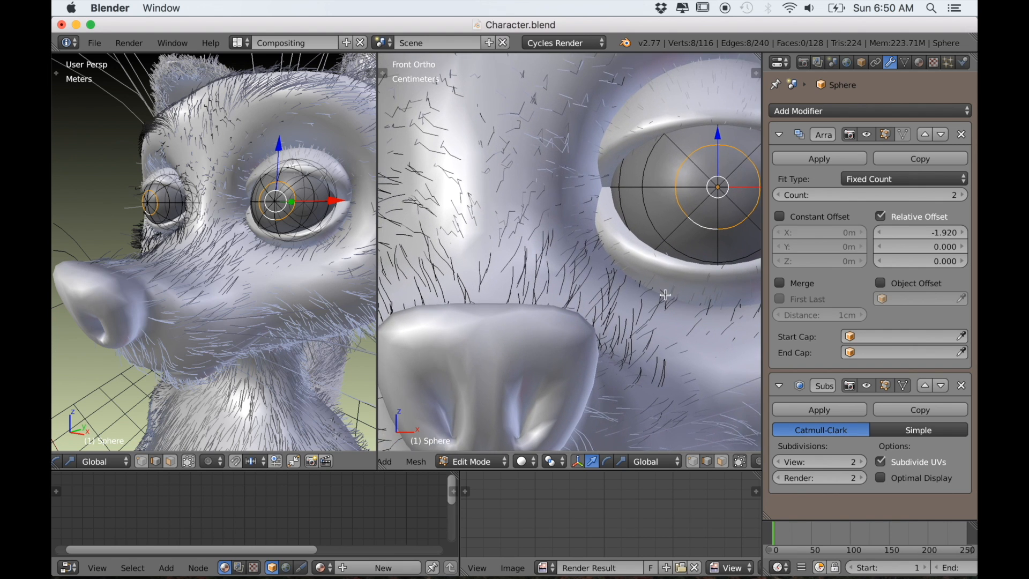
scroll(272, 292, up, 4)
scroll(272, 292, down, 4)
middle_drag(272, 292, 254, 292)
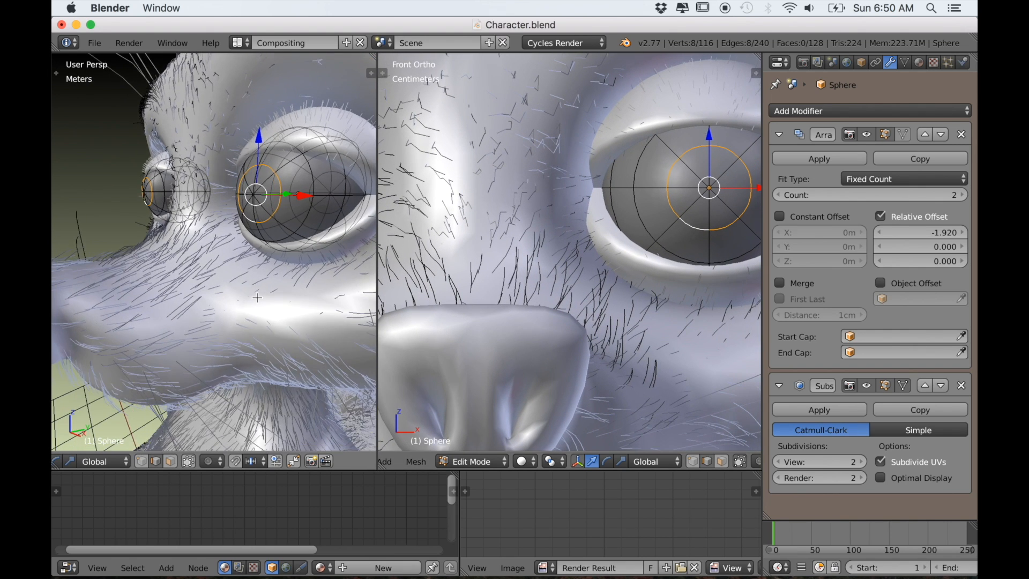
scroll(255, 292, up, 3)
shift+middle_drag(583, 304, 530, 305)
key(g)
key(g)
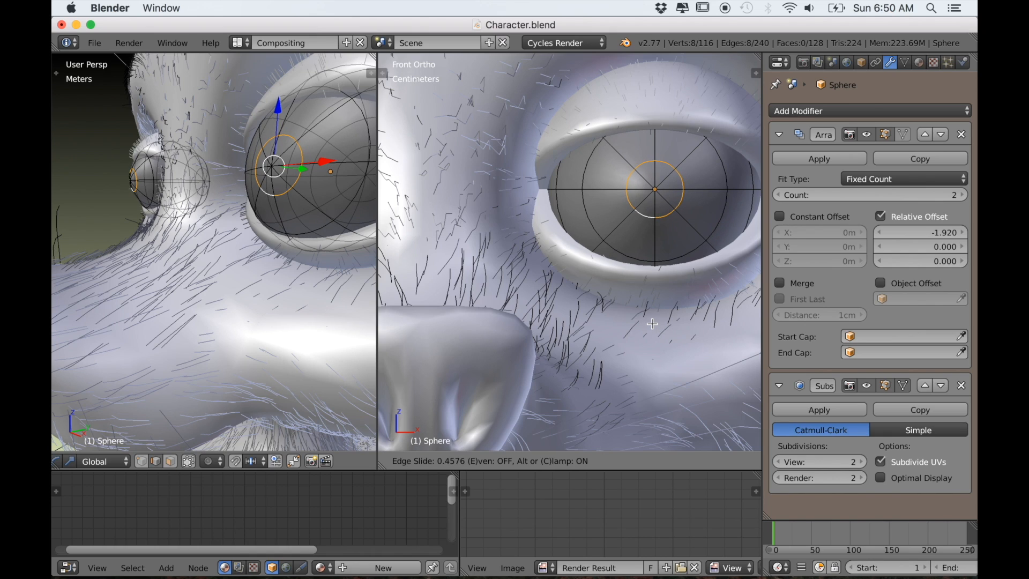
click(652, 324)
Select the ring of faces inside the pupil loop and extrude them about 6.4 cm into the eyeball
key(a)
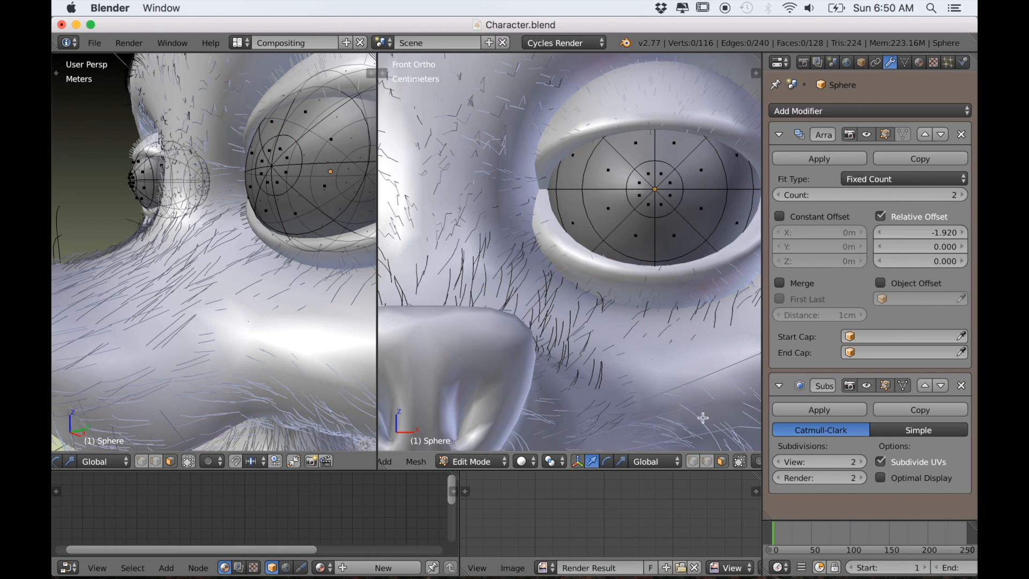
right_click(642, 198)
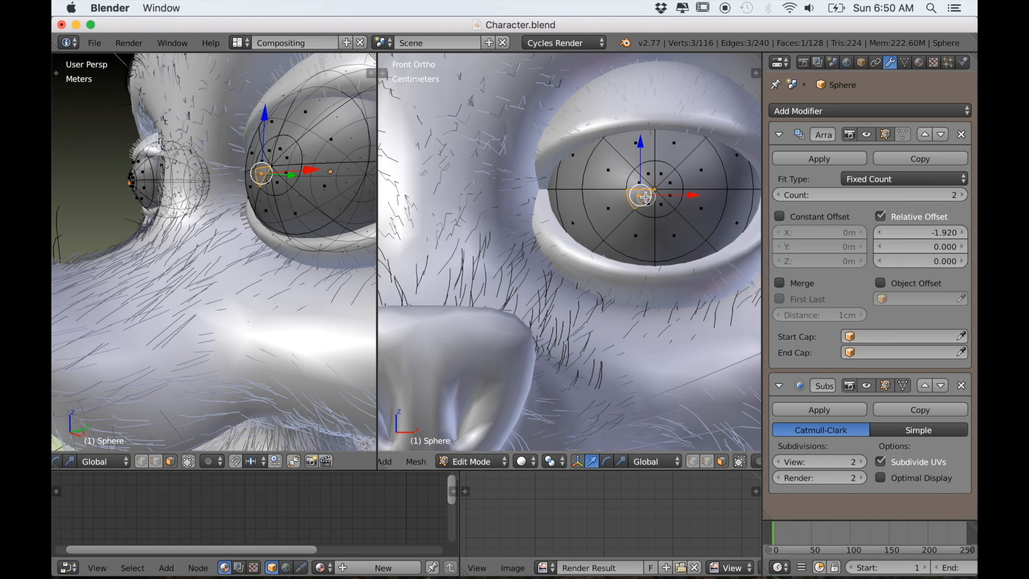
drag(646, 197, 657, 192)
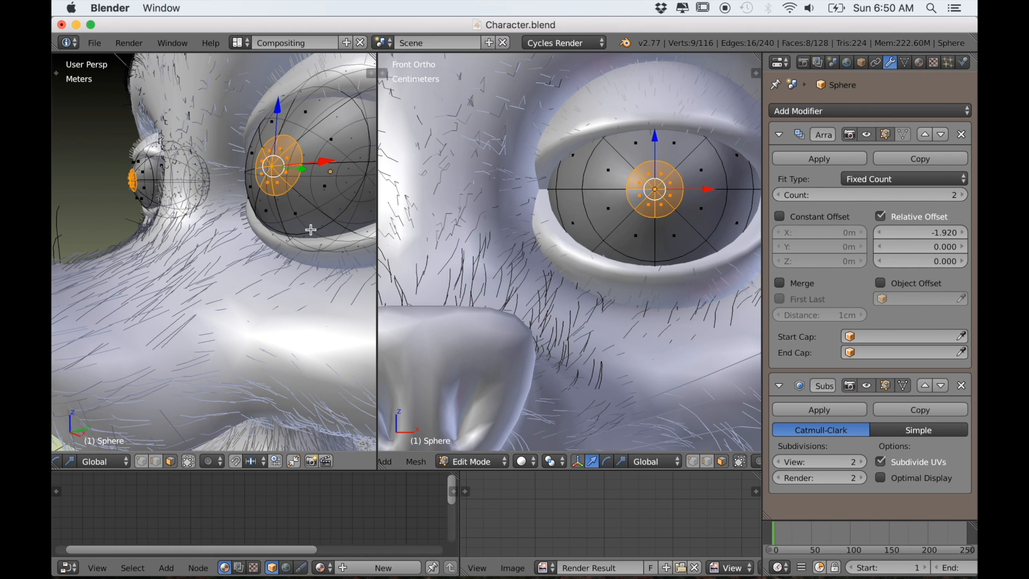
key(e)
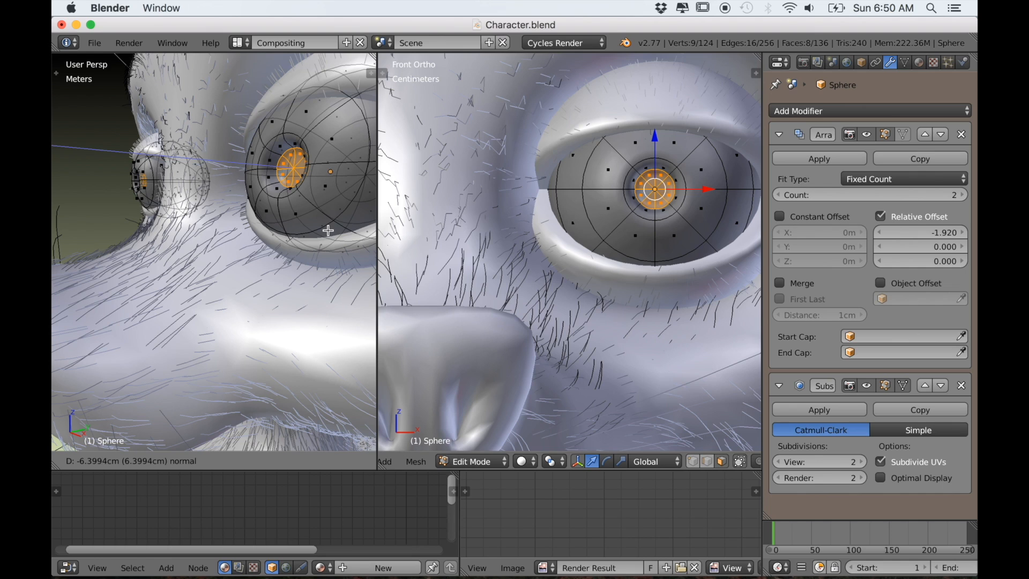
click(328, 230)
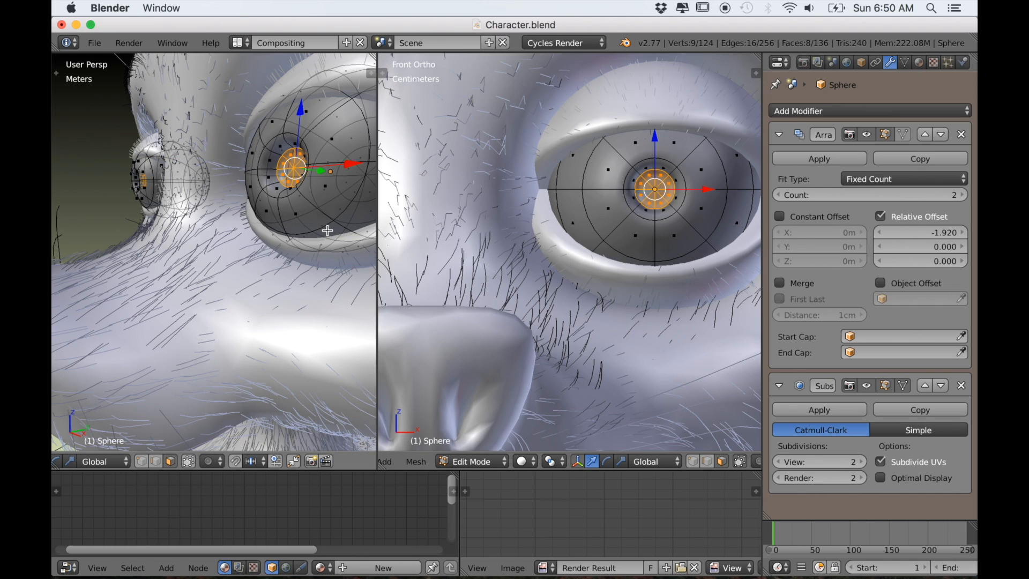
Move the extruded pupil faces slightly deeper into the eyeball along the Y axis, working in the right orthographic view
key(KP_3)
key(KP_5)
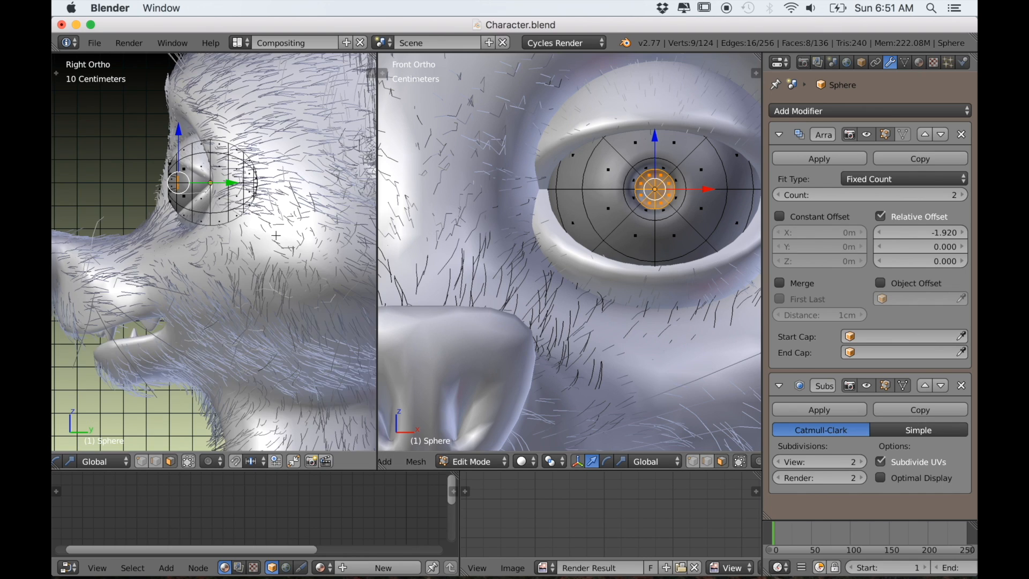
scroll(272, 236, up, 2)
scroll(247, 237, up, 5)
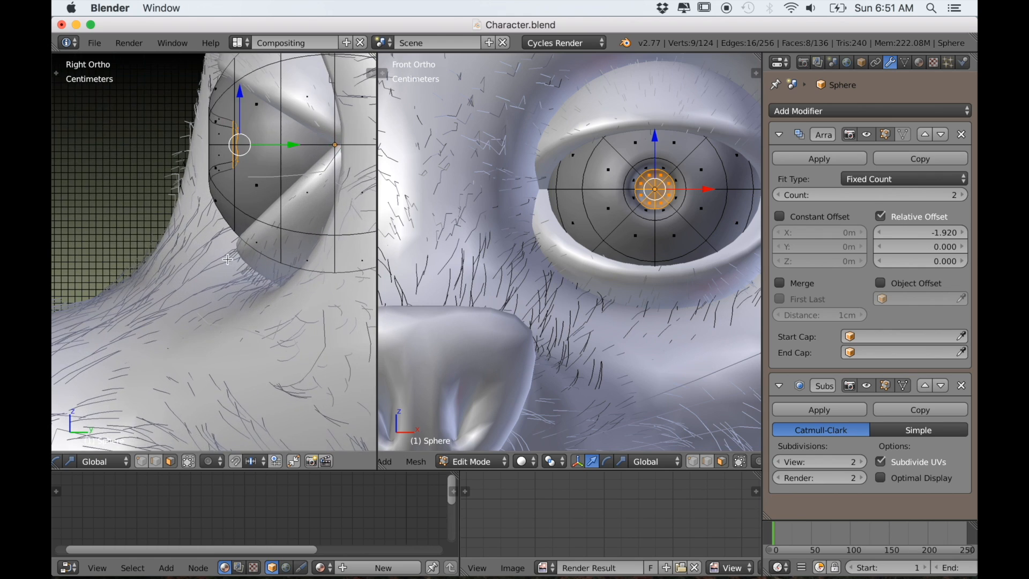
scroll(252, 305, up, 2)
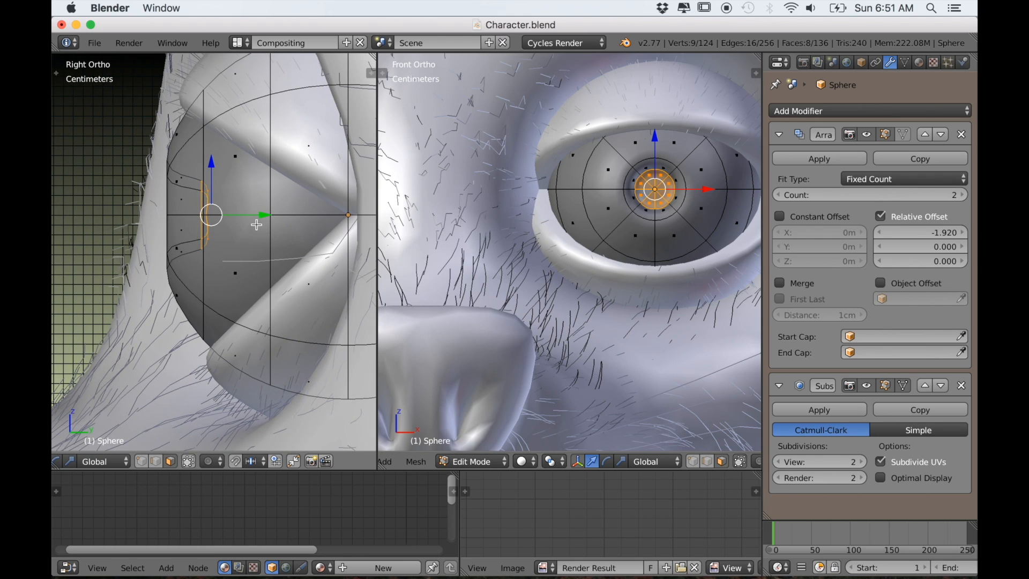
drag(262, 215, 271, 215)
Extrude the inner pupil faces in place, scale them up by about 2.34 and move them farther back along Y
key(e)
right_click(257, 245)
key(s)
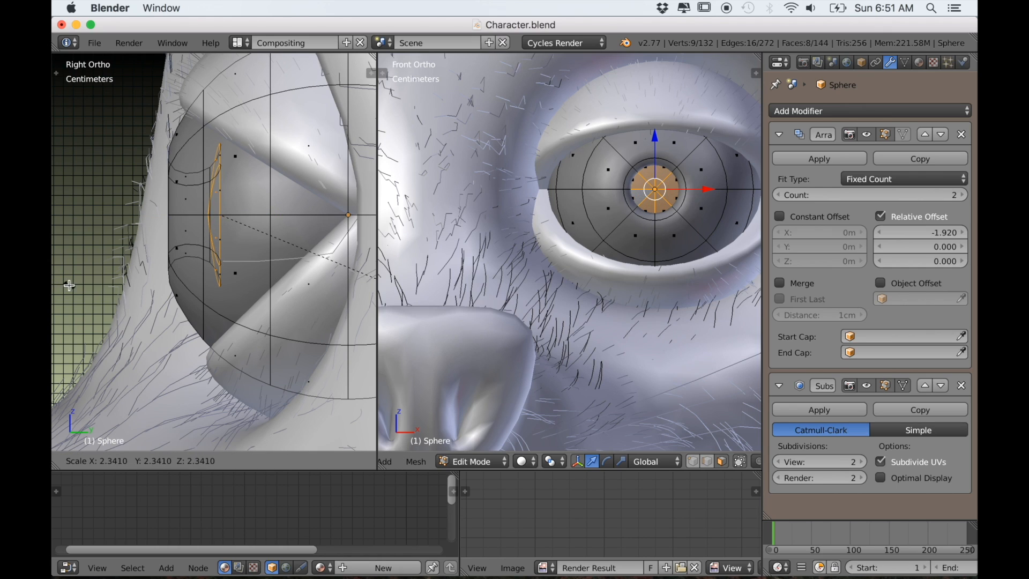
click(64, 285)
drag(267, 218, 281, 218)
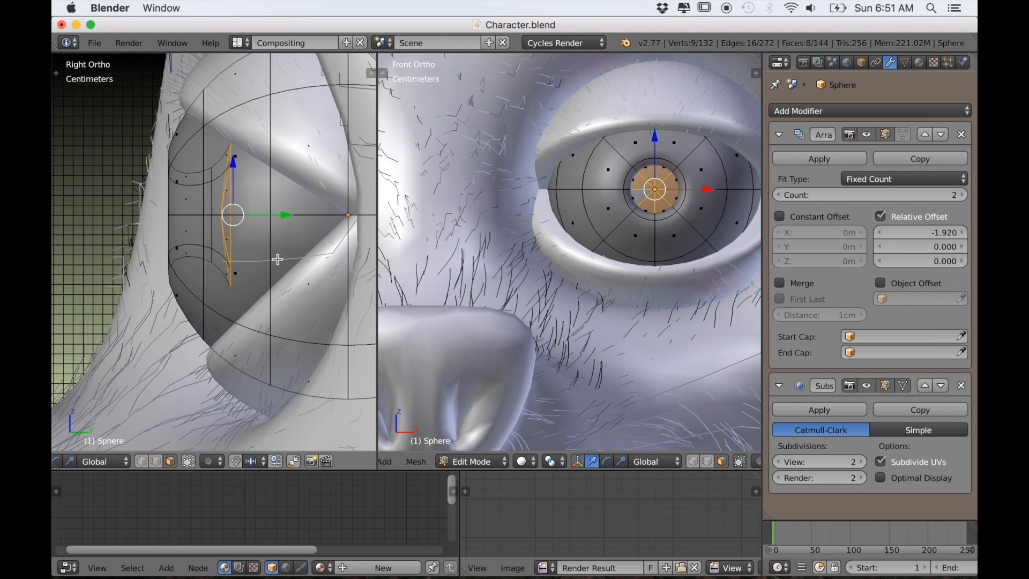
Add a loop cut around the inner wall of the pupil hole and slide it by about 0.63 toward the front rim
scroll(510, 223, up, 3)
shift+middle_drag(710, 245, 652, 277)
middle_drag(718, 235, 531, 294)
key(KP_Decimal)
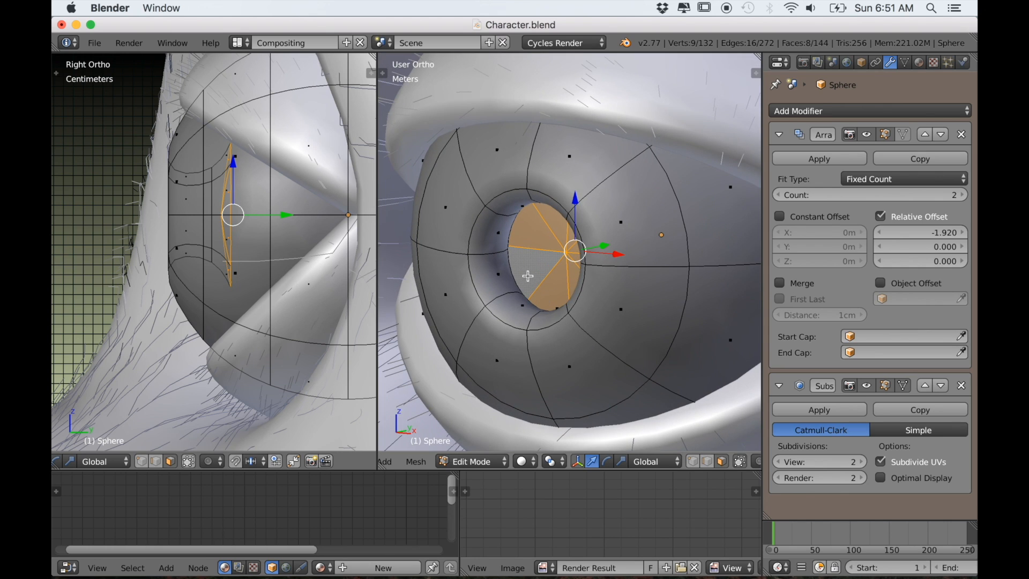
key(ctrl+r)
click(501, 244)
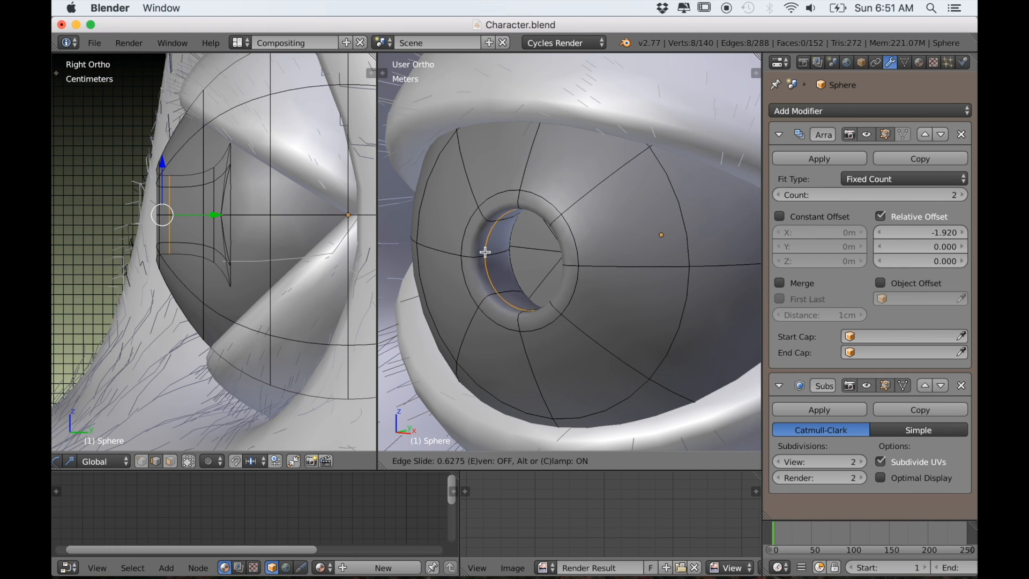
click(485, 253)
Move the center vertex of the pupil's back wall about 5.3 cm deeper into the eyeball along Y
scroll(507, 272, up, 1)
middle_drag(506, 272, 535, 270)
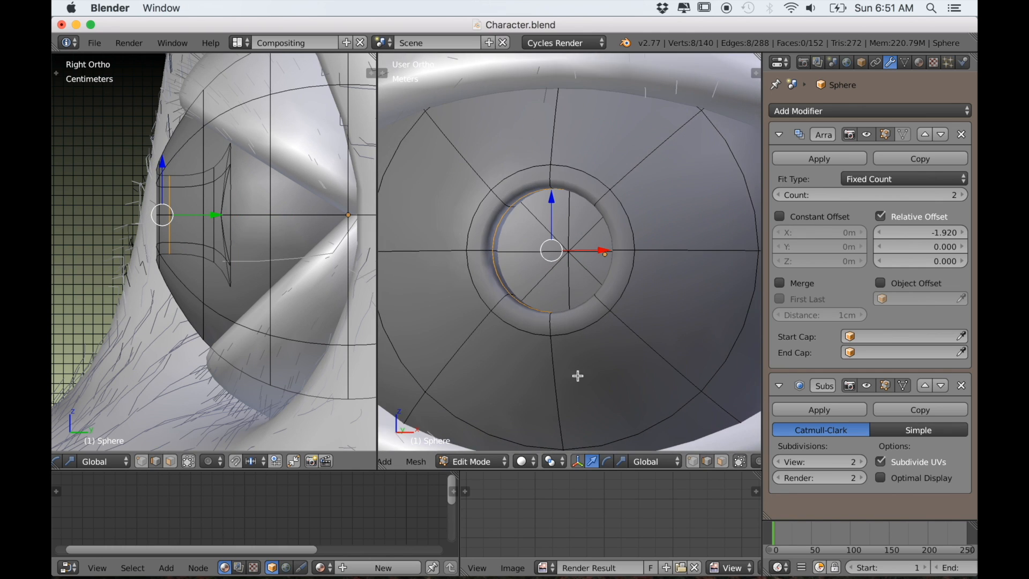
click(695, 462)
right_click(574, 261)
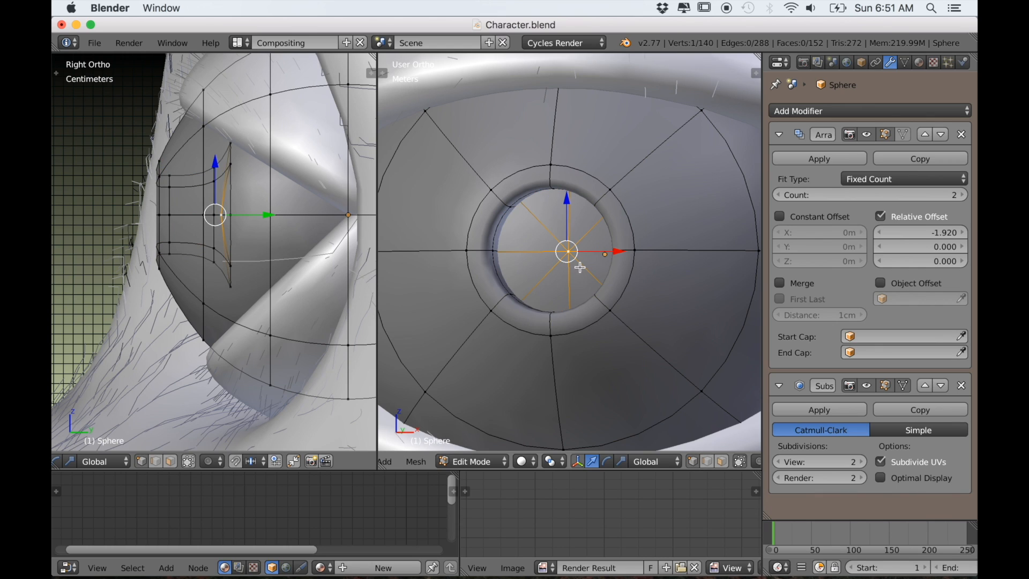
key(g)
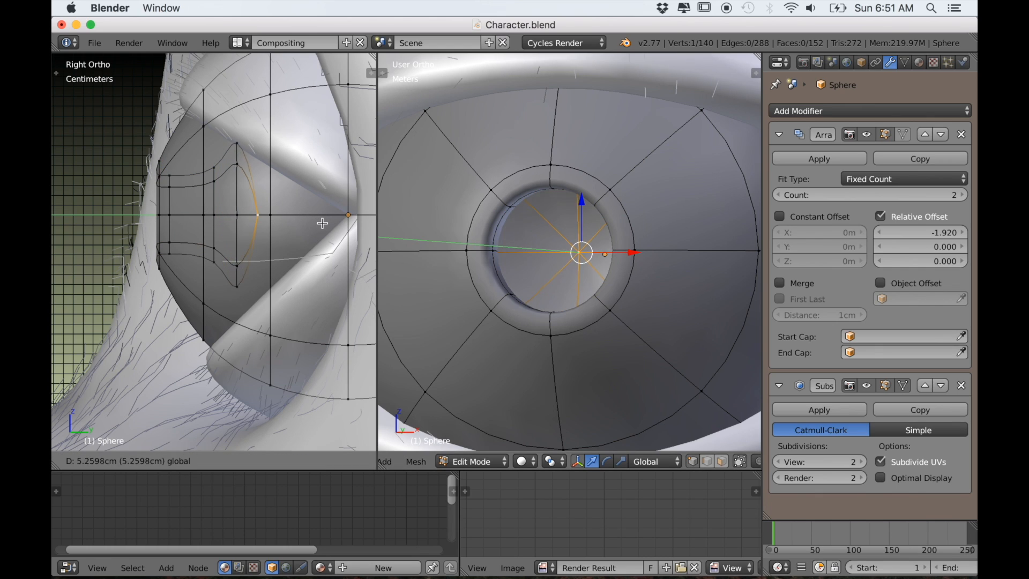
click(322, 223)
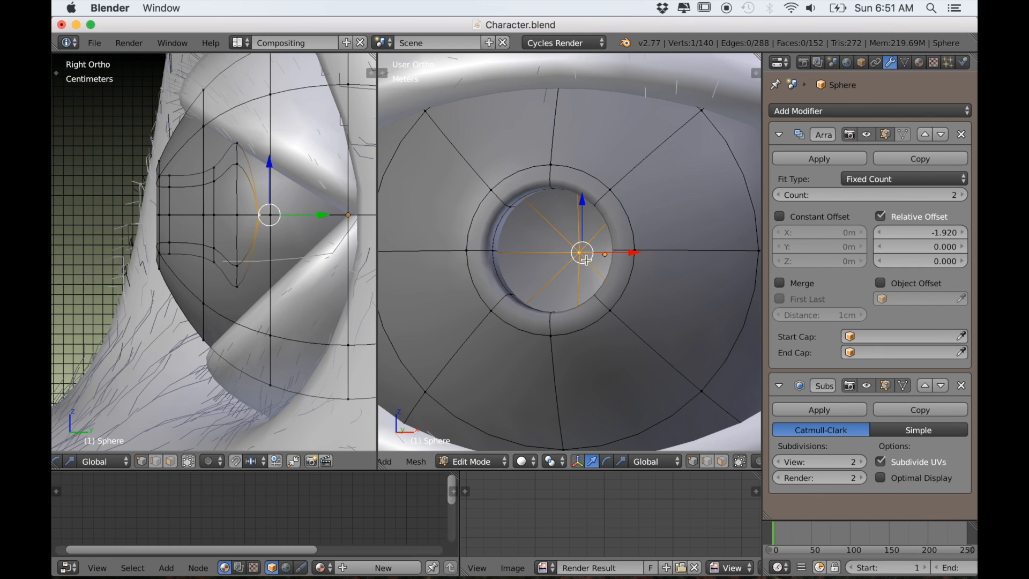
In face select mode, select the ring of faces forming the front rim of the pupil hole
scroll(600, 273, down, 8)
middle_drag(613, 279, 591, 272)
scroll(591, 276, down, 6)
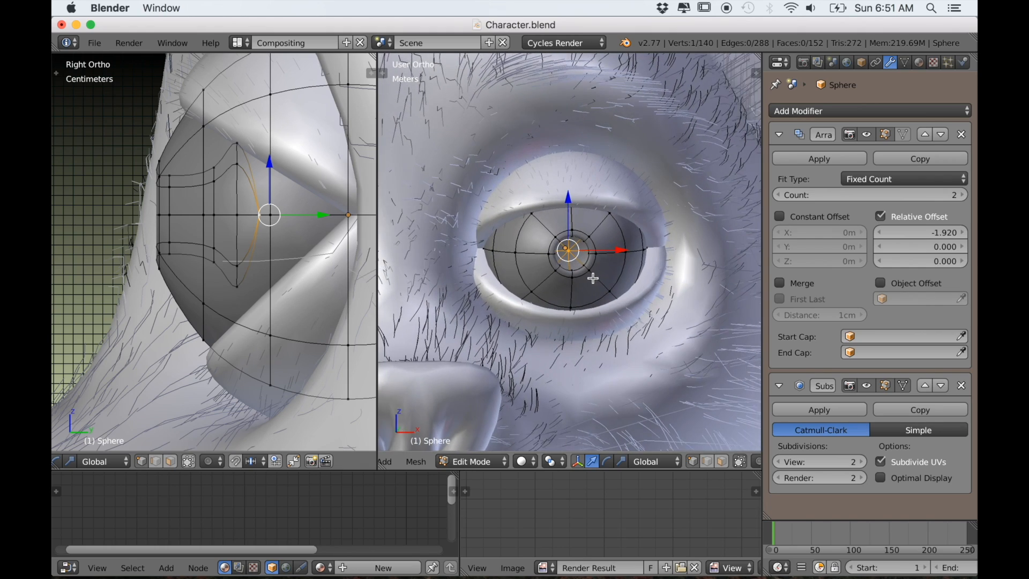
scroll(569, 289, up, 8)
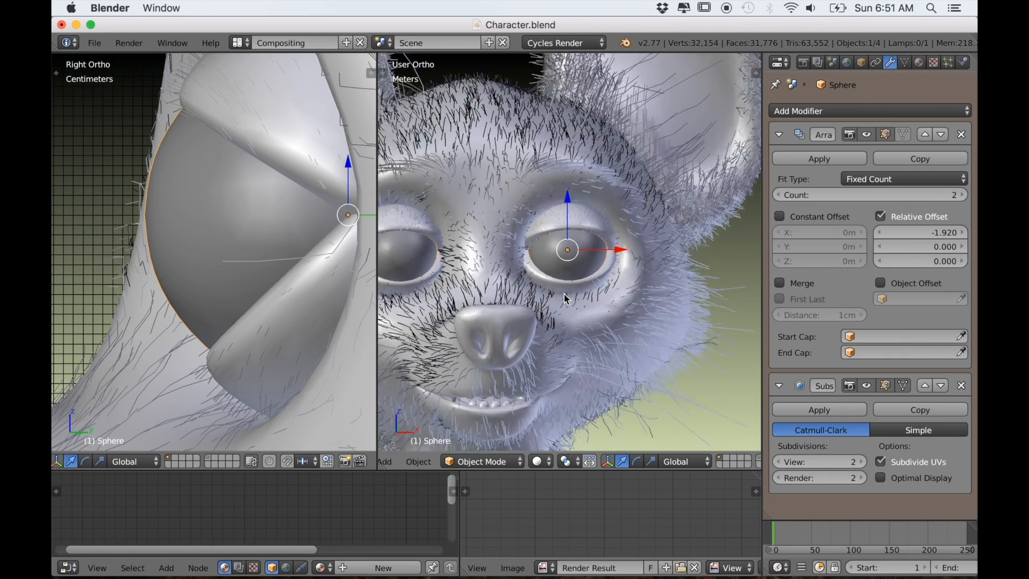
middle_drag(587, 294, 589, 378)
scroll(593, 301, up, 4)
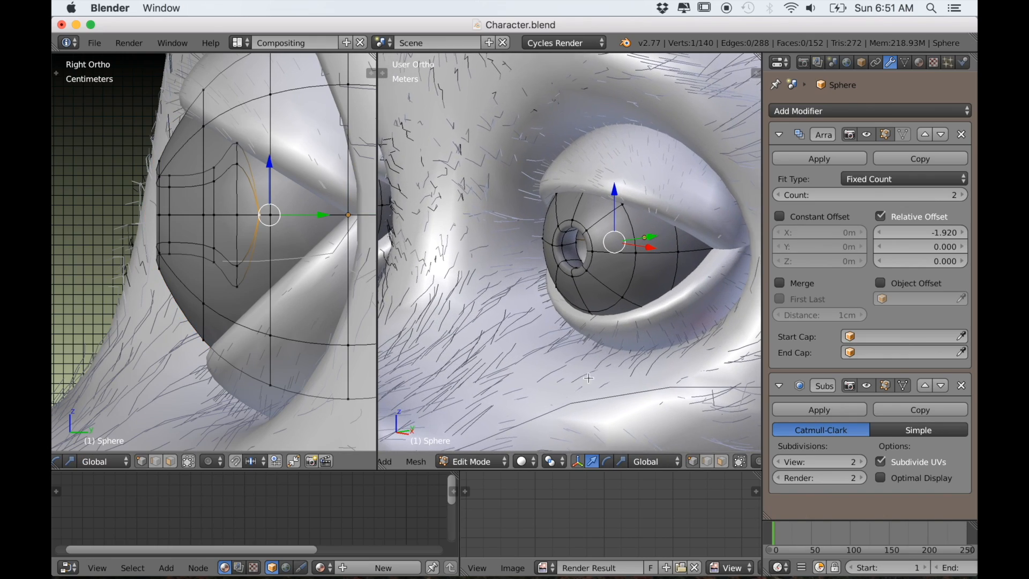
click(722, 463)
key(a)
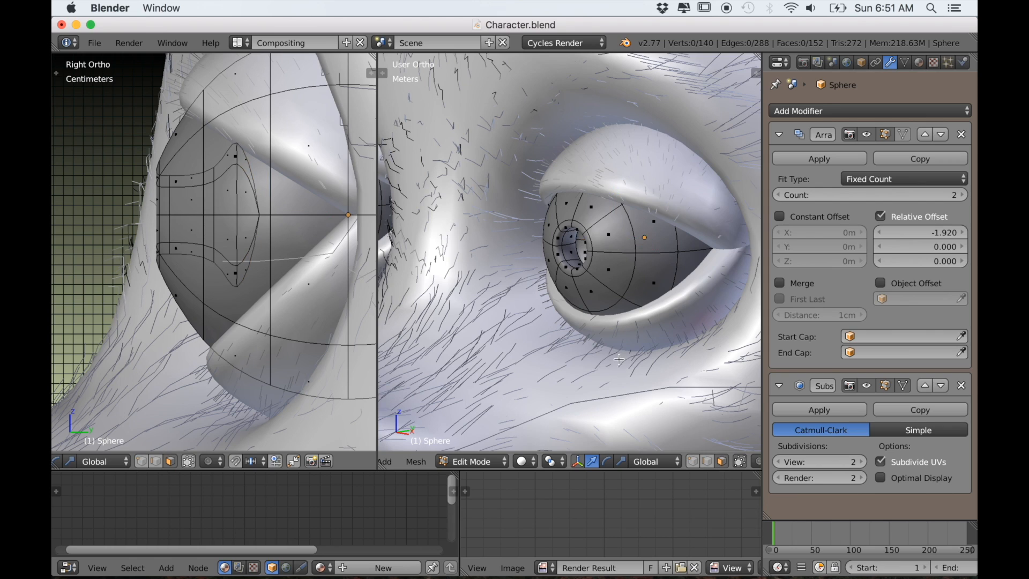
scroll(584, 311, up, 3)
right_click(576, 289)
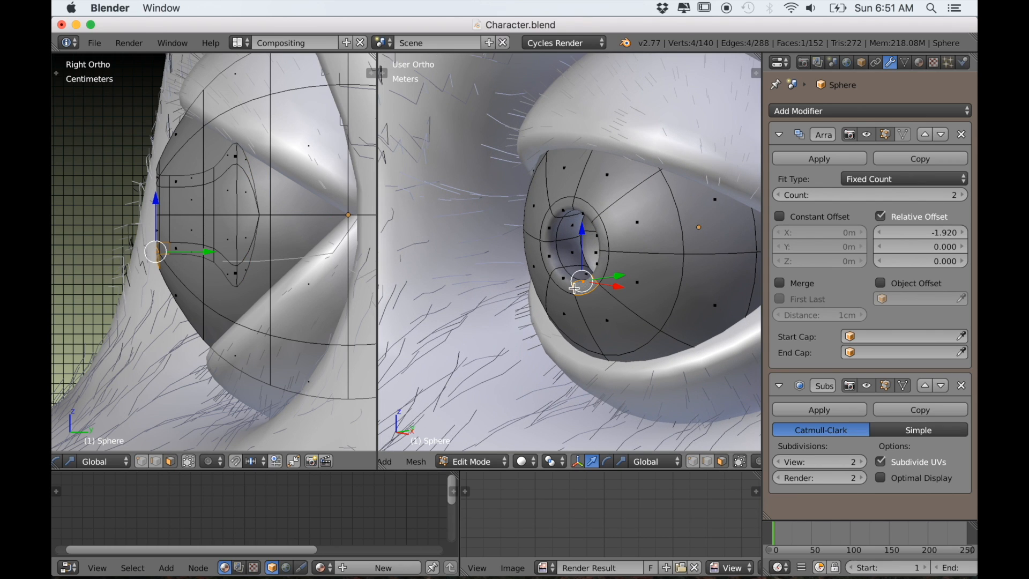
alt+right_click(575, 289)
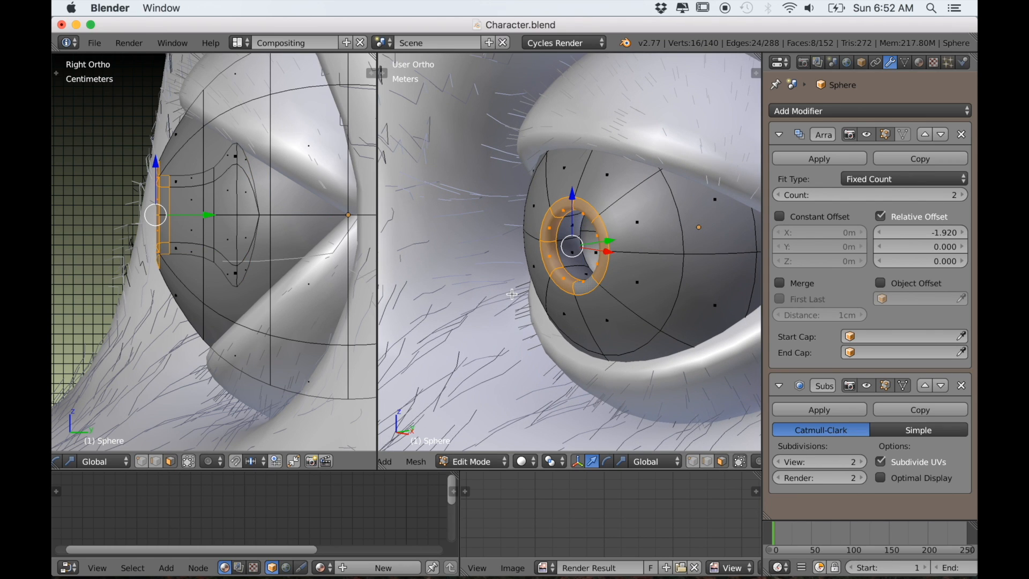
Flatten the selected pupil rim faces along Y with a scale of 0 and move them slightly deeper into the eyeball along Y
key(s)
key(y)
key(0)
key(Return)
middle_drag(520, 292, 489, 280)
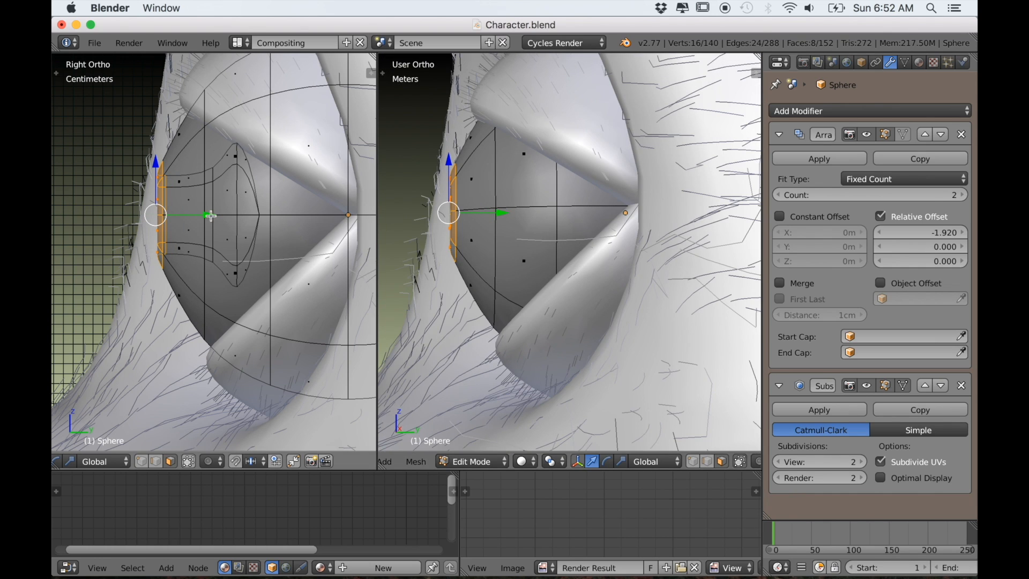
drag(202, 215, 207, 217)
scroll(514, 225, down, 10)
middle_drag(514, 239, 627, 282)
scroll(585, 288, up, 6)
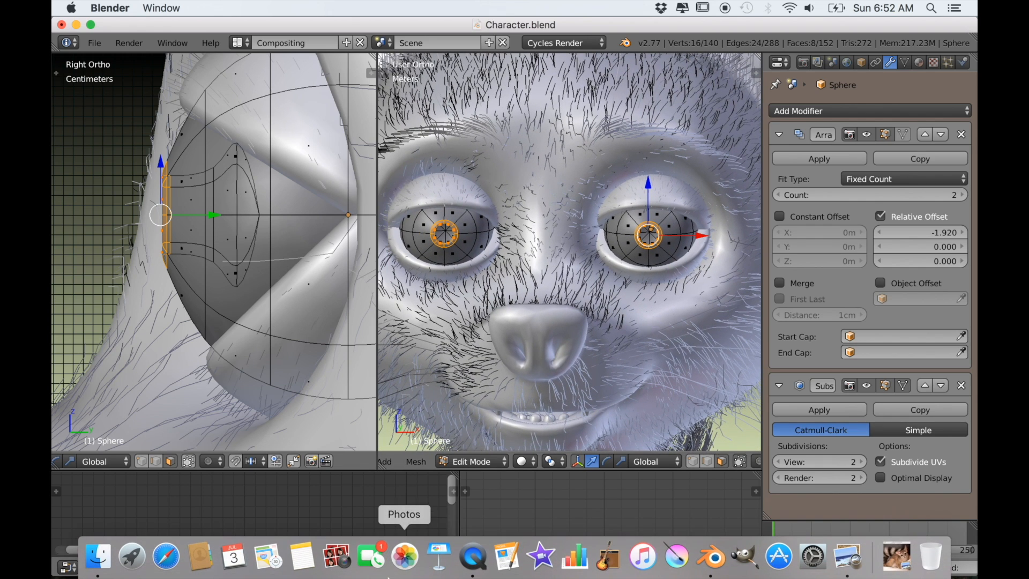
Switch to Safari and search Google Images for "eye"
click(165, 558)
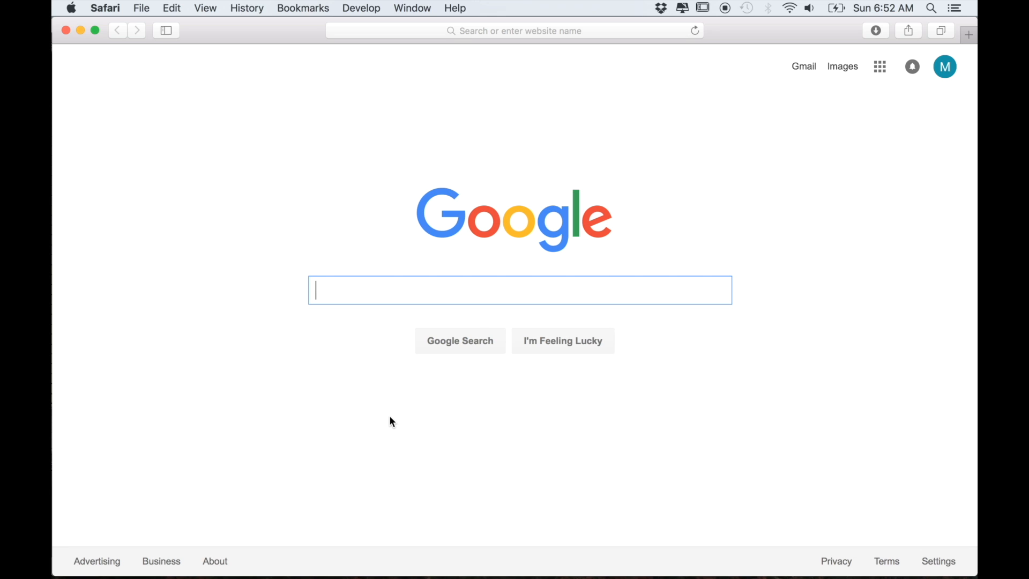
text(eye)
key(Return)
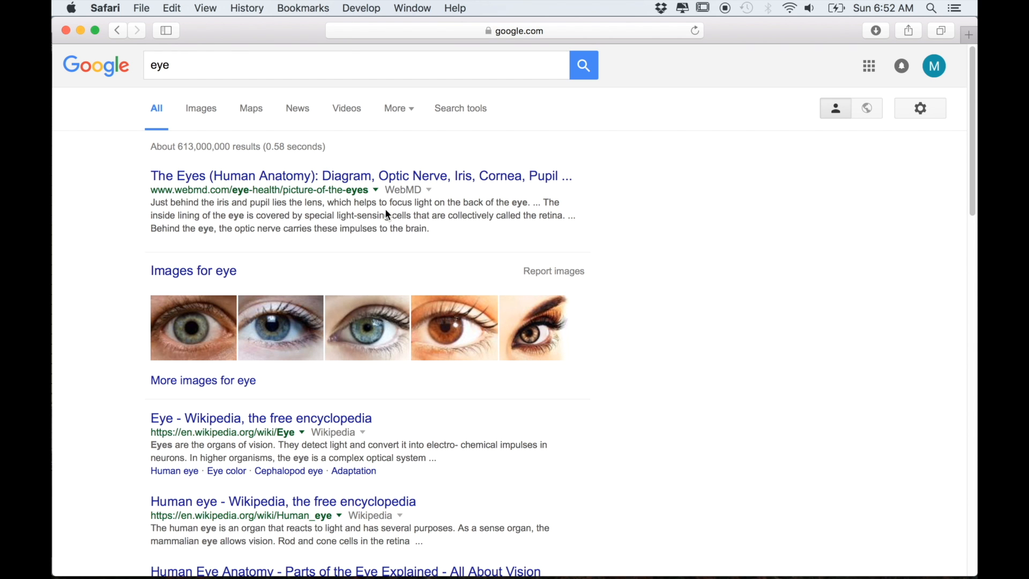
click(202, 109)
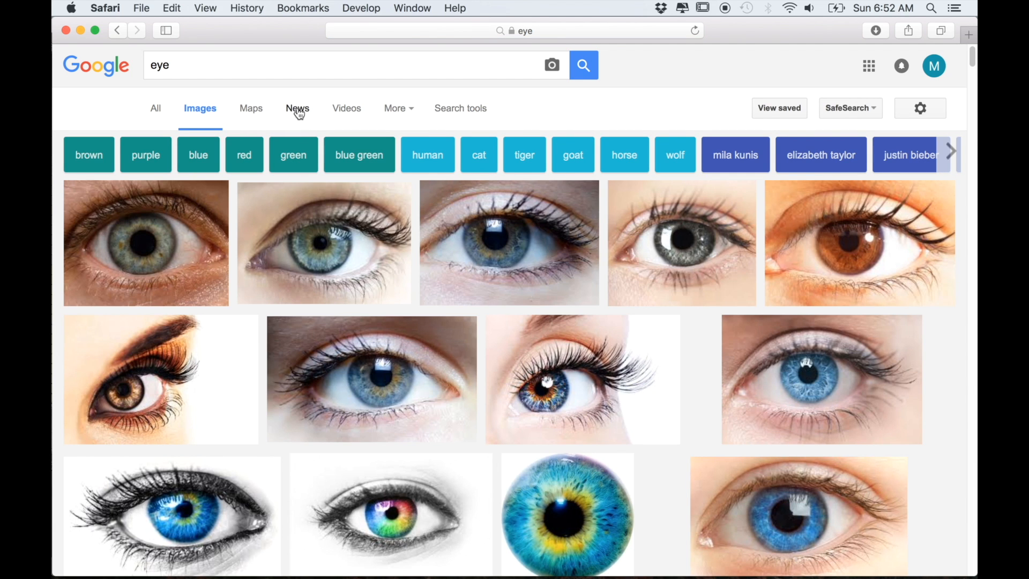
Filter the image results by usage rights to those labeled for reuse with modification
click(447, 109)
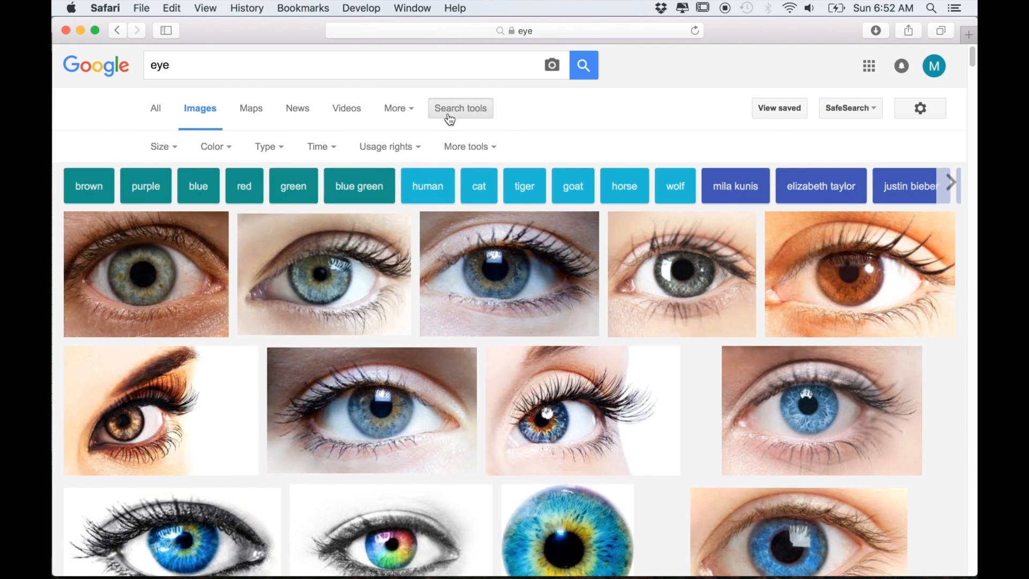
click(403, 150)
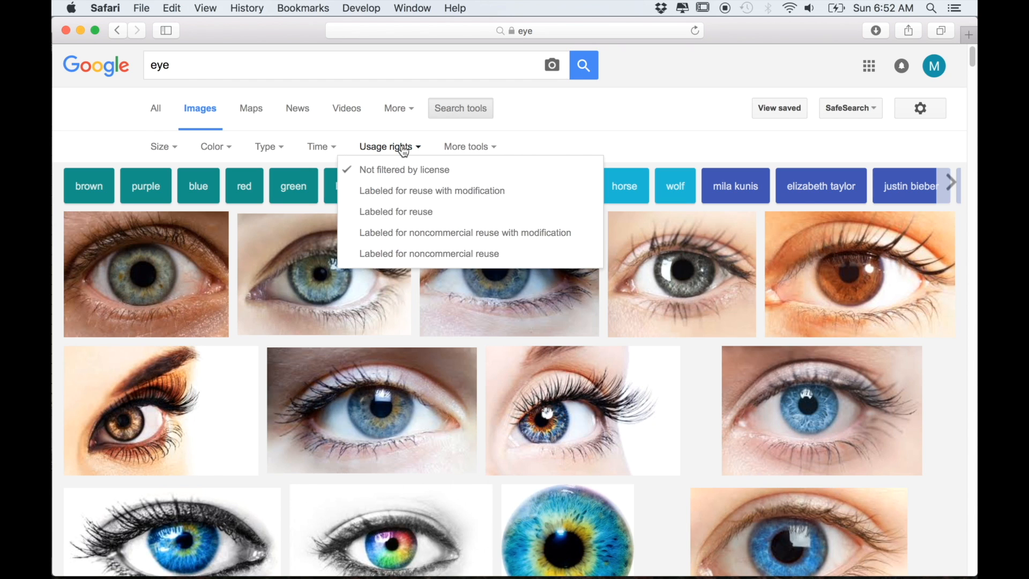
click(397, 191)
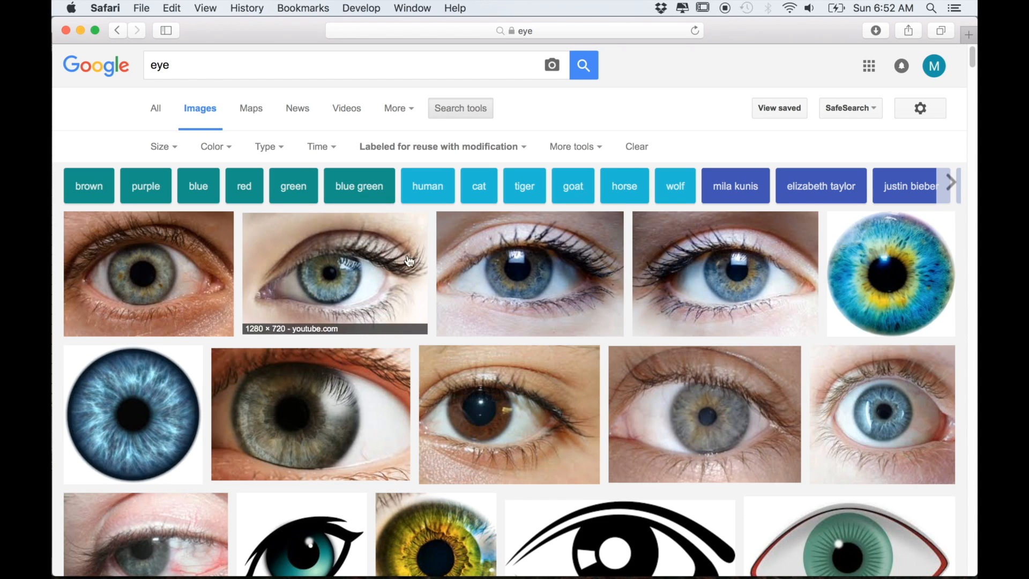
Examine the reusable eye image results for a clean, front-facing iris suitable as a texture
scroll(525, 406, down, 8)
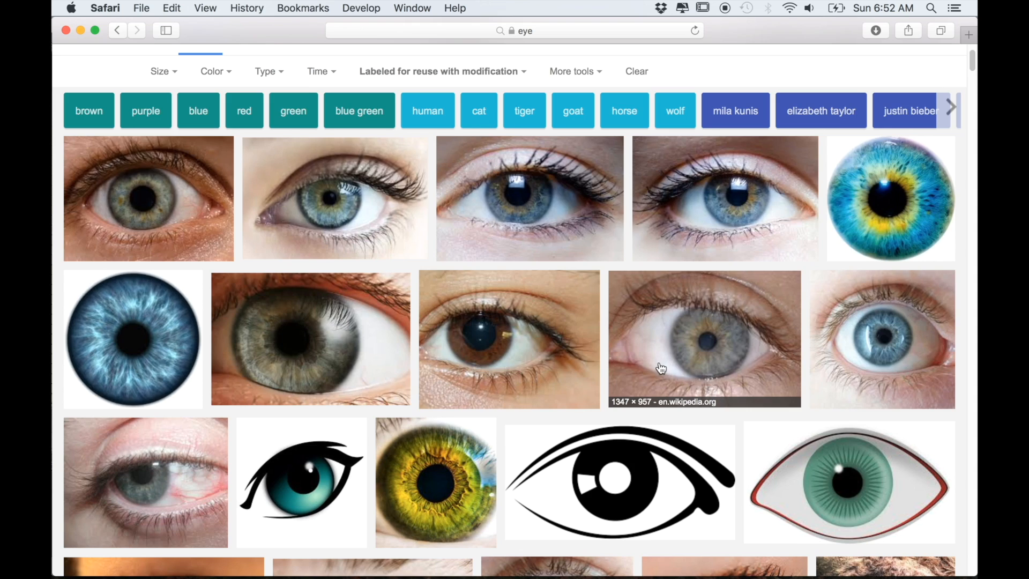
scroll(661, 376, down, 2)
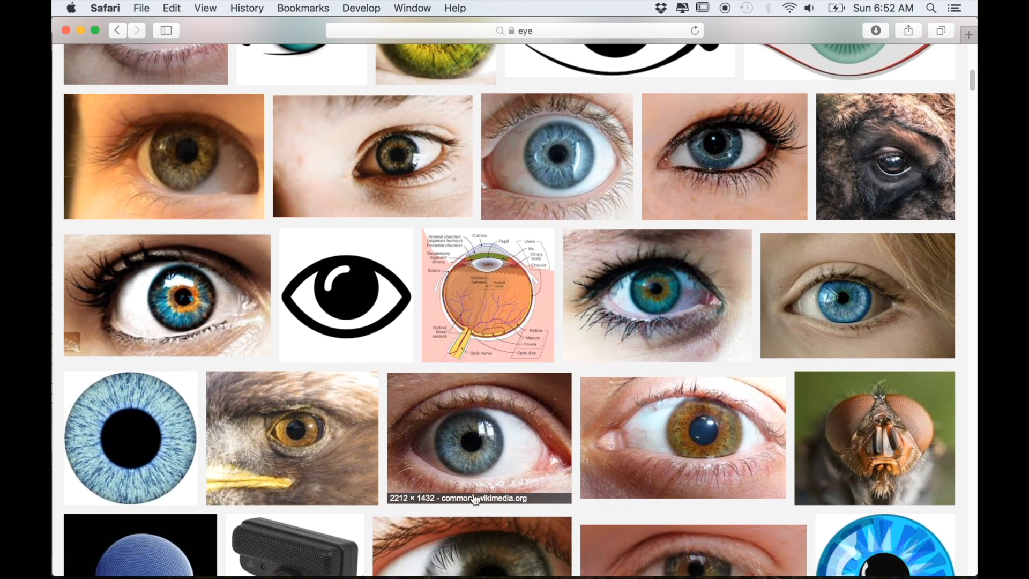
scroll(474, 488, down, 3)
scroll(475, 488, down, 8)
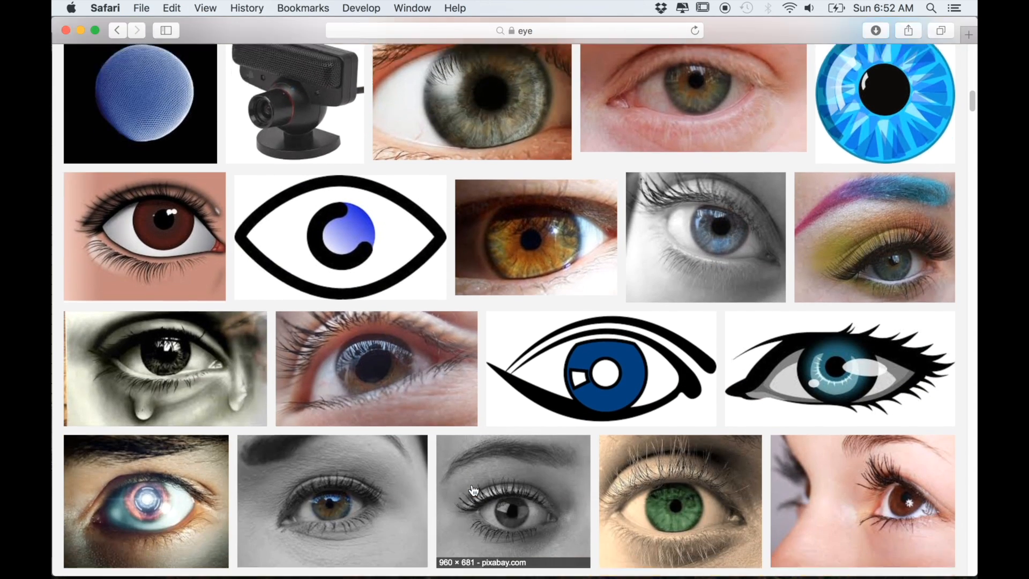
scroll(474, 488, down, 17)
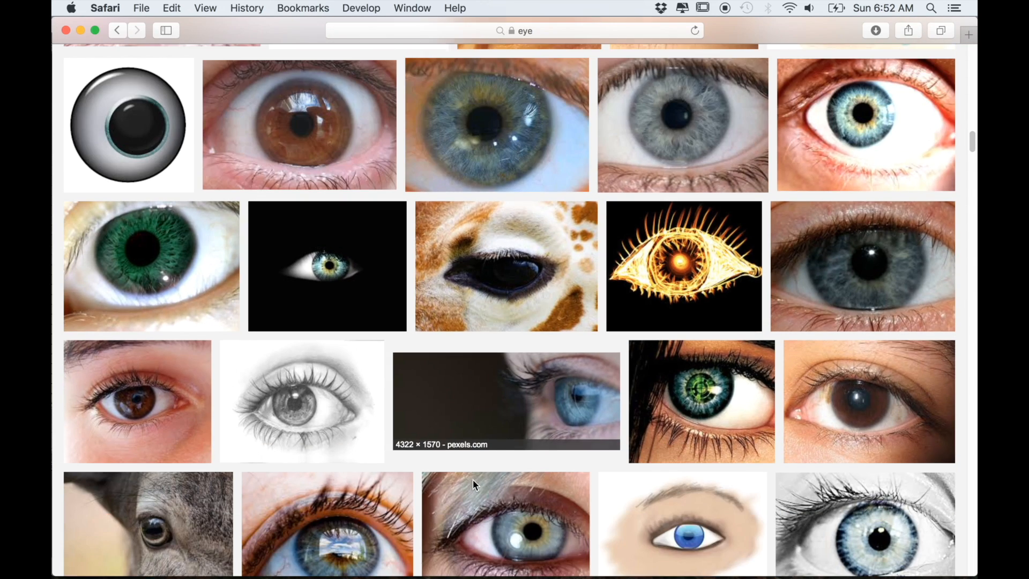
scroll(475, 485, down, 16)
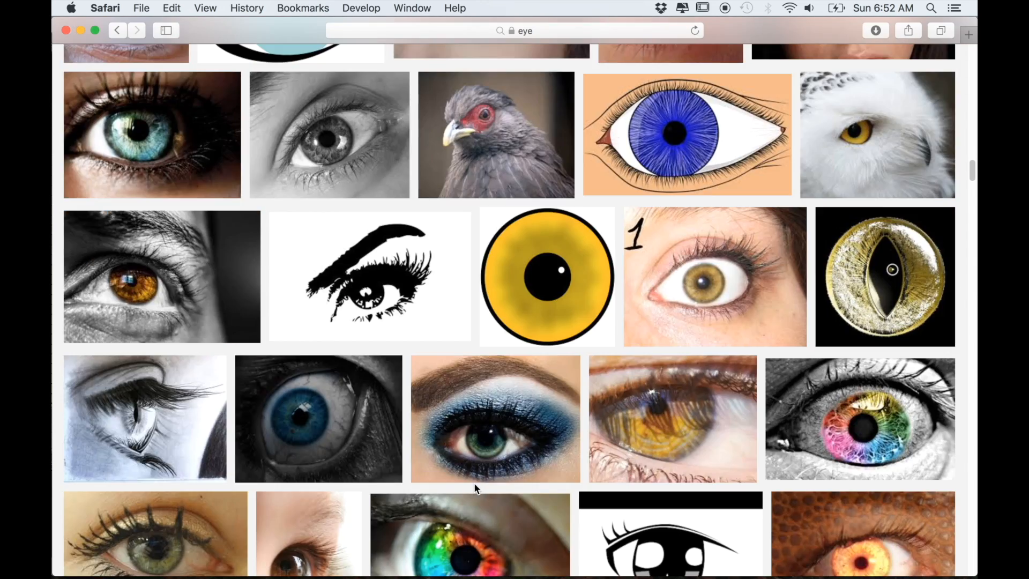
scroll(475, 485, down, 11)
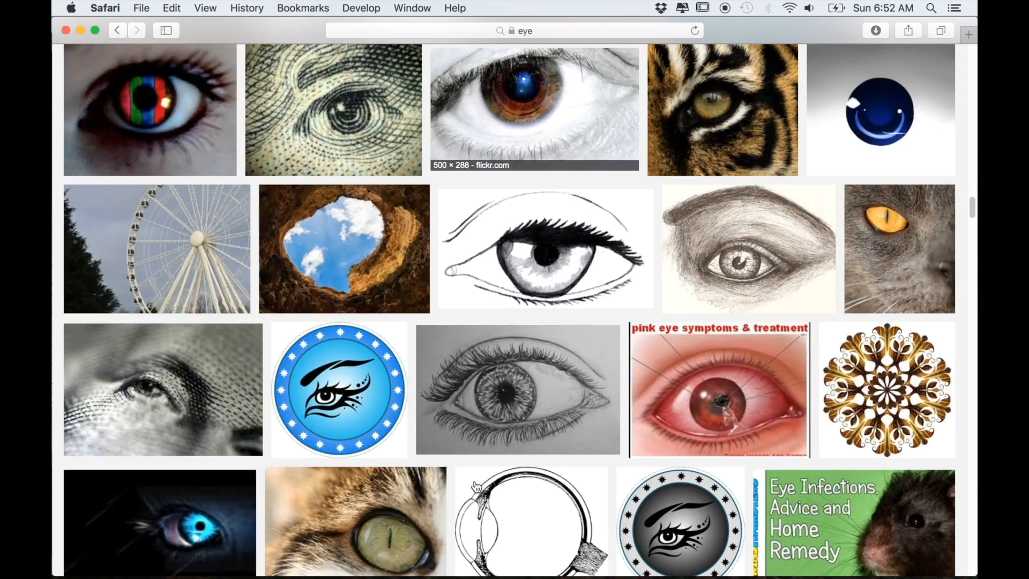
scroll(475, 487, down, 15)
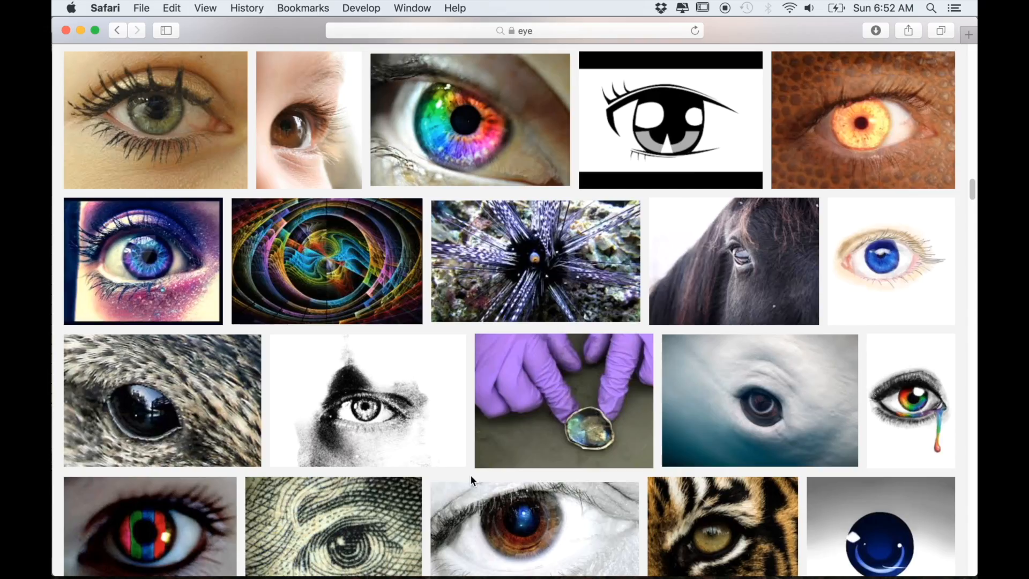
scroll(469, 473, up, 15)
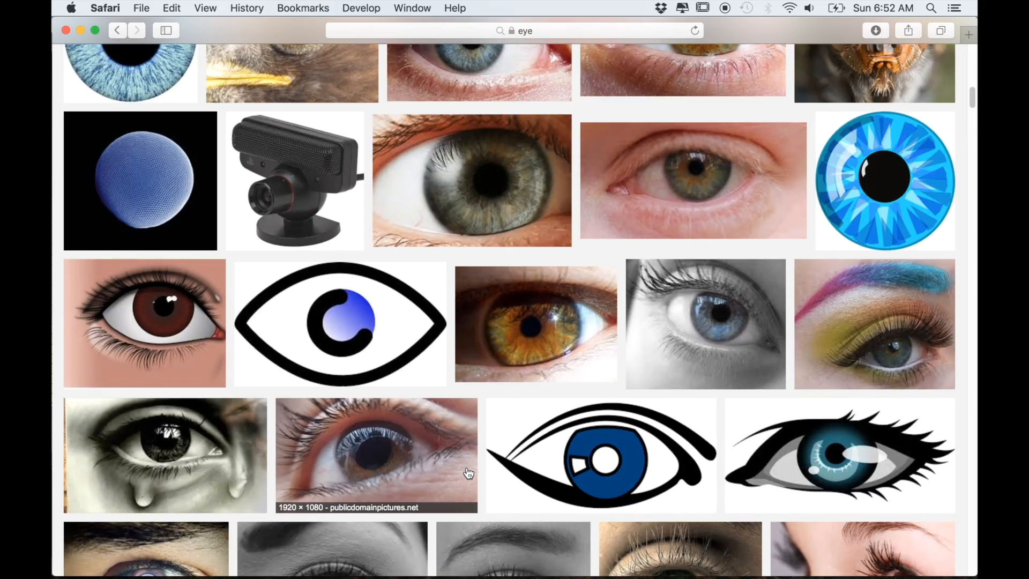
scroll(468, 472, up, 15)
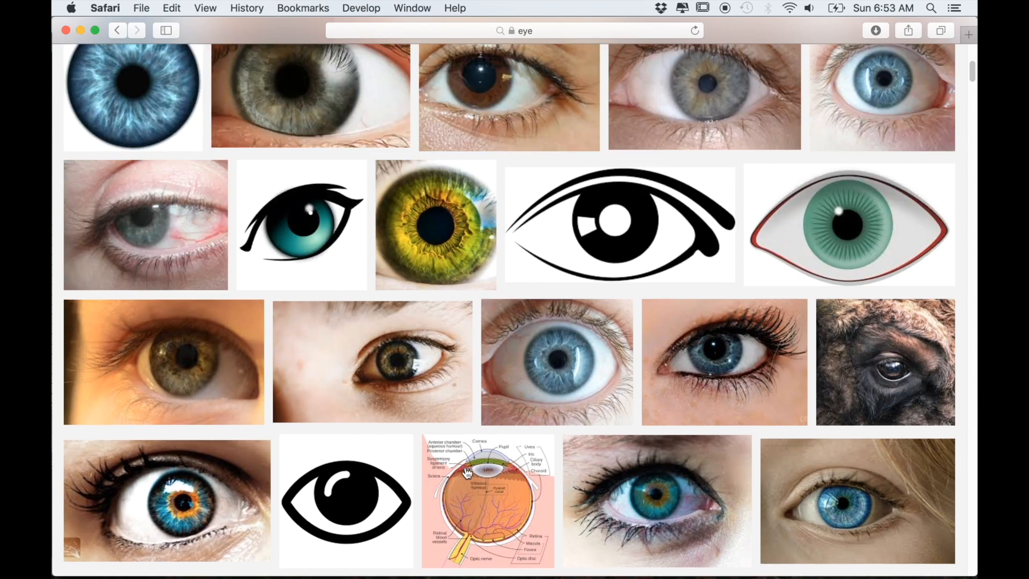
scroll(467, 471, up, 5)
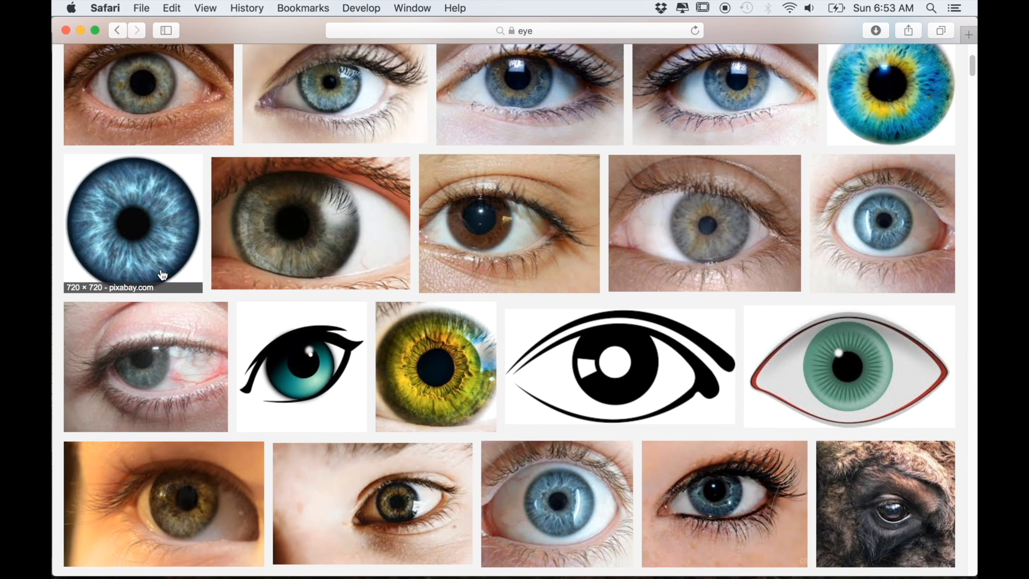
Choose the round blue iris illustration with a black pupil and open its source page on Pixabay
click(150, 250)
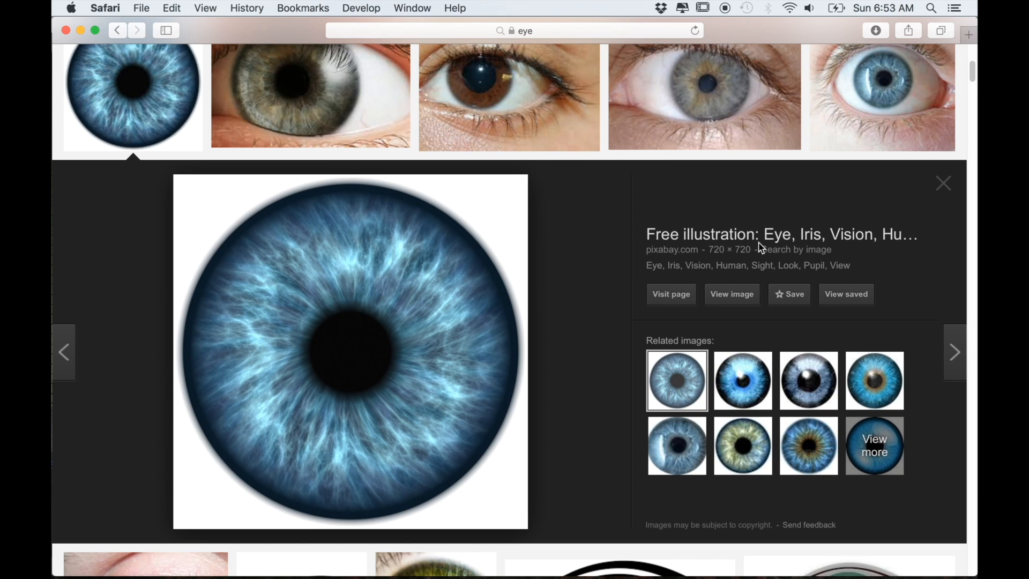
click(687, 297)
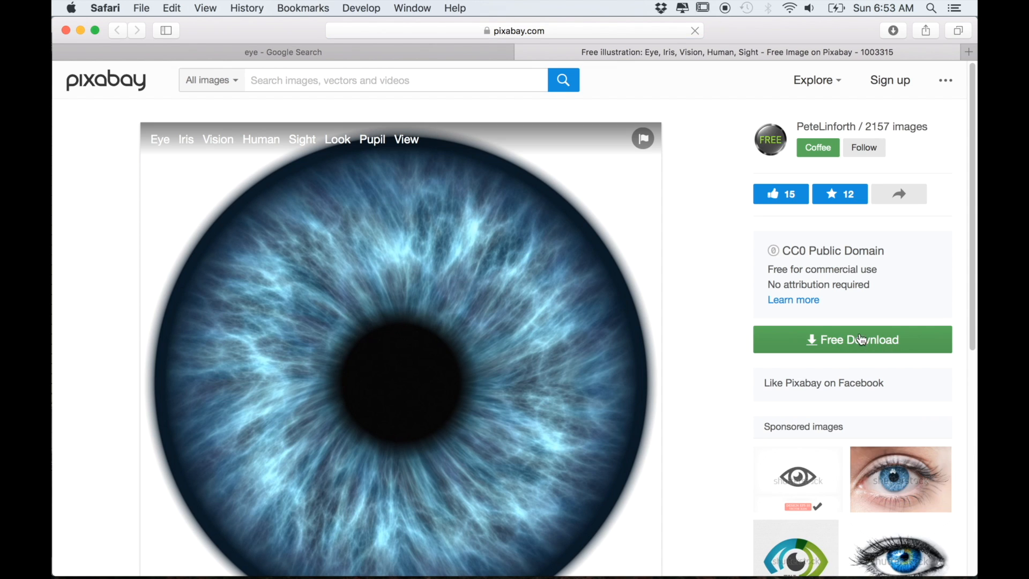
scroll(591, 358, down, 2)
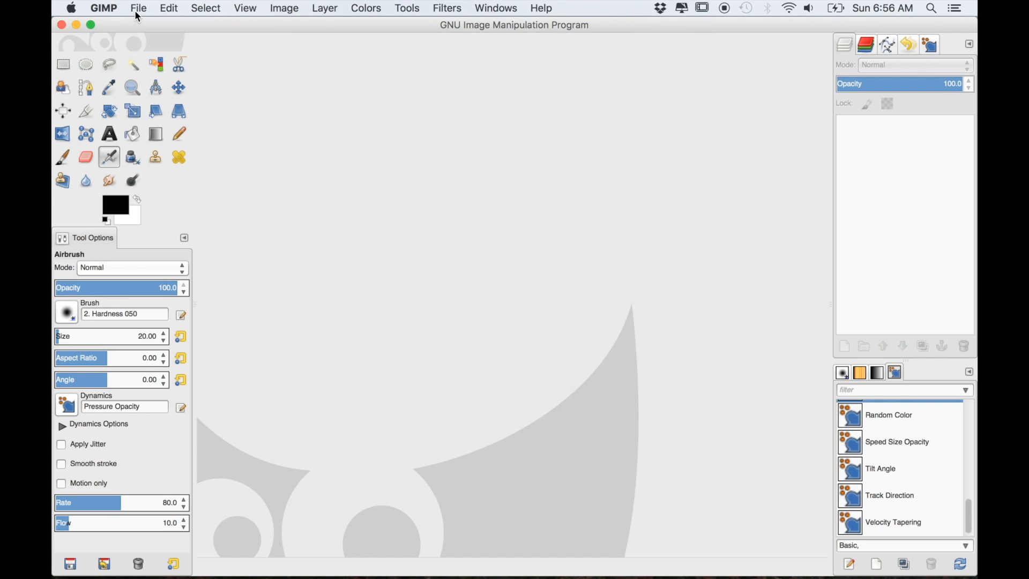
Switch to GIMP and create a new blank image of 1024 × 1024 px
click(139, 8)
click(146, 27)
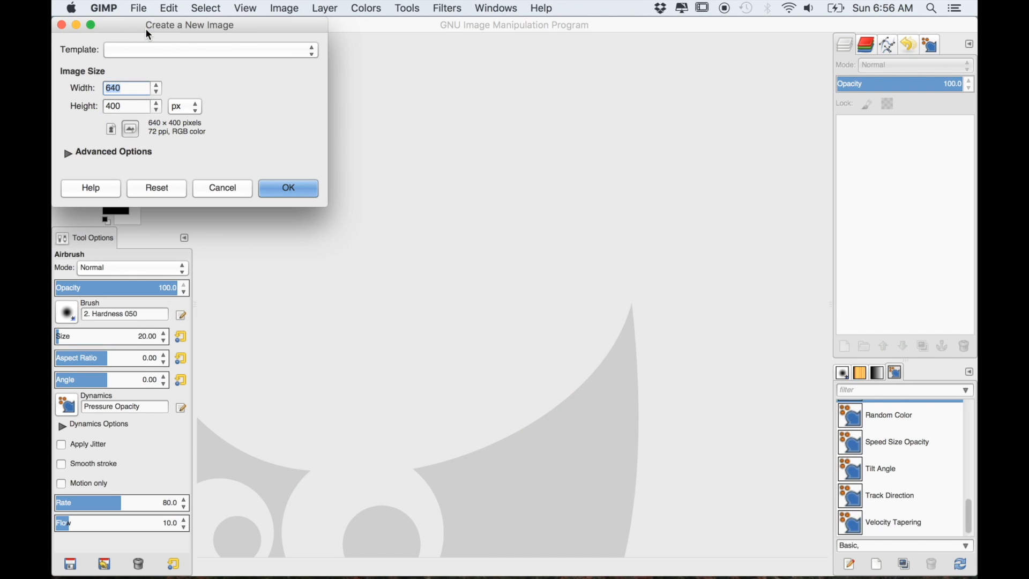
text(1024)
key(Tab)
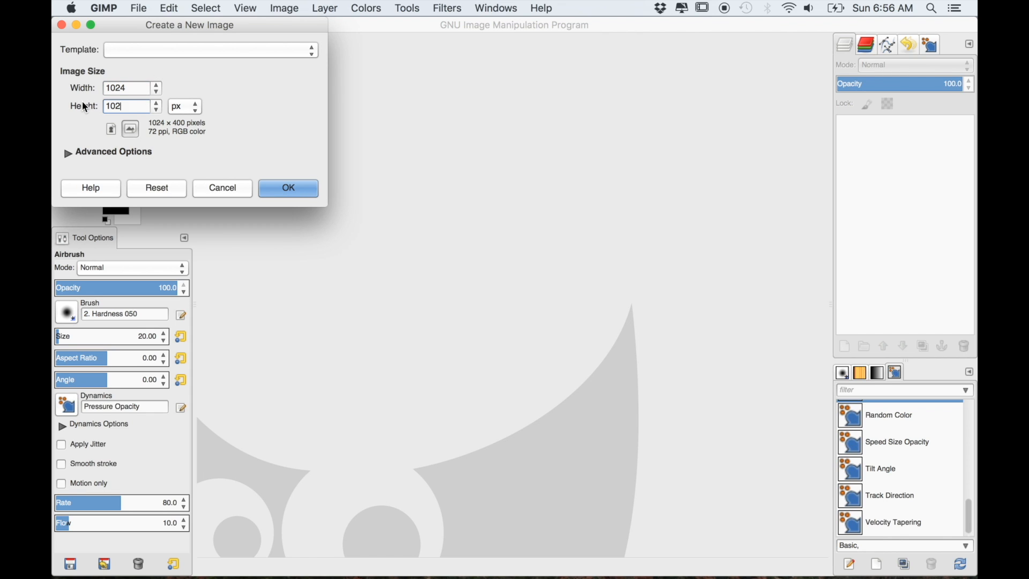
click(287, 189)
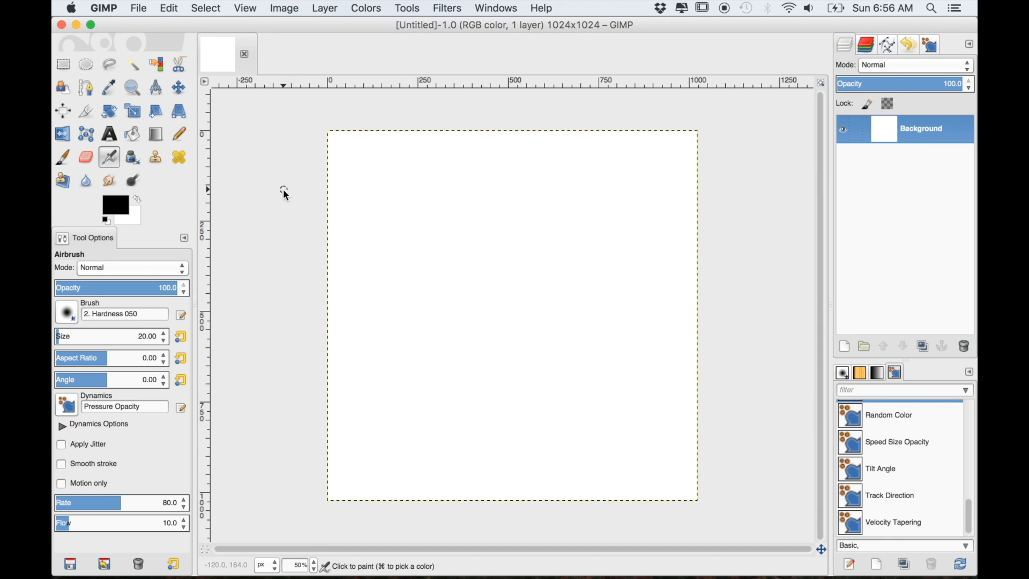
Add eye-1003315_960_720.jpg from the desktop to the blank image as a new layer
drag(210, 27, 210, 168)
drag(429, 70, 505, 281)
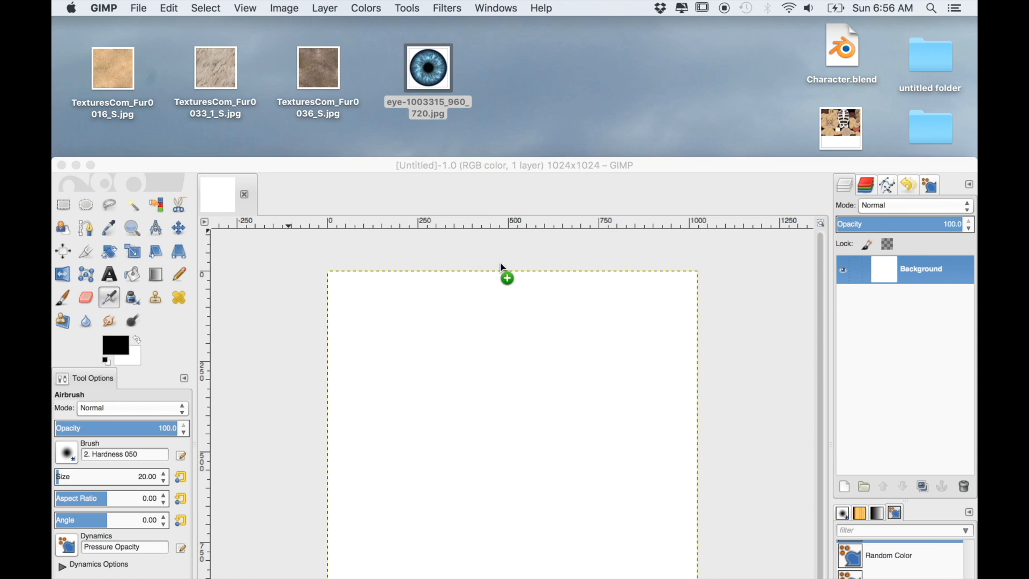
drag(446, 165, 431, 25)
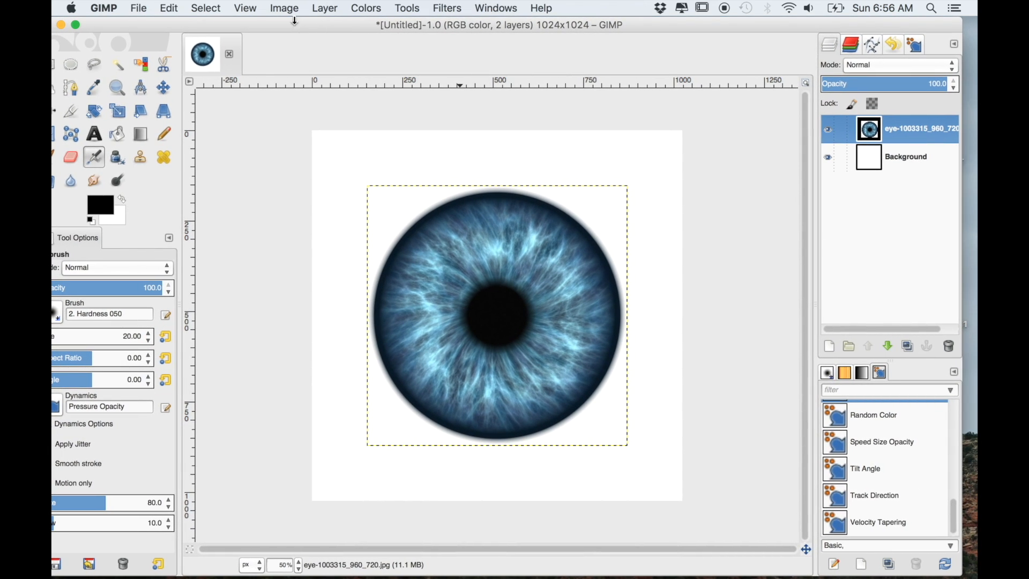
Scale the iris layer down proportionally to about 400 × 400 px with cubic interpolation
click(325, 8)
mouse_move(337, 131)
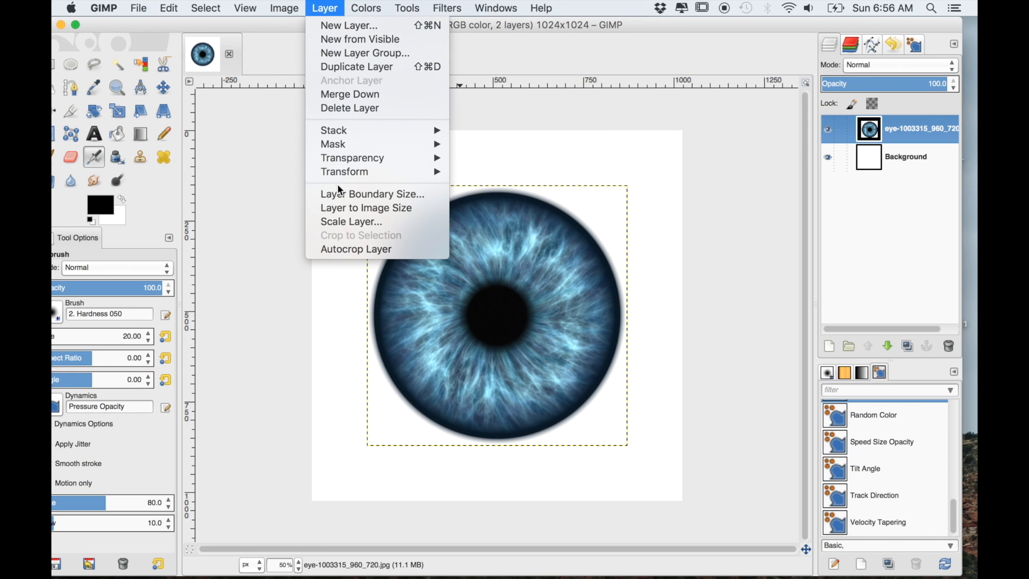
click(339, 223)
click(326, 194)
click(326, 194)
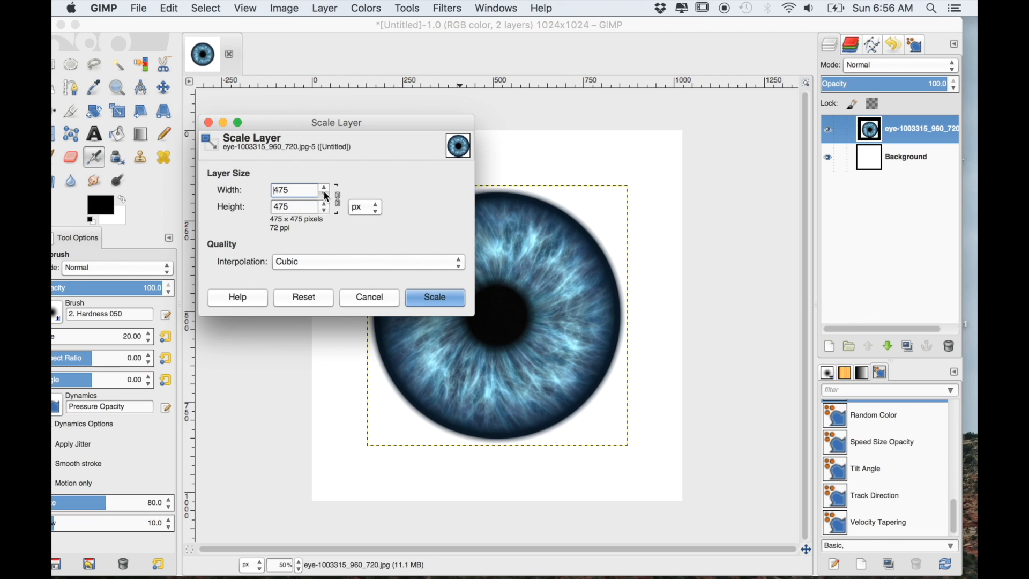
click(324, 189)
click(325, 189)
click(325, 189)
click(428, 296)
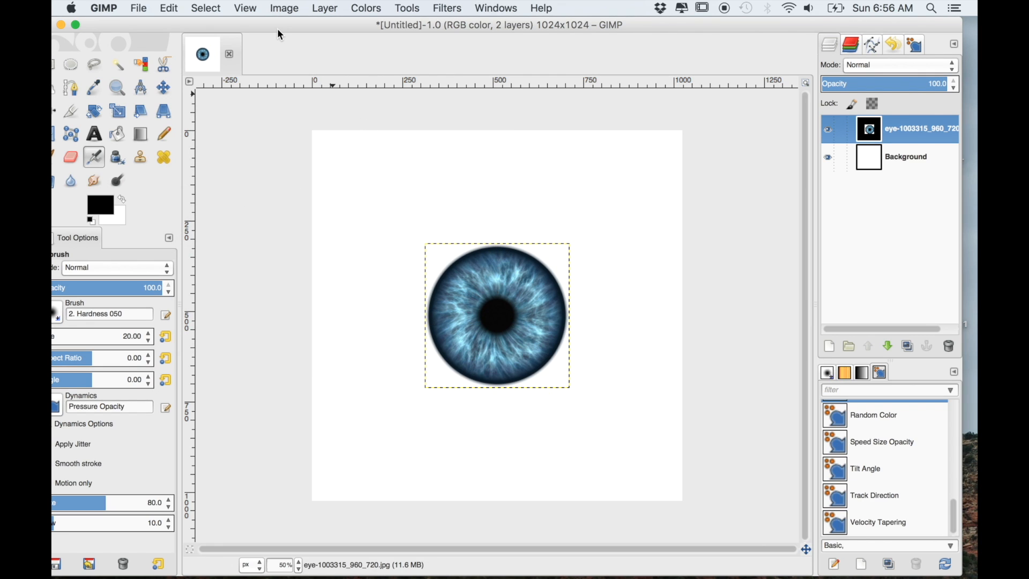
Scale the iris layer down proportionally to well below 400 × 400 px with cubic interpolation
click(325, 8)
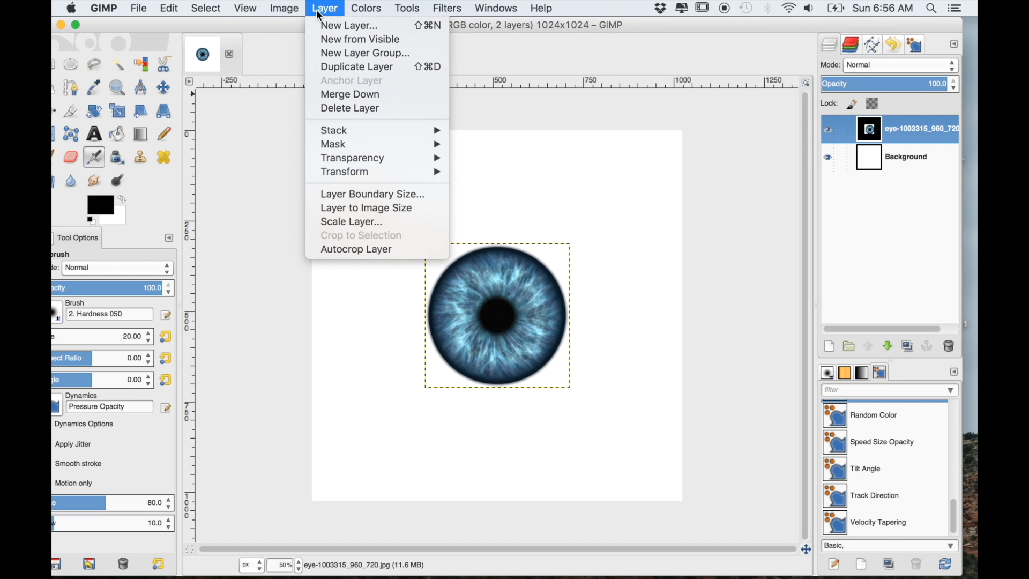
click(335, 222)
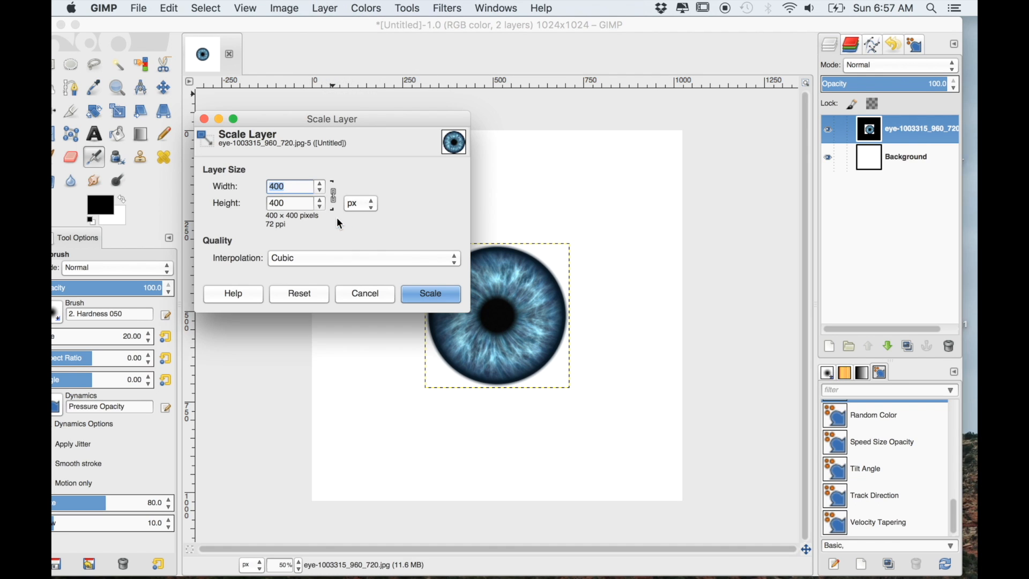
scroll(324, 191, down, 4)
scroll(323, 189, up, 5)
click(410, 295)
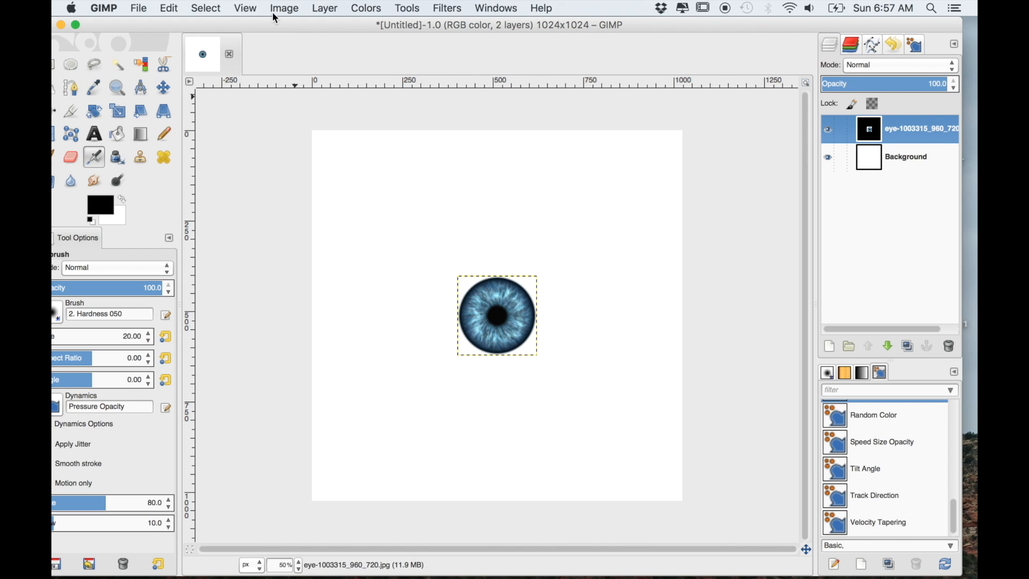
Rescale the iris layer proportionally to 300 × 300 px with cubic interpolation
click(322, 9)
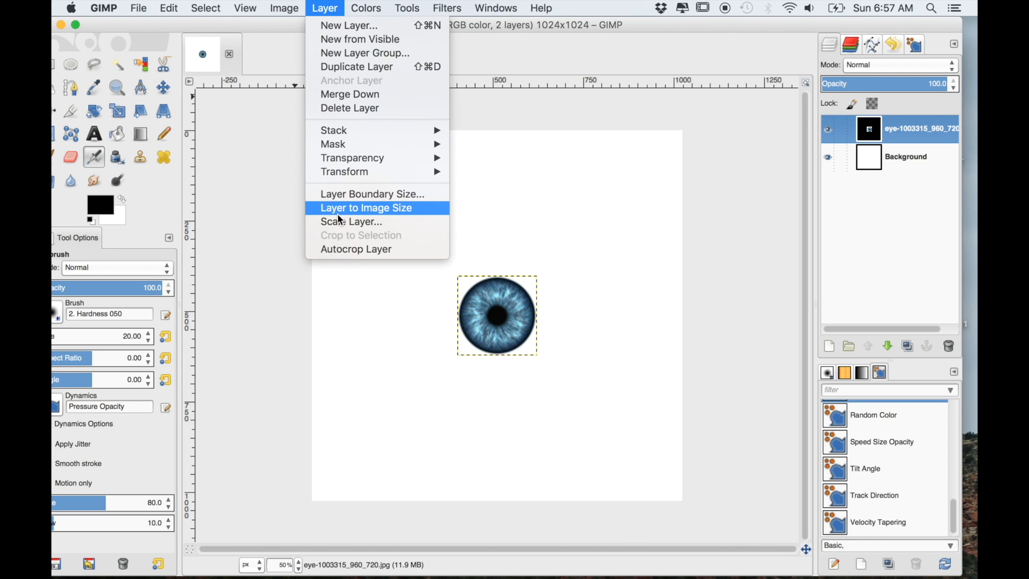
click(341, 222)
drag(328, 182, 327, 180)
click(326, 185)
click(326, 185)
click(326, 185)
click(326, 185)
click(325, 180)
click(326, 185)
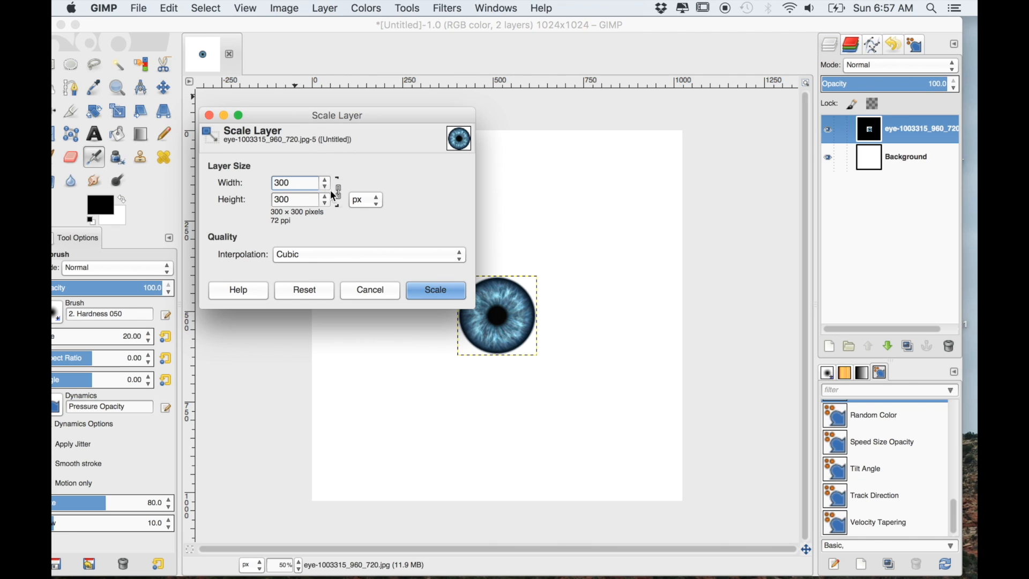
click(436, 292)
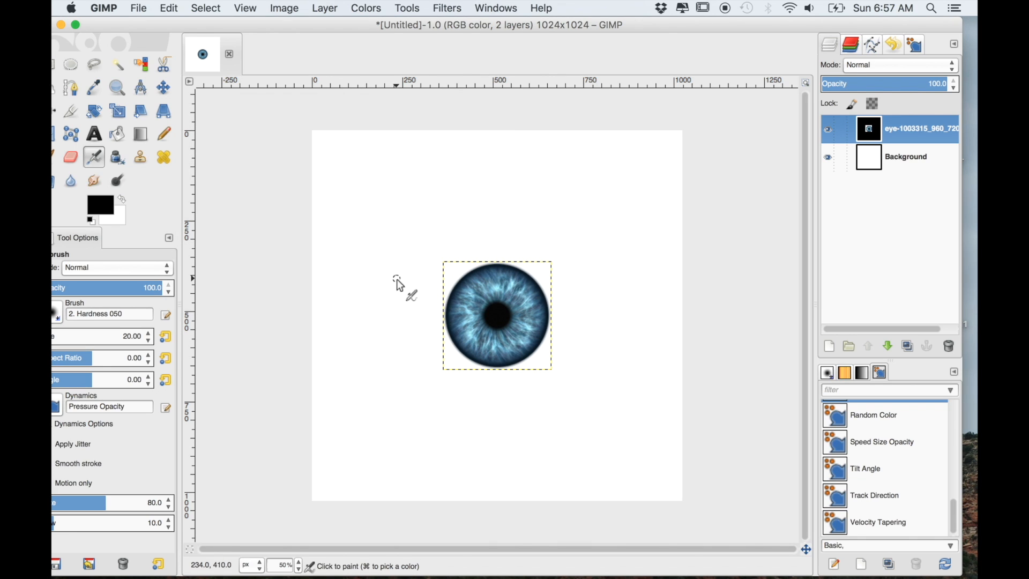
Export the iris image to the desktop as Eye.png with the default PNG options
click(139, 8)
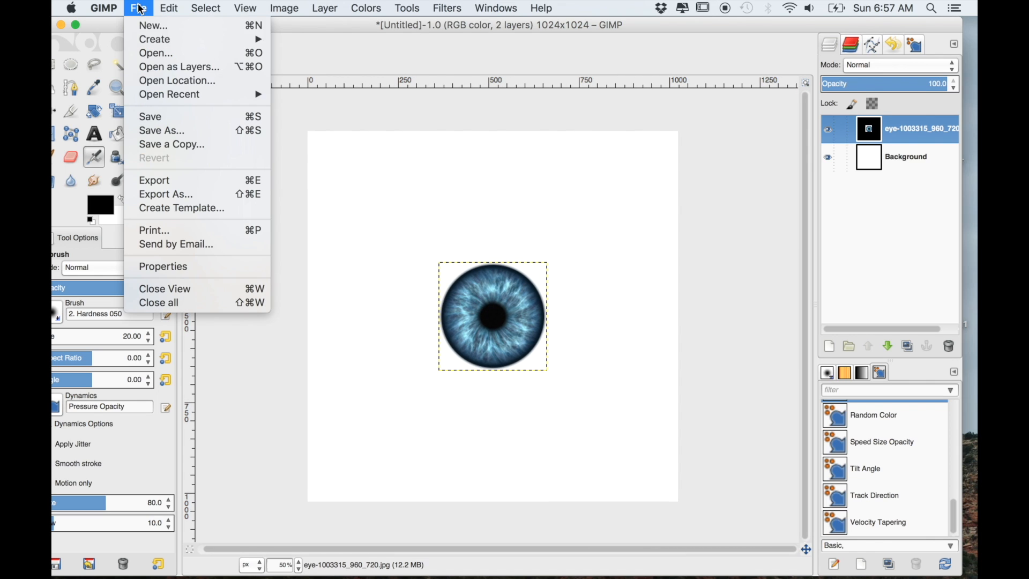
click(174, 183)
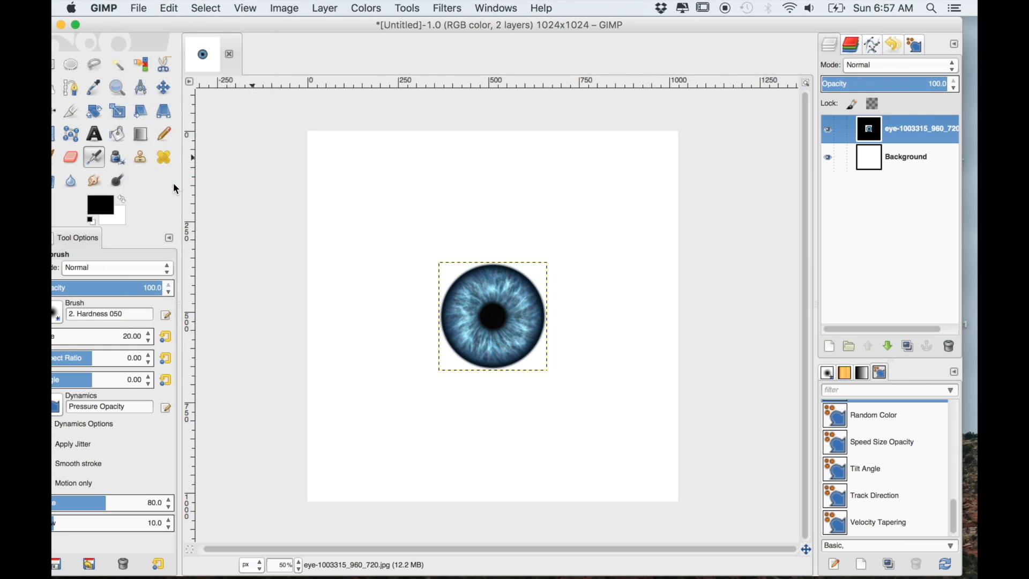
click(104, 181)
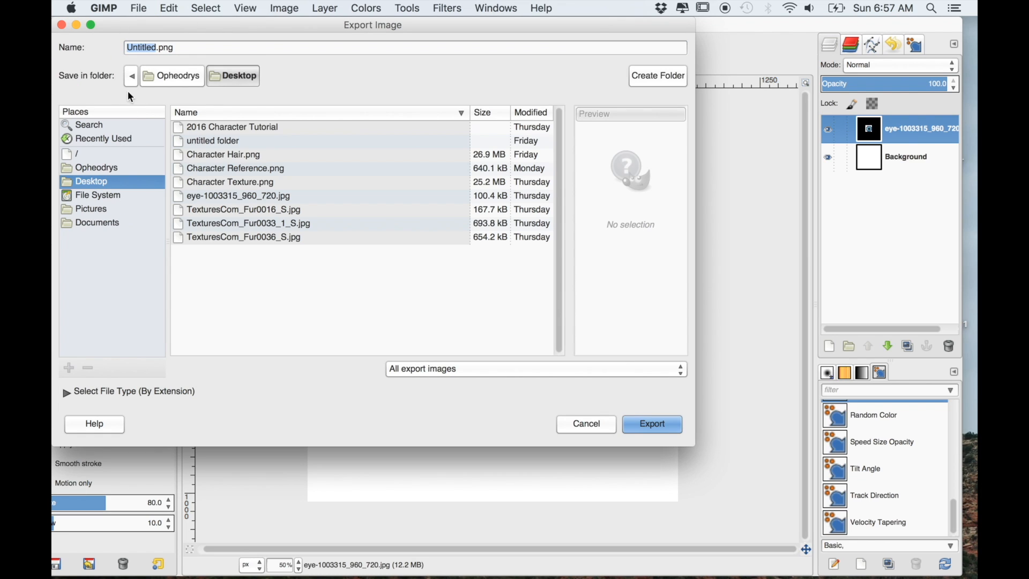
text(E)
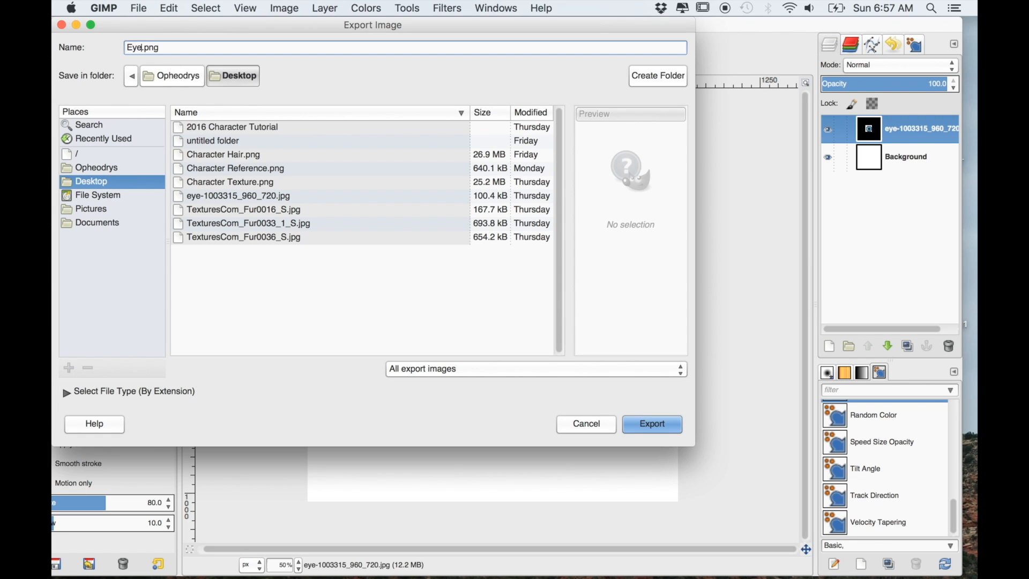
text(ye)
key(Return)
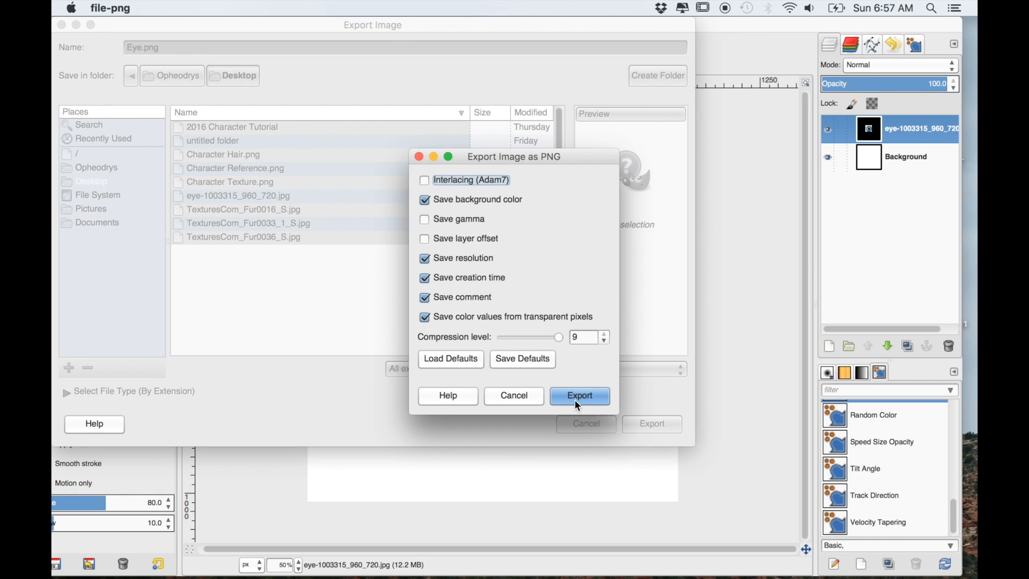
click(578, 402)
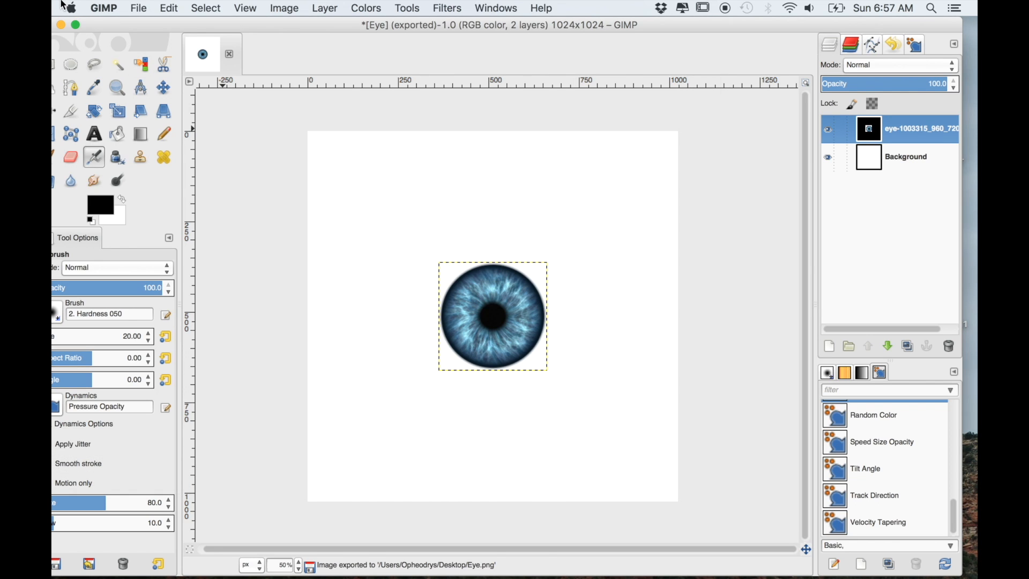
Minimize the GIMP window and switch back to Character.blend in Blender
click(63, 25)
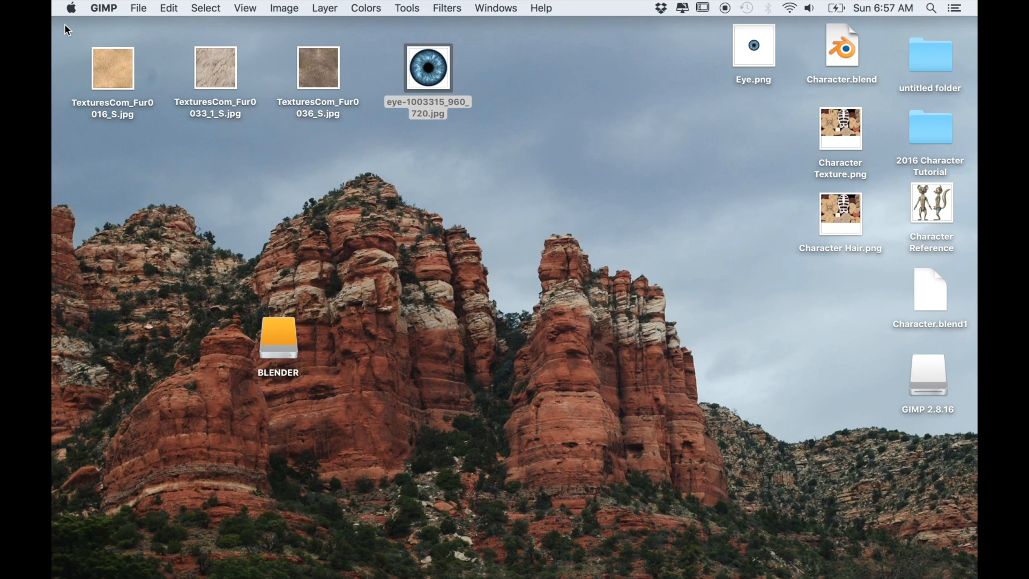
mouse_move(568, 577)
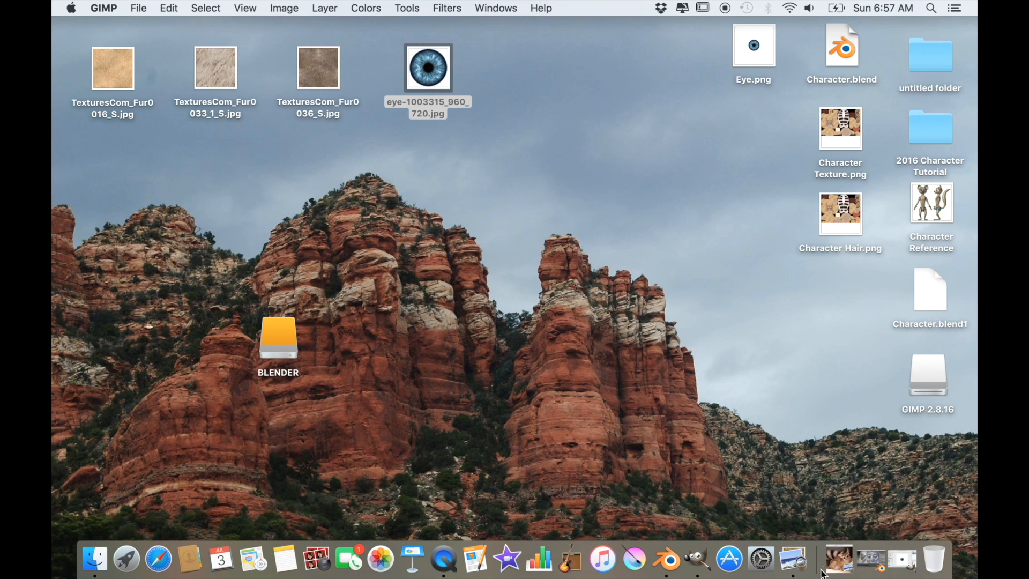
click(857, 573)
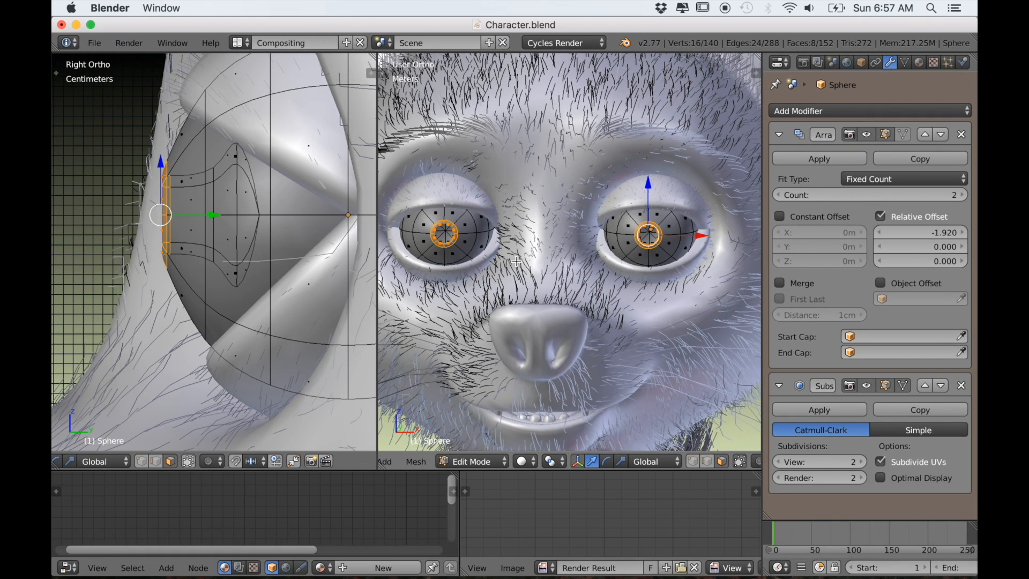
Select the vertical edge loop around the middle of the eyeball in wireframe and mark it as a seam
middle_drag(290, 326, 233, 318)
click(522, 461)
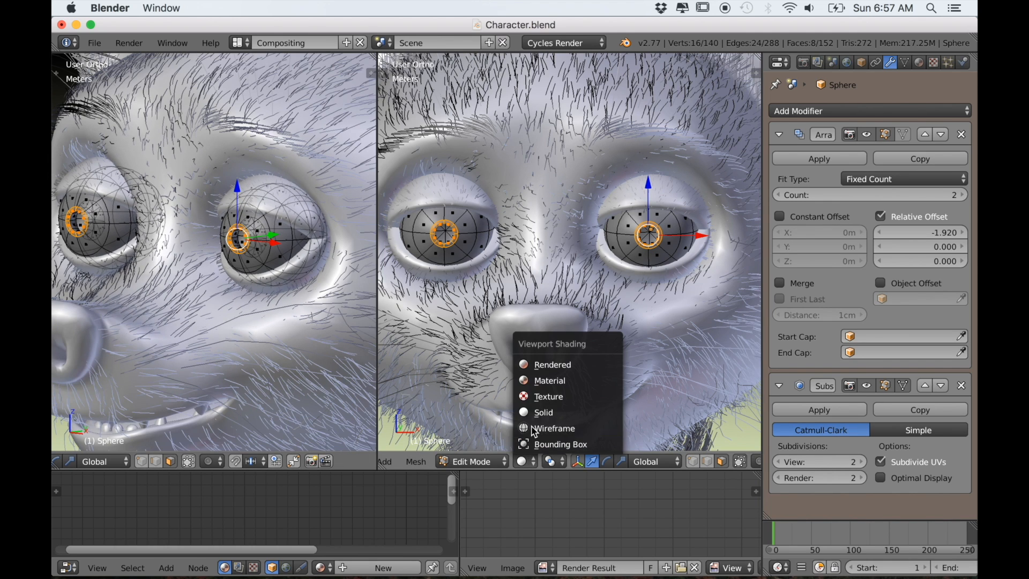
middle_drag(640, 298, 603, 312)
mouse_move(618, 363)
middle_down()
mouse_move(633, 336)
mouse_move(625, 349)
mouse_move(586, 355)
middle_up()
key(z)
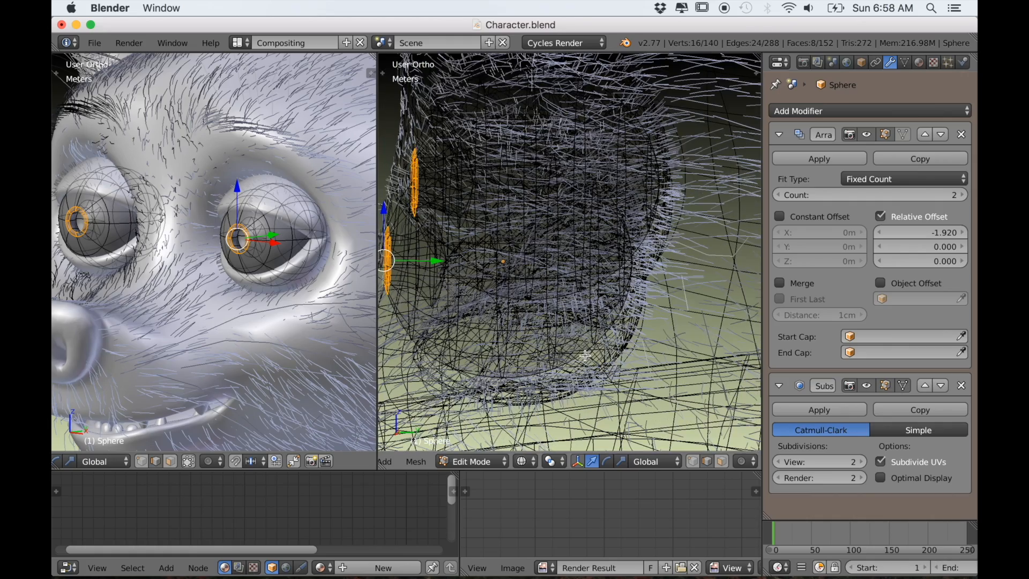
alt+right_click(491, 317)
middle_drag(490, 317, 539, 307)
key(KP_3)
scroll(517, 316, down, 2)
scroll(512, 290, up, 3)
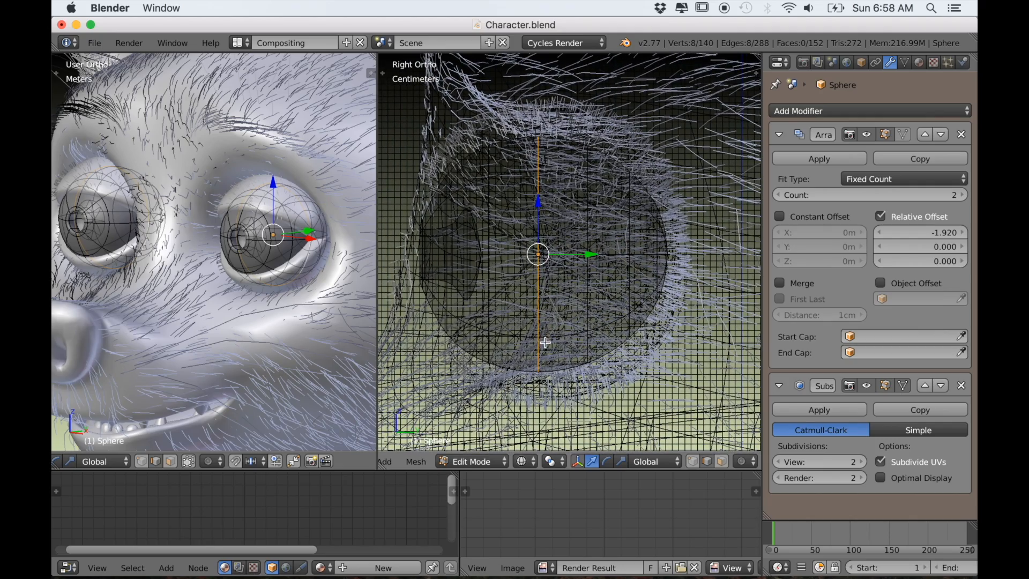
key(ctrl+e)
click(542, 313)
Return to solid shading, select the whole linked eyeball mesh and unwrap it
middle_drag(549, 315, 600, 342)
key(a)
key(z)
scroll(586, 342, up, 3)
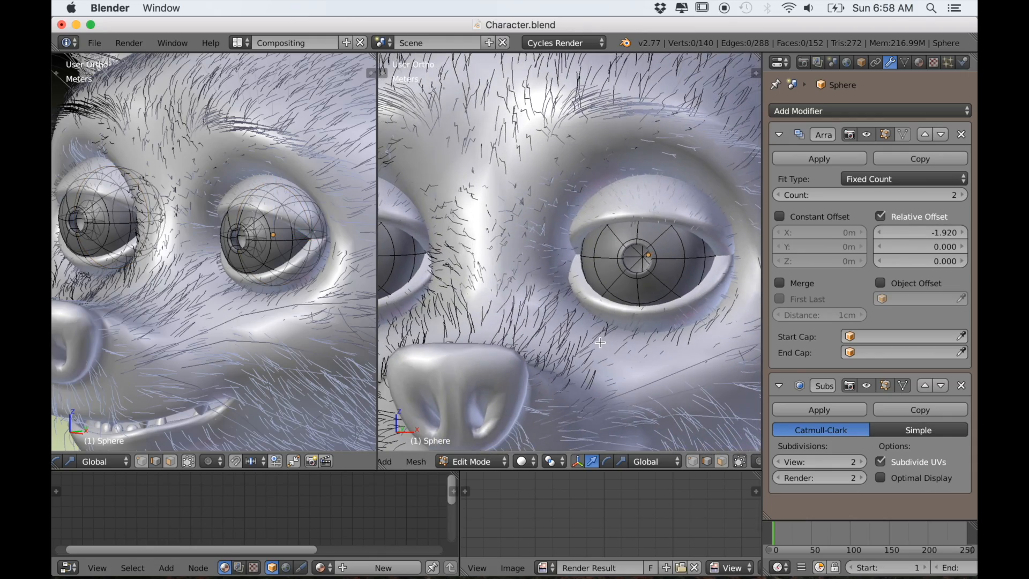
key(l)
key(u)
click(661, 287)
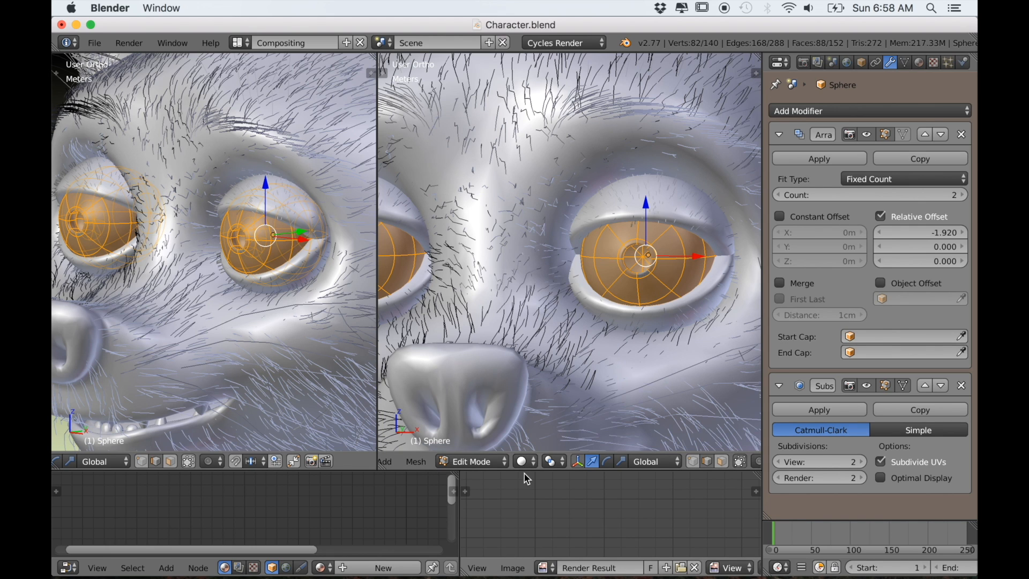
Enlarge the node and image editor areas and create a new material for the eyeball
drag(524, 470, 512, 317)
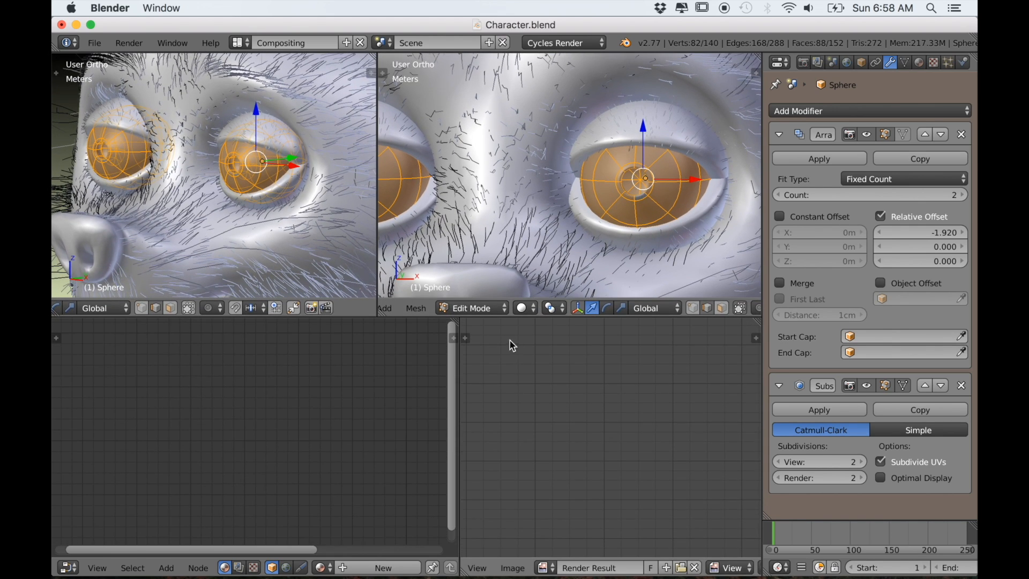
drag(461, 410, 328, 420)
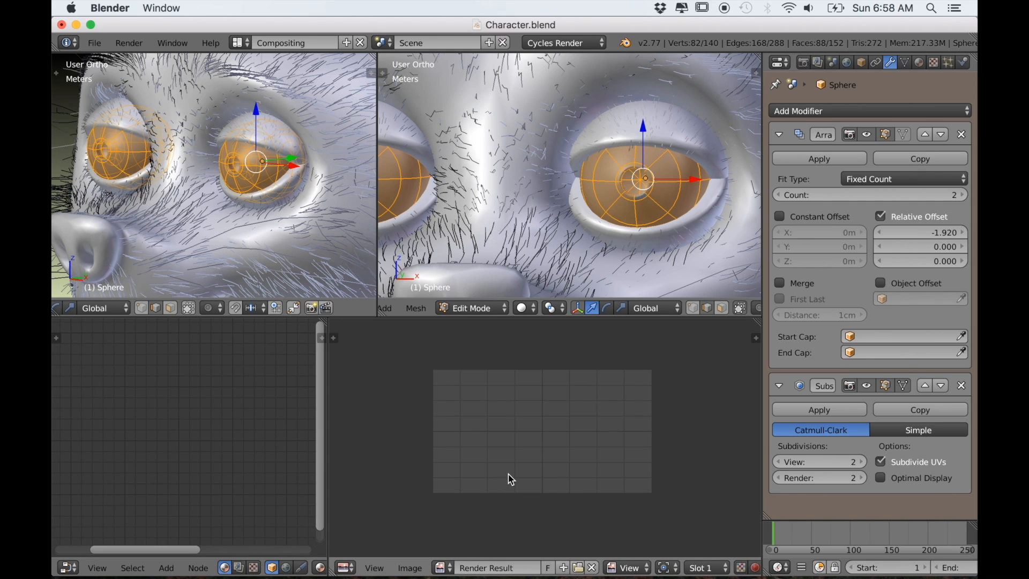
click(918, 62)
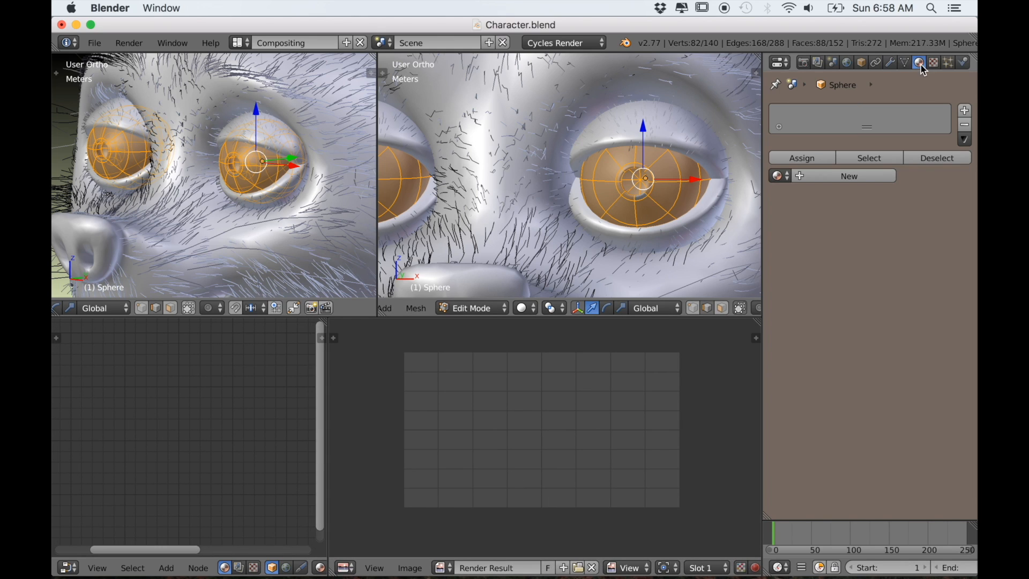
click(809, 178)
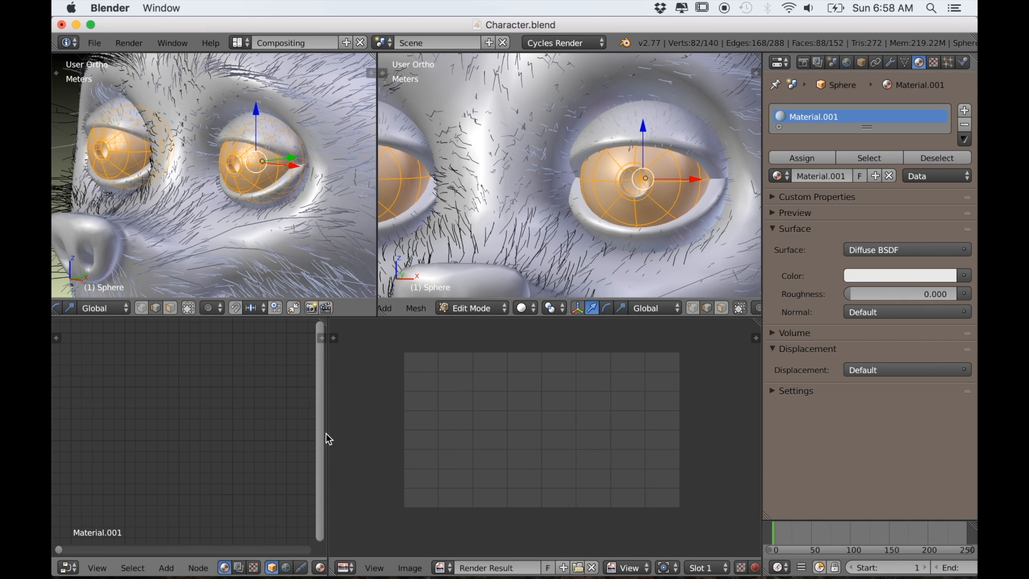
Add an image texture setup to the Diffuse BSDF color of the eyeball material and load Eye.png from the desktop
drag(329, 430, 371, 426)
key(Home)
scroll(216, 437, up, 3)
mouse_move(216, 437)
middle_down()
mouse_move(210, 457)
mouse_move(191, 440)
mouse_move(231, 444)
middle_up()
key(ctrl+t)
click(186, 452)
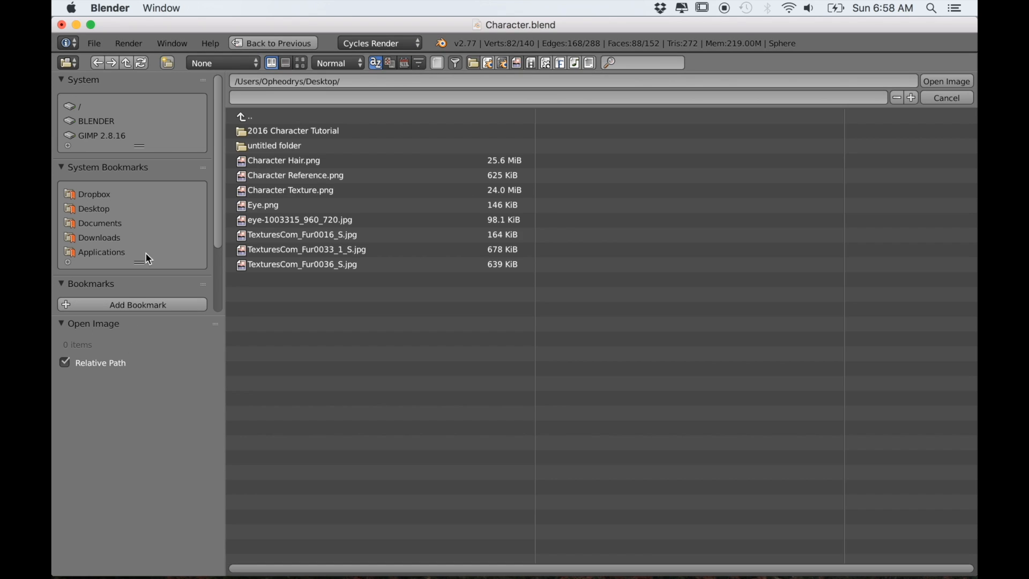
click(286, 205)
click(303, 63)
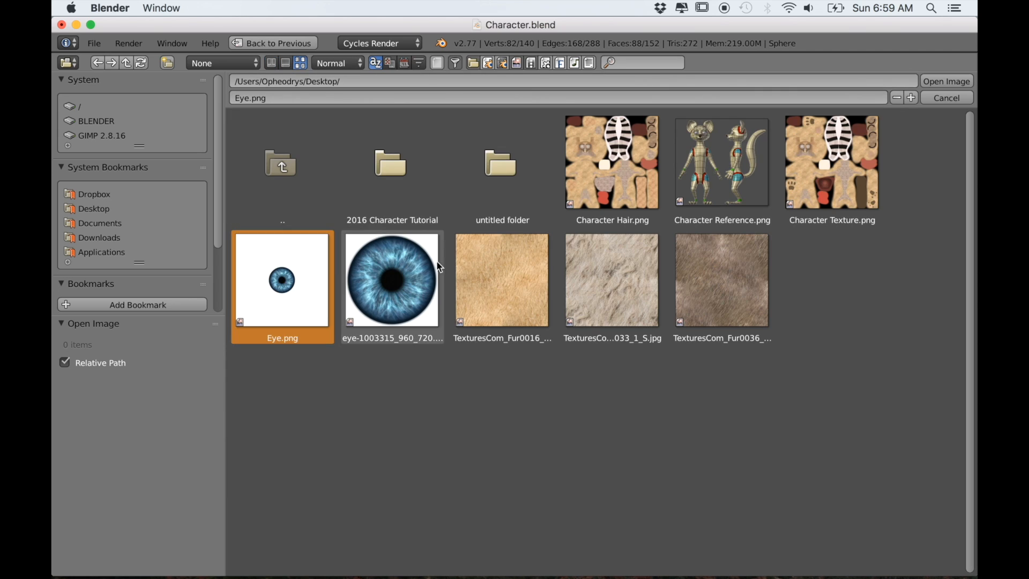
click(945, 84)
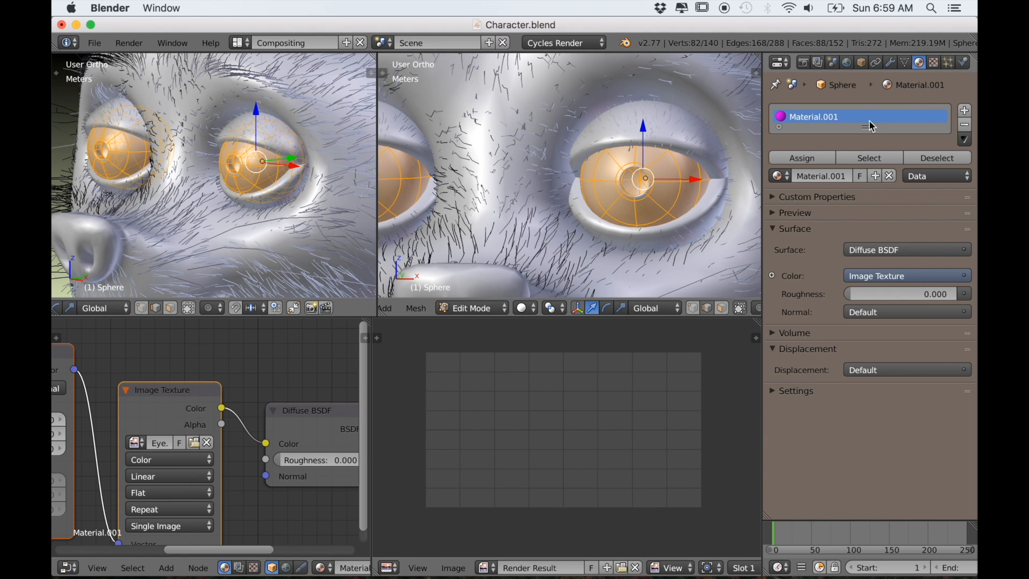
Display Eye.png in the image editor behind the eyeball's UV layout
click(487, 569)
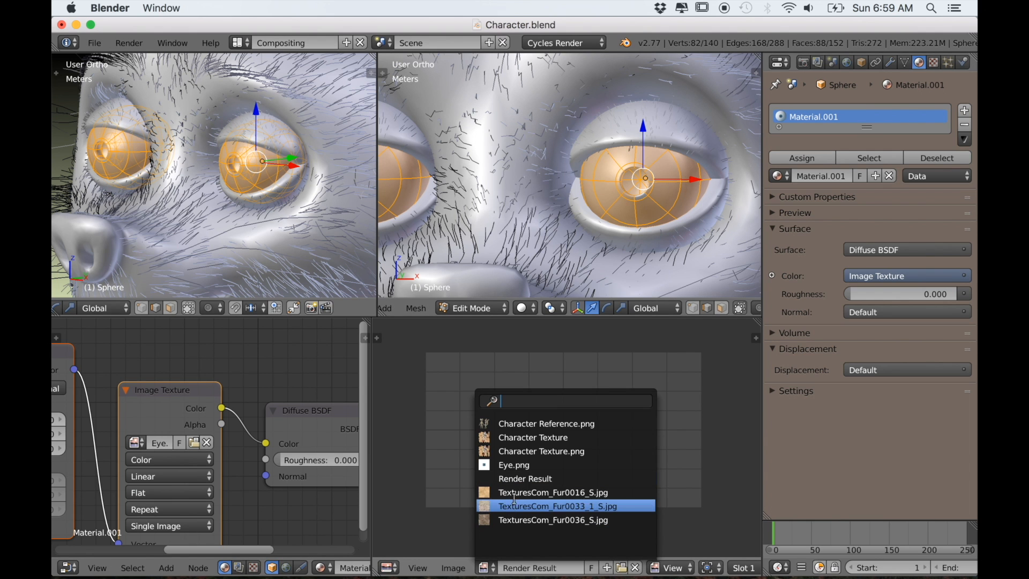
click(529, 466)
scroll(531, 467, down, 2)
scroll(532, 467, up, 4)
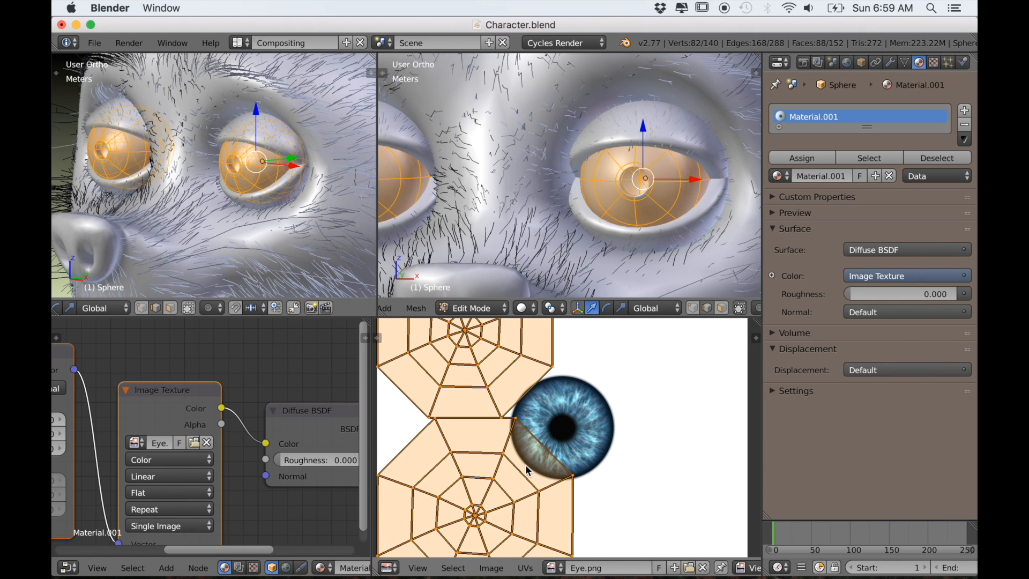
scroll(515, 477, down, 2)
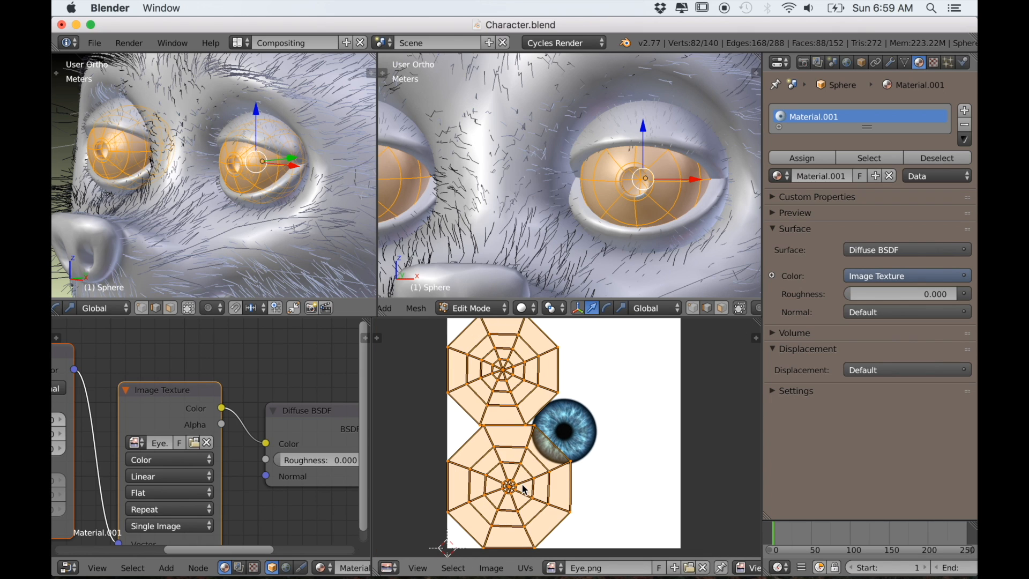
Set the front 3D view's shading to Material
click(496, 309)
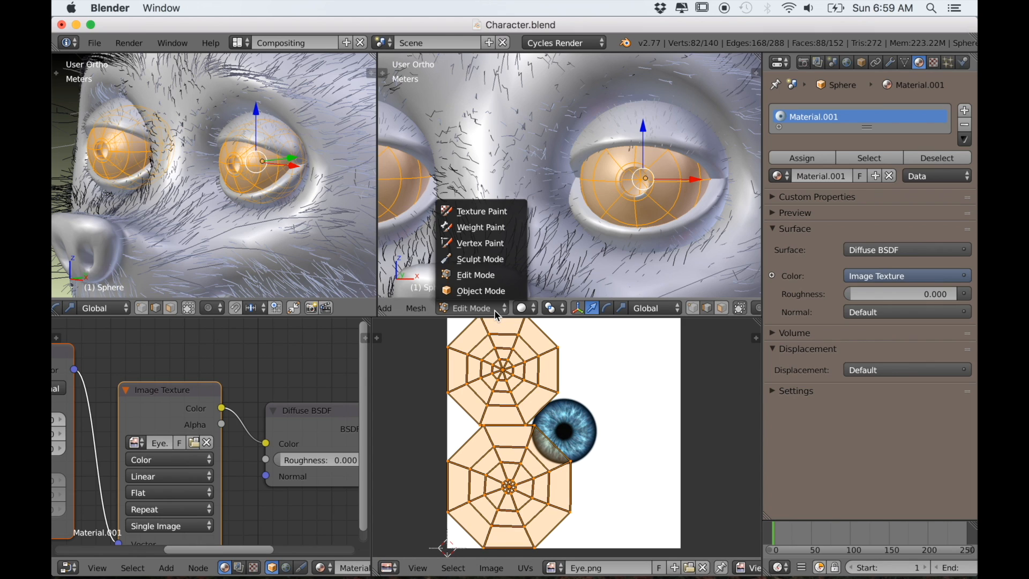
click(524, 309)
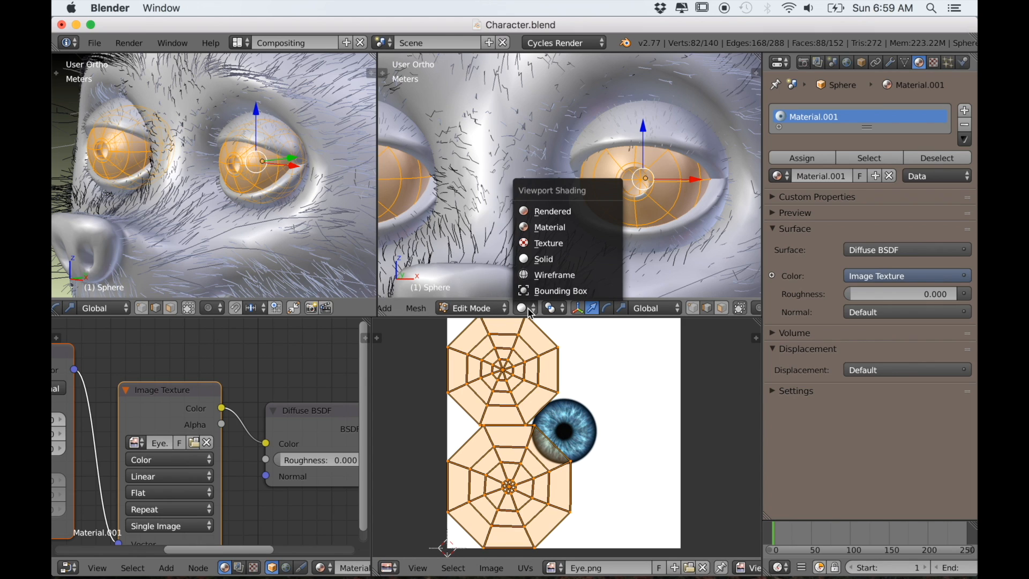
click(544, 227)
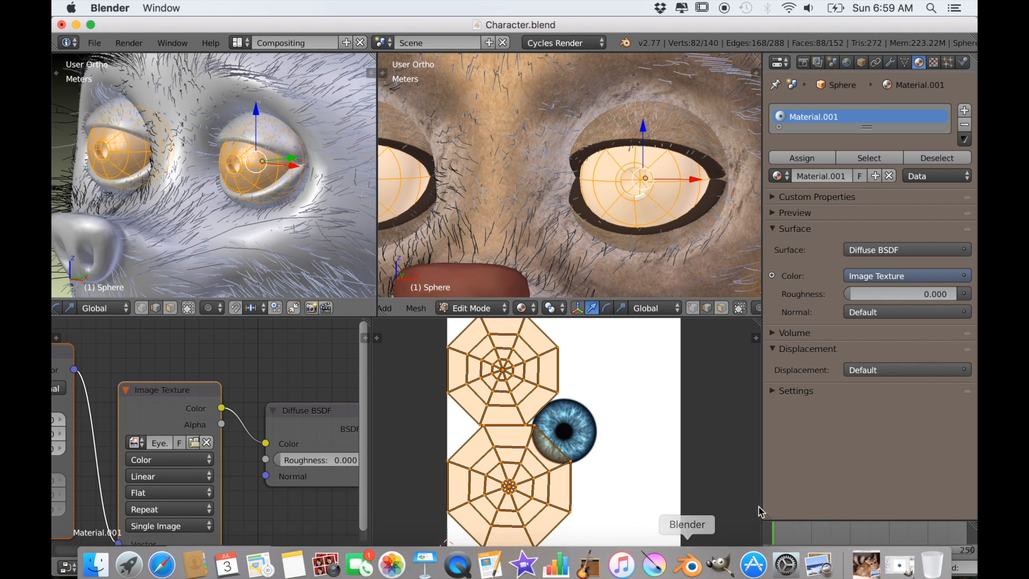
Move the lower UV island so its centre sits on the pupil of the iris image
scroll(627, 568, right, 8)
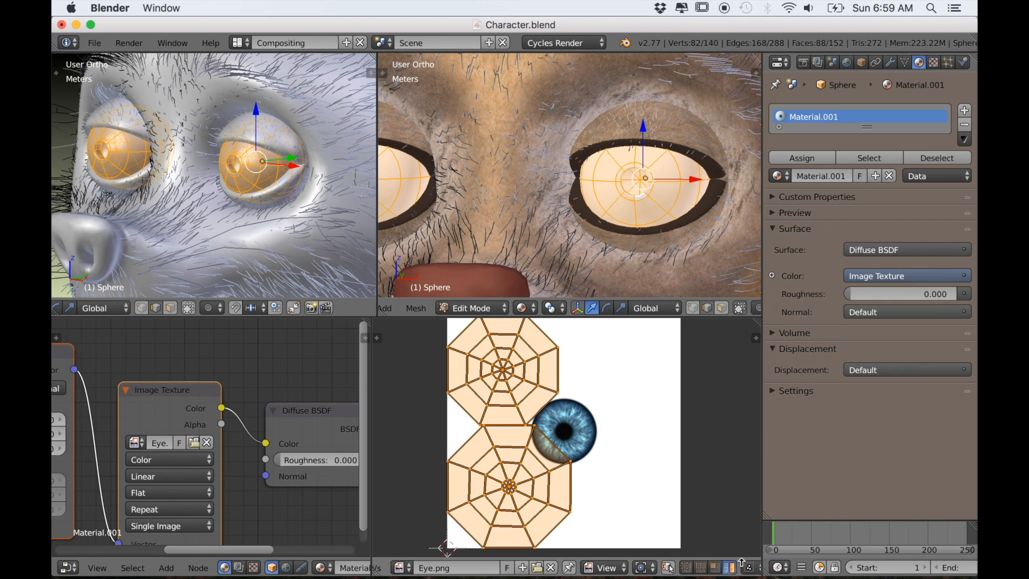
right_click(512, 489)
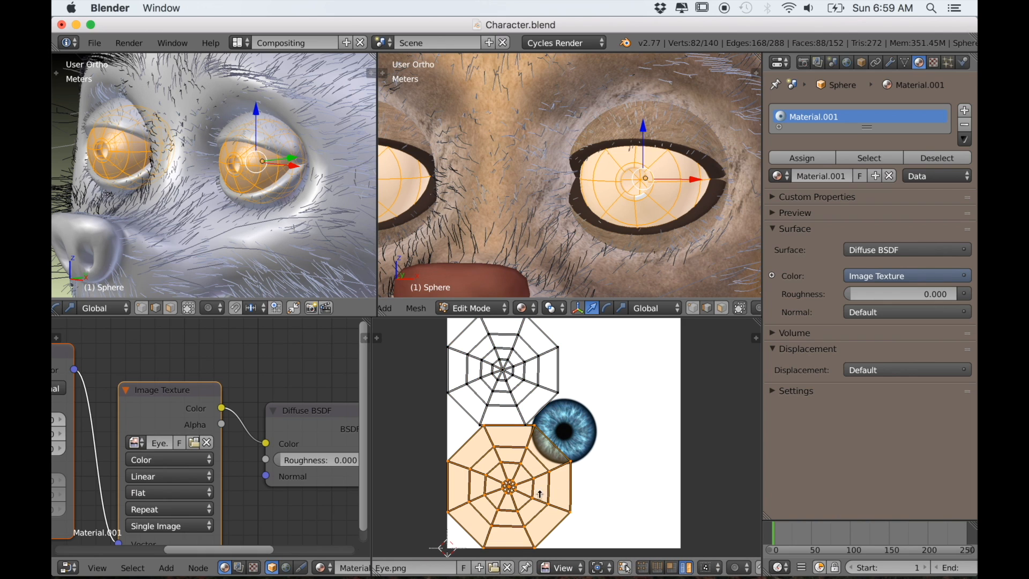
key(g)
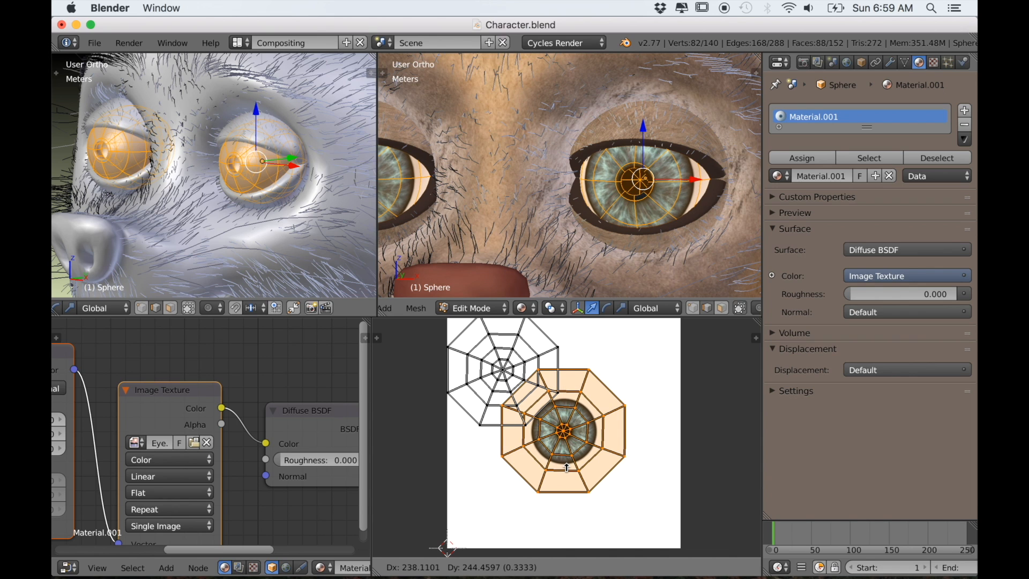
click(567, 467)
Scale up the selected UV island around the iris so the iris appears smaller on the eyeball
scroll(568, 469, up, 7)
scroll(571, 475, down, 6)
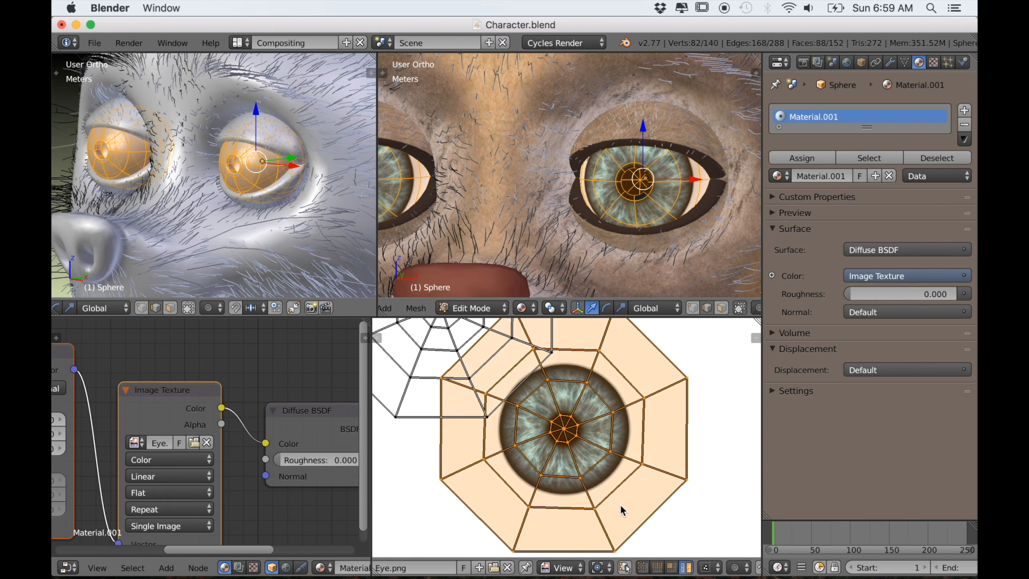
scroll(608, 496, down, 1)
key(s)
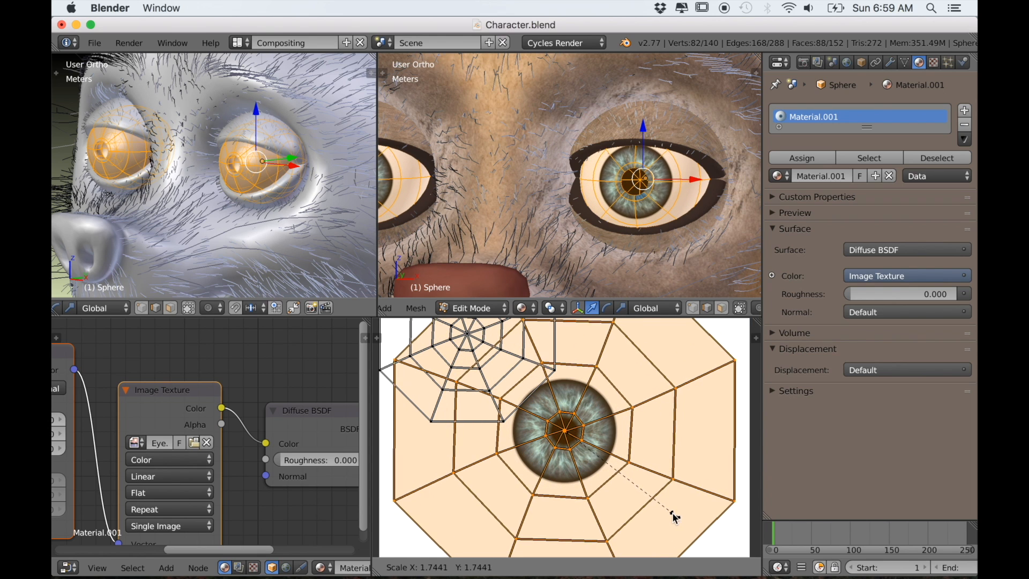
click(665, 509)
Enlarge the UV island further by a factor of about 1.2, judging the iris size on the whole face
scroll(568, 275, down, 5)
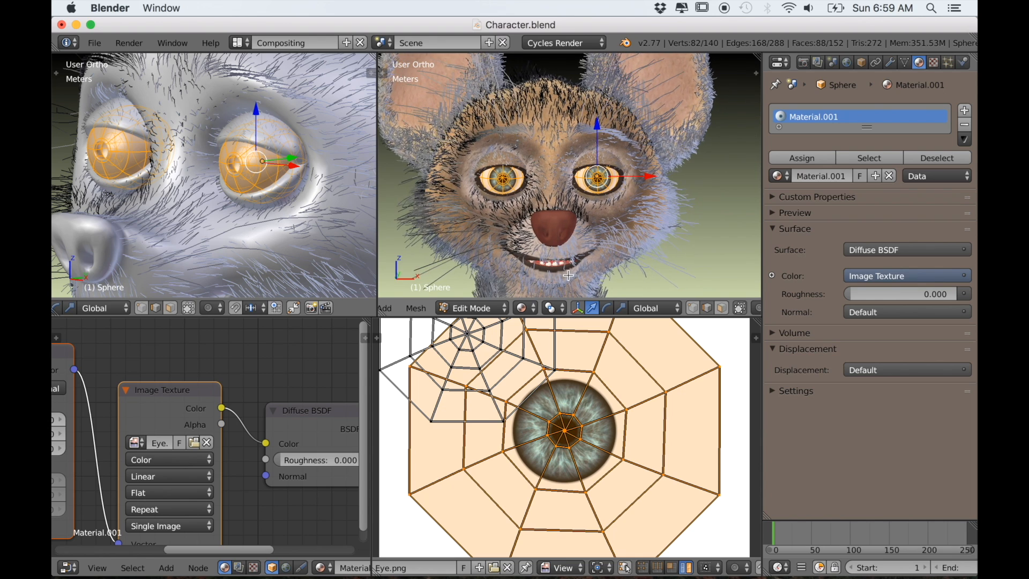
scroll(569, 275, down, 1)
key(s)
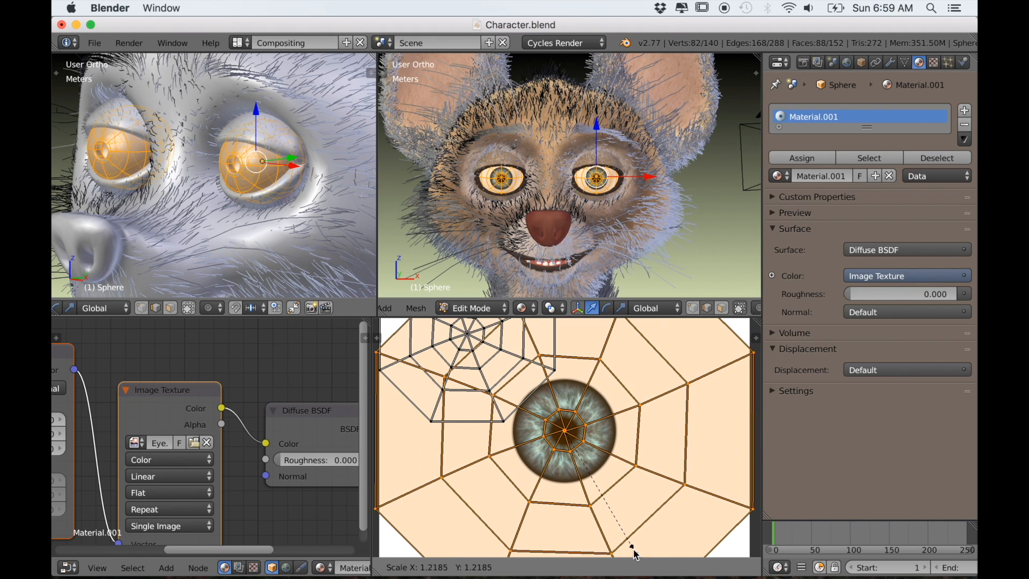
click(632, 549)
Circle-select the innermost UV ring with its centre and shrink it to a bit over half size, matching the black pupil
middle_drag(659, 240, 636, 253)
scroll(633, 259, up, 5)
scroll(602, 439, up, 7)
scroll(658, 253, up, 1)
scroll(658, 258, up, 4)
key(KP_Decimal)
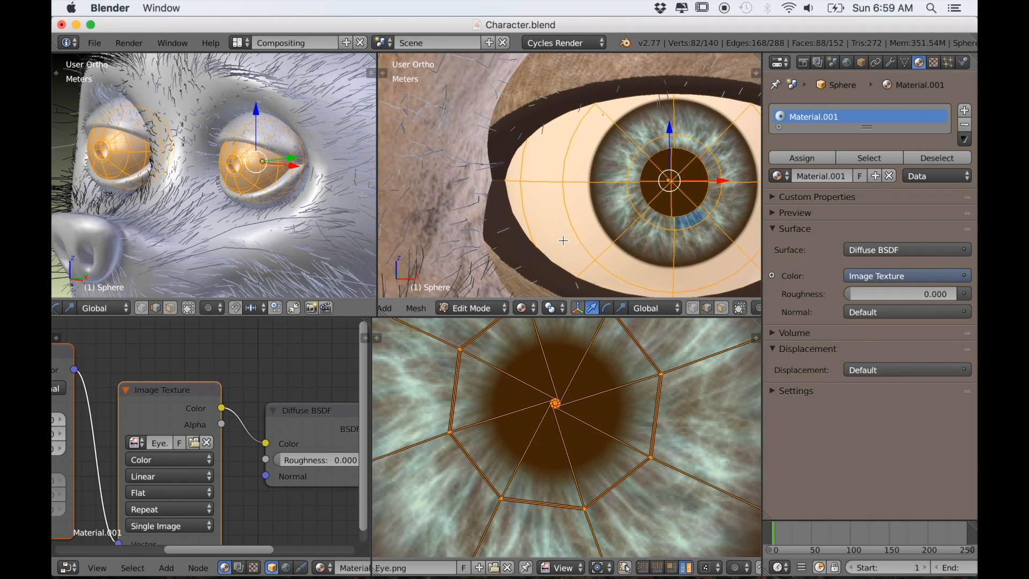
scroll(554, 375, down, 2)
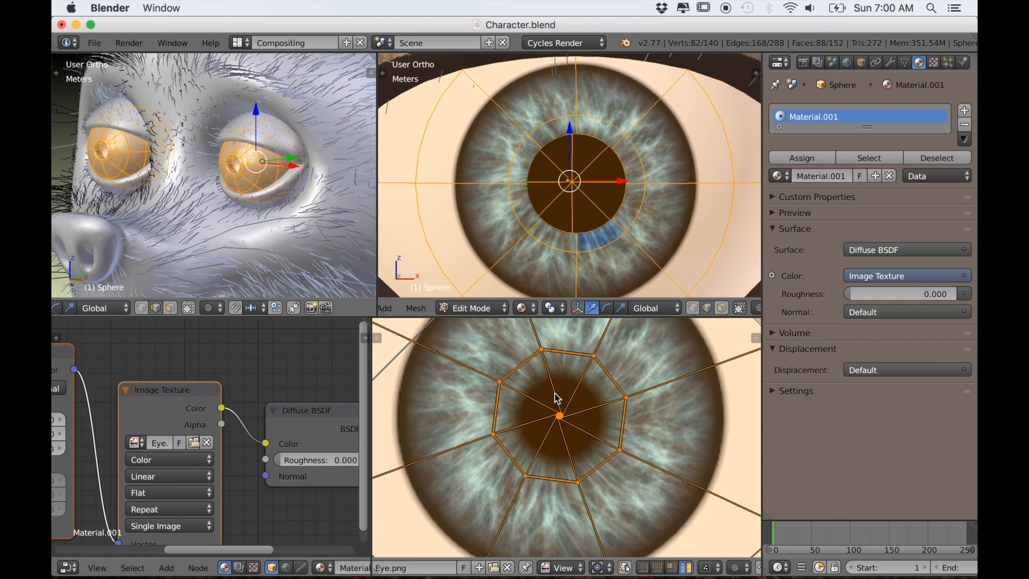
key(a)
key(c)
scroll(581, 386, up, 3)
scroll(582, 387, down, 4)
mouse_move(582, 389)
mouse_down()
mouse_move(500, 425)
mouse_move(577, 472)
mouse_move(602, 418)
mouse_up()
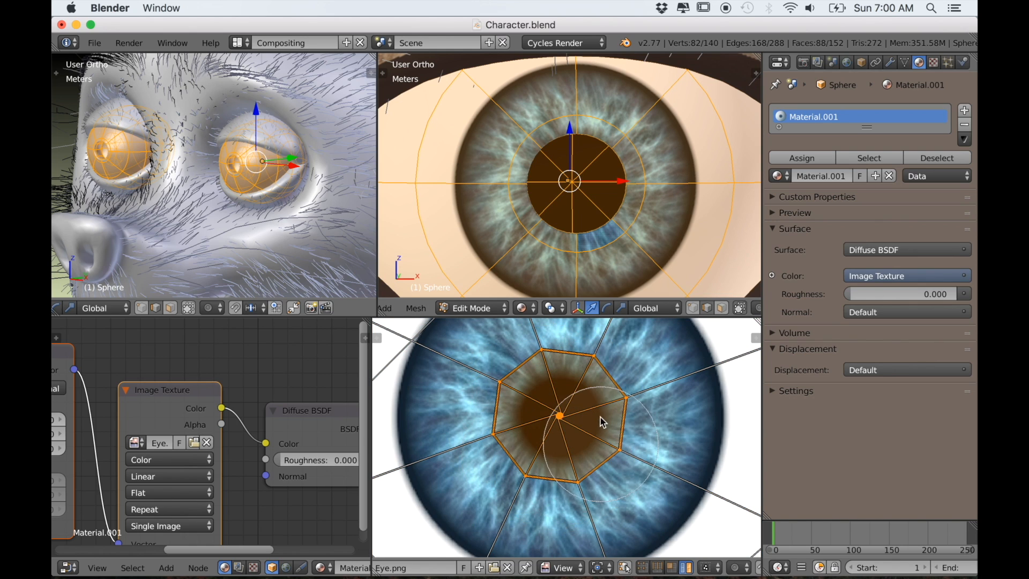
right_click(593, 369)
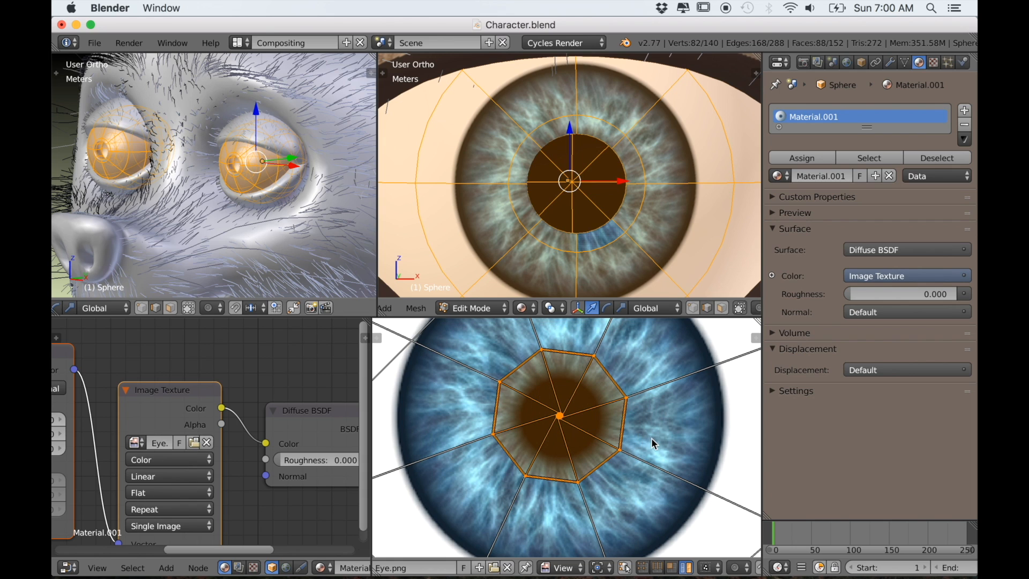
key(s)
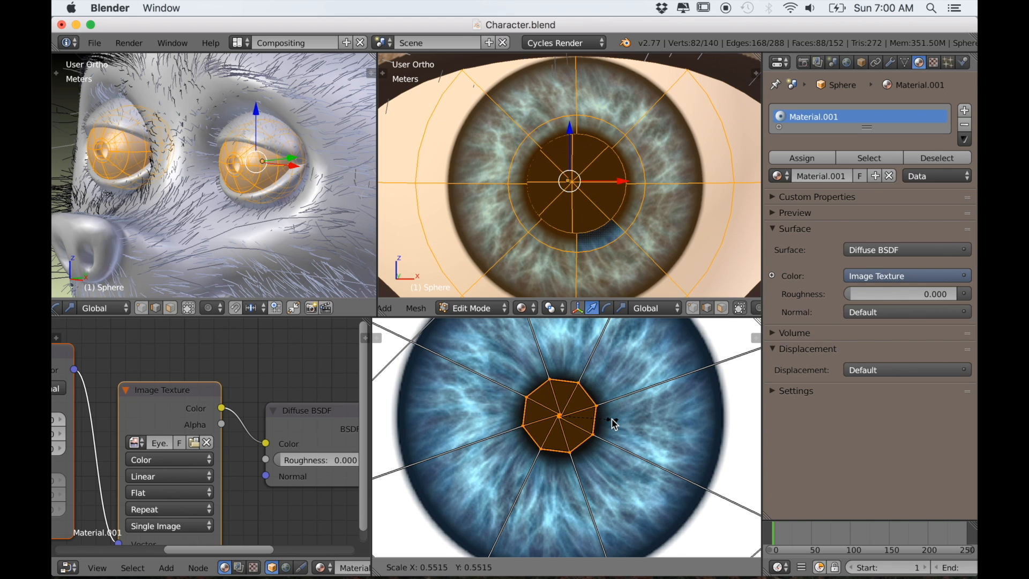
click(614, 422)
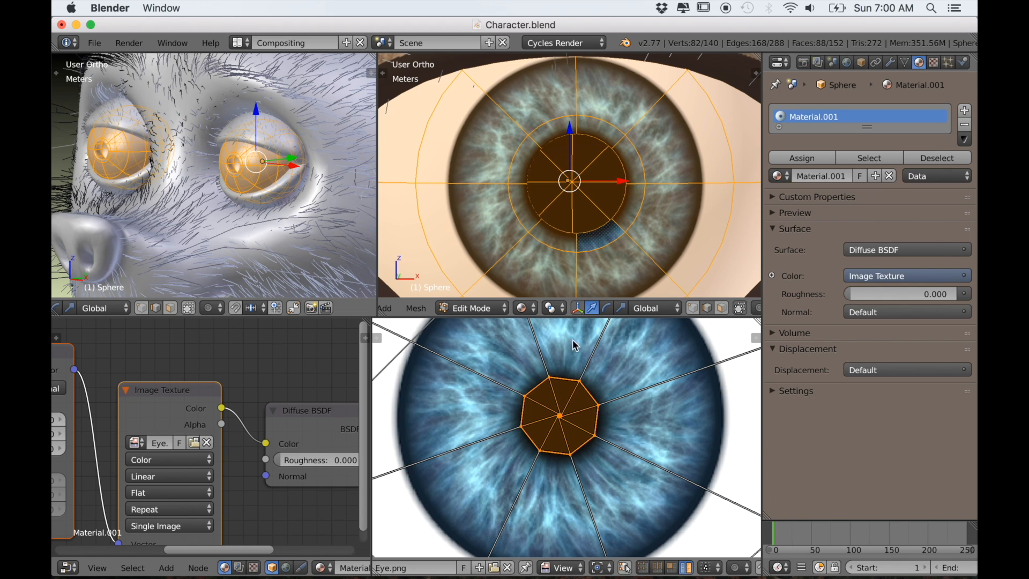
Examine the textured eyes on the face from several angles and distances, in perspective and in both object and edit mode
scroll(632, 230, up, 3)
mouse_move(632, 230)
middle_down()
mouse_move(616, 237)
mouse_move(651, 228)
middle_up()
scroll(651, 228, down, 5)
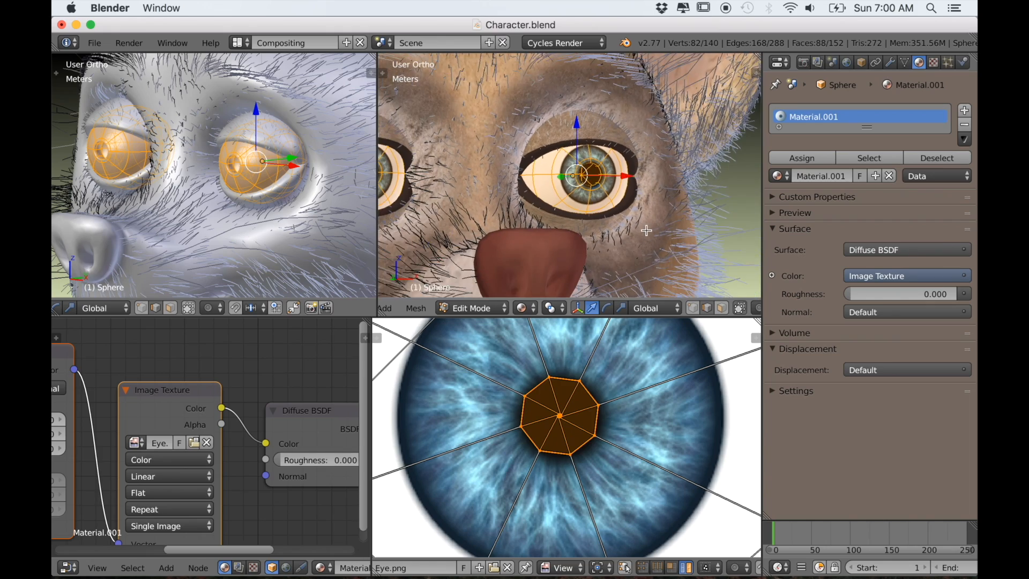
scroll(646, 230, down, 6)
middle_drag(647, 230, 614, 244)
key(KP_5)
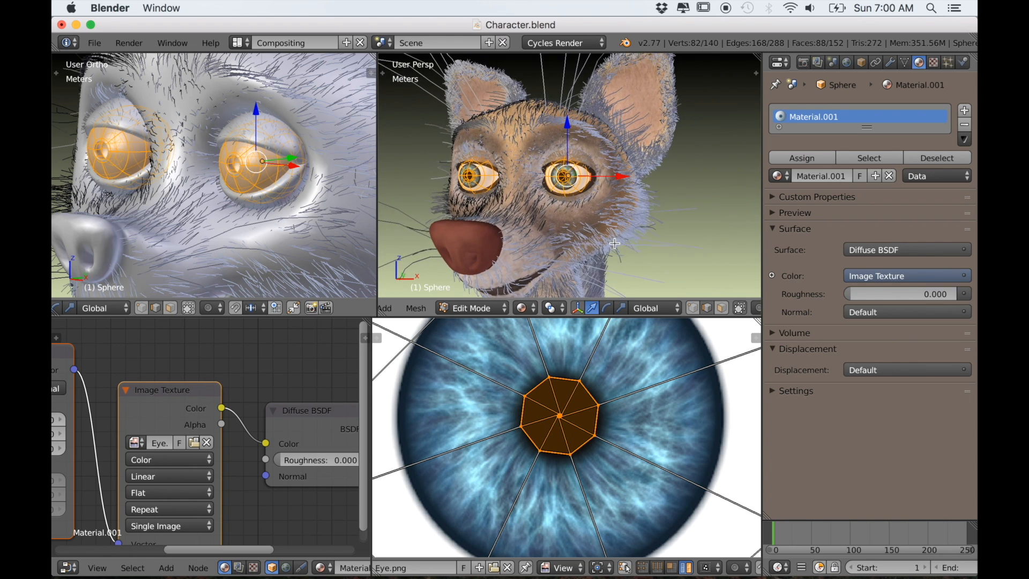
scroll(614, 244, left, 5)
key(Tab)
scroll(615, 244, left, 10)
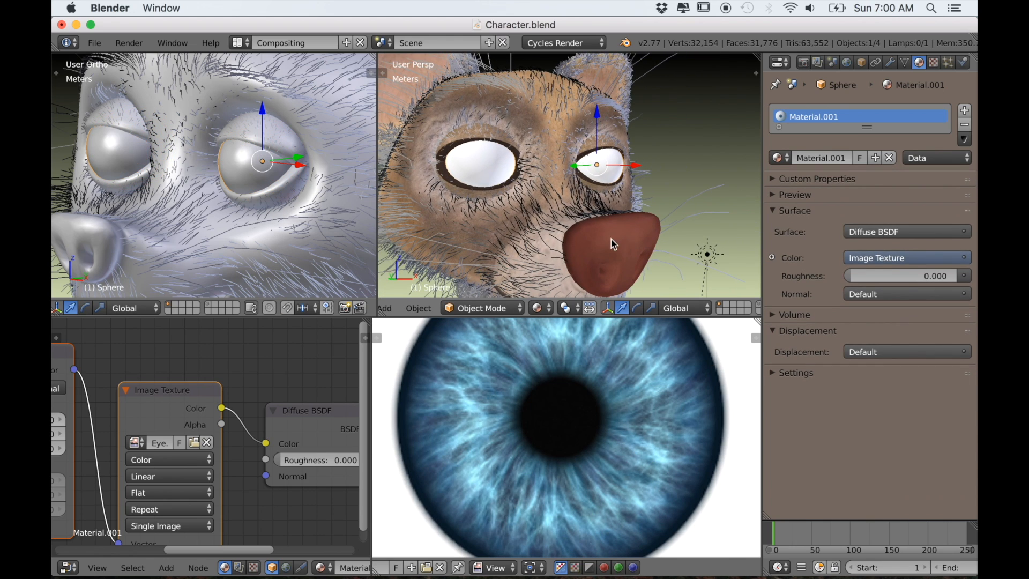
key(Tab)
scroll(562, 219, up, 5)
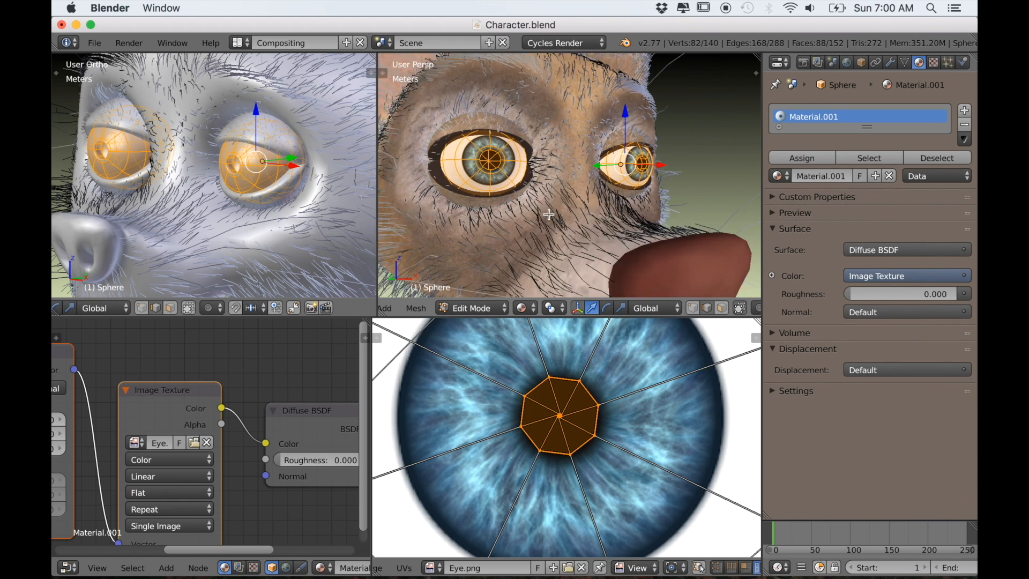
scroll(526, 232, left, 5)
scroll(574, 236, right, 10)
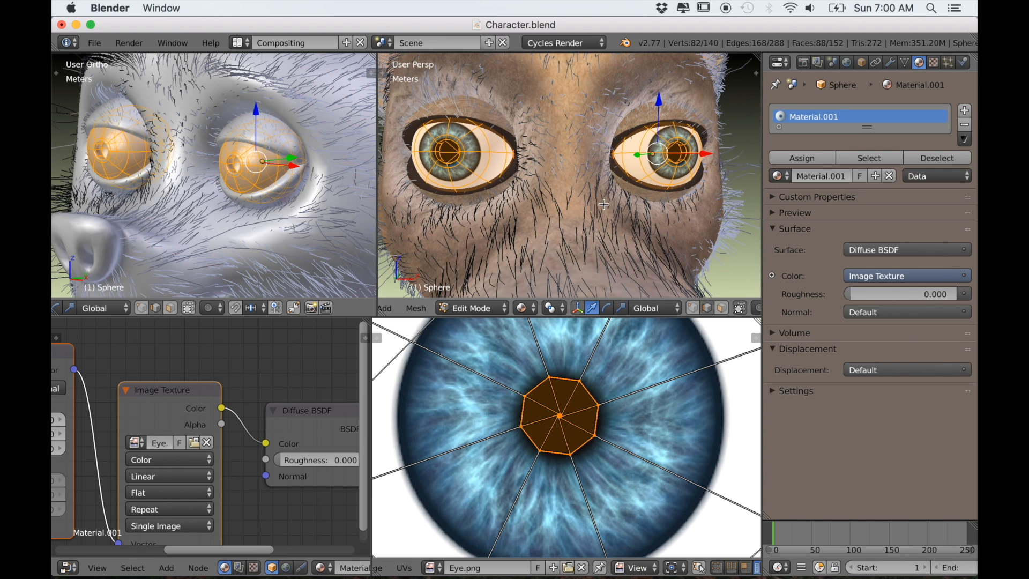
scroll(604, 205, down, 5)
Return to object mode and apply the eyeball's Array modifier
key(Tab)
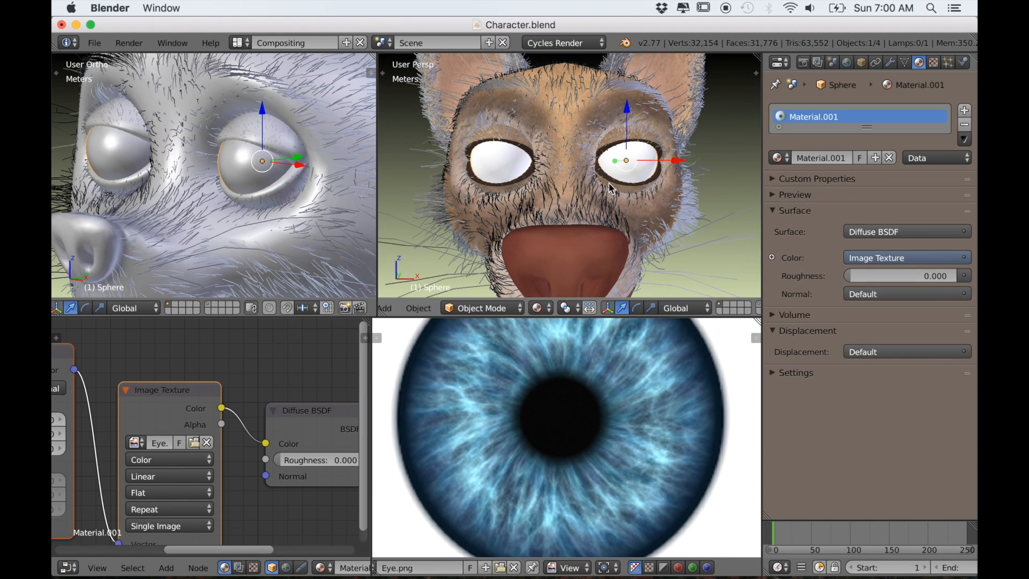
click(890, 63)
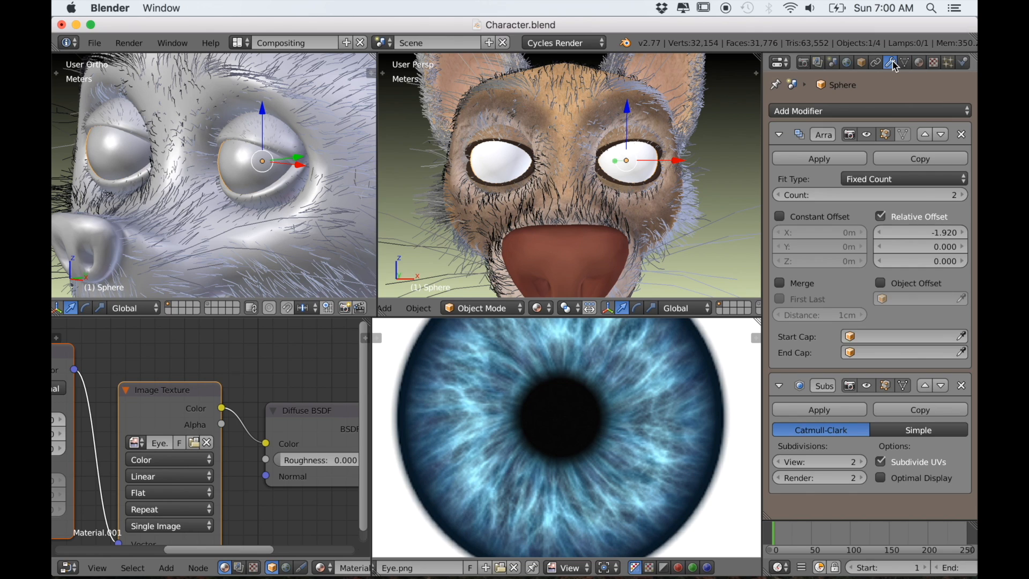
click(819, 159)
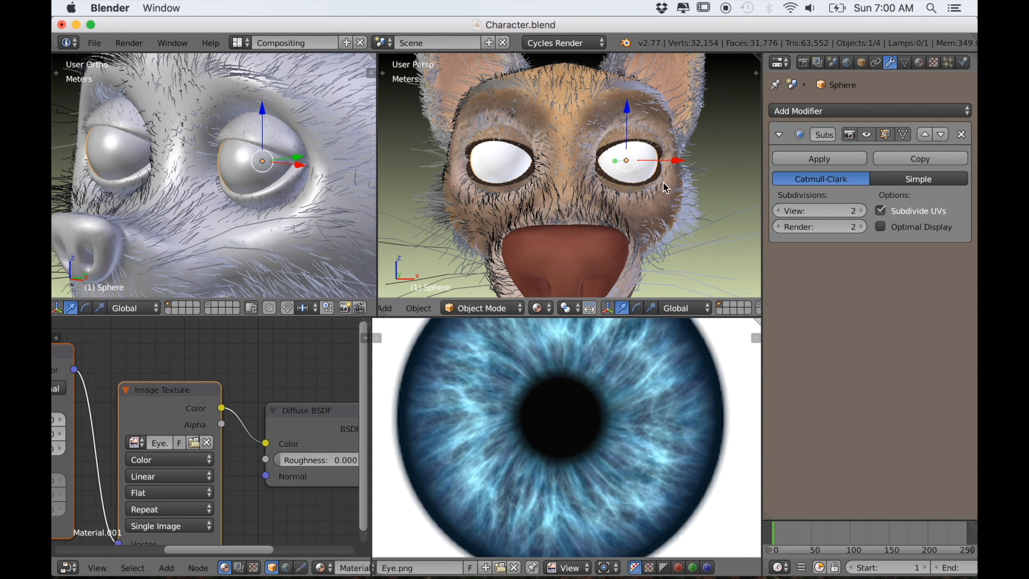
Set the pivot point to Individual Origins and scale both eyeballs in edit mode to about 0.94
middle_drag(666, 186, 650, 199)
key(Tab)
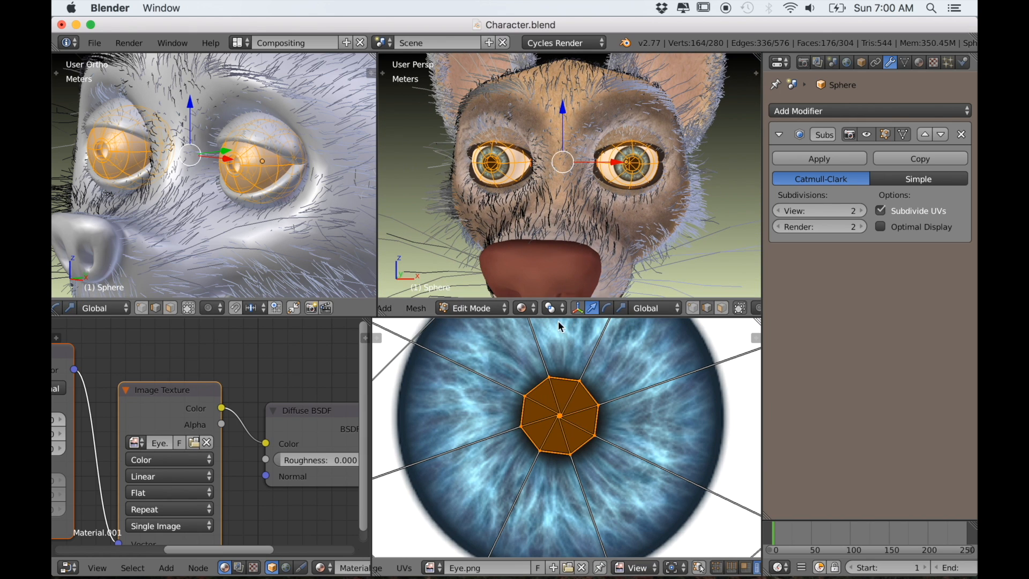
scroll(649, 241, up, 6)
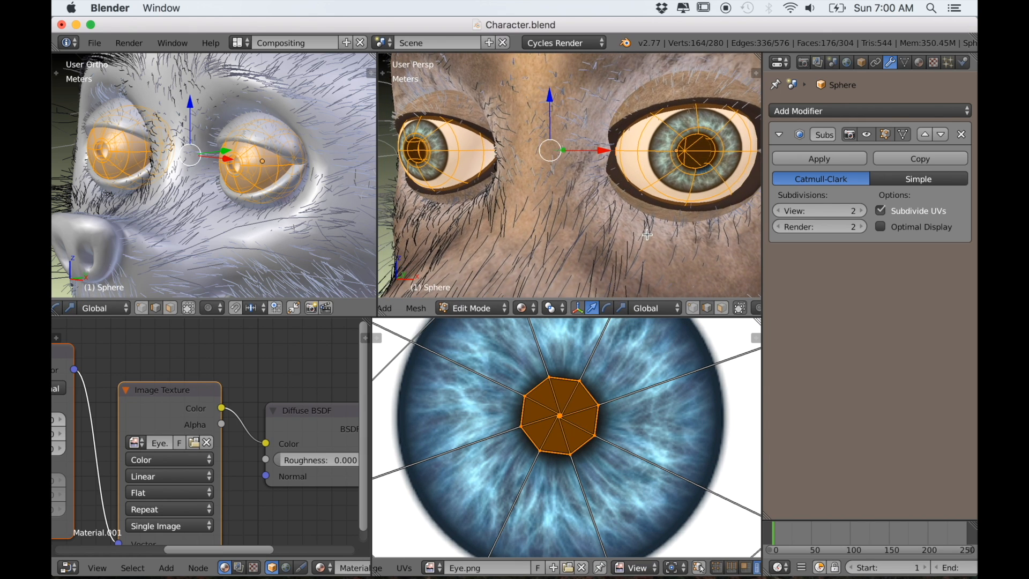
click(554, 308)
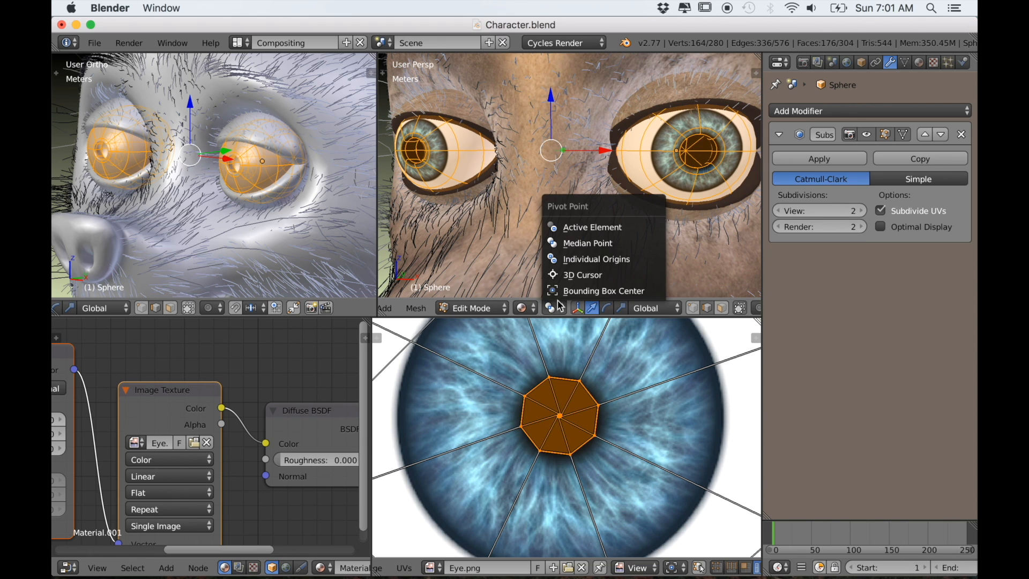
click(570, 259)
scroll(575, 230, down, 4)
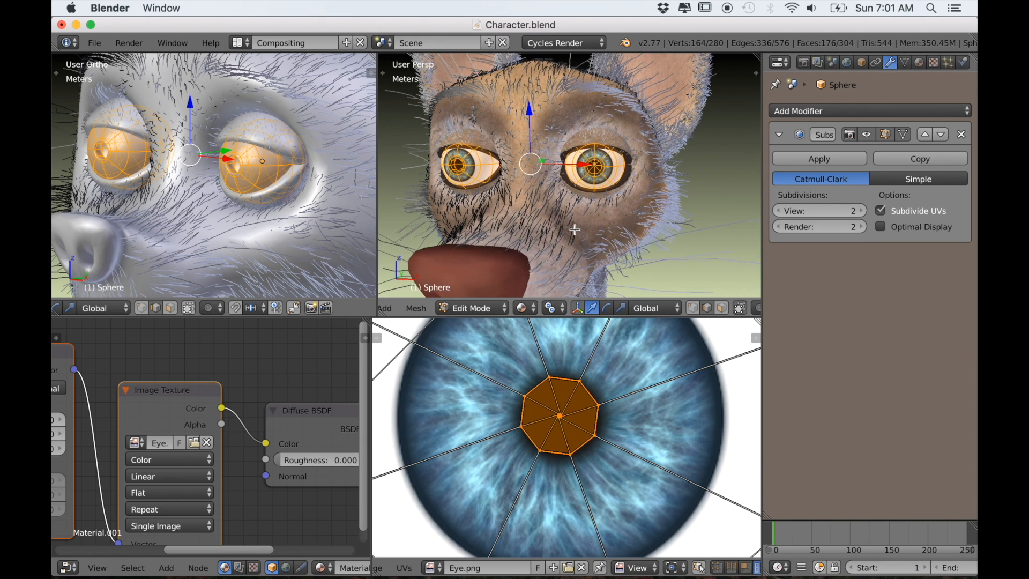
scroll(575, 229, up, 6)
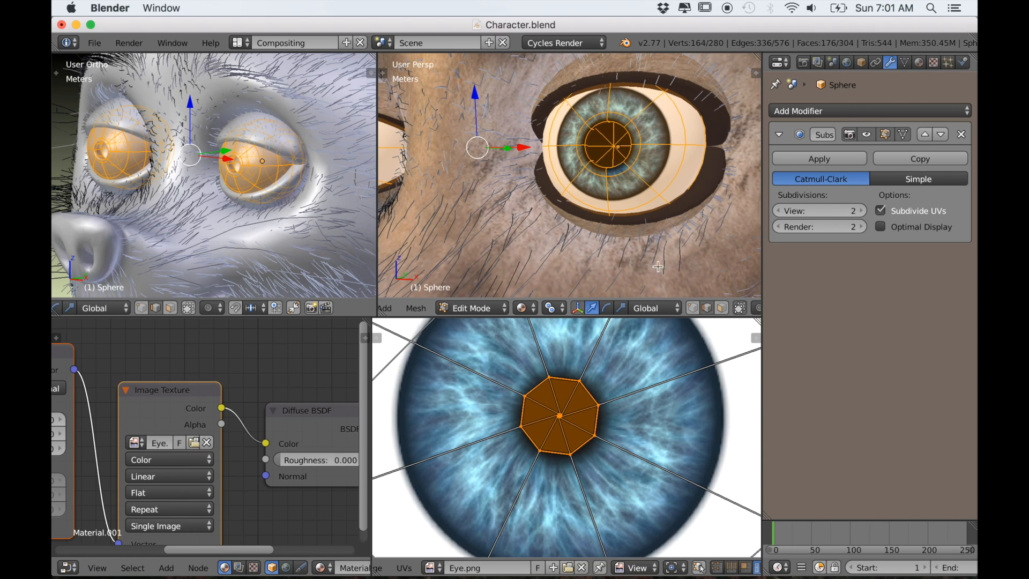
key(s)
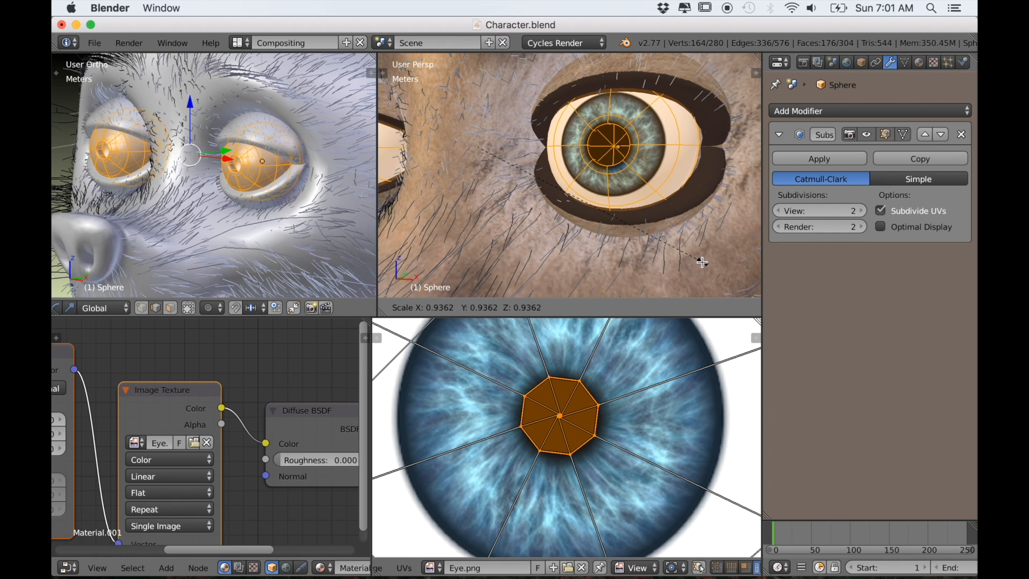
click(702, 263)
Deselect everything and, in a right orthographic wireframe view, select only the linked outer shells of the eyeballs
scroll(702, 263, down, 3)
middle_drag(702, 262, 658, 255)
key(KP_5)
scroll(627, 255, up, 5)
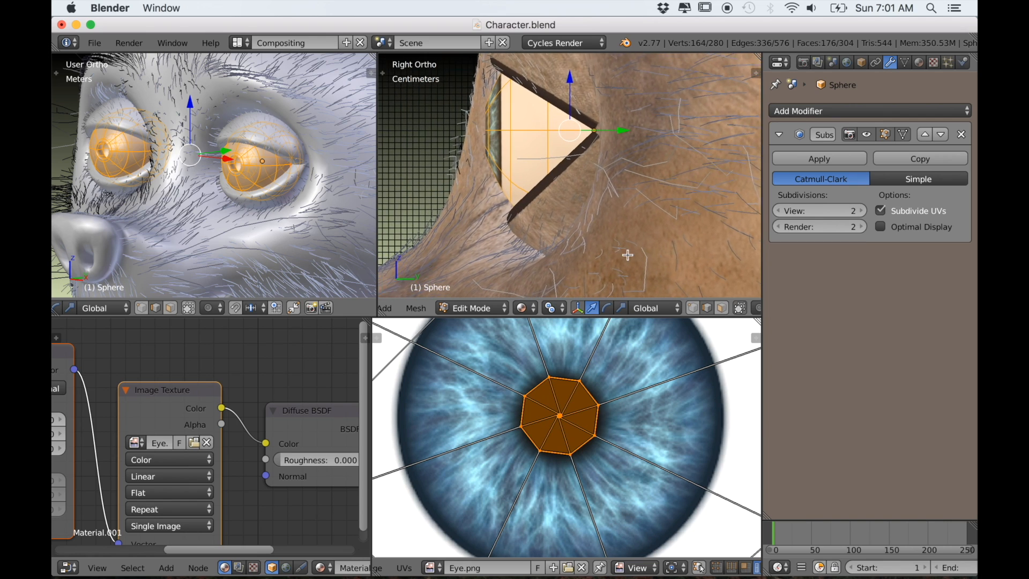
scroll(628, 255, up, 4)
key(a)
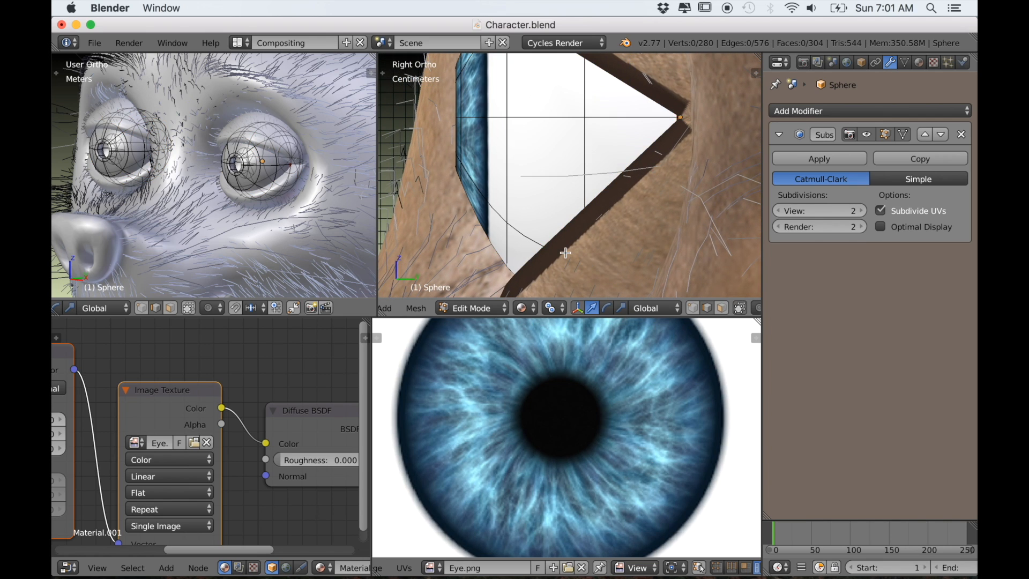
key(l)
key(z)
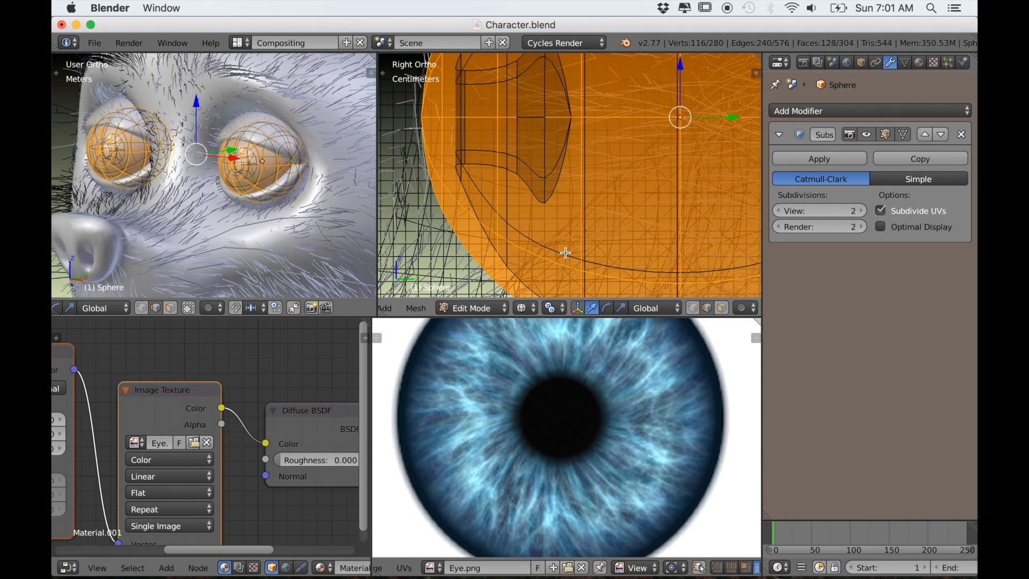
scroll(531, 239, down, 2)
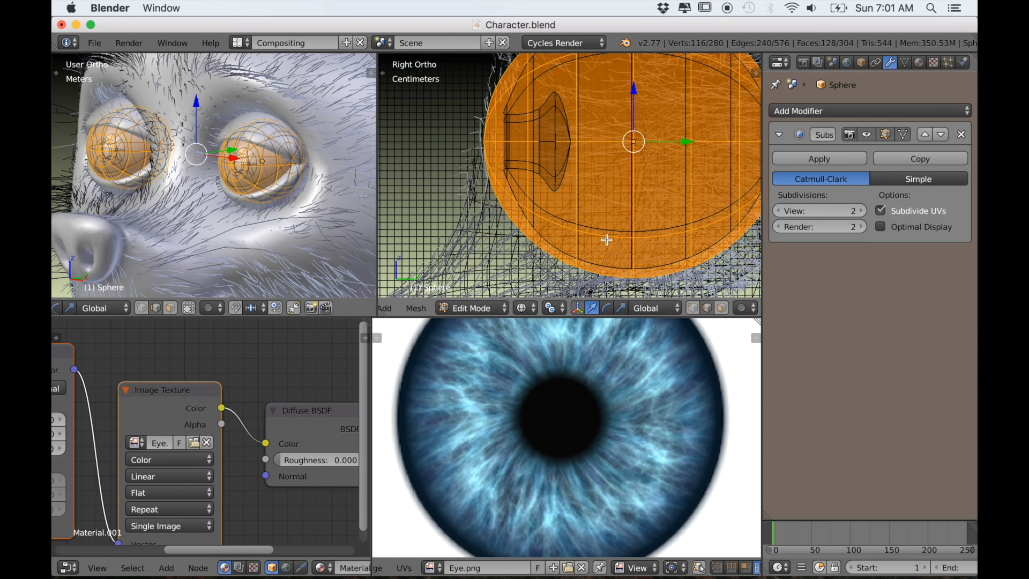
scroll(607, 239, down, 3)
scroll(606, 242, up, 3)
scroll(607, 242, up, 3)
scroll(606, 243, down, 3)
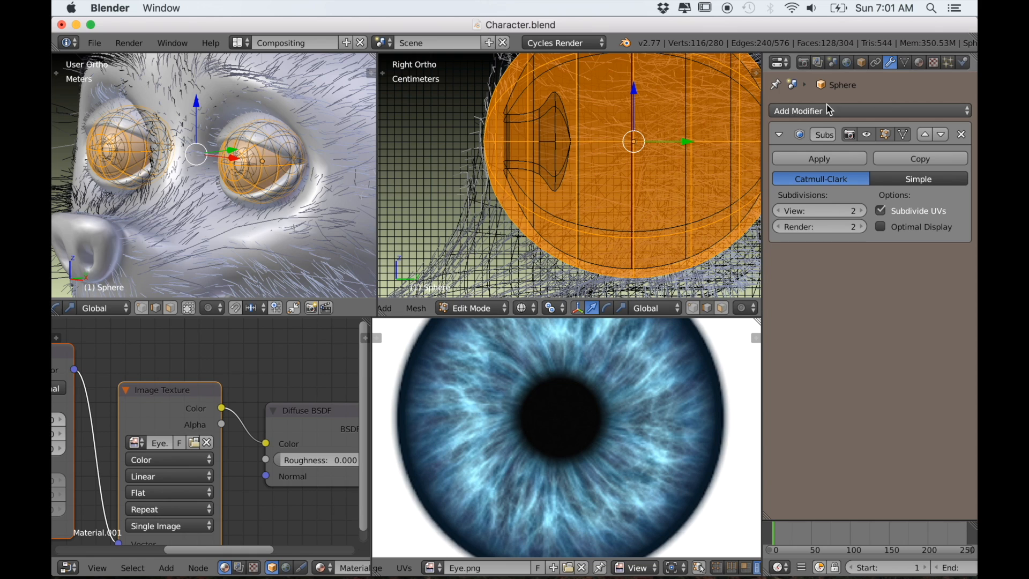
Add a second material slot to the eyeballs, create a new material in it and assign it to the selected outer shells
click(919, 62)
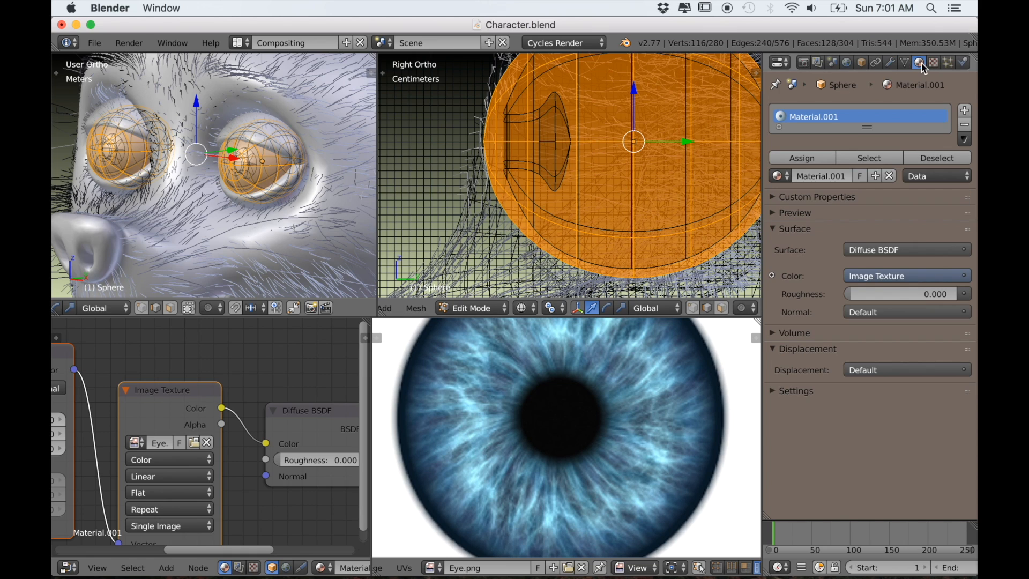
click(968, 111)
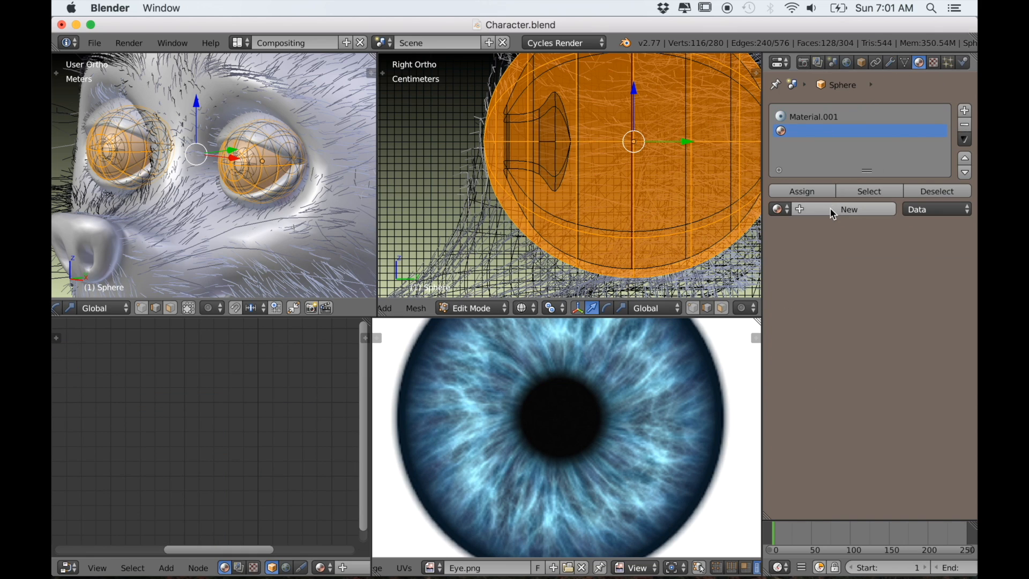
click(814, 206)
click(812, 191)
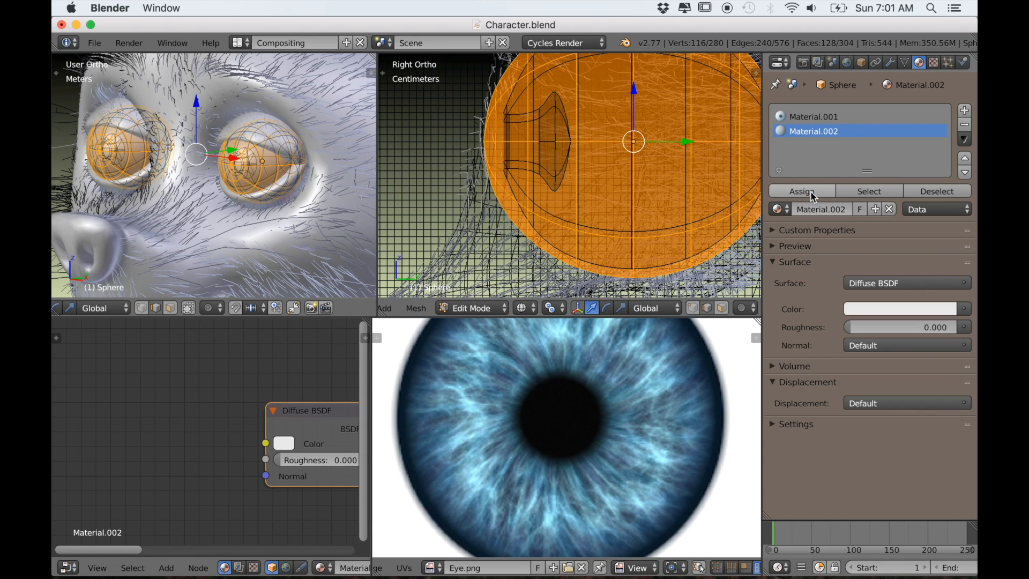
Change the surface shader of the outer shells' material, Material.002, to Glass BSDF
click(882, 285)
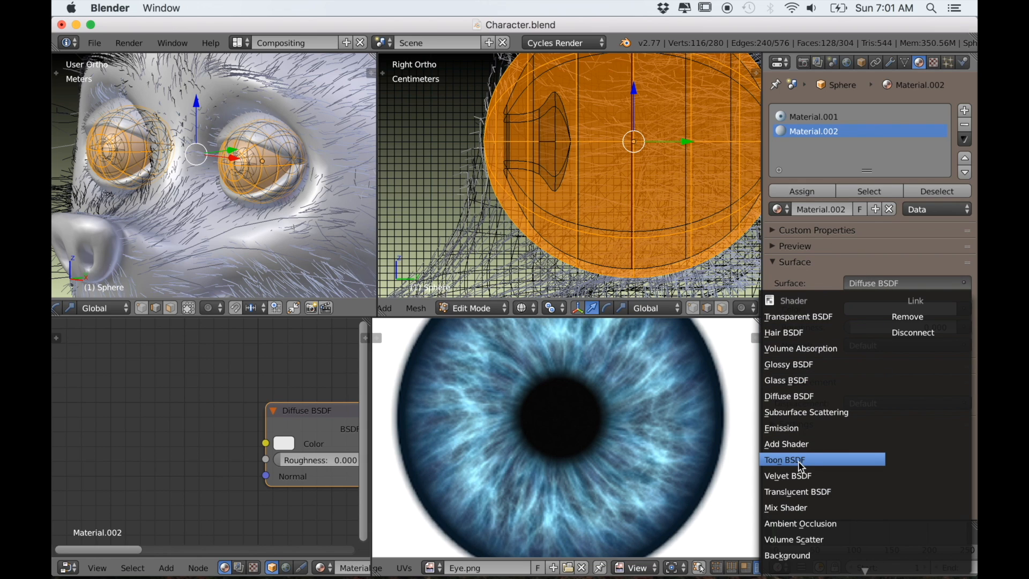
click(790, 380)
scroll(278, 404, down, 3)
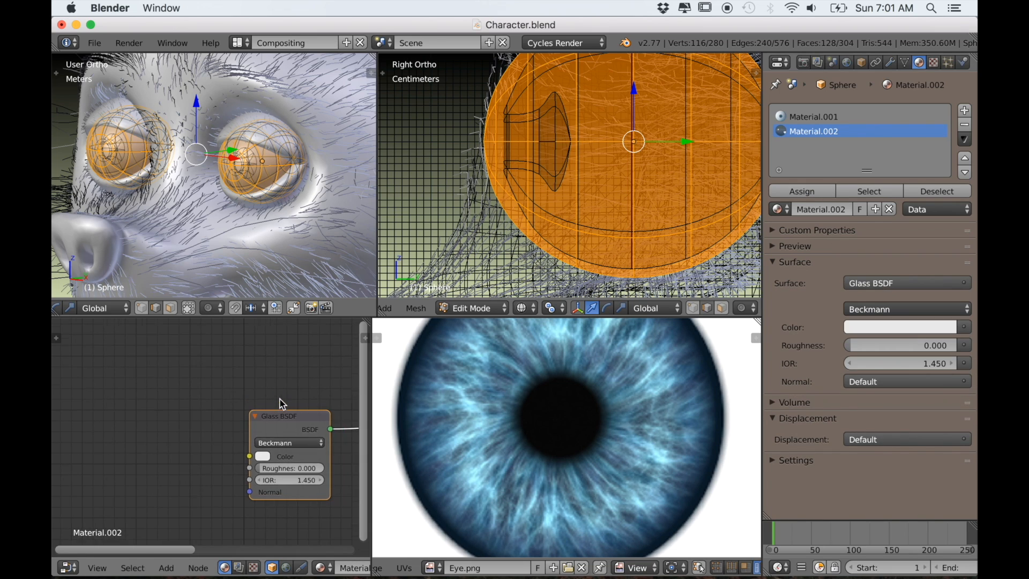
scroll(119, 310, up, 5)
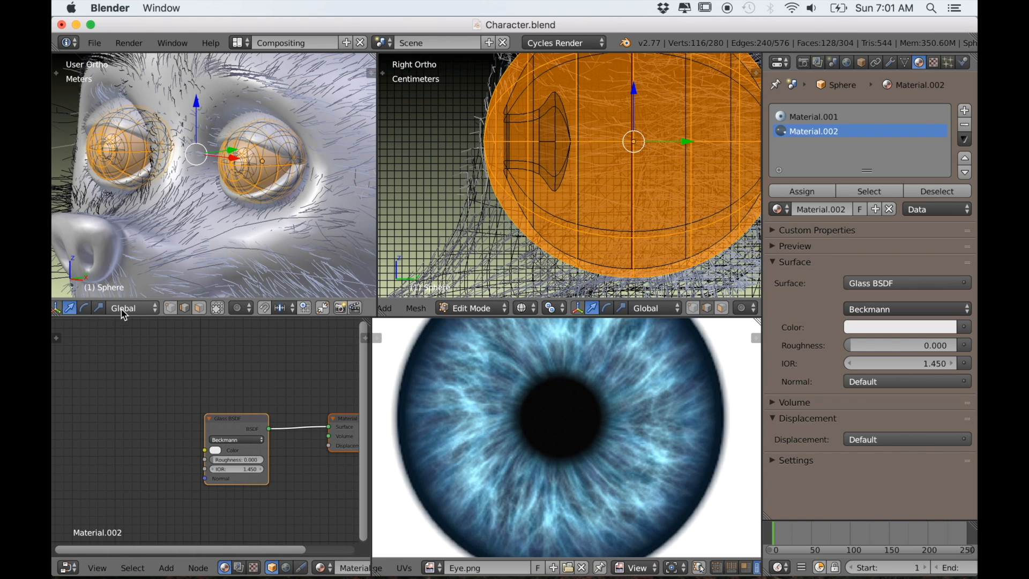
Switch the user-perspective viewport to Rendered shading to preview the eyes and the whole head
click(101, 308)
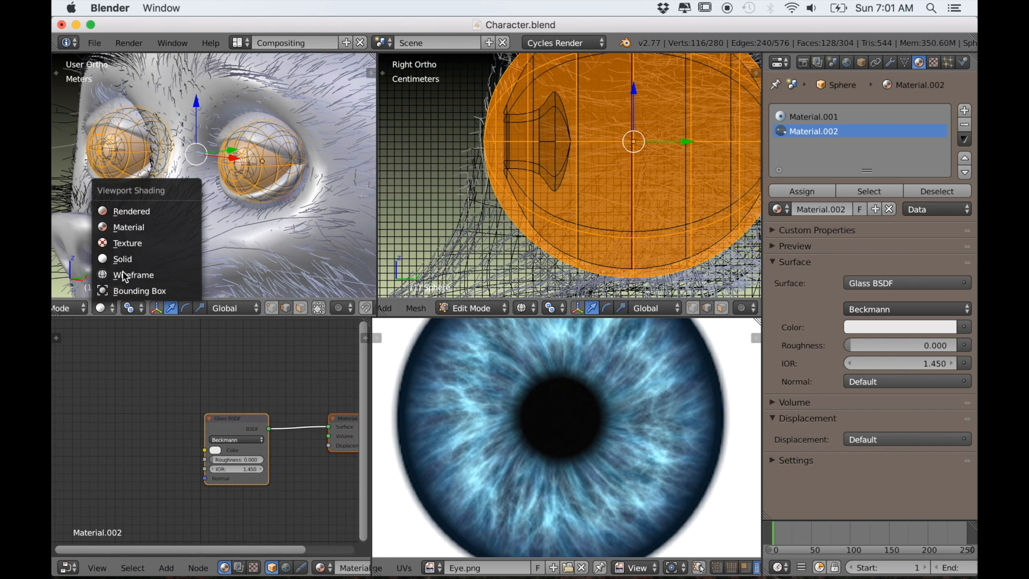
click(155, 212)
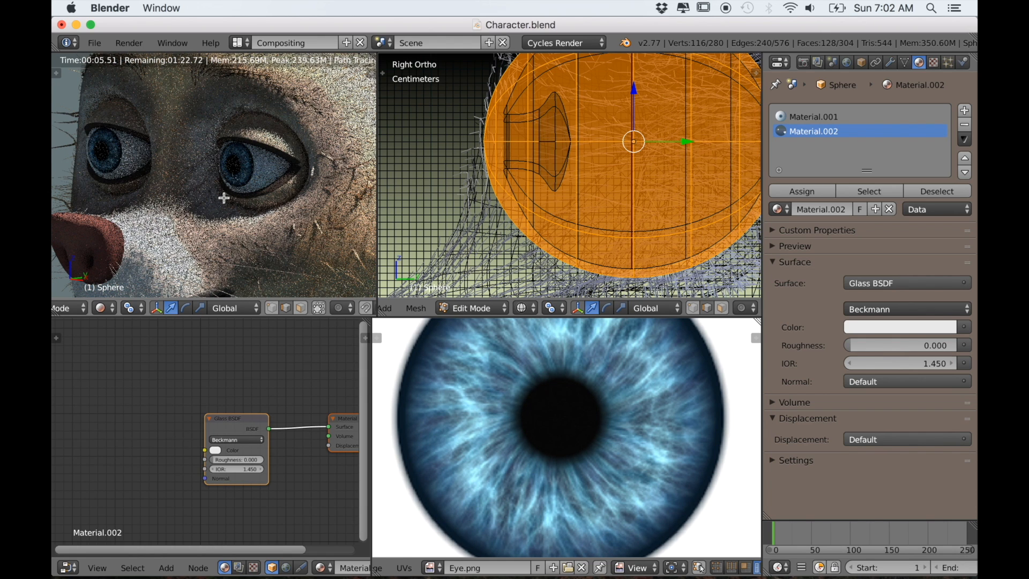
scroll(252, 205, down, 6)
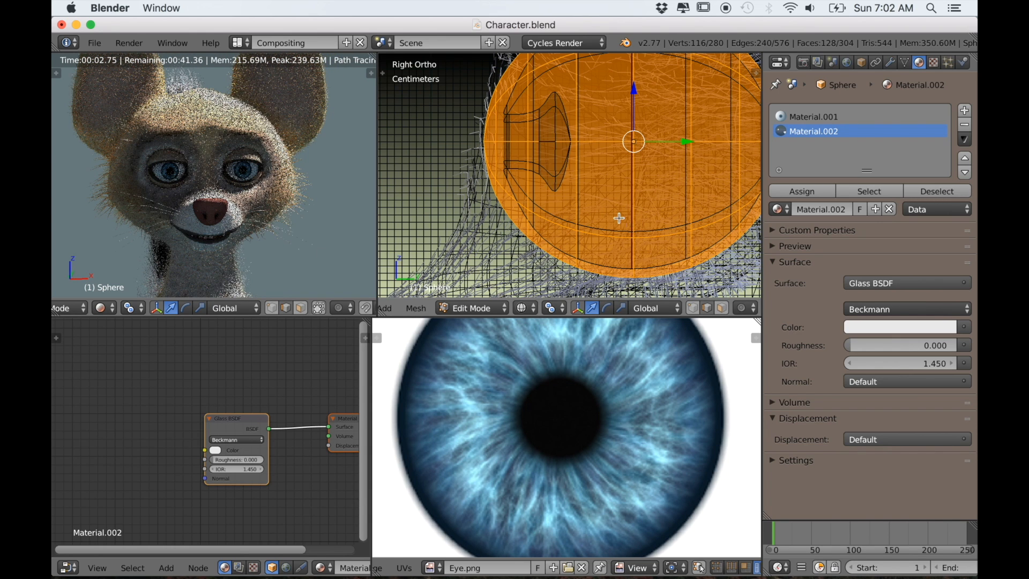
Return to object mode, select the sun lamp and rotate it about -88° around the global Z axis
scroll(667, 236, down, 6)
middle_drag(667, 236, 609, 221)
scroll(613, 223, down, 4)
key(Tab)
right_click(686, 211)
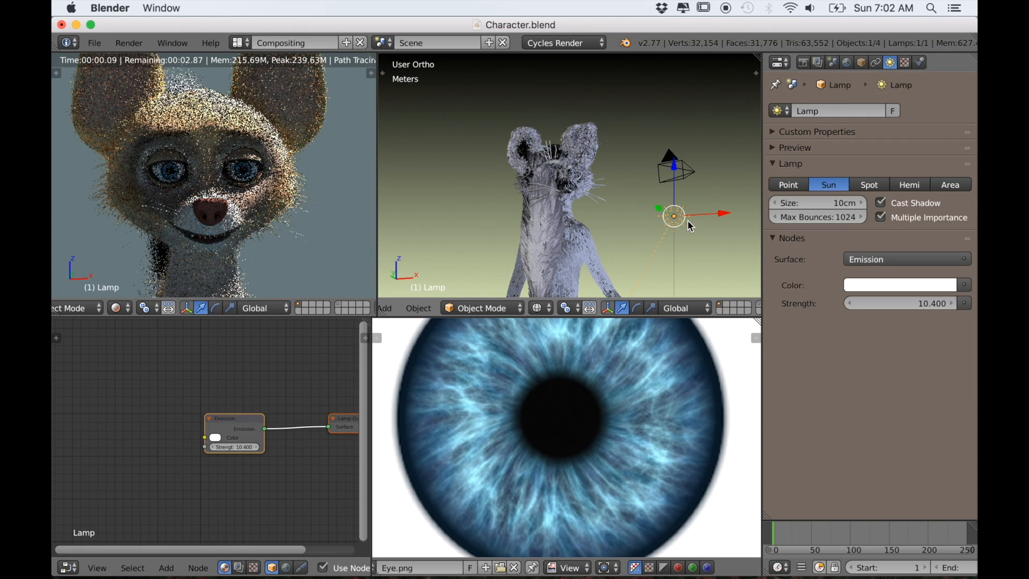
scroll(692, 222, down, 3)
key(r)
key(z)
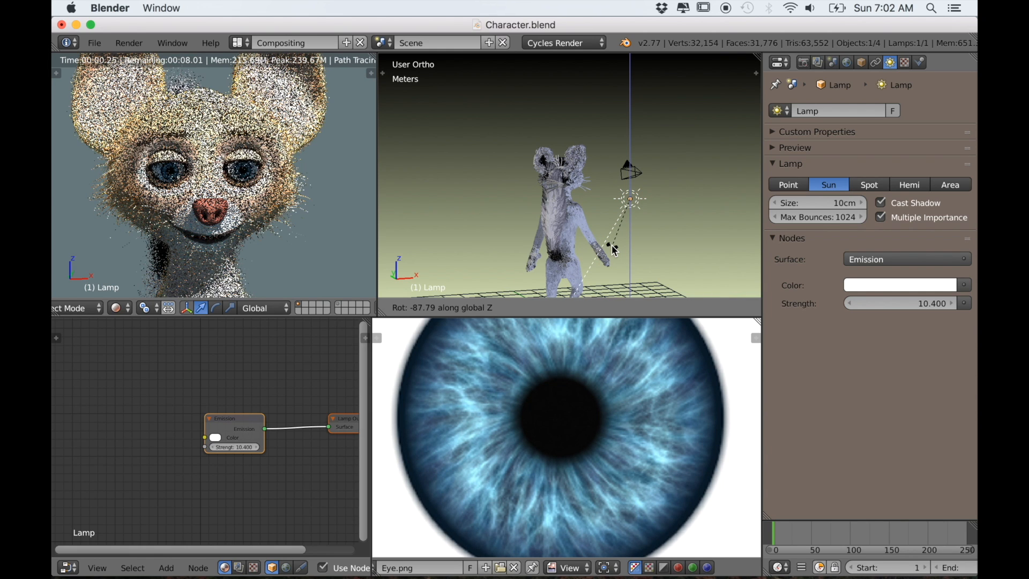
click(613, 245)
scroll(294, 241, up, 3)
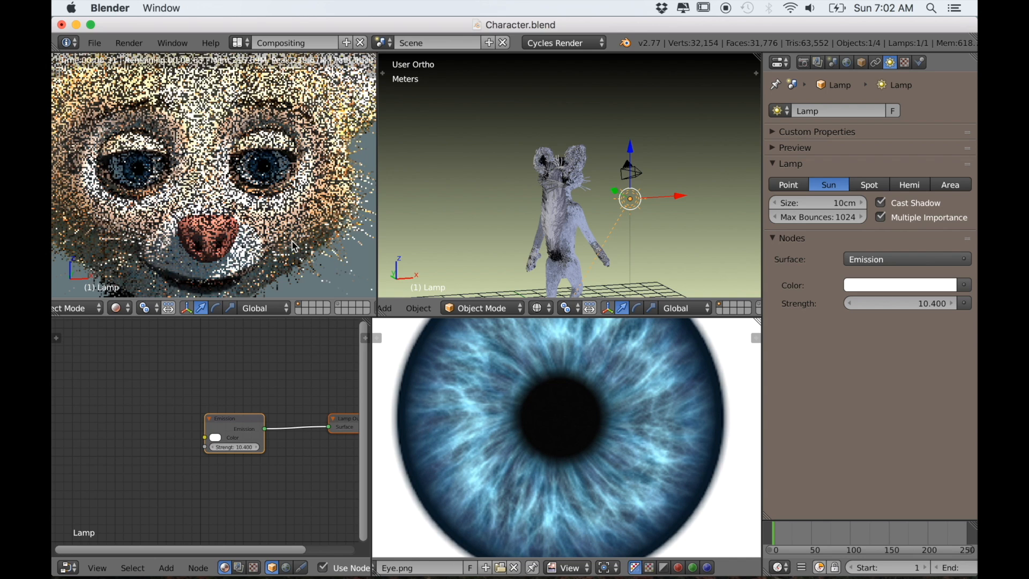
scroll(313, 242, up, 2)
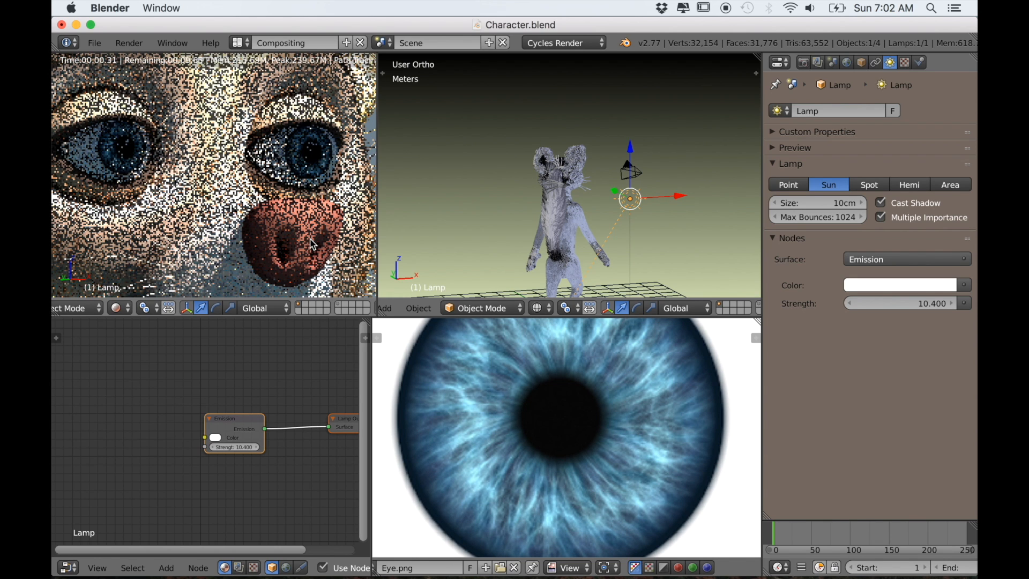
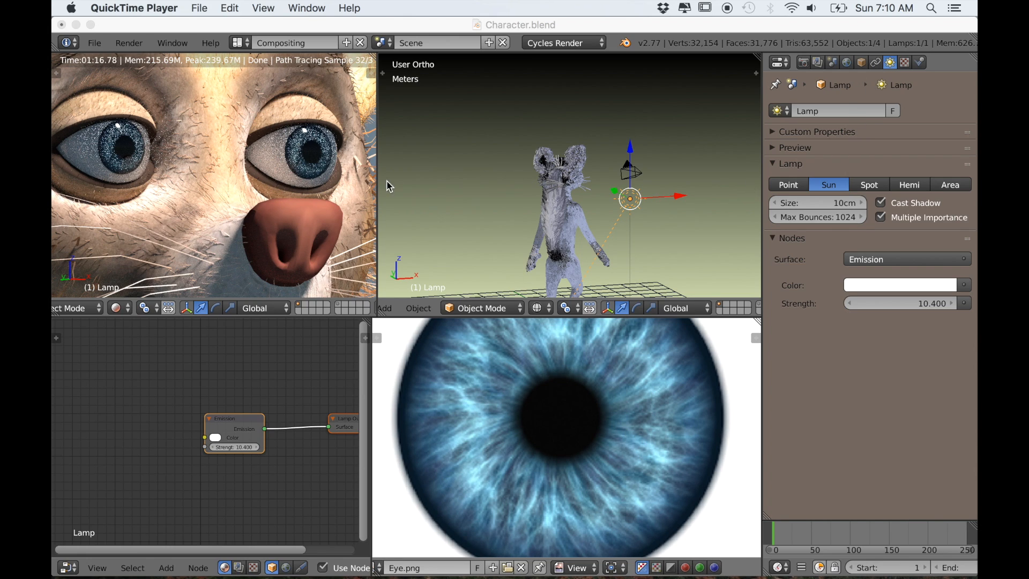
Select the eyeballs, make Material.001 the active material slot and widen the node editor to show its node setup
right_click(296, 166)
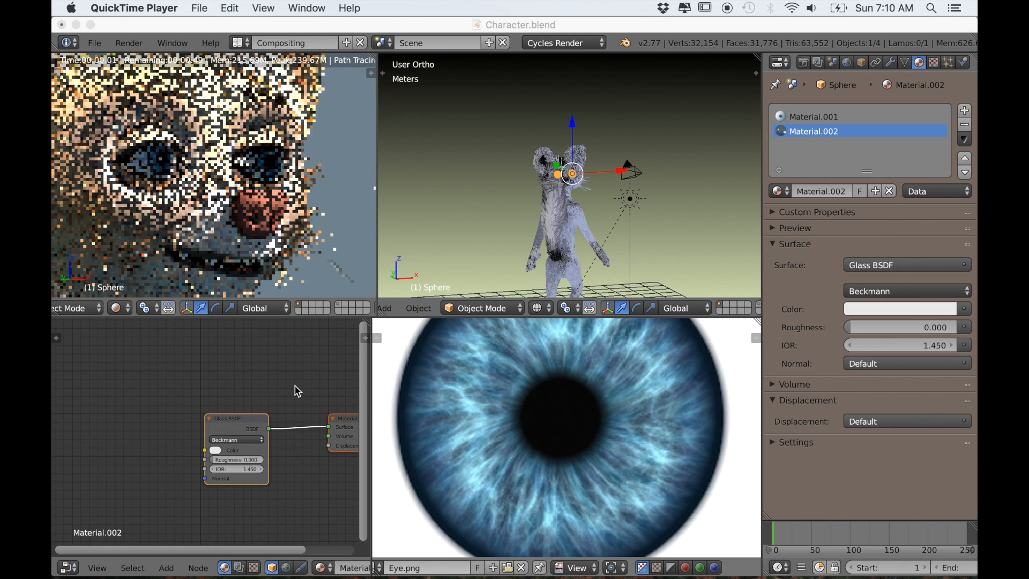
click(824, 118)
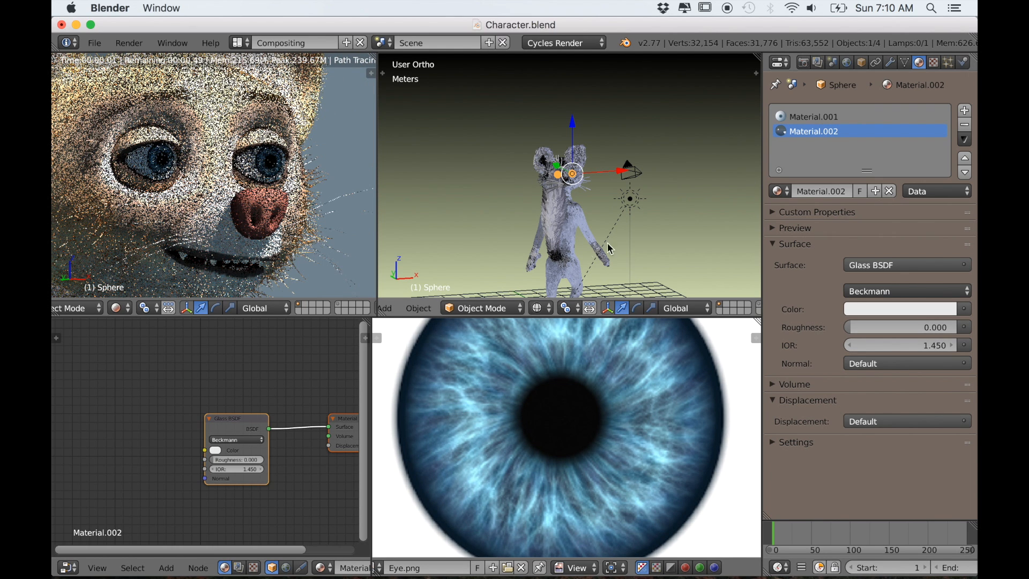
click(804, 117)
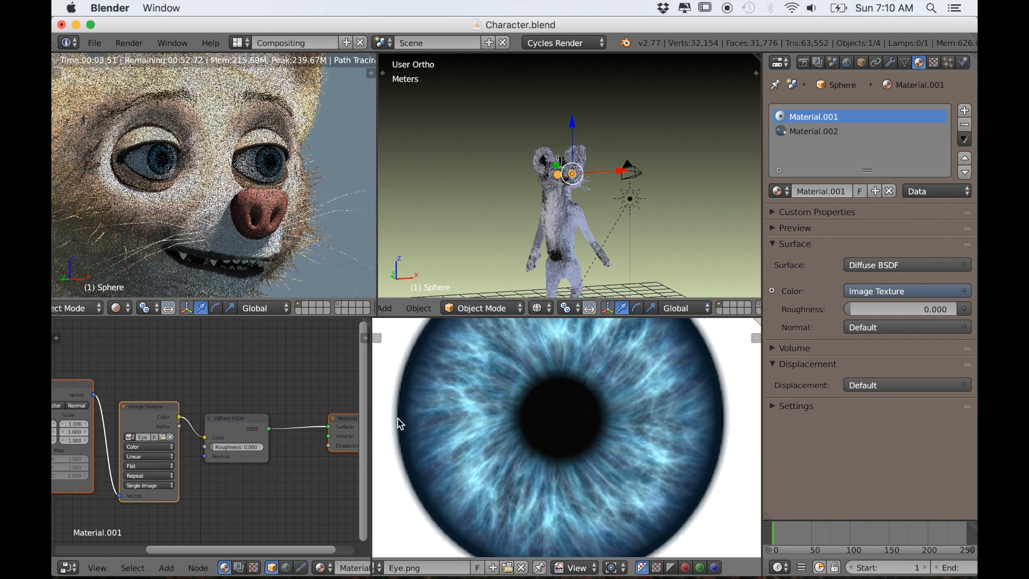
drag(372, 423, 525, 416)
drag(603, 420, 618, 420)
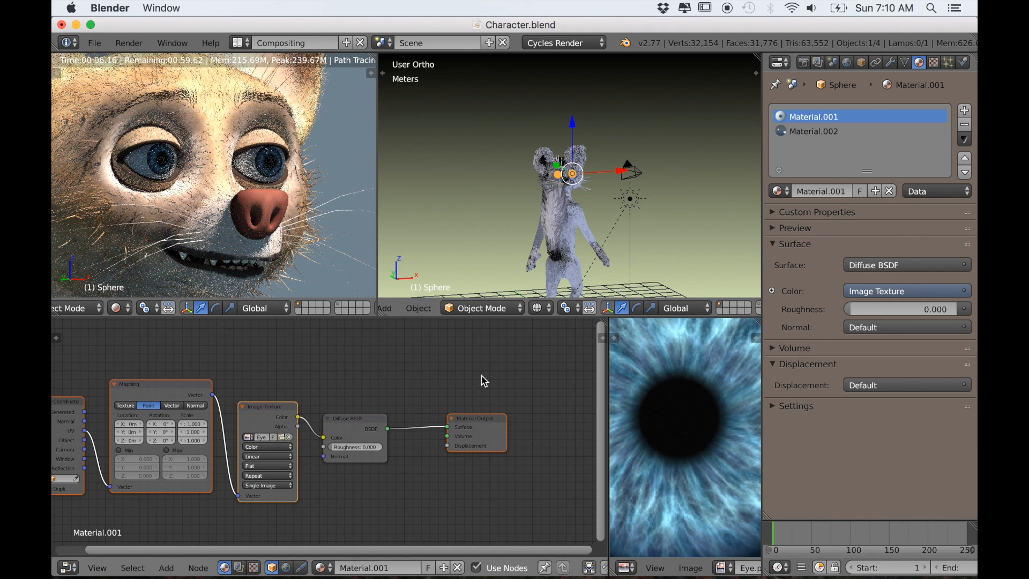
Move the Material Output and Diffuse BSDF nodes away from the Image Texture node to make room between them
scroll(279, 436, up, 2)
middle_drag(282, 435, 260, 418)
scroll(361, 414, down, 7)
drag(400, 420, 536, 442)
drag(305, 418, 453, 446)
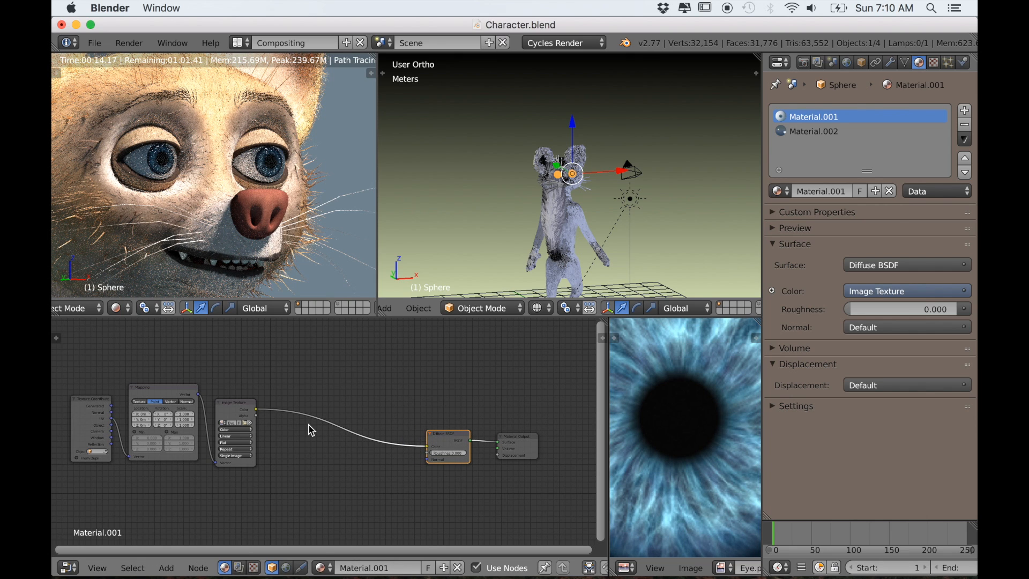
Add an RGB Curves node on the link between the Image Texture and Diffuse BSDF nodes
key(shift+a)
mouse_move(301, 482)
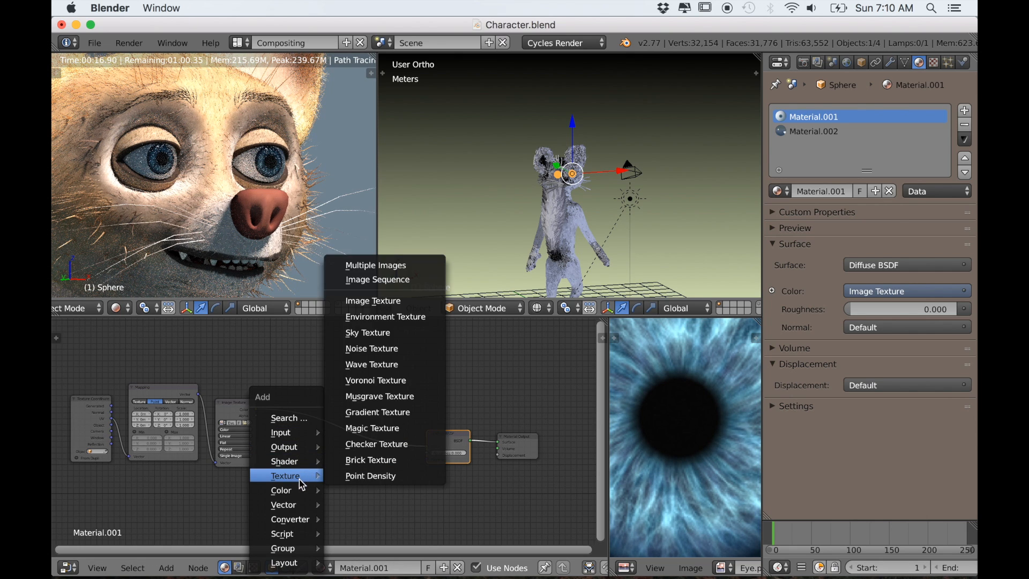
click(355, 411)
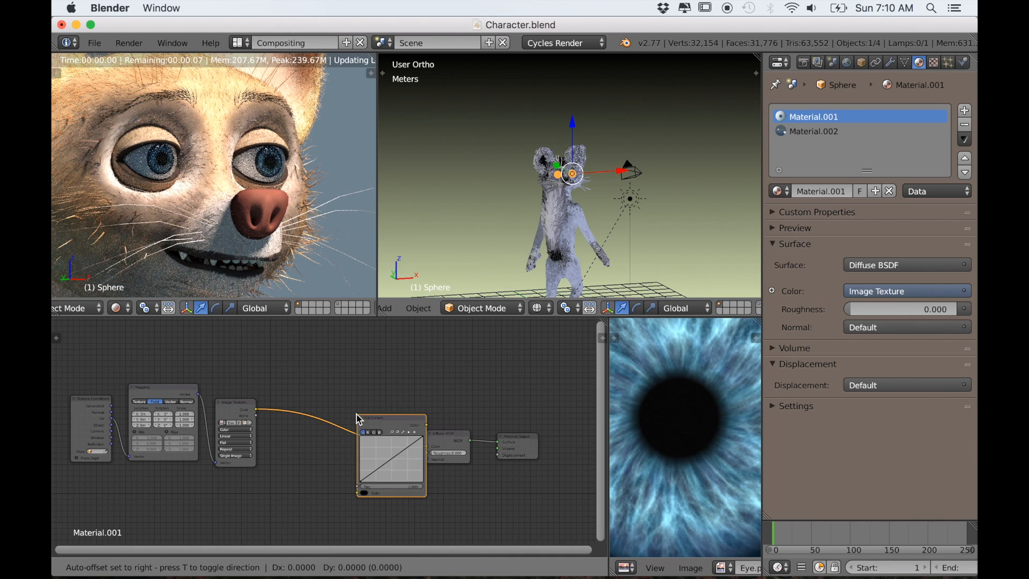
click(289, 392)
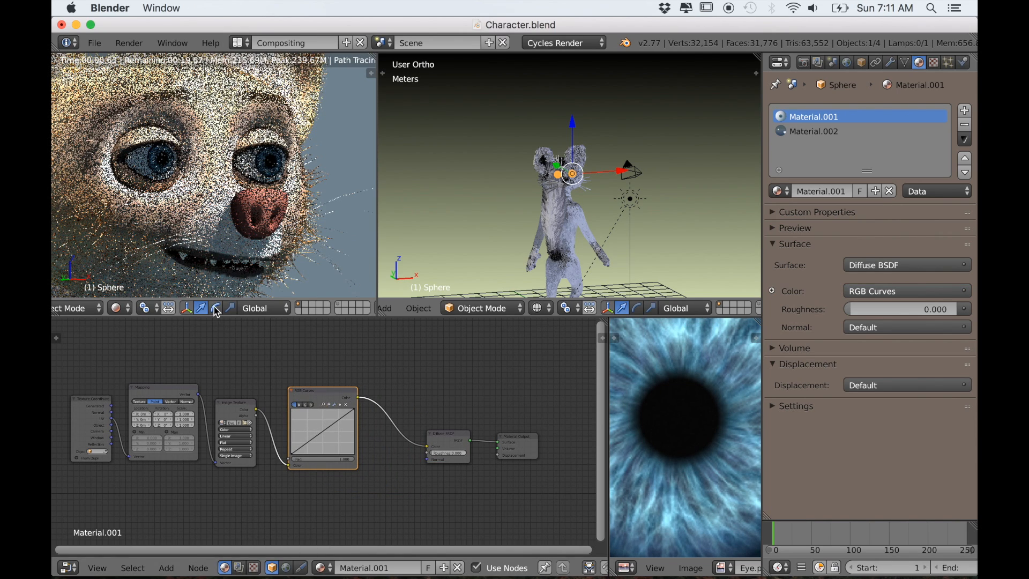
Bend the blue channel of the RGB Curves node downward with a point at about X 0.518, Y 0.363
scroll(182, 232, up, 4)
middle_drag(182, 231, 122, 236)
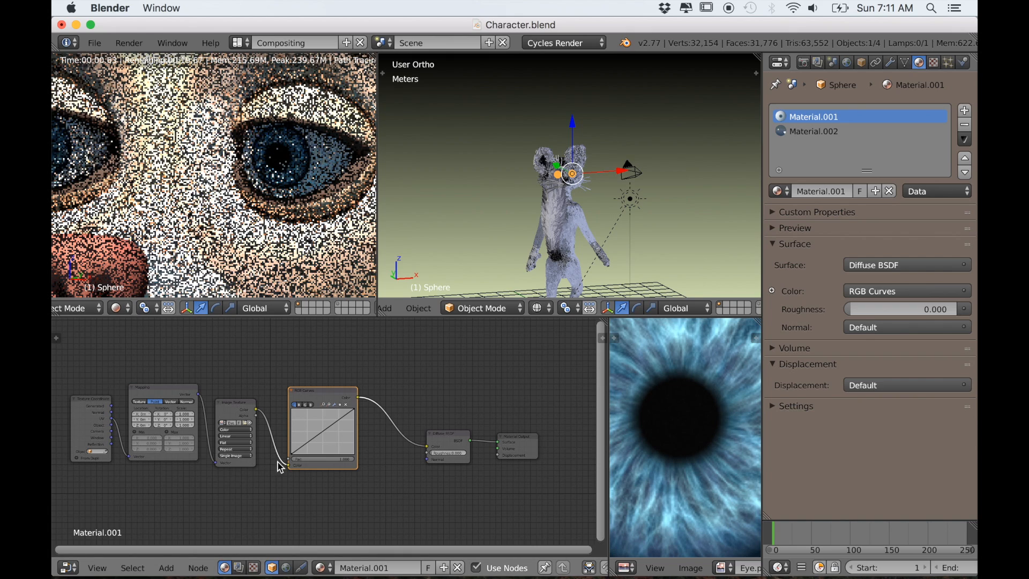
scroll(262, 186, up, 3)
shift+middle_drag(188, 216, 214, 219)
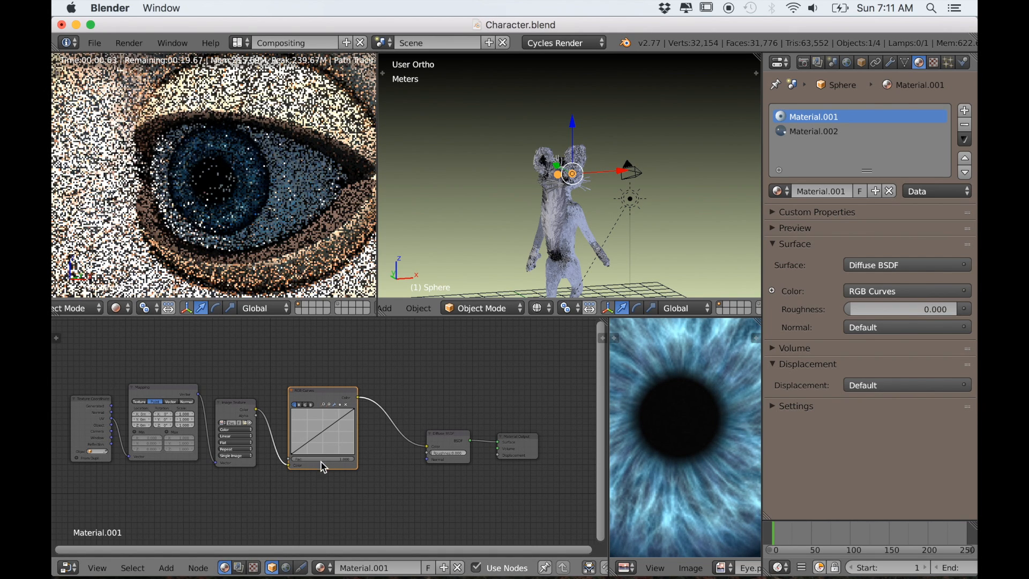
scroll(324, 468, up, 5)
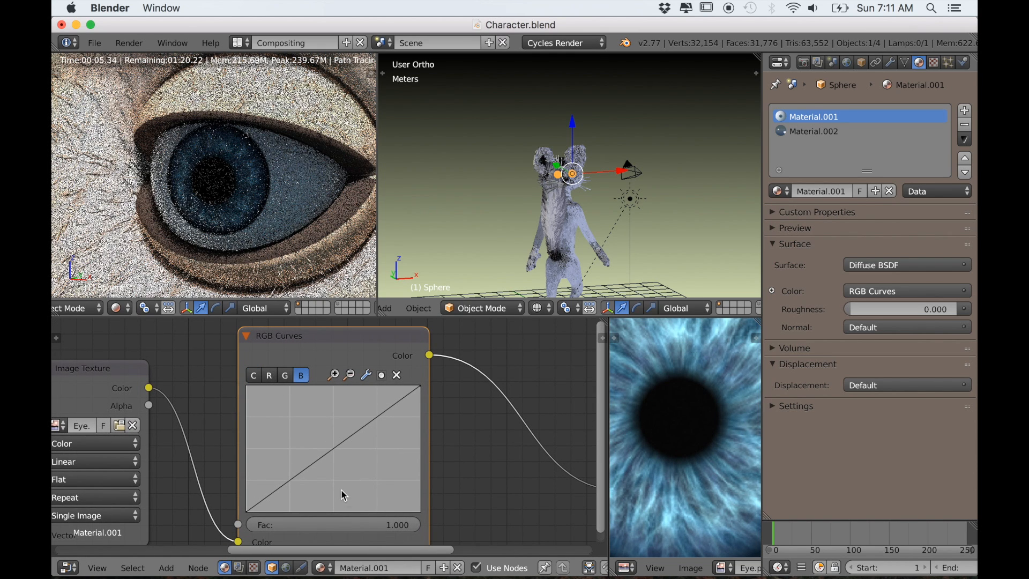
drag(328, 452, 340, 473)
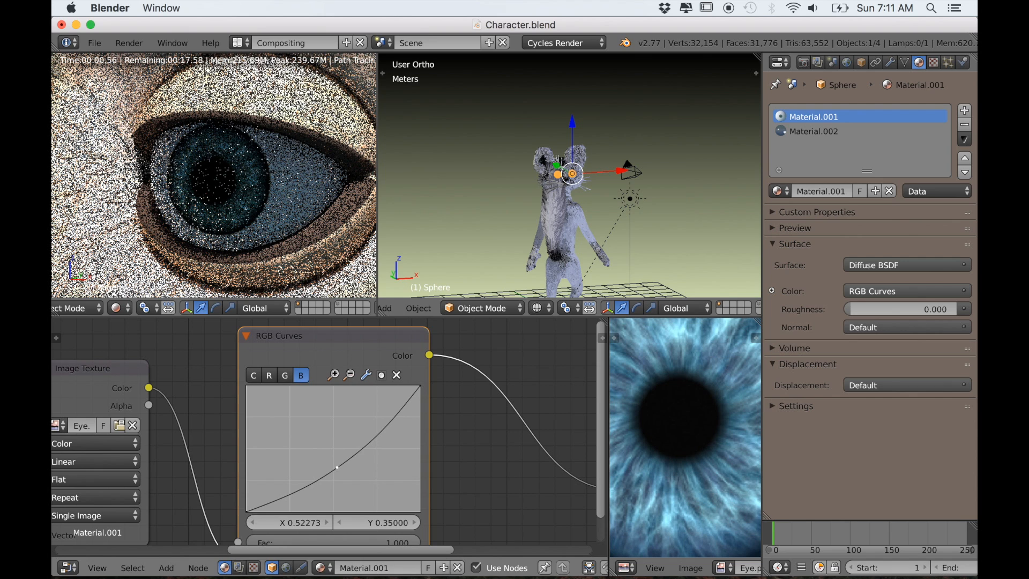
Select the sun lamp and rotate it freely in the view to light the character's face from another direction
scroll(250, 213, down, 5)
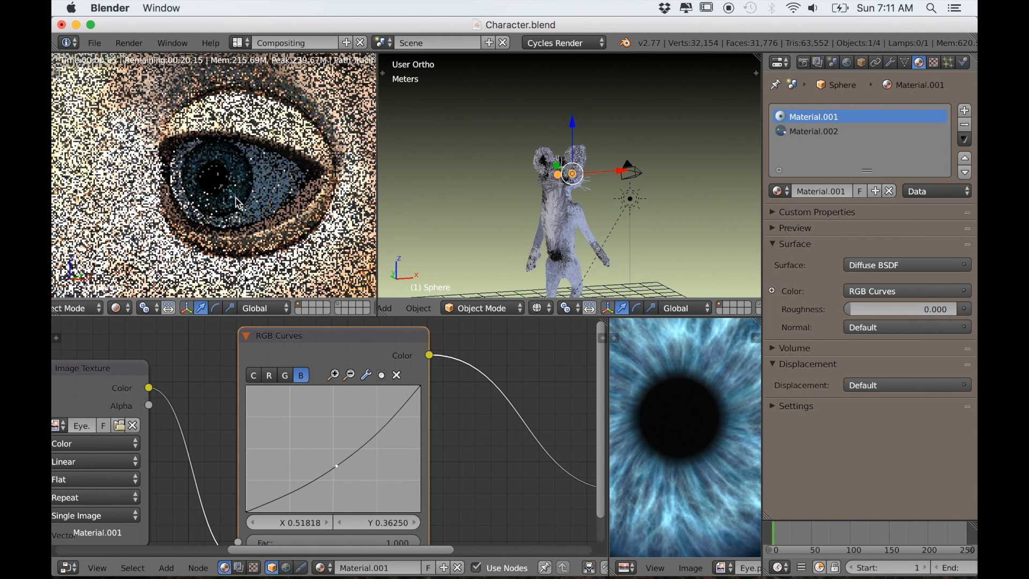
scroll(248, 210, down, 2)
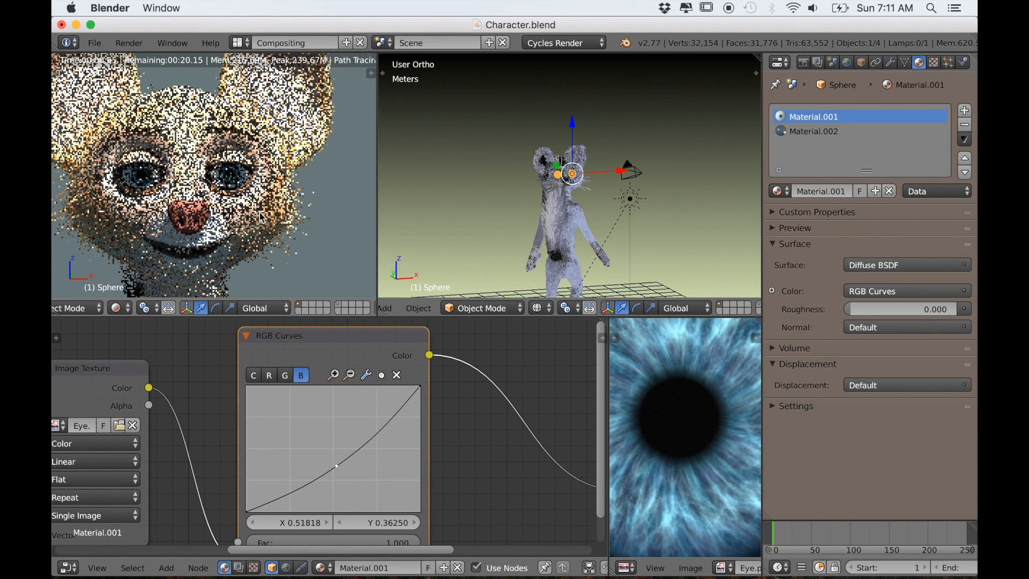
scroll(243, 226, up, 6)
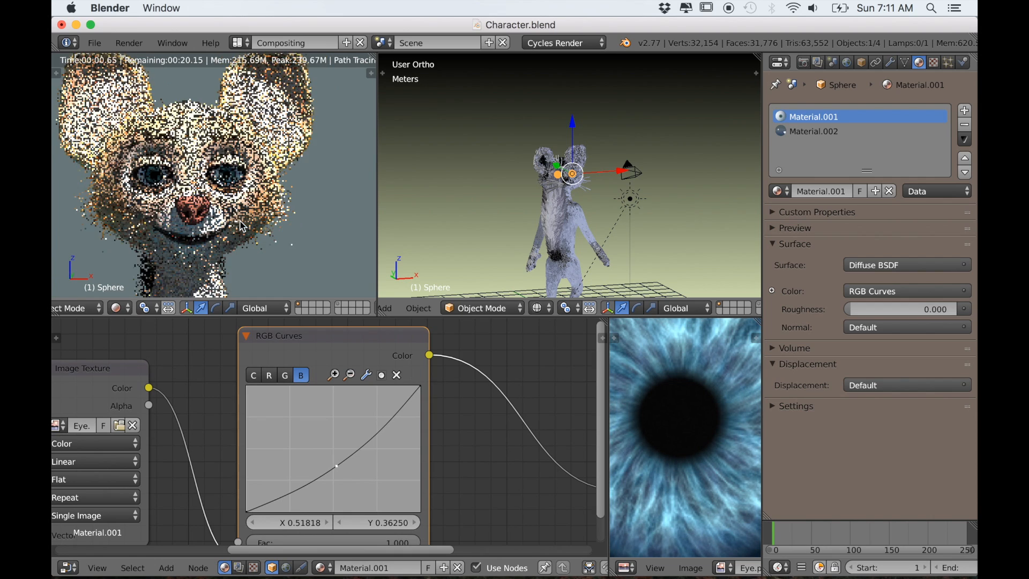
scroll(237, 228, down, 6)
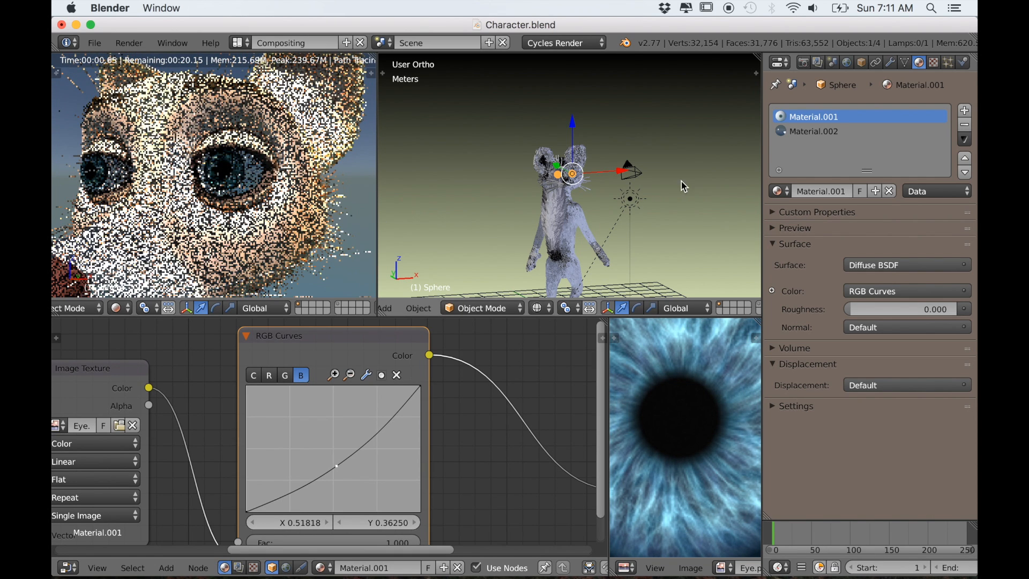
right_click(643, 202)
key(t)
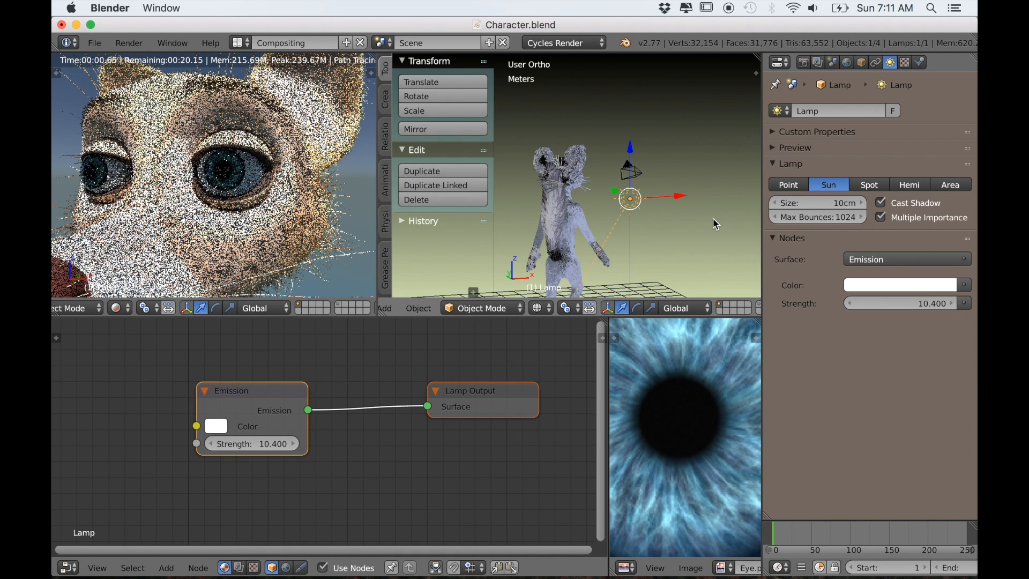
key(r)
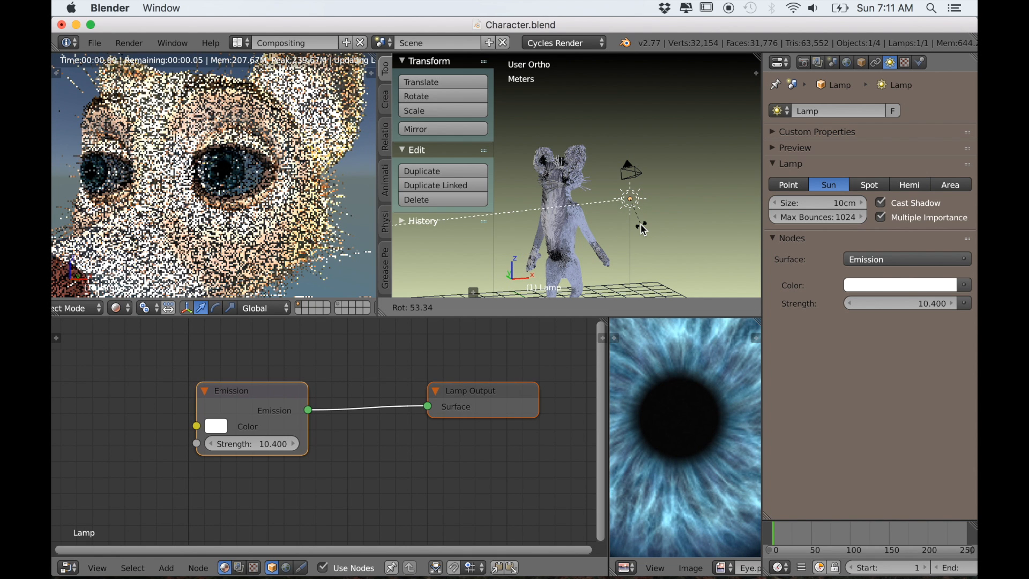
click(659, 234)
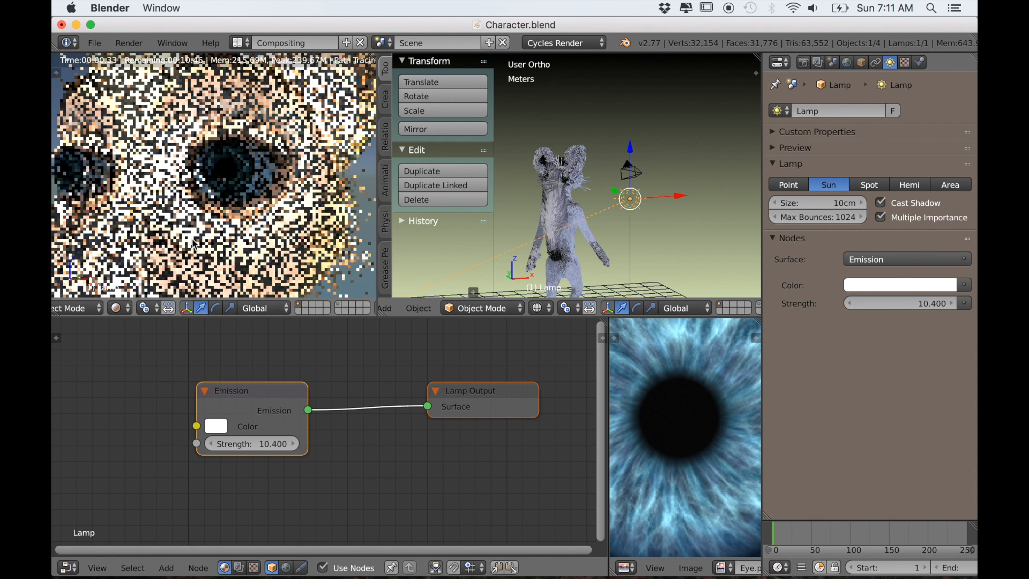
scroll(212, 238, down, 5)
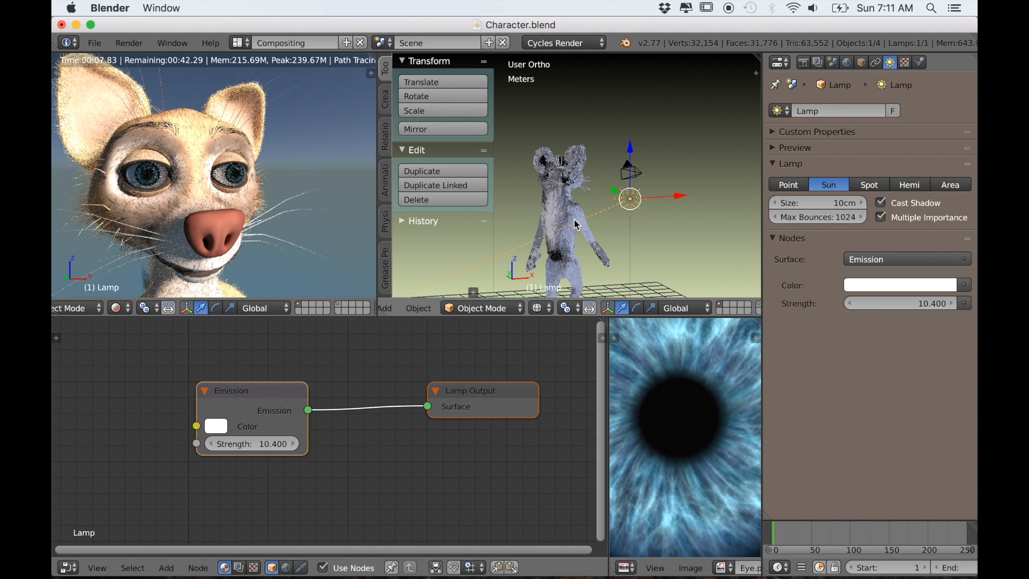
Select the eye's outer sphere from the side view in the wireframe viewport
scroll(579, 227, up, 3)
scroll(578, 227, up, 2)
key(KP_3)
scroll(577, 227, up, 4)
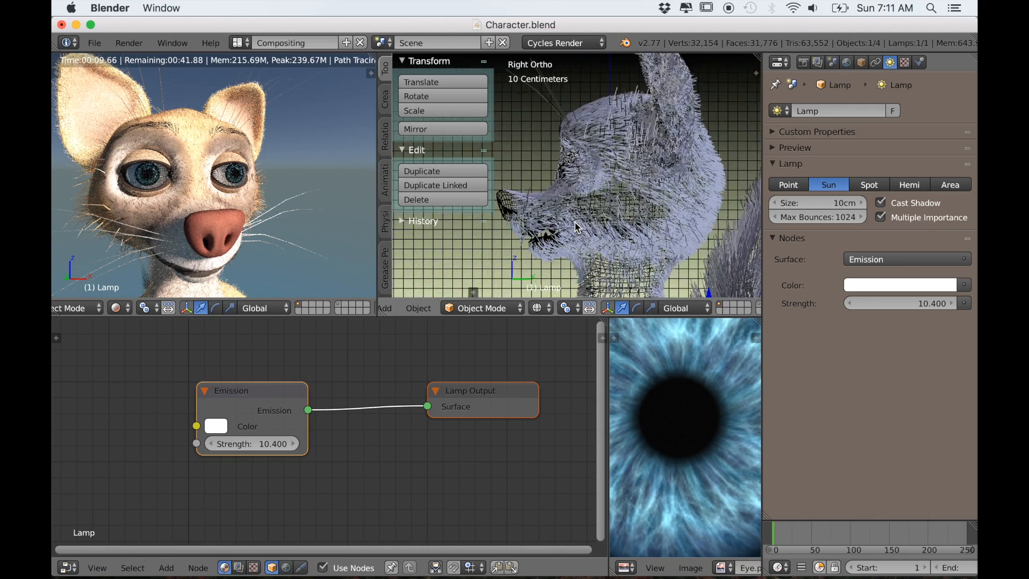
scroll(574, 220, up, 4)
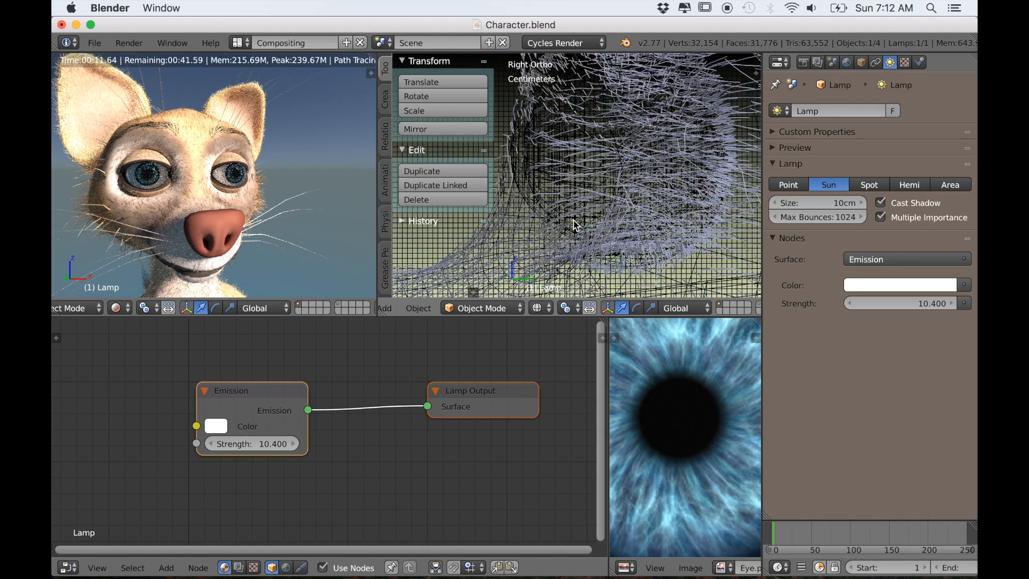
scroll(572, 215, down, 2)
right_click(569, 208)
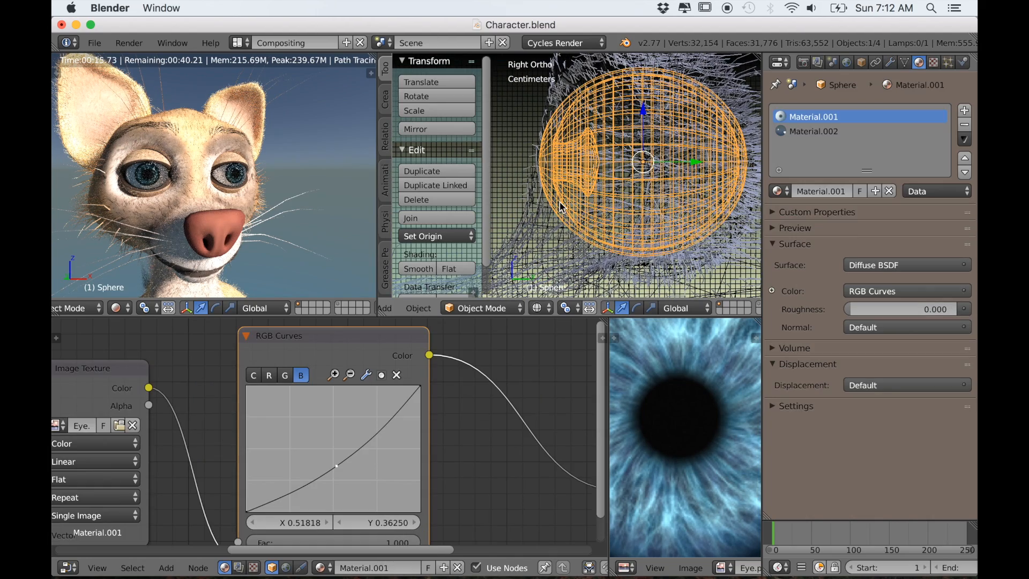
shift+middle_drag(579, 234, 585, 251)
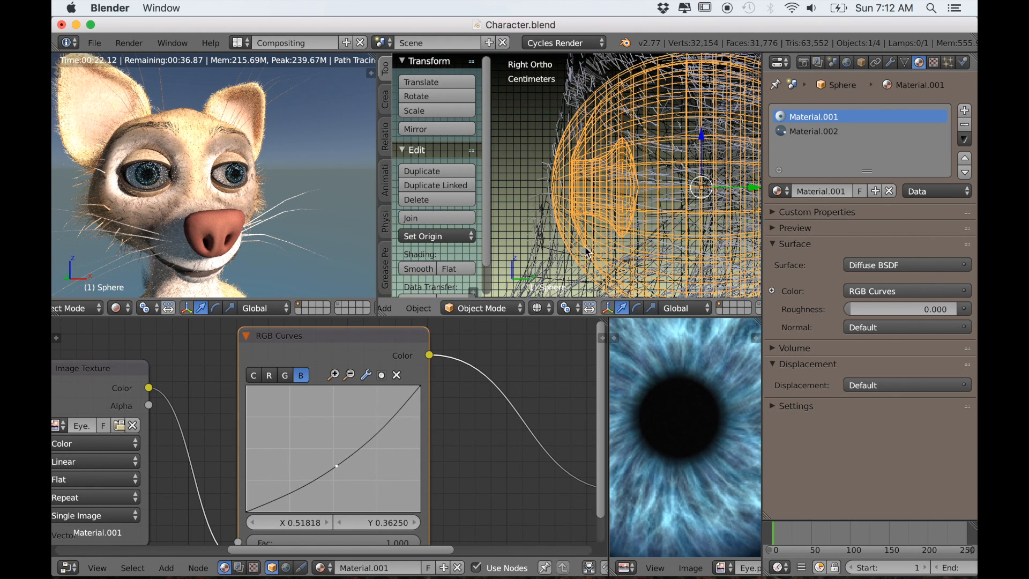
Turn off Shadow ray visibility for the eye sphere in its Cycles object settings
scroll(289, 220, up, 4)
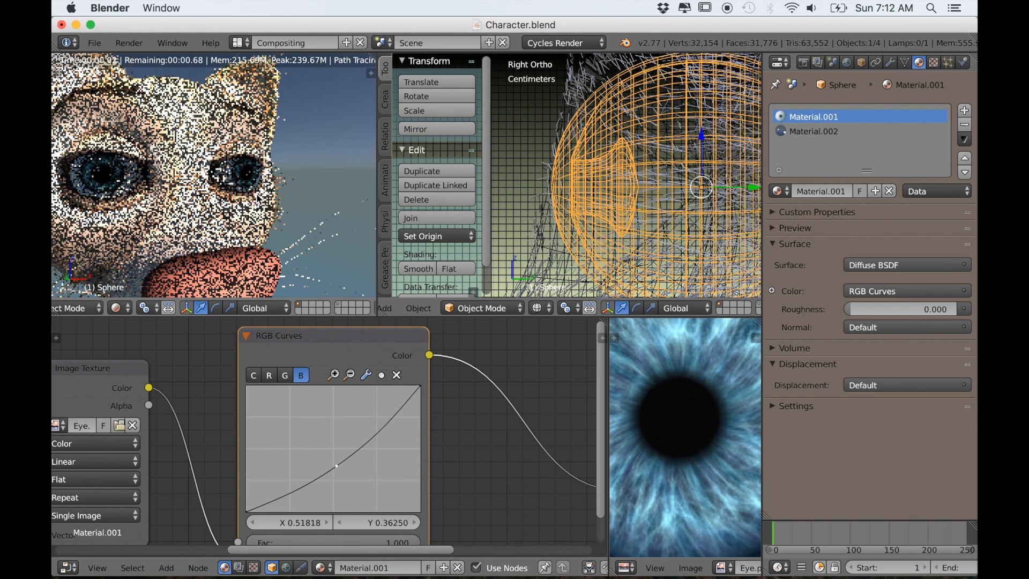
click(862, 63)
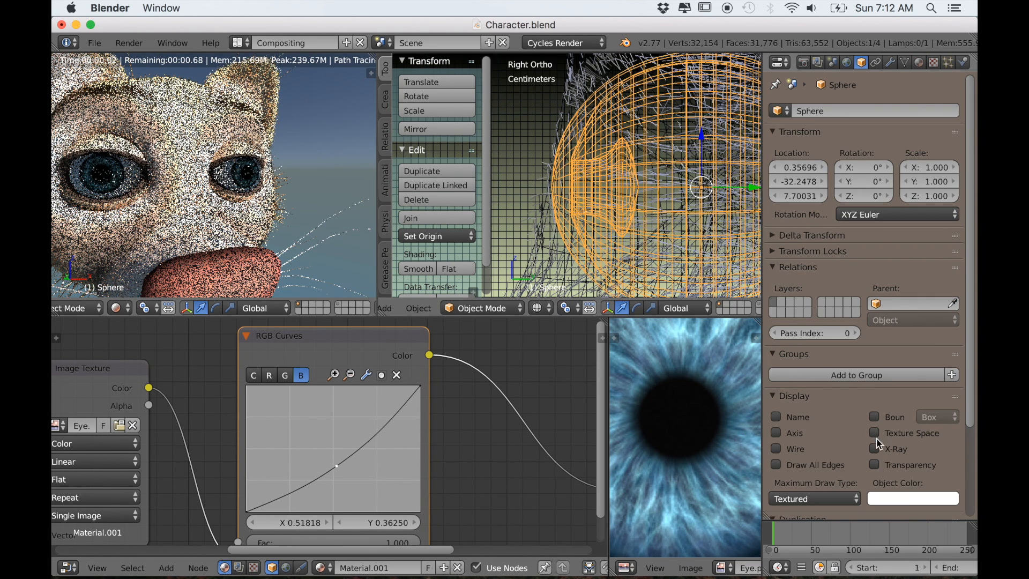
scroll(876, 447, down, 5)
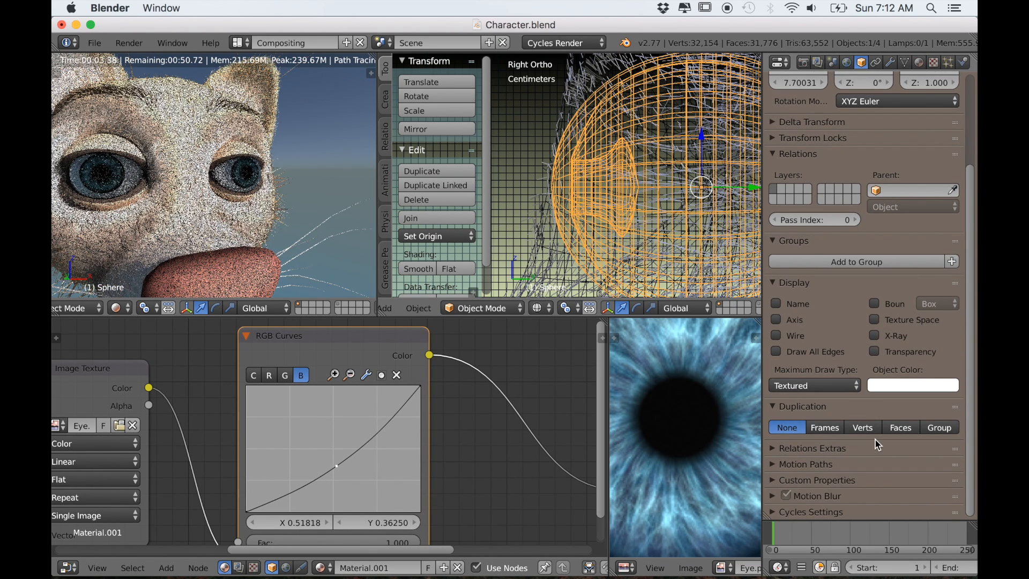
click(778, 513)
scroll(877, 488, down, 5)
scroll(876, 490, down, 1)
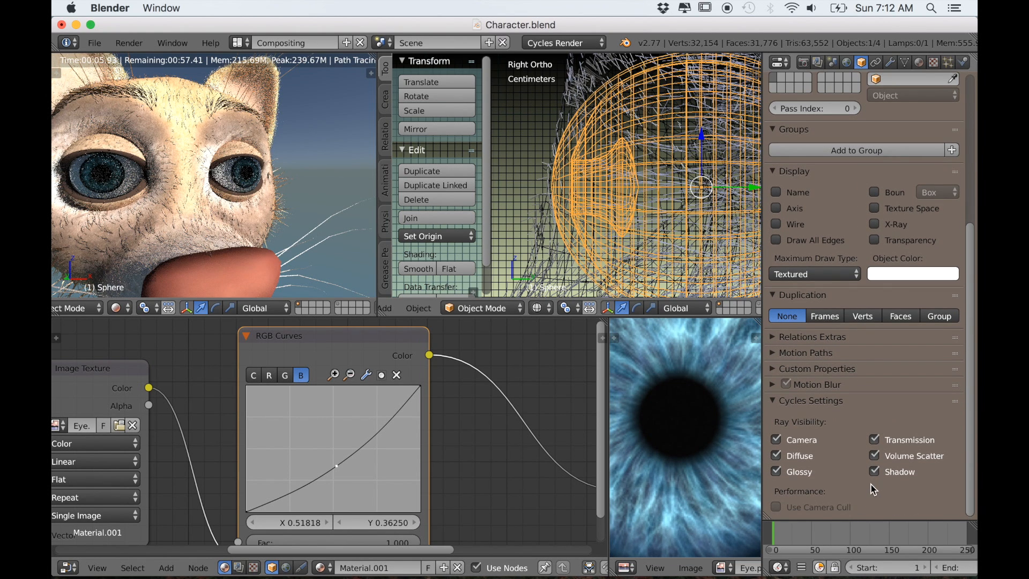
click(874, 473)
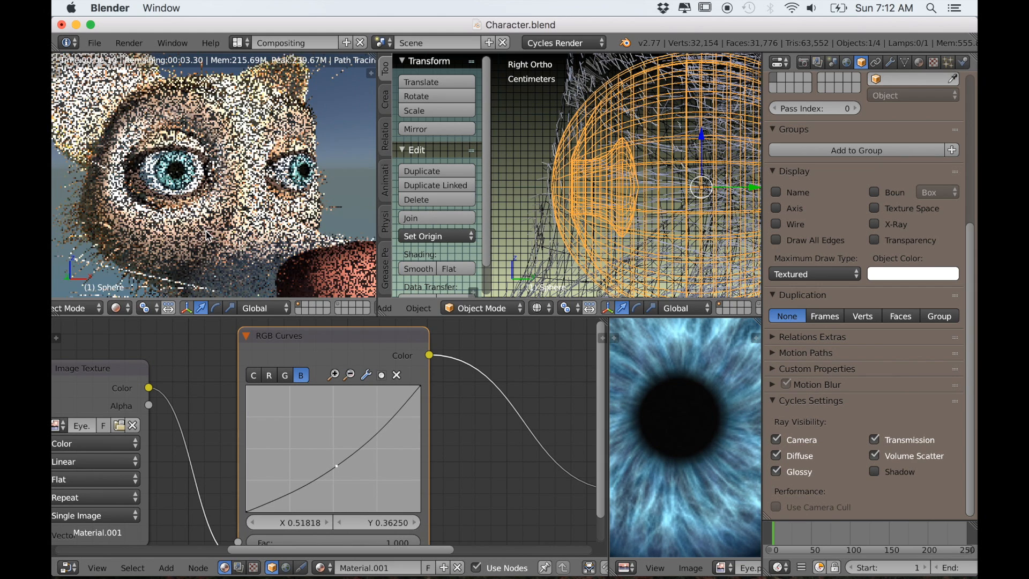
Examine the brightened eyes in the rendered preview up close, from a distance and from different angles
scroll(217, 252, down, 5)
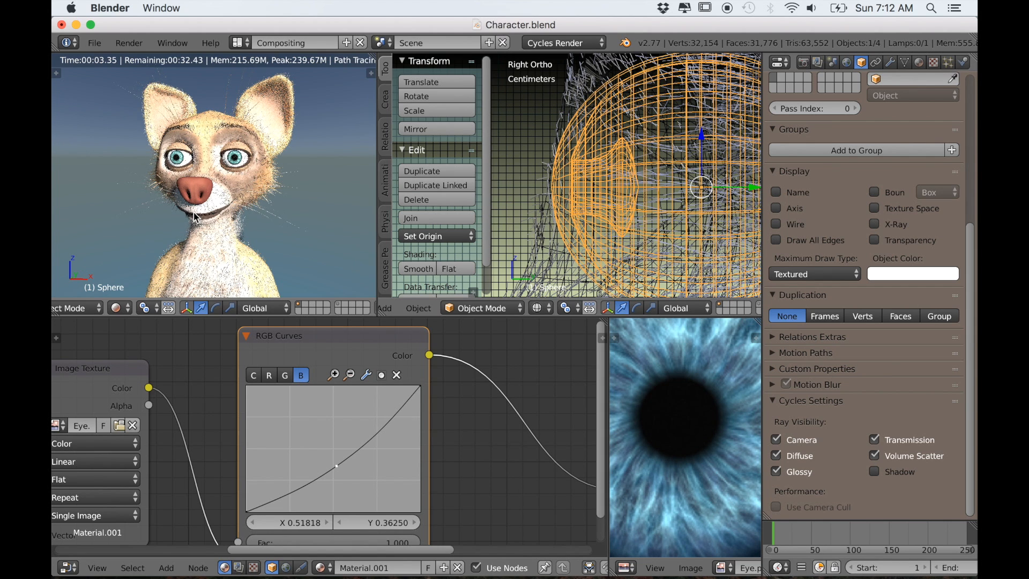
scroll(196, 220, down, 2)
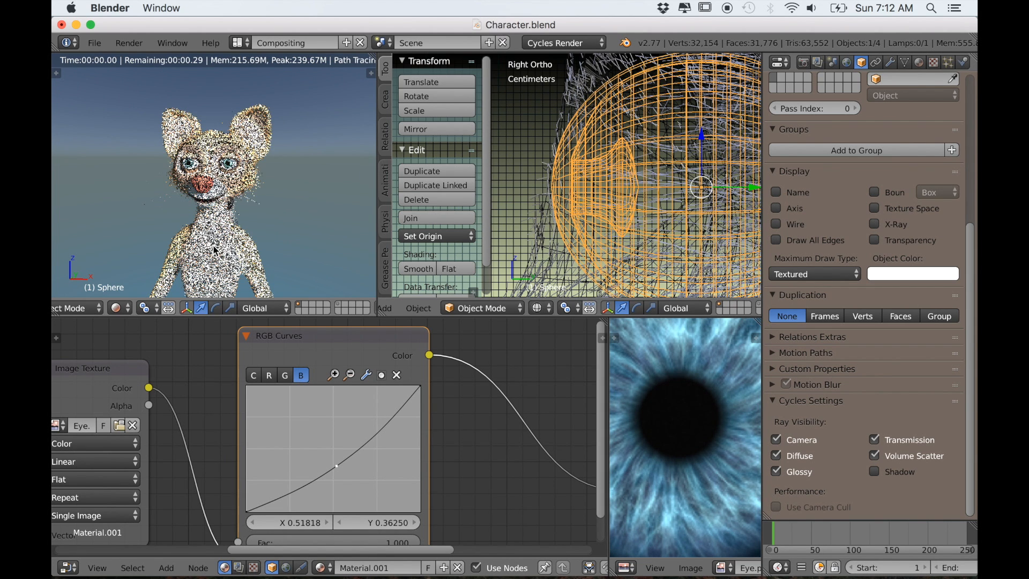
scroll(199, 249, up, 4)
scroll(214, 244, up, 5)
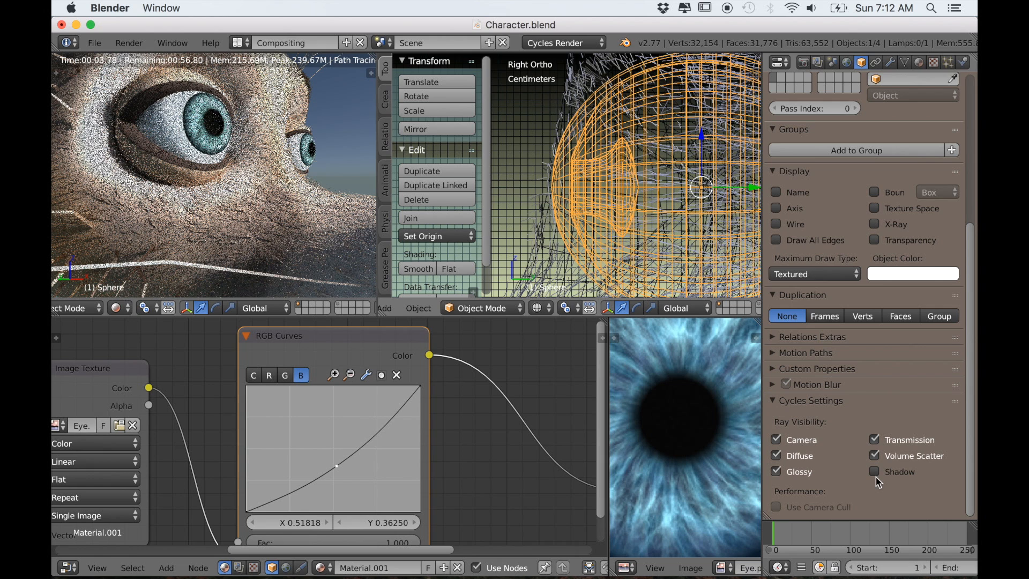
scroll(285, 236, down, 6)
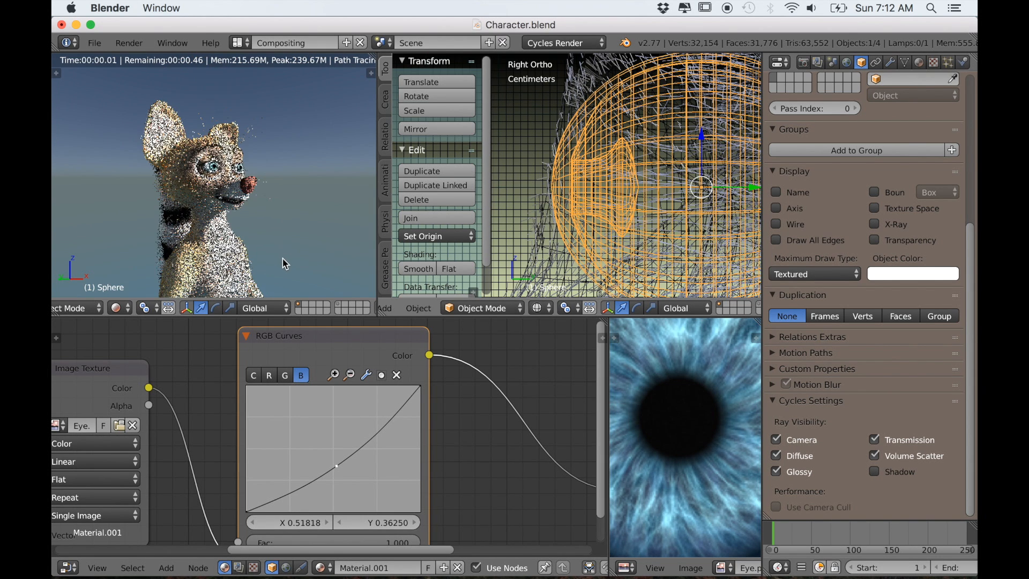
middle_drag(229, 277, 220, 270)
scroll(220, 265, up, 5)
scroll(641, 215, down, 4)
Select the sun lamp, rotate it freely about the global Z axis, and check the lighting on the character's face and eyes
scroll(641, 215, down, 5)
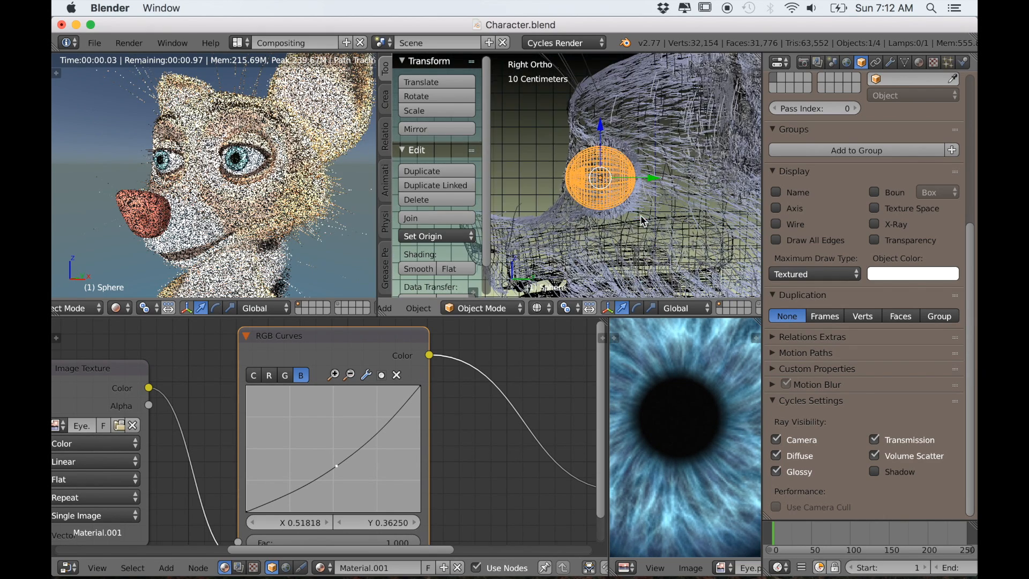
scroll(641, 217, down, 3)
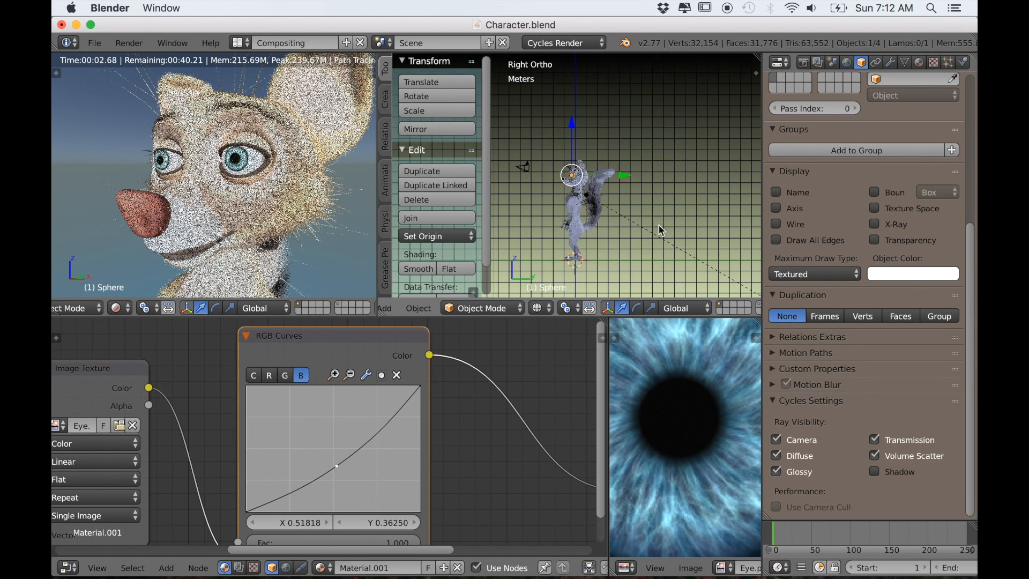
right_click(658, 230)
key(r)
key(z)
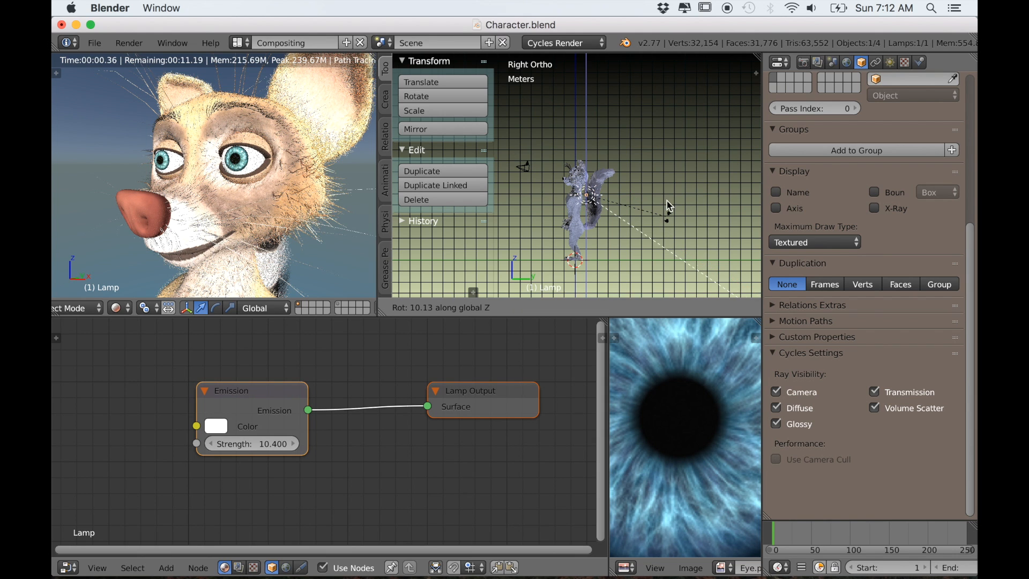
click(625, 148)
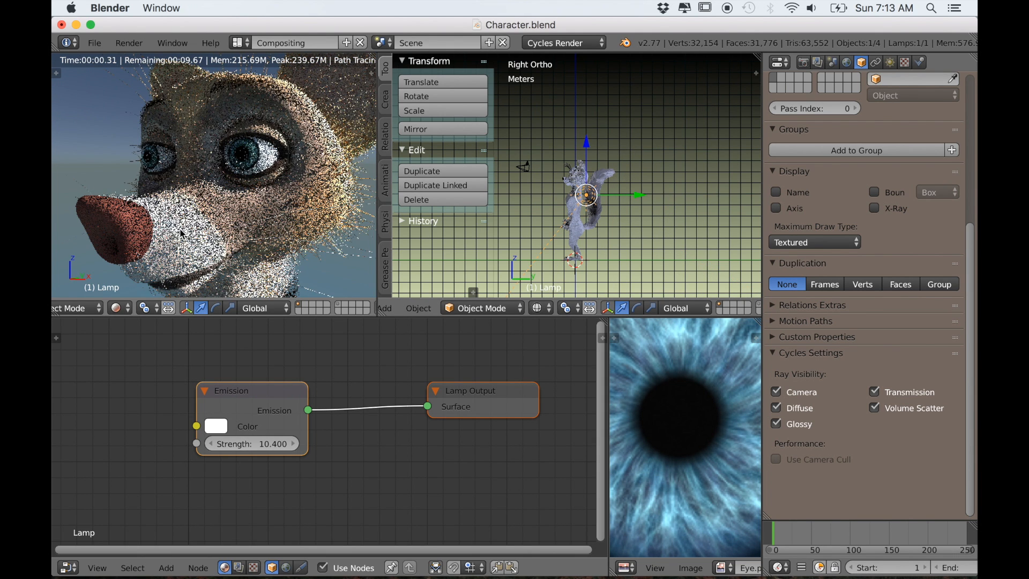
middle_drag(173, 231, 207, 233)
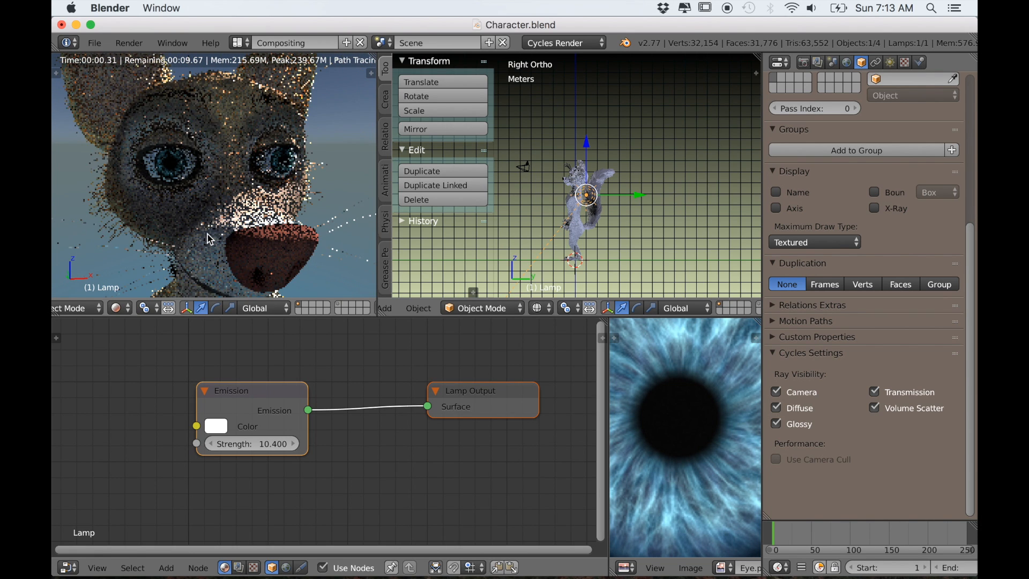
scroll(208, 235, up, 2)
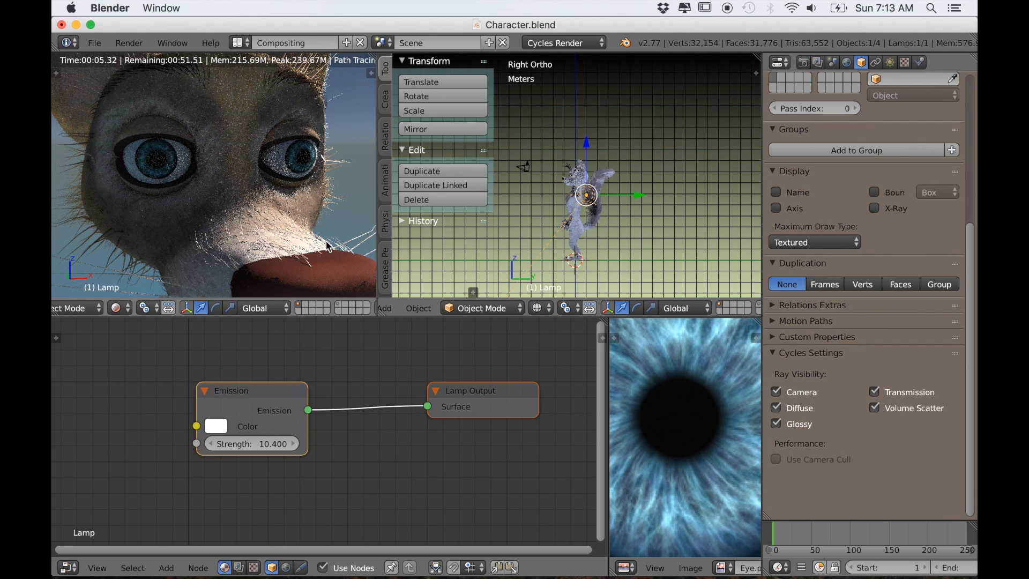
scroll(328, 247, down, 5)
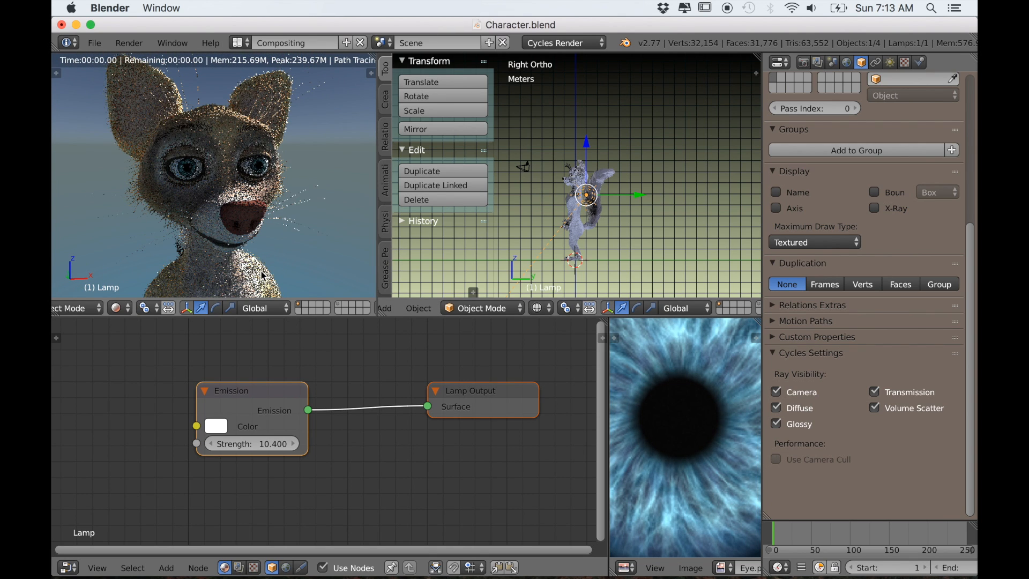
scroll(262, 278, down, 2)
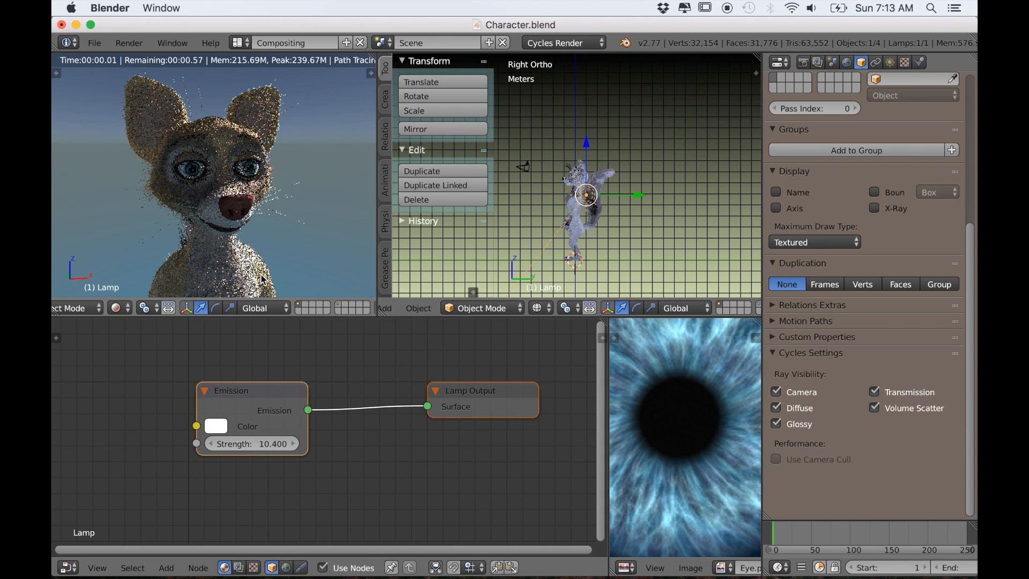
Select the character's body and turn off viewport display of the particle modifiers for the hand and tail fur
scroll(584, 234, up, 4)
middle_drag(584, 236, 589, 182)
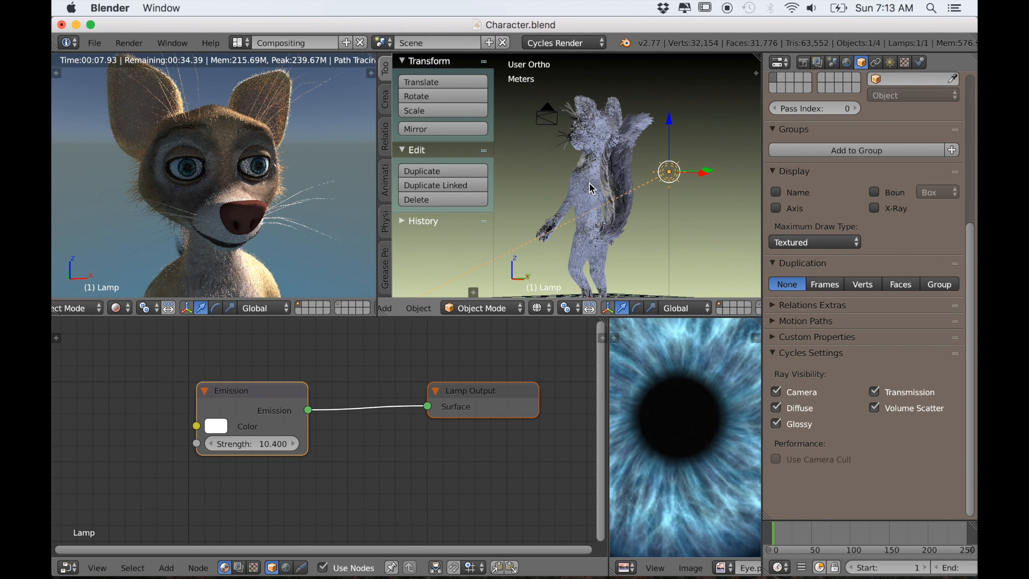
right_click(543, 225)
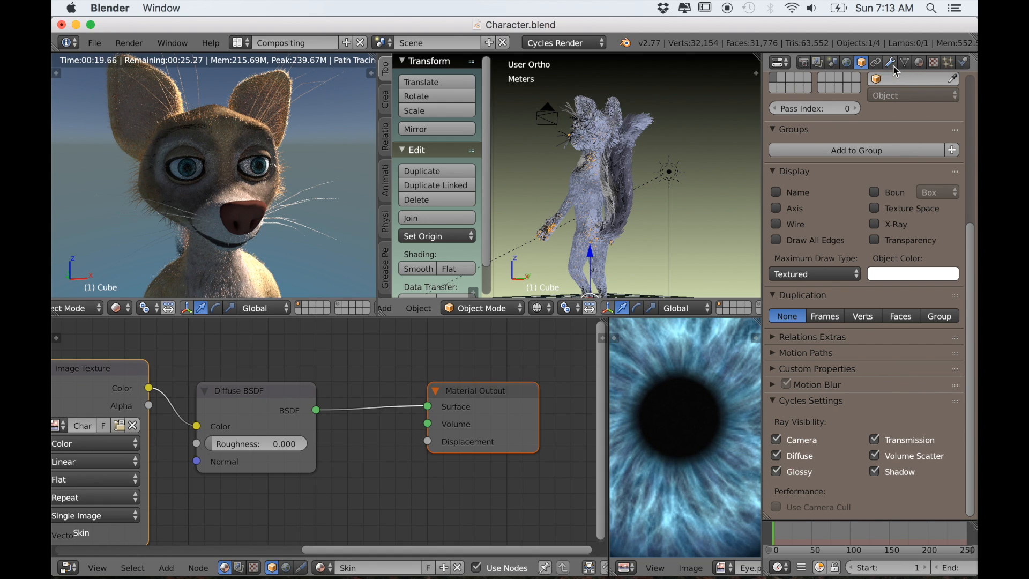
click(892, 64)
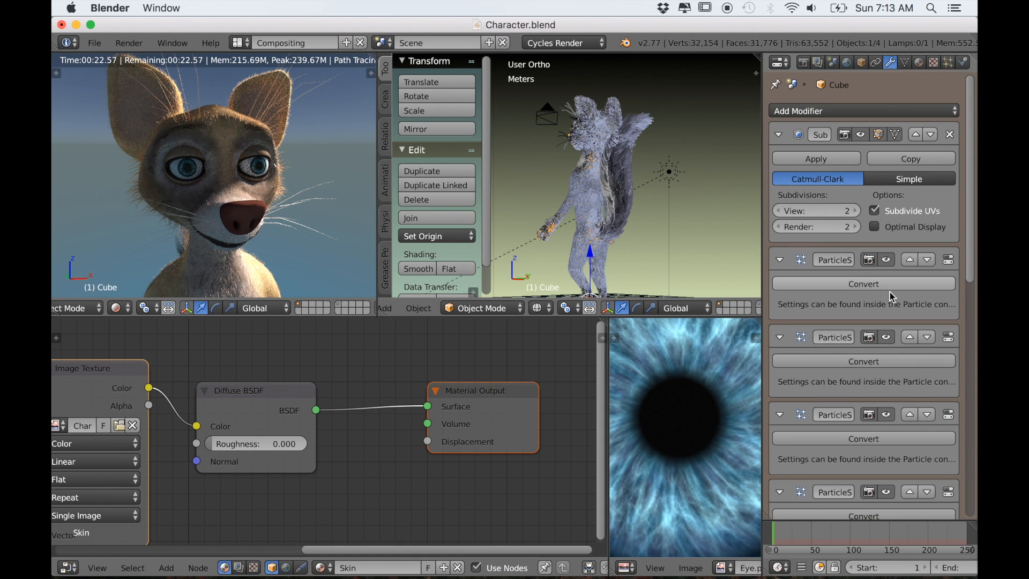
scroll(887, 358, down, 4)
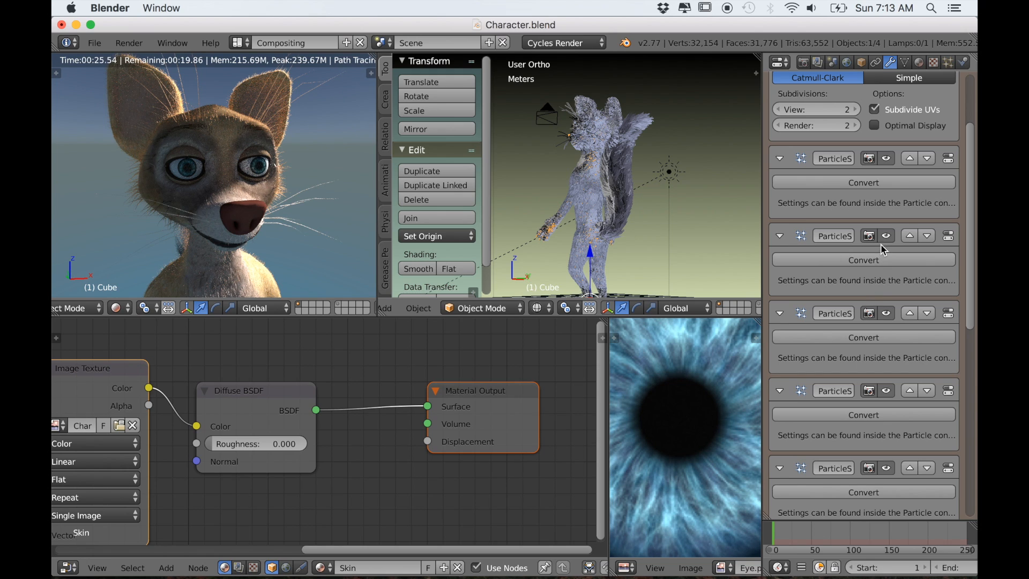
click(890, 319)
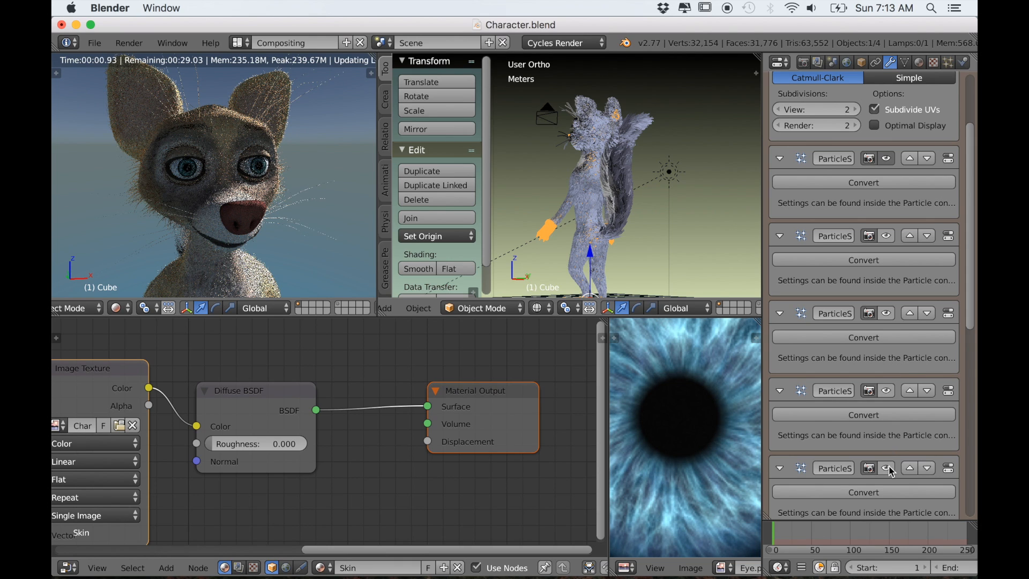
scroll(890, 470, down, 3)
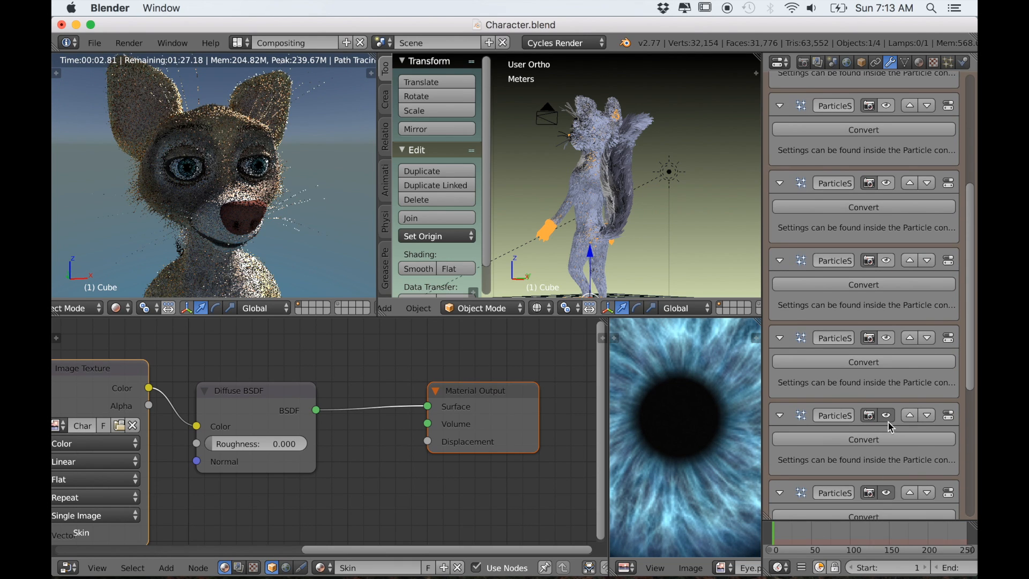
click(887, 419)
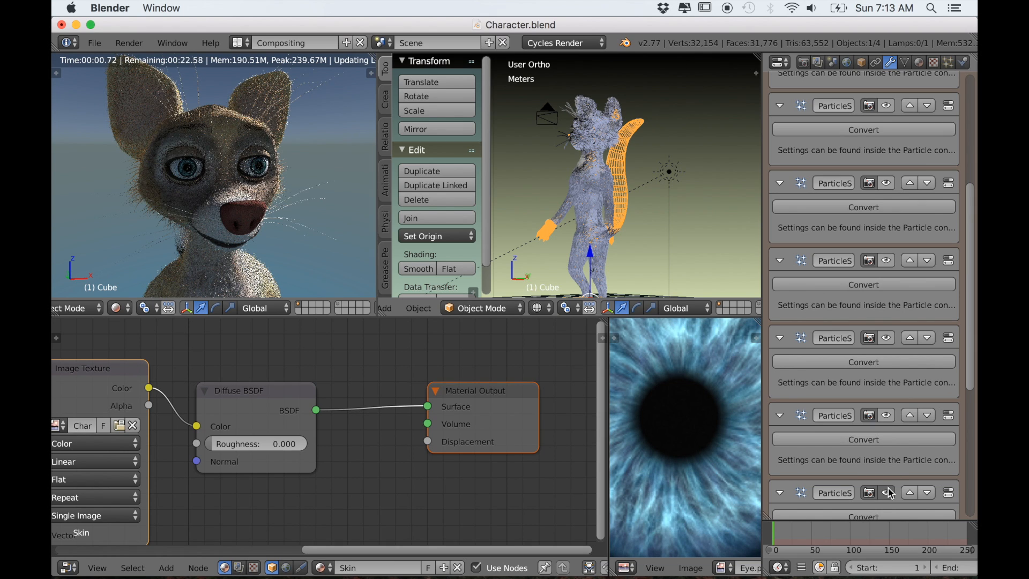
Turn off viewport display of the body's remaining particle modifiers, including the whiskers, the ears and the main fur at the start of the stack
scroll(891, 492, down, 2)
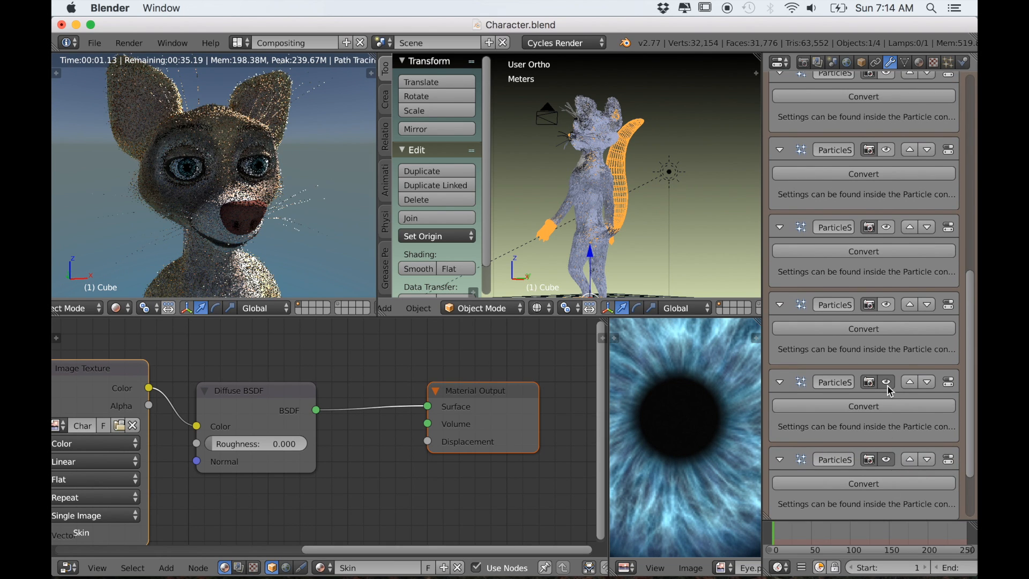
click(888, 461)
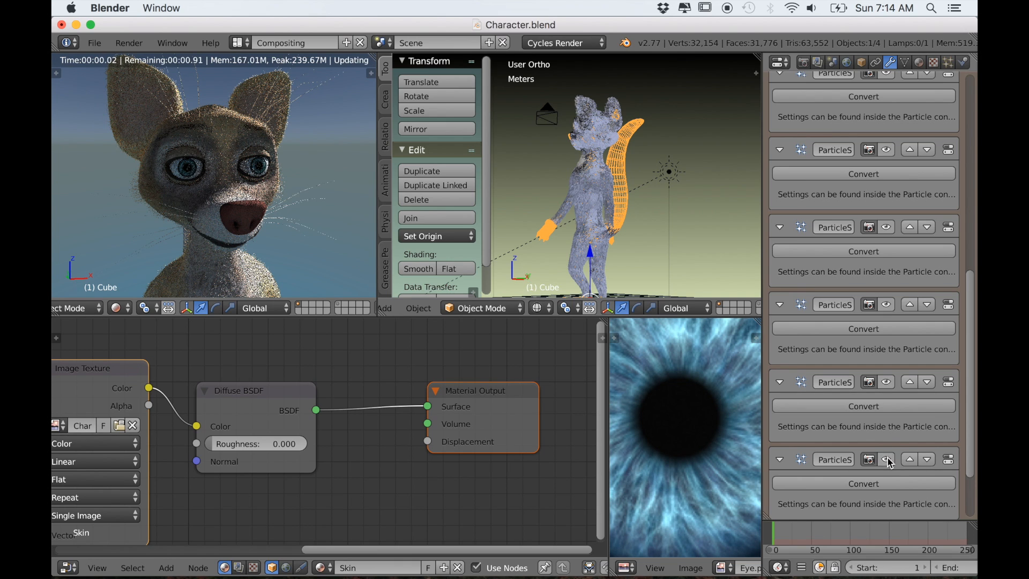
scroll(895, 473, down, 5)
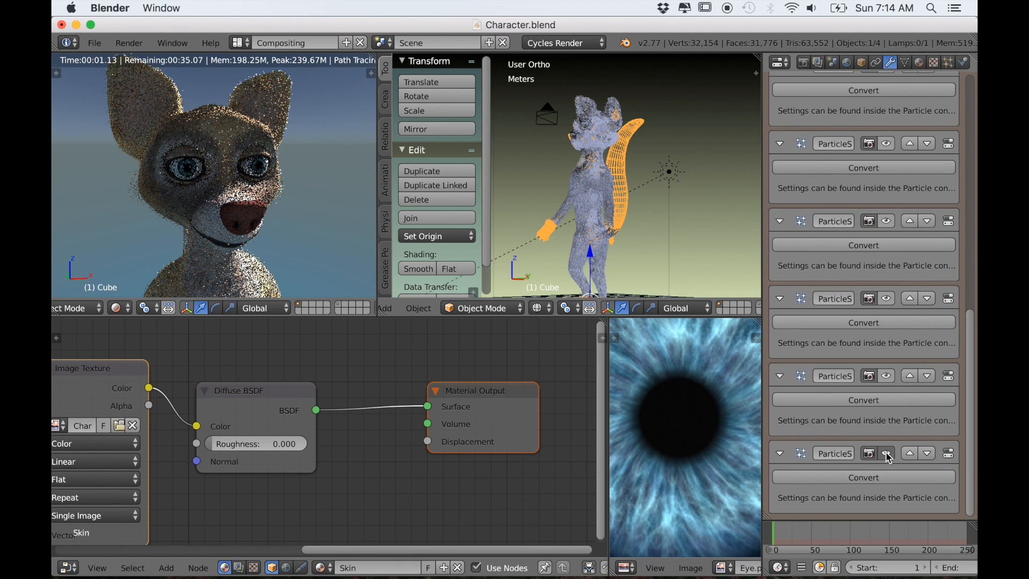
click(887, 456)
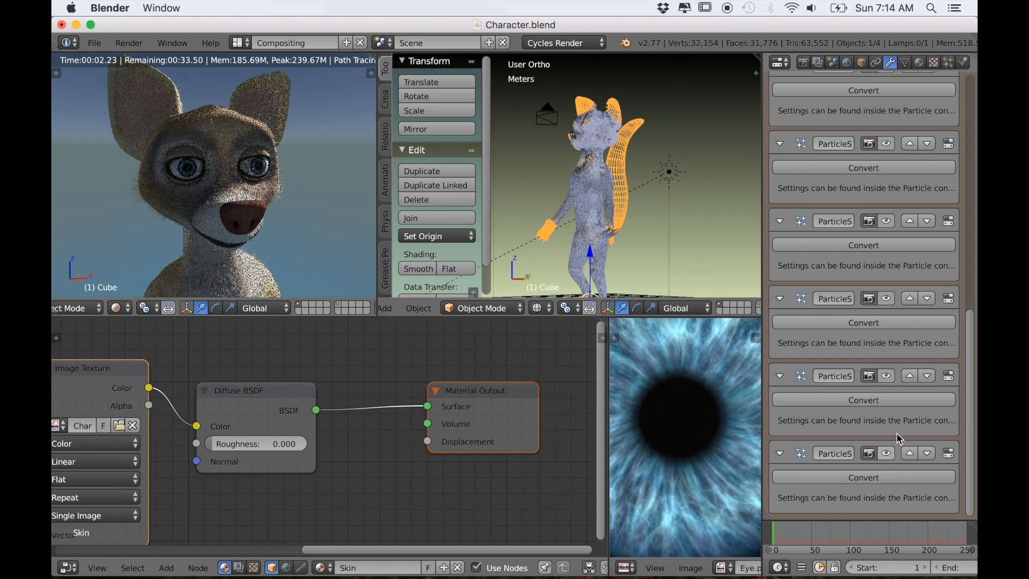
scroll(898, 419, up, 5)
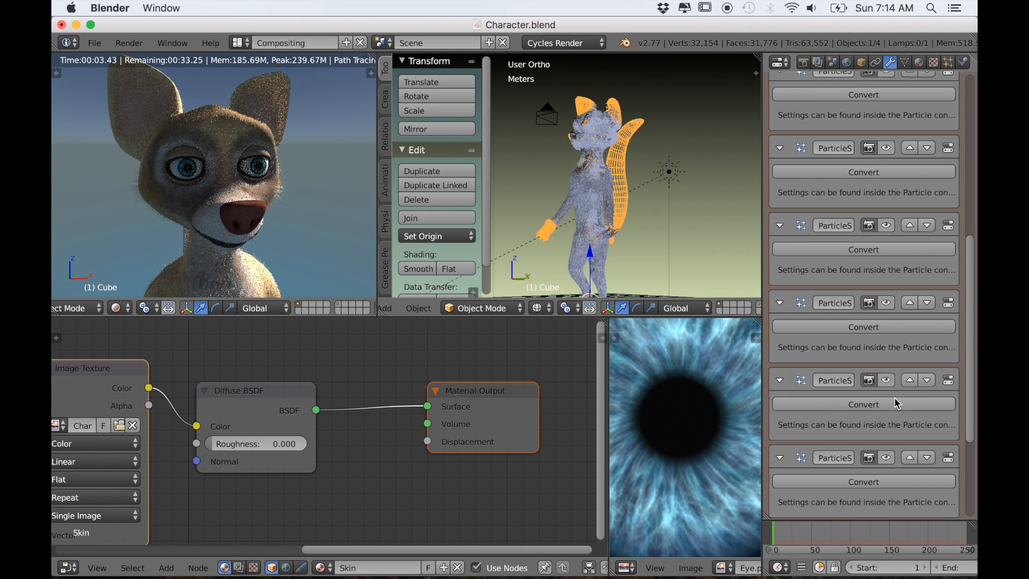
scroll(896, 403, up, 5)
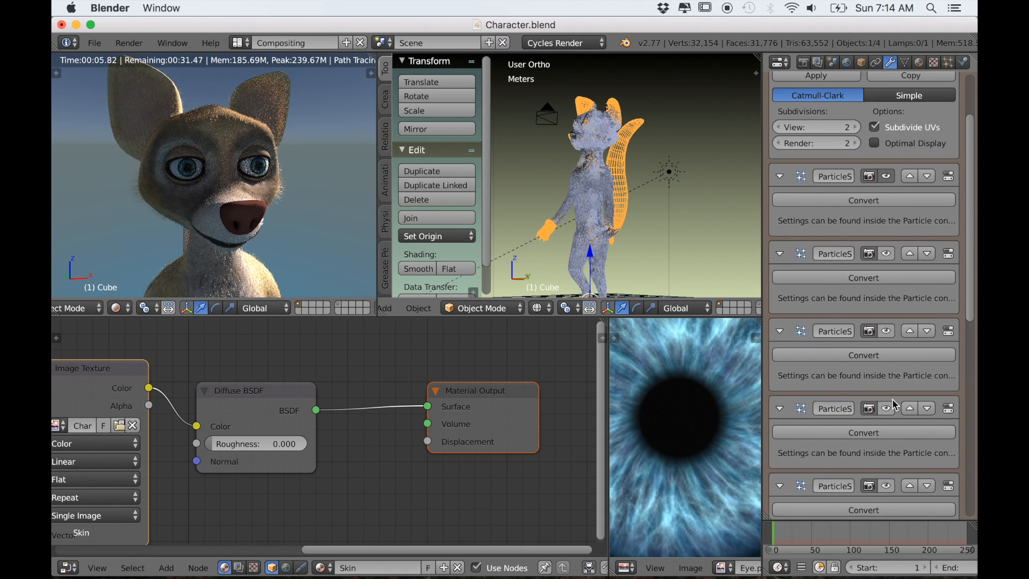
click(887, 177)
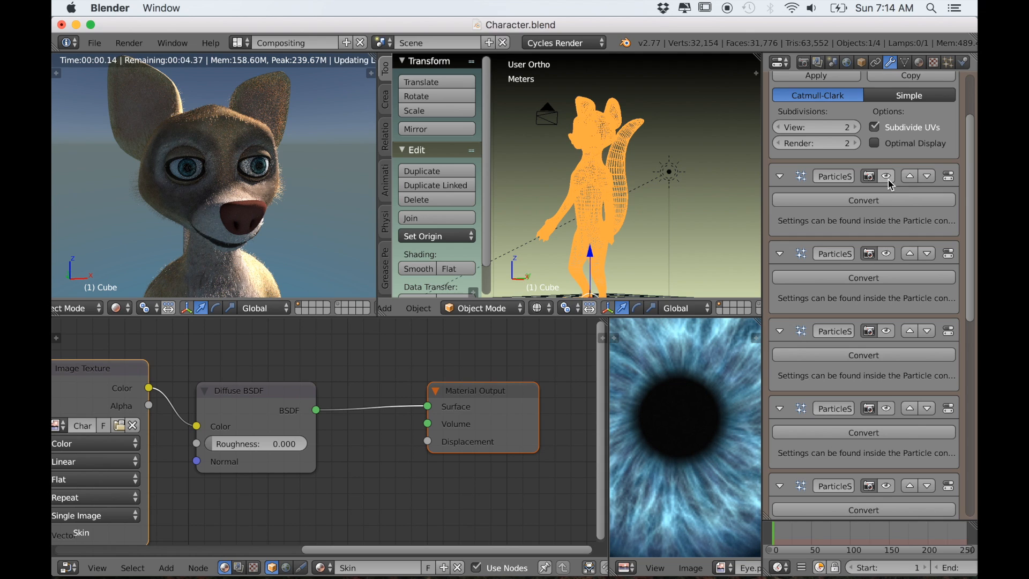
Show the character in solid shading from the front in the modelling viewport, with the body still selected
scroll(624, 246, down, 3)
scroll(863, 225, up, 4)
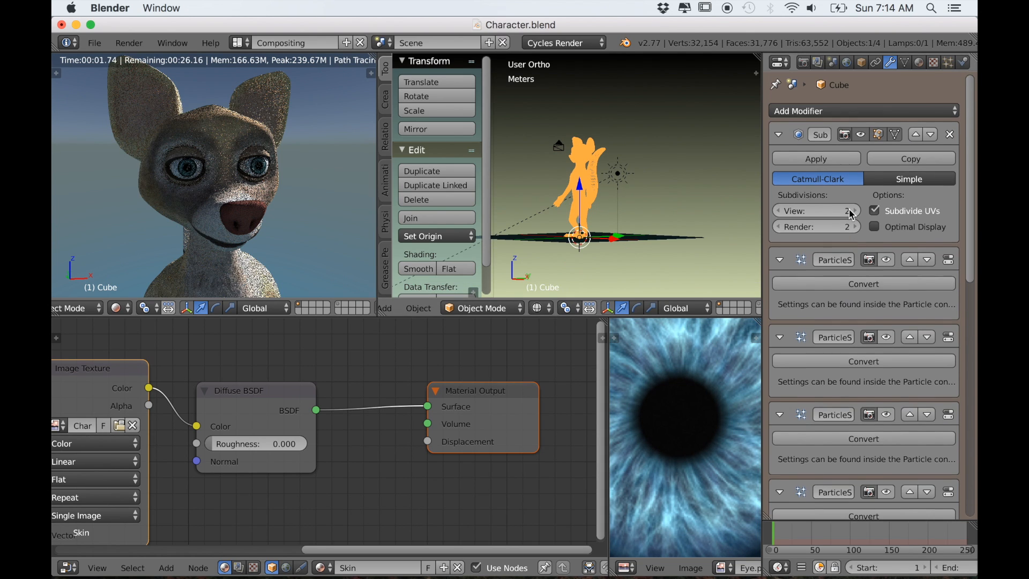
scroll(490, 245, down, 3)
scroll(607, 248, up, 6)
scroll(609, 248, down, 2)
middle_drag(609, 249, 645, 258)
key(z)
scroll(633, 256, up, 6)
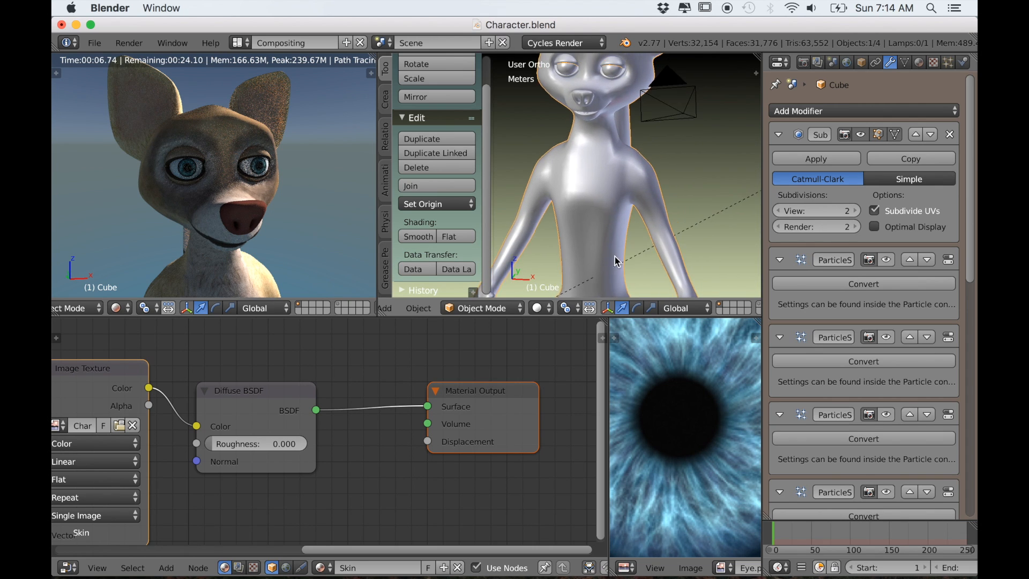
Enter Edit Mode on the body, clear the selection and select only the linked faces of the nose
scroll(633, 167, up, 3)
mouse_move(632, 167)
middle_down()
mouse_move(674, 163)
mouse_move(635, 166)
middle_up()
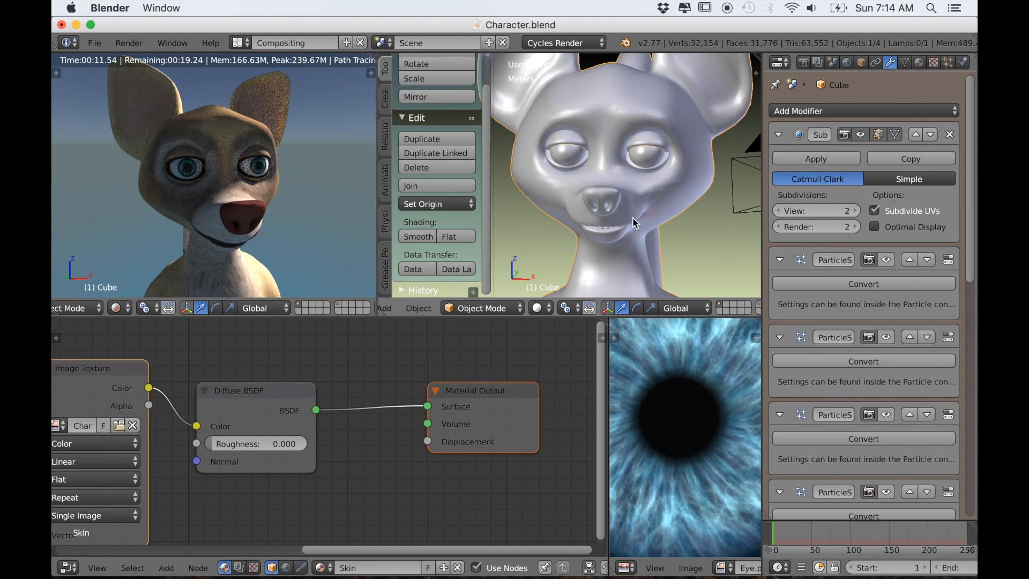
scroll(642, 218, down, 1)
mouse_move(640, 213)
middle_down()
mouse_move(616, 219)
mouse_move(664, 217)
mouse_move(650, 205)
middle_up()
scroll(620, 213, up, 4)
key(Tab)
key(Tab)
key(Tab)
key(l)
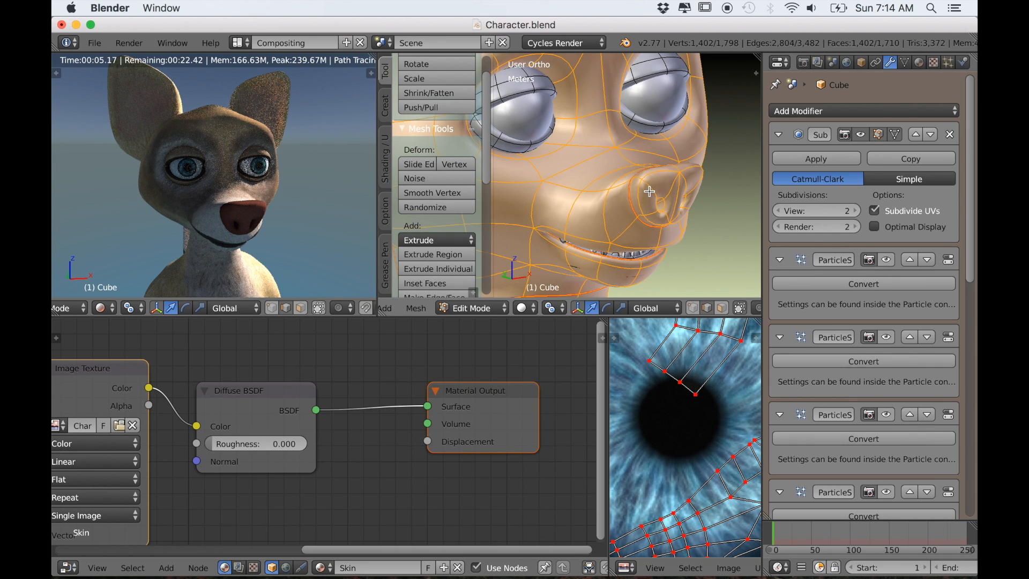
key(a)
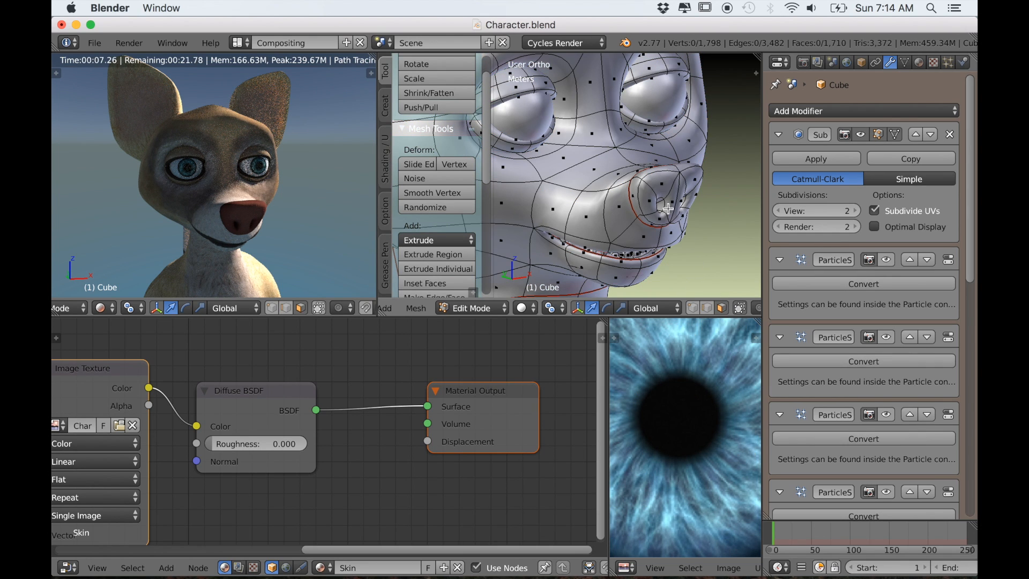
key(l)
Examine the mouth, teeth and tongue geometry up close and from several angles
scroll(669, 192, down, 4)
middle_drag(668, 193, 623, 159)
scroll(640, 215, up, 4)
scroll(623, 159, up, 1)
scroll(628, 163, up, 8)
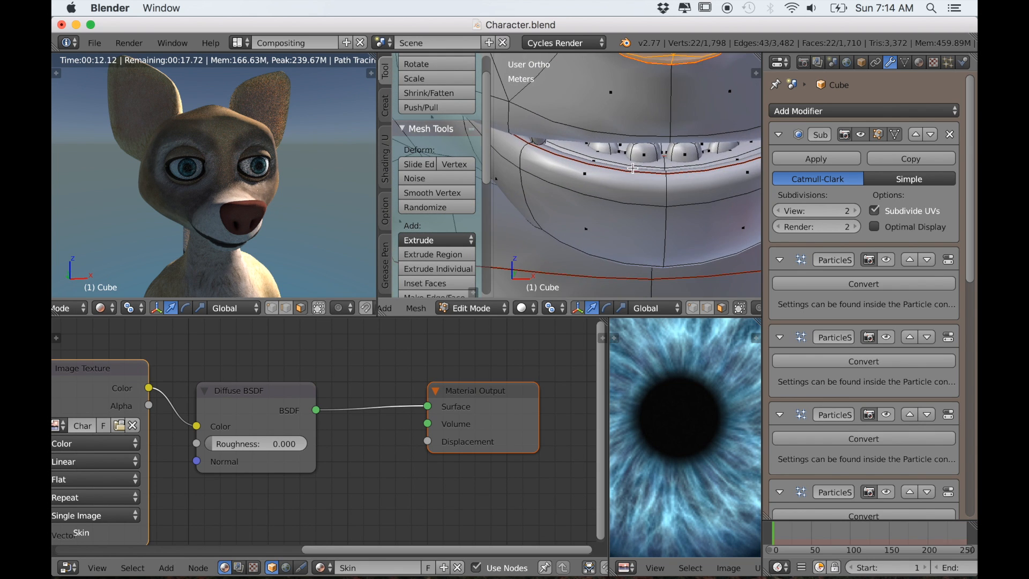
mouse_move(600, 219)
middle_down()
mouse_move(586, 220)
mouse_move(588, 206)
middle_up()
scroll(588, 207, down, 3)
middle_drag(647, 242, 613, 215)
scroll(616, 217, up, 4)
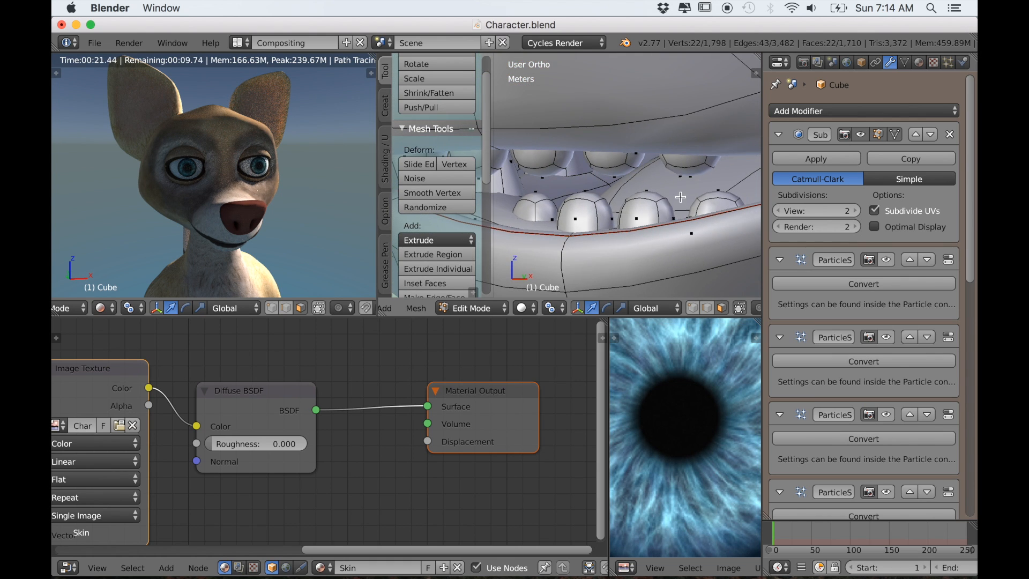
scroll(674, 190, down, 9)
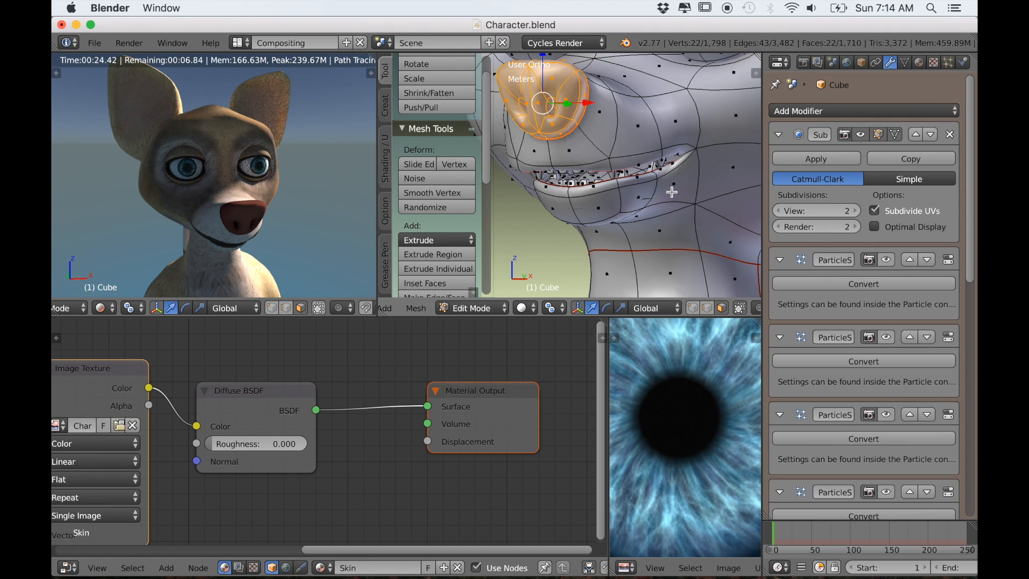
scroll(641, 188, down, 2)
mouse_move(640, 187)
middle_down()
mouse_move(633, 197)
mouse_move(644, 190)
middle_up()
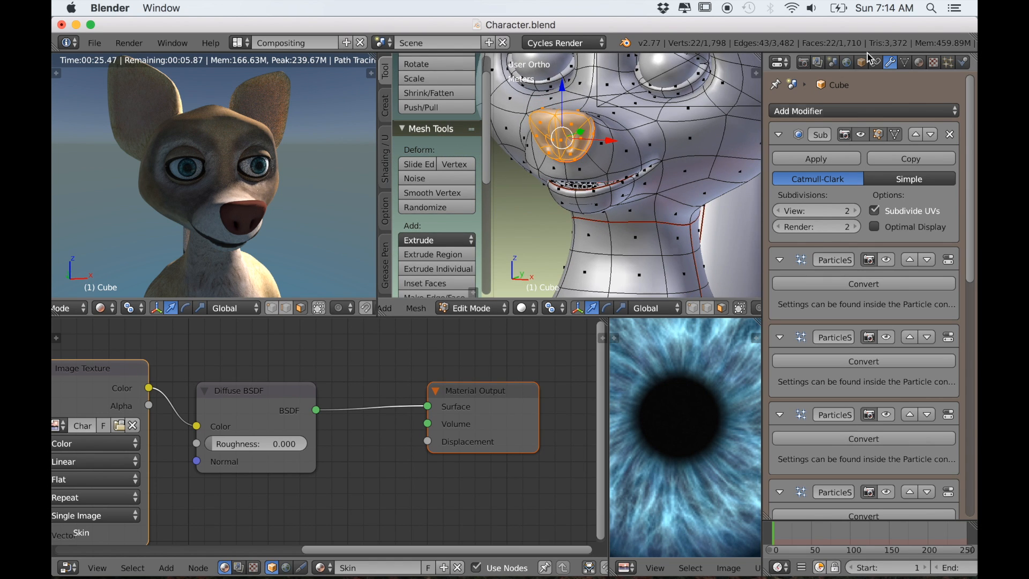
Add a material slot to the body and create a new material in it named Tongue/Nose
click(919, 63)
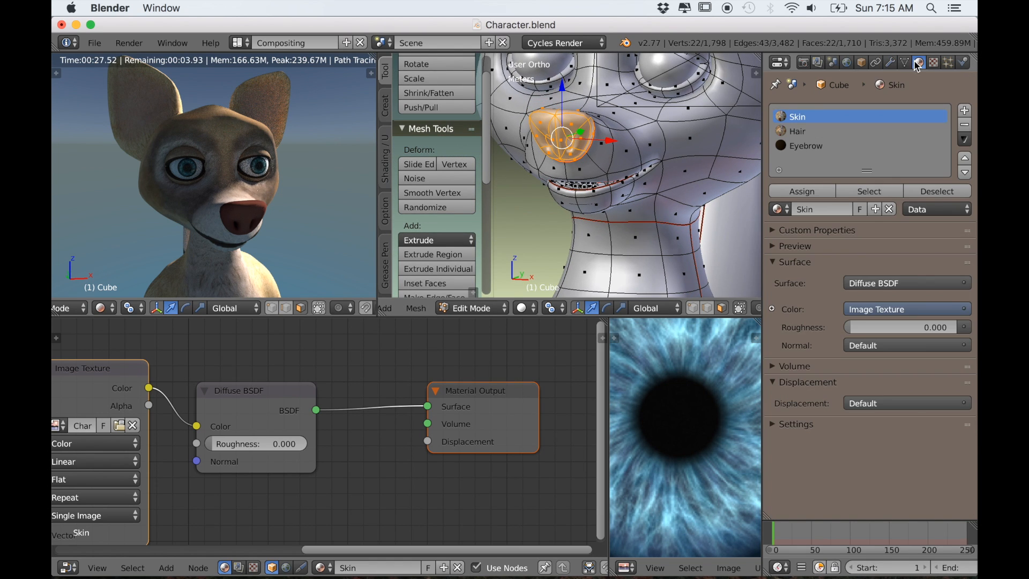
click(965, 111)
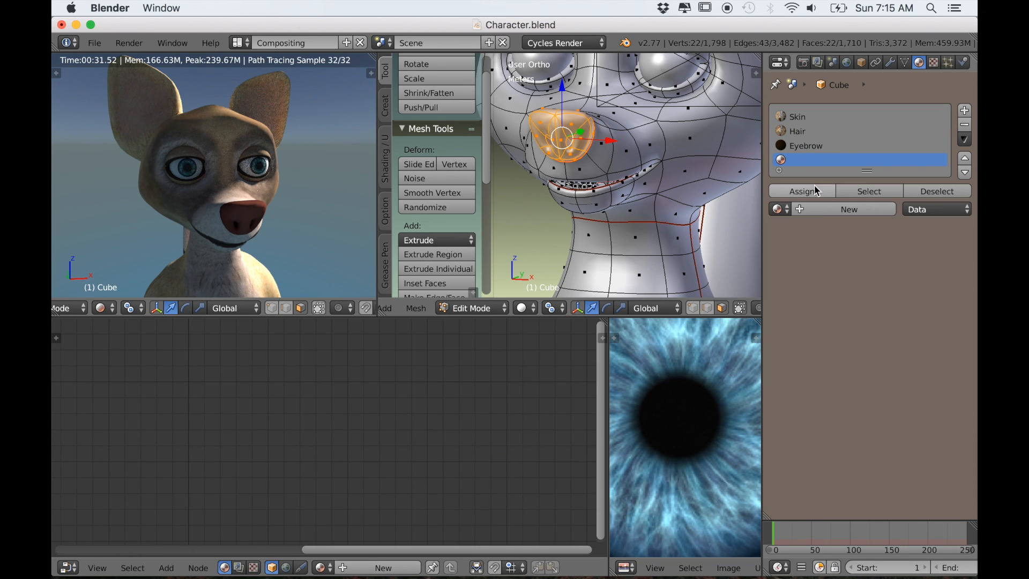
click(850, 209)
double_click(808, 161)
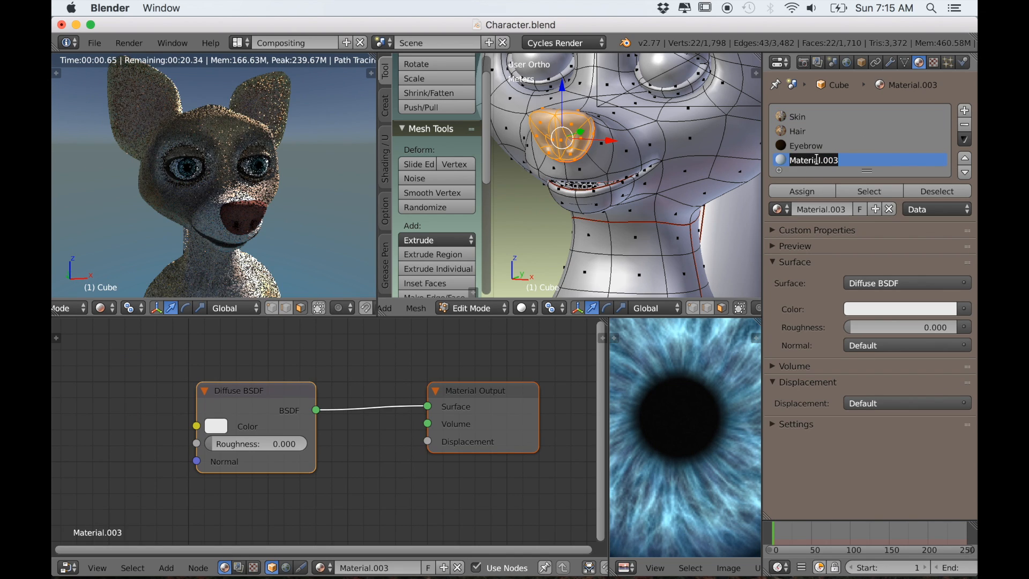
text(Tong)
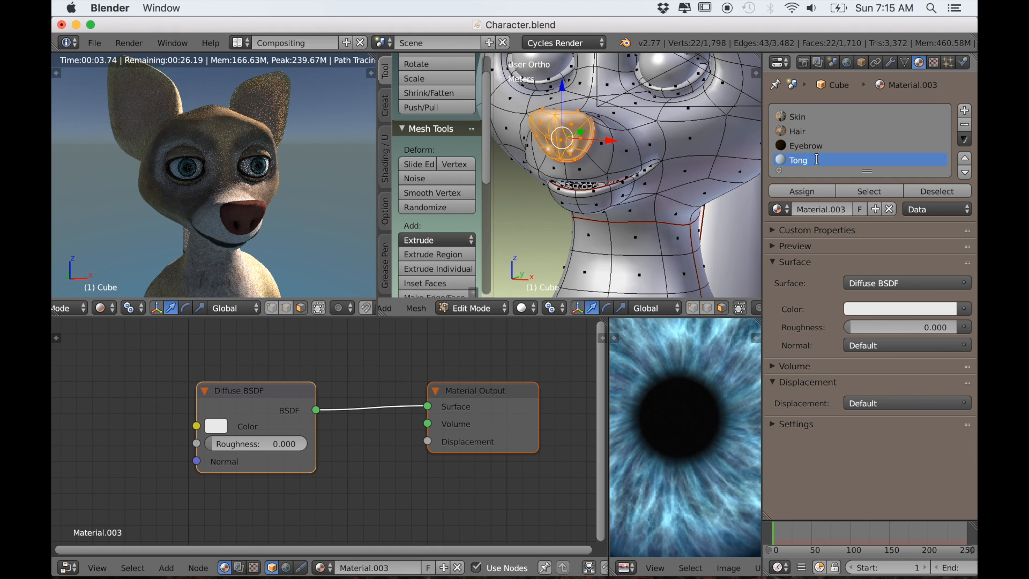
text(ue)
key(Return)
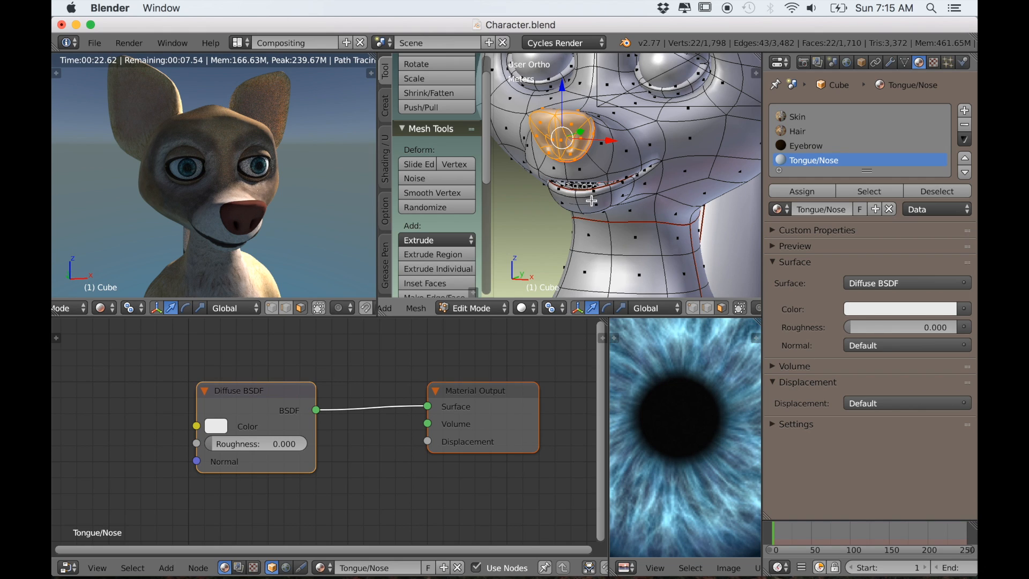
Assign the Tongue/Nose material to the selected nose faces and check the nose in the rendered preview
click(802, 191)
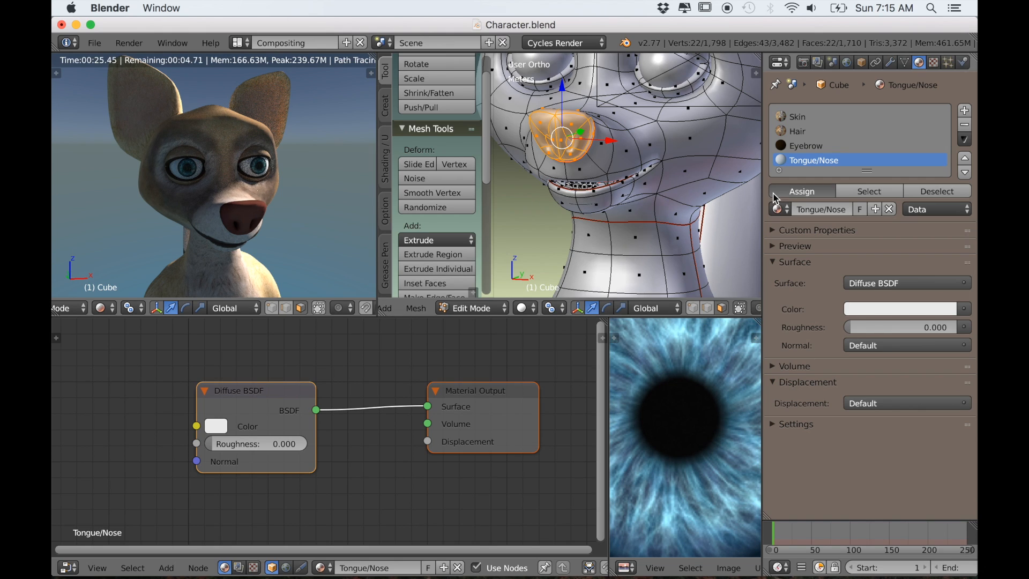
scroll(263, 237, up, 5)
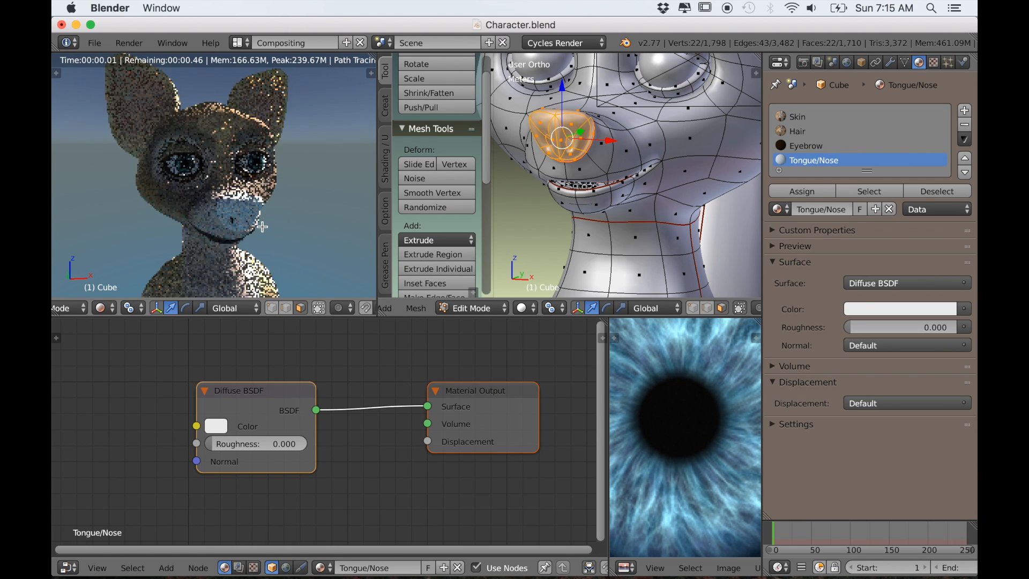
scroll(647, 171, up, 3)
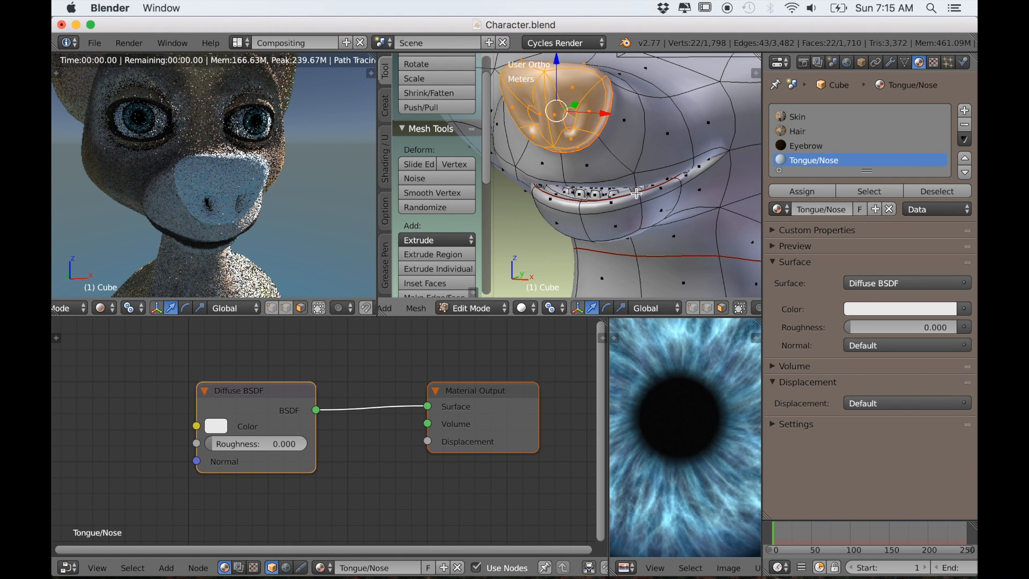
Add the linked tongue faces inside the mouth to the selection and assign the Tongue/Nose material to them
key(KP_5)
scroll(636, 193, up, 8)
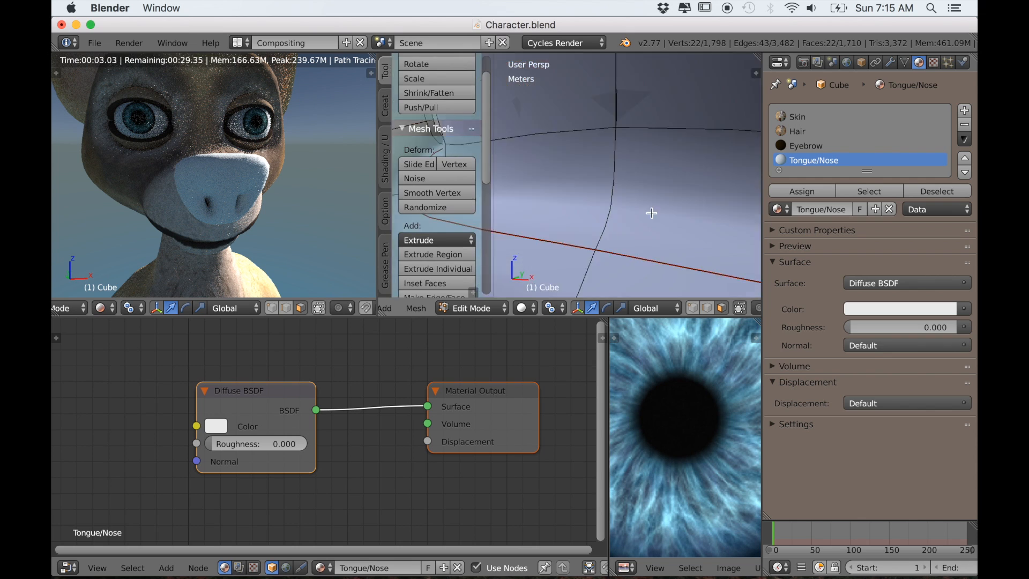
scroll(651, 213, up, 4)
middle_drag(651, 213, 624, 205)
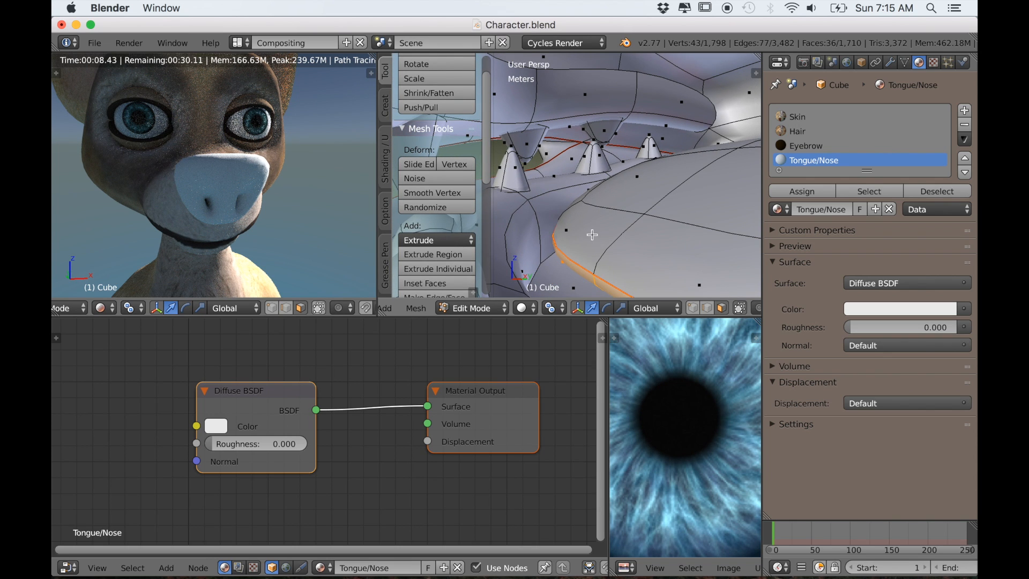
key(l)
click(806, 192)
middle_drag(281, 227, 288, 254)
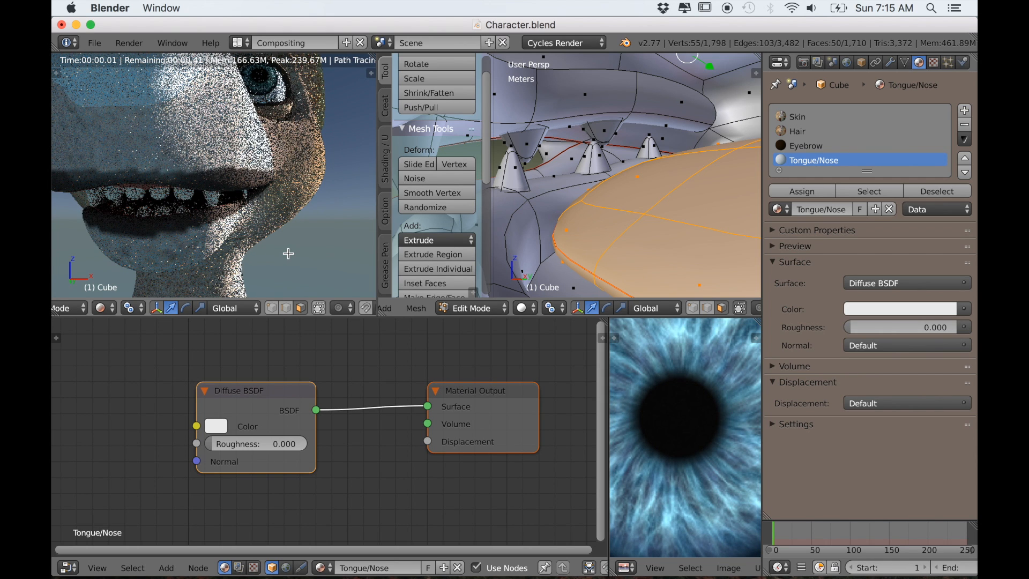
middle_drag(289, 253, 318, 262)
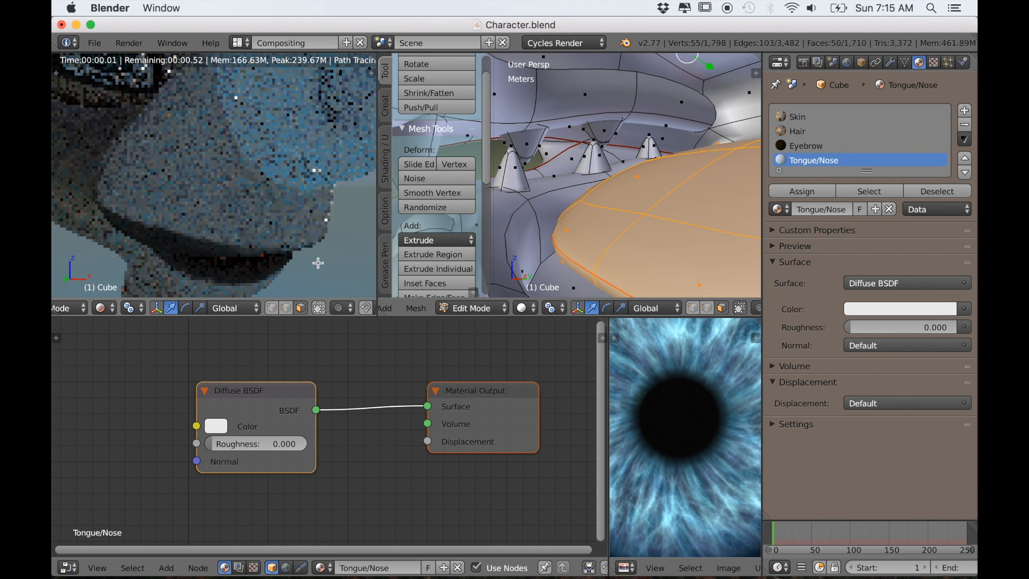
scroll(320, 261, down, 6)
scroll(298, 406, down, 2)
Feed the Diffuse BSDF colour from a mapped image texture setup and reassign the material to the selected faces
middle_drag(252, 442, 286, 451)
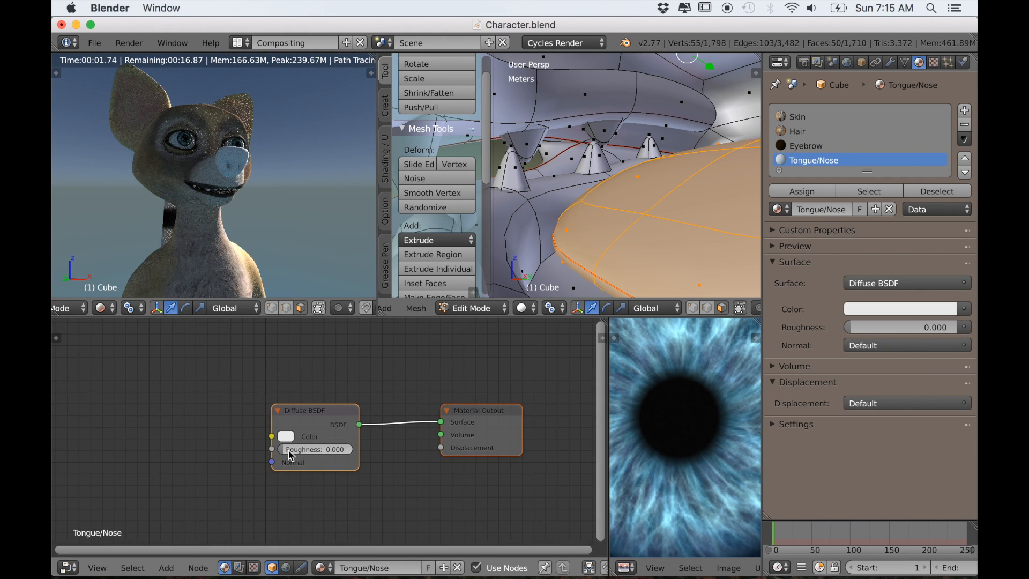
key(ctrl+t)
scroll(211, 445, up, 2)
middle_drag(212, 443, 256, 446)
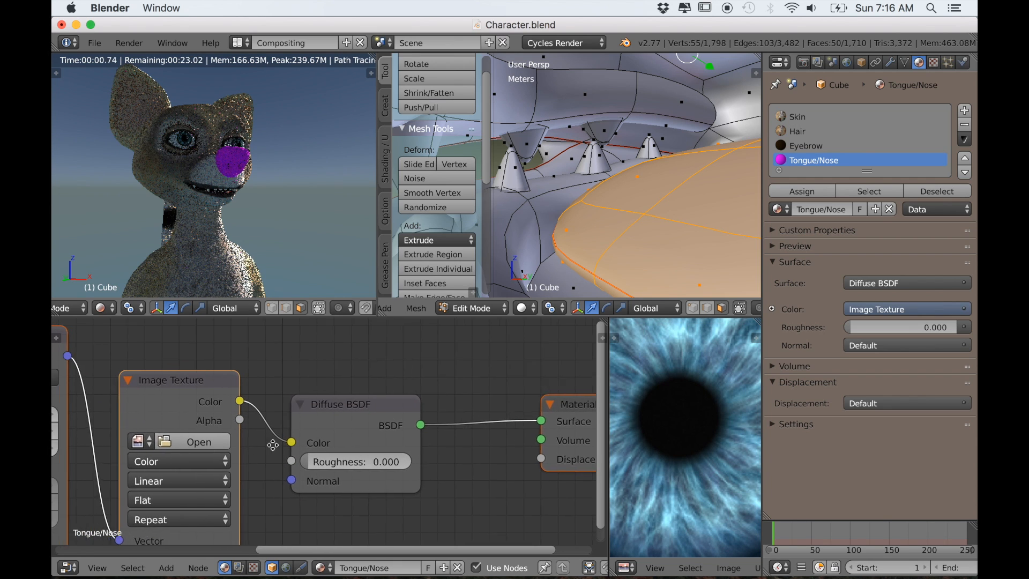
scroll(368, 416, up, 2)
scroll(369, 416, up, 1)
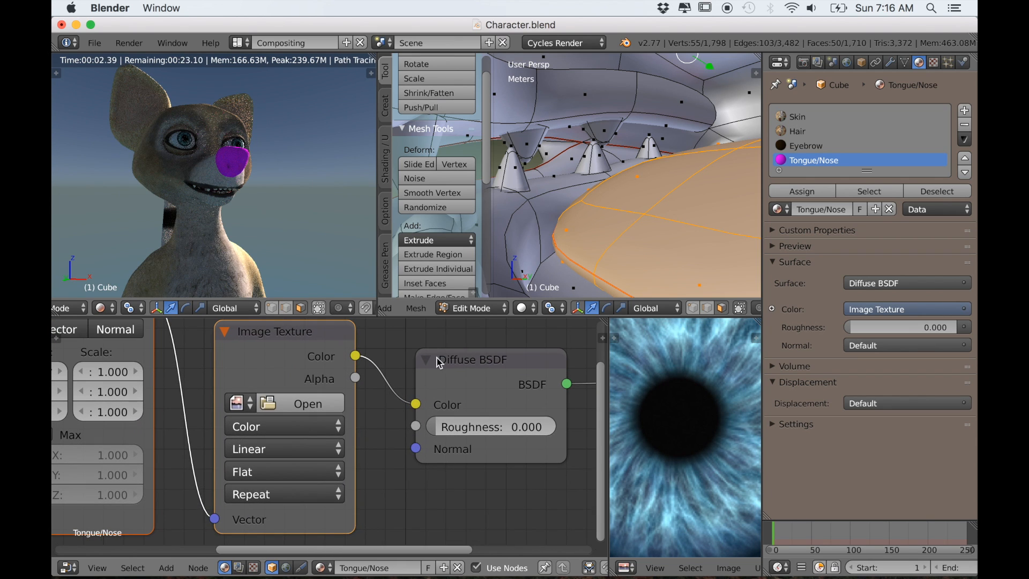
click(799, 191)
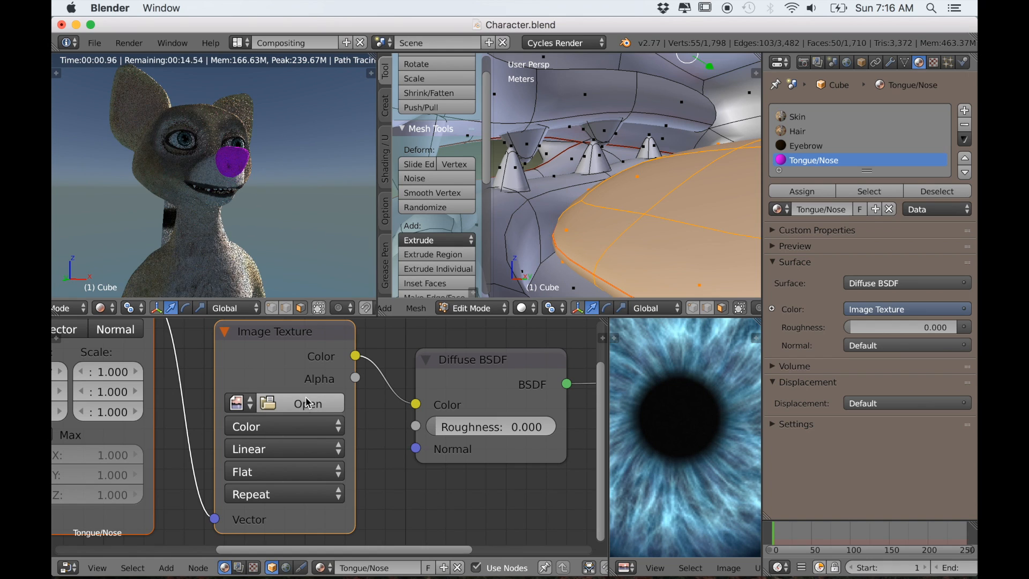
Set the image texture node's image to Character Texture.png and check the nose in the rendered preview
click(251, 405)
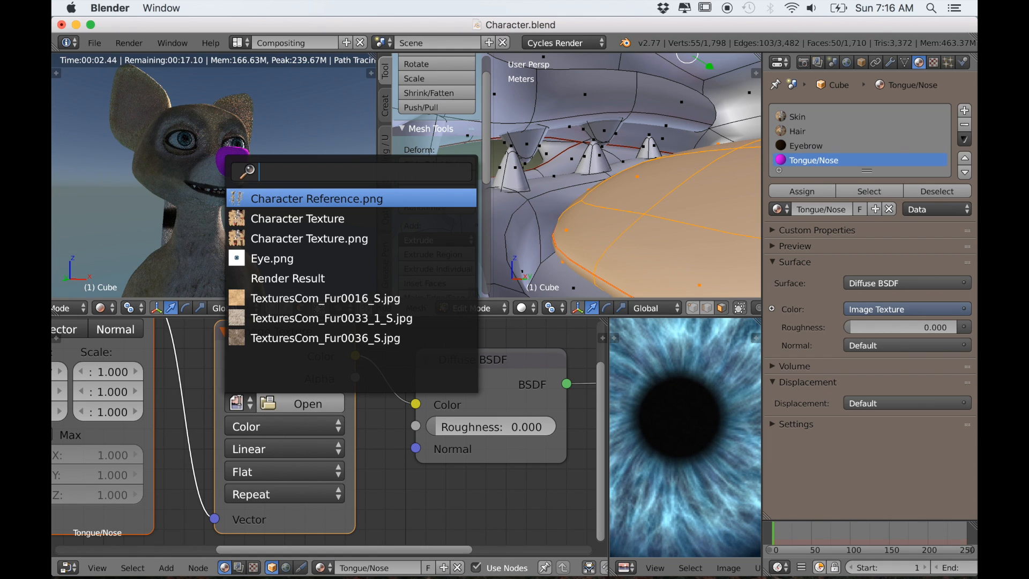
click(277, 220)
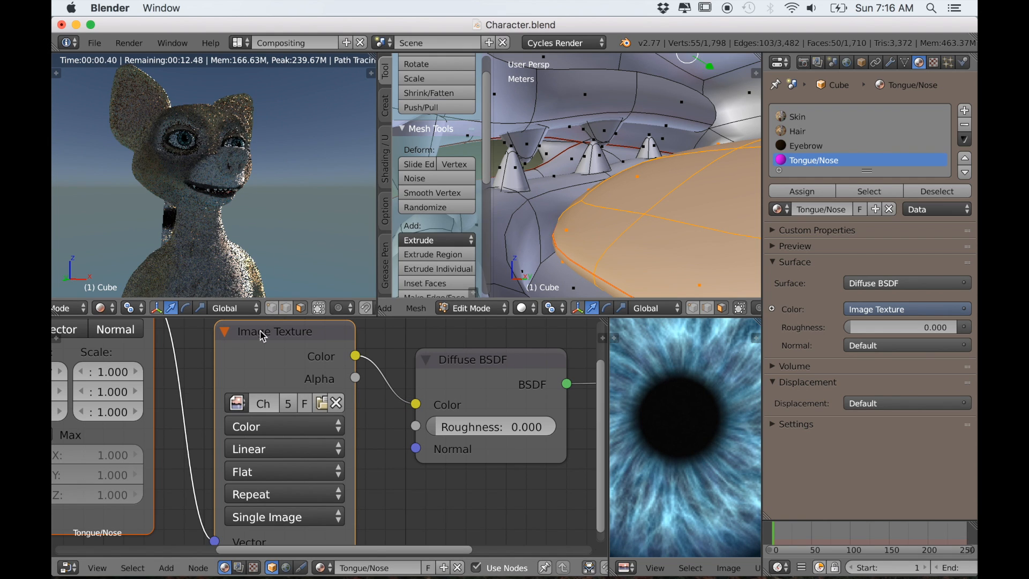
click(236, 403)
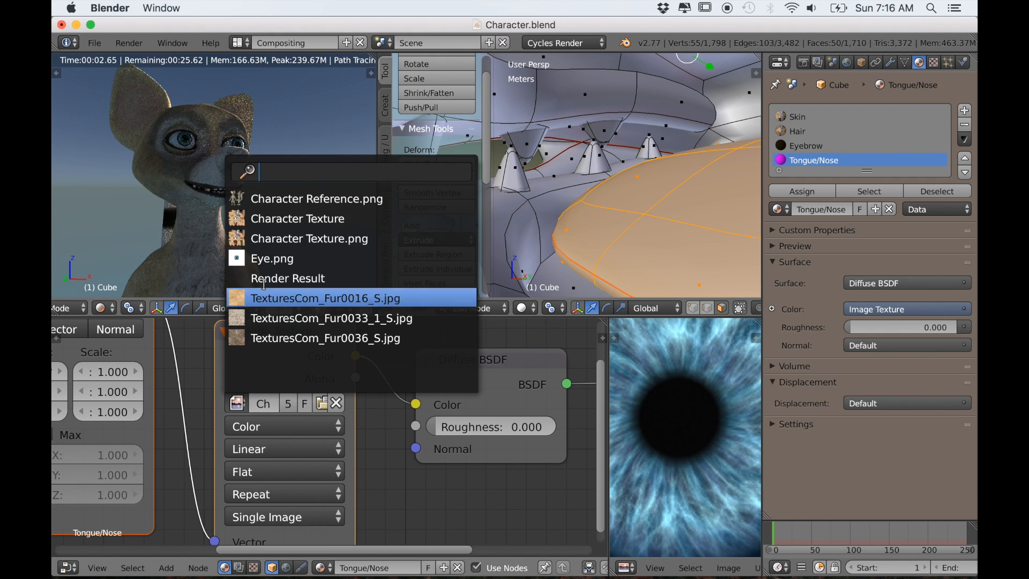
click(298, 239)
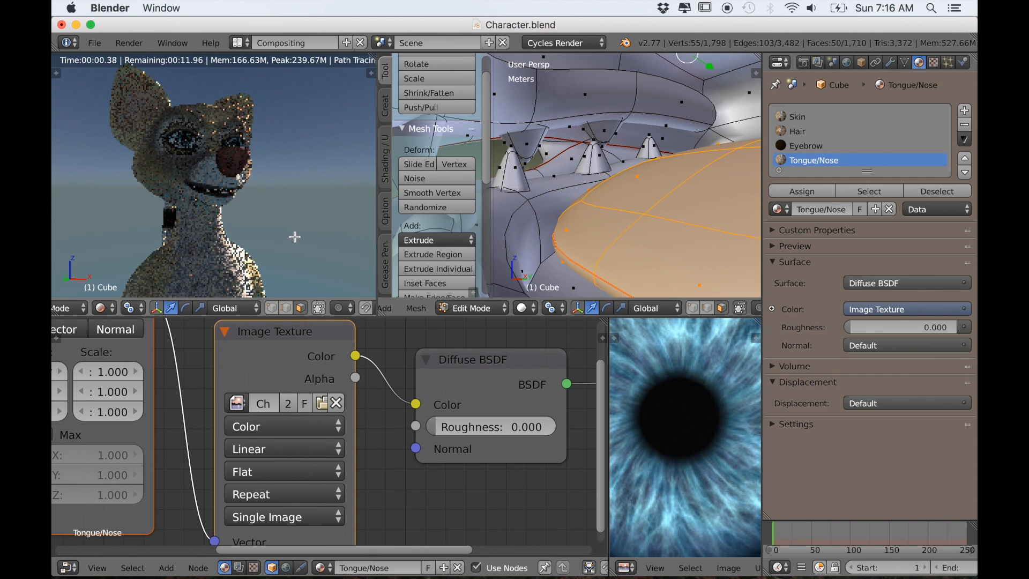
mouse_move(296, 252)
middle_down()
mouse_move(199, 264)
mouse_move(289, 269)
mouse_move(313, 259)
middle_up()
middle_drag(292, 202, 194, 245)
scroll(343, 426, down, 7)
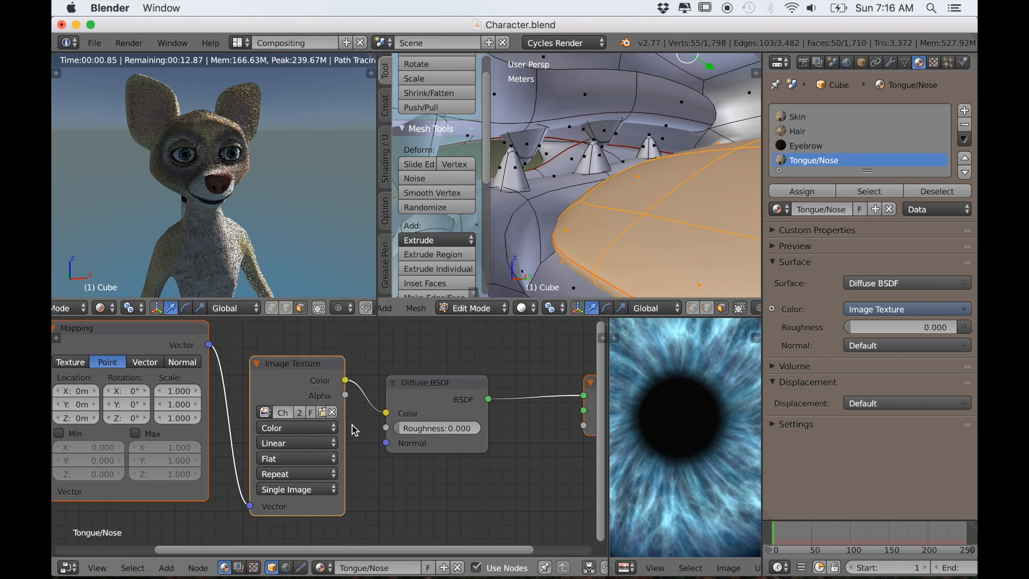
scroll(284, 277, up, 5)
Move the Material Output and Diffuse BSDF nodes away from the image texture and add a Glossy BSDF below the diffuse node
scroll(354, 434, down, 3)
scroll(356, 460, down, 2)
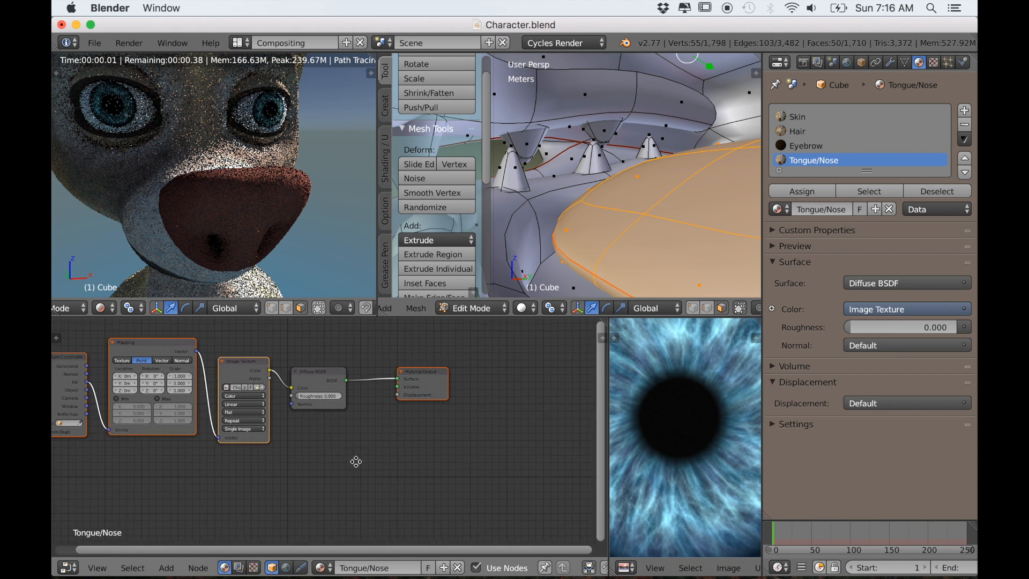
drag(436, 409, 565, 441)
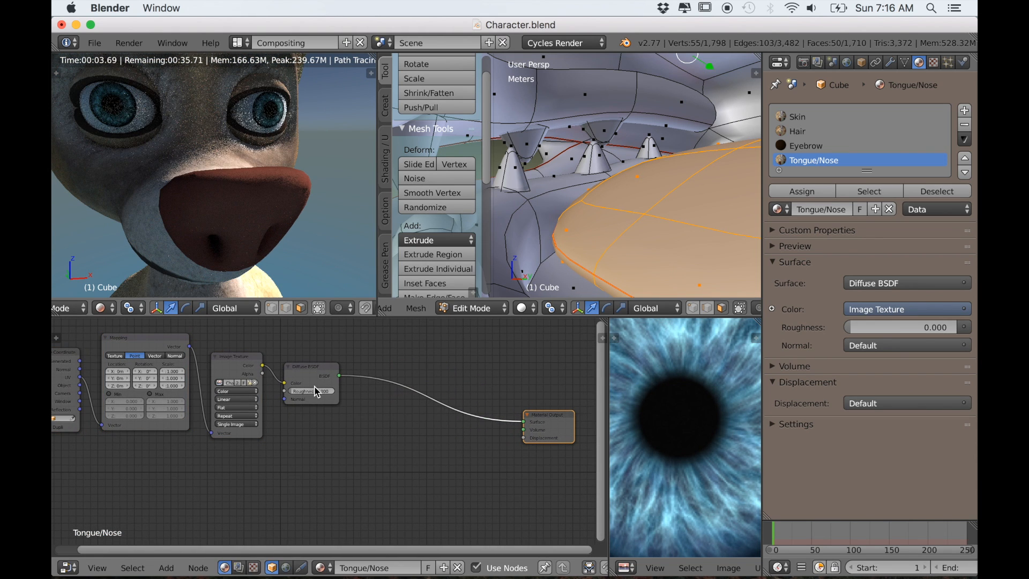
drag(312, 382, 420, 377)
key(shift+a)
mouse_move(351, 403)
mouse_move(340, 382)
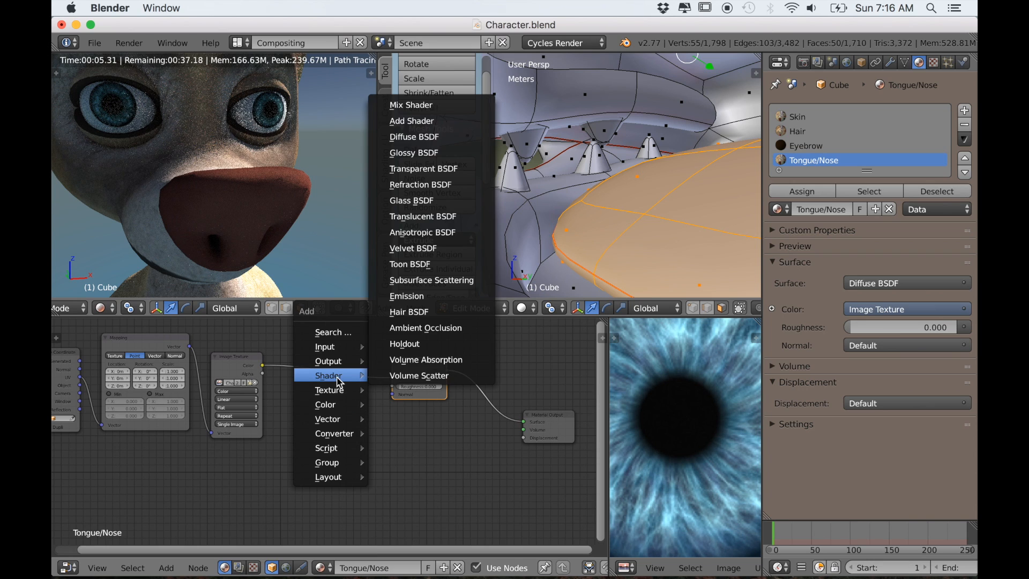
click(414, 153)
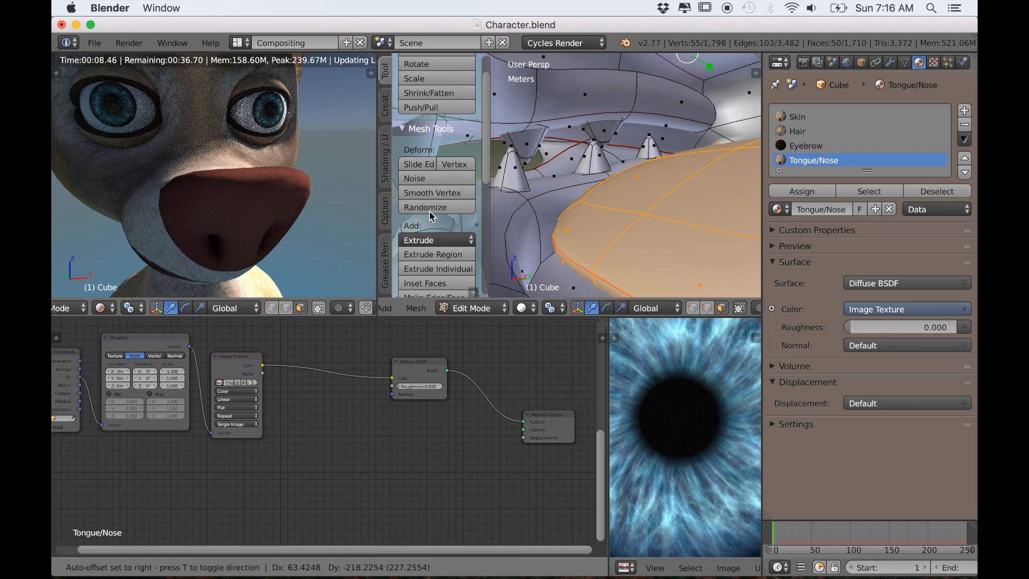
click(391, 453)
middle_drag(385, 433, 378, 423)
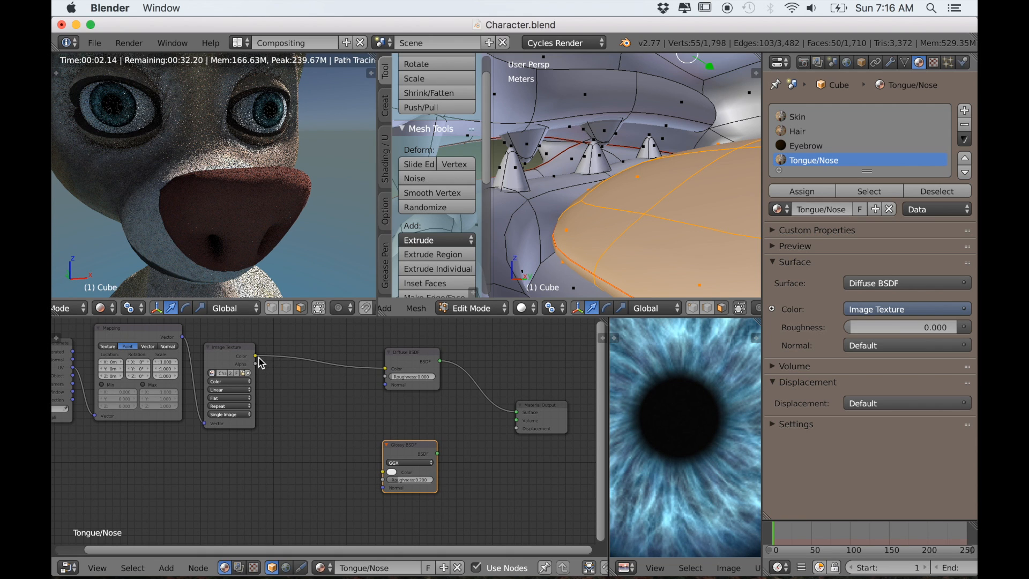
Move the Diffuse BSDF and Glossy BSDF nodes closer to the image texture and combine them through a Mix Shader feeding the Material Output
drag(256, 356, 339, 410)
drag(364, 449, 367, 407)
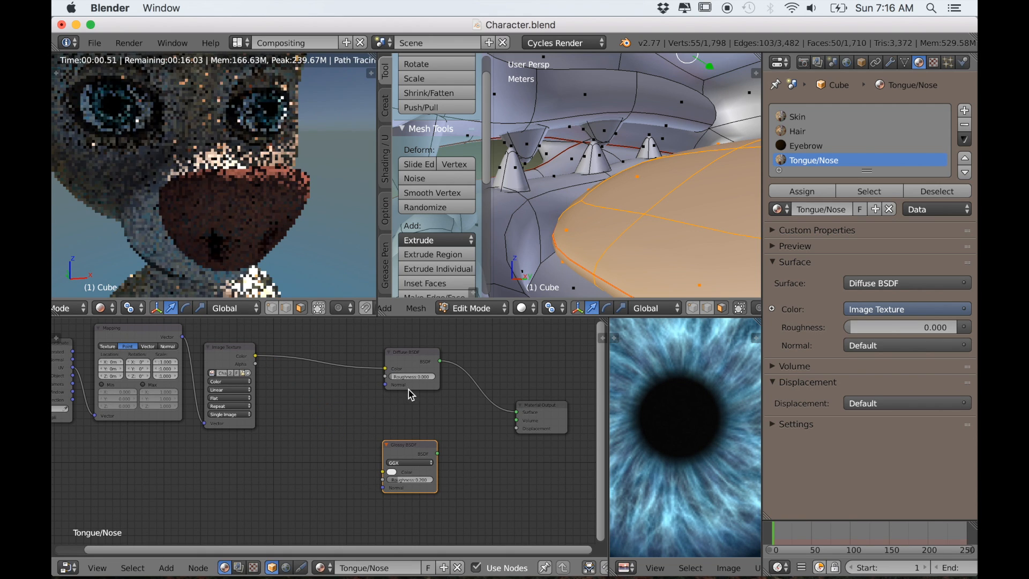
drag(402, 363, 350, 362)
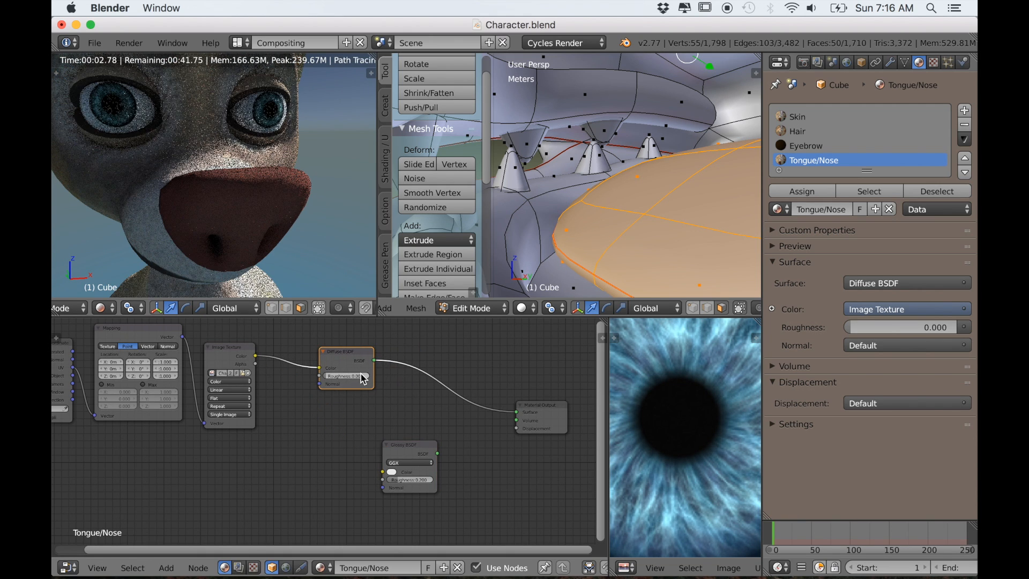
drag(406, 449, 334, 446)
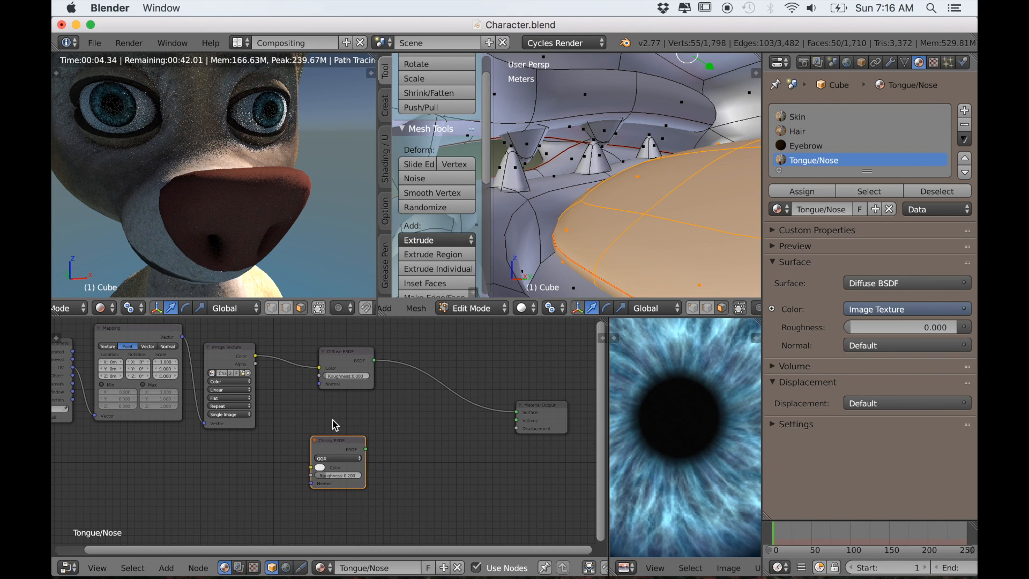
click(355, 367)
drag(353, 453, 365, 444)
ctrl+shift+right_drag(368, 391, 357, 437)
click(439, 400)
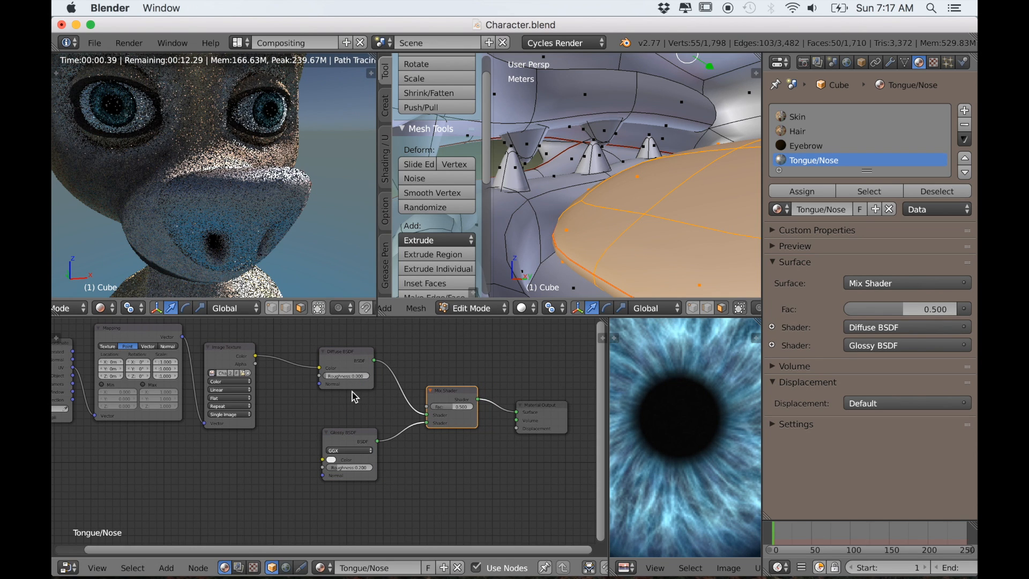
Add a Fresnel node below the image texture and connect its Fac output to the Mix Shader's Fac input
key(shift+a)
mouse_move(269, 432)
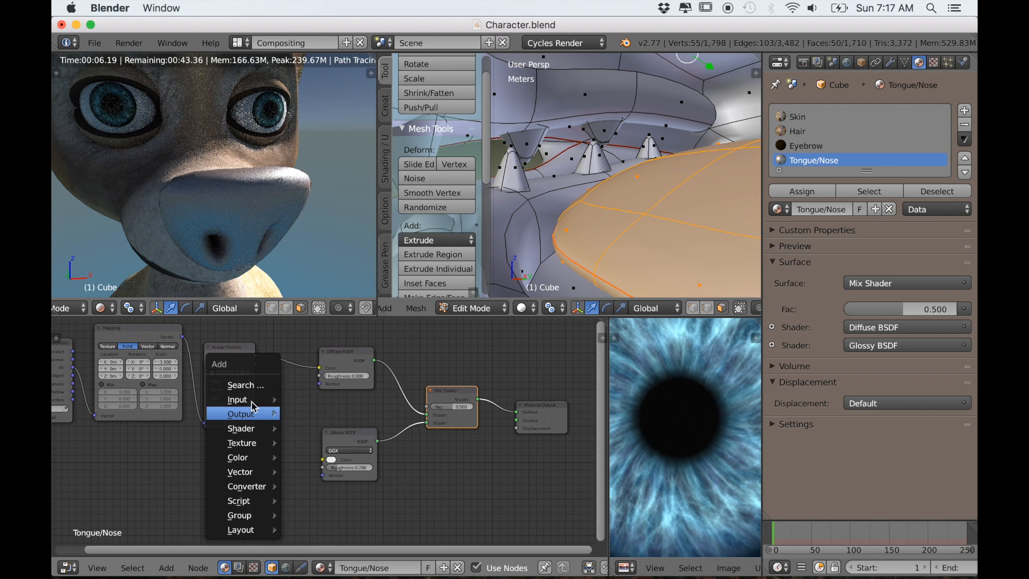
mouse_move(249, 400)
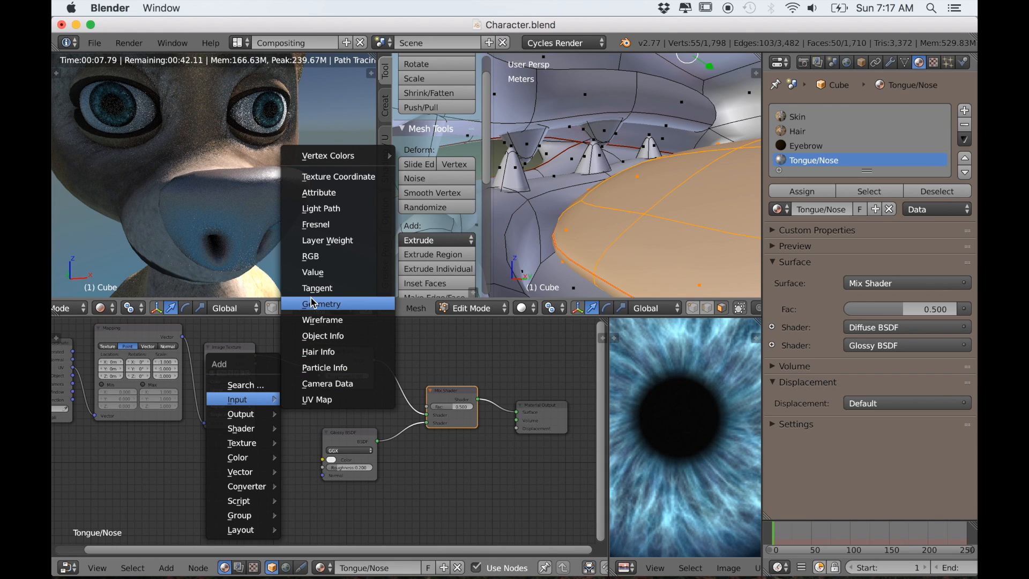
click(317, 224)
click(259, 454)
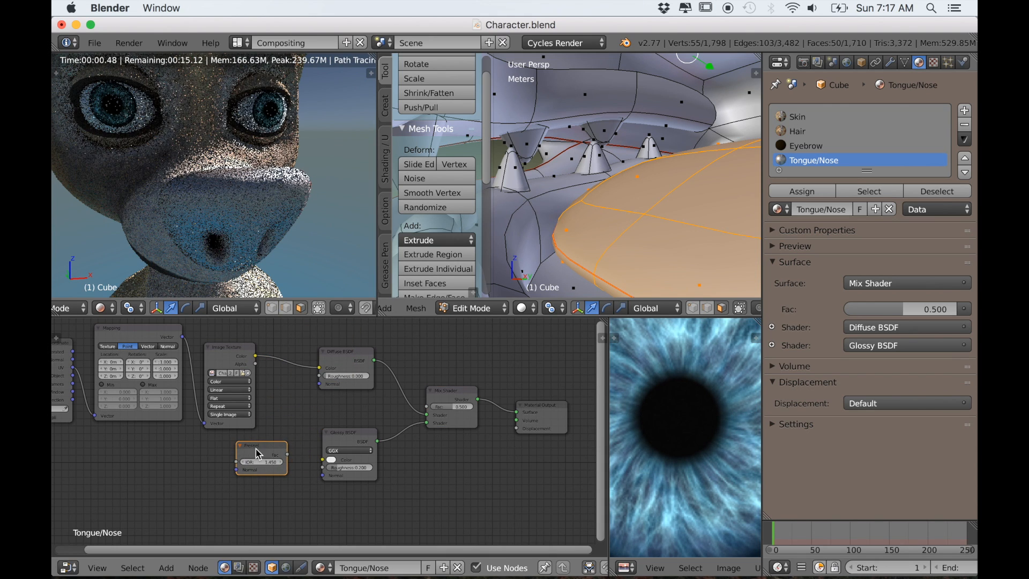
drag(288, 455, 429, 411)
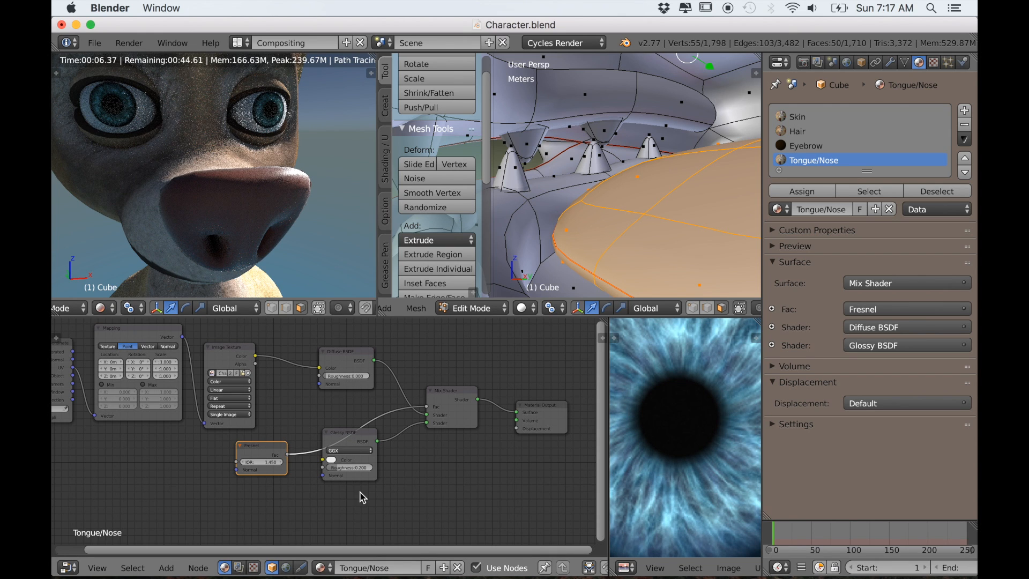
Set the Glossy BSDF node's roughness to 0.100
scroll(343, 469, up, 5)
scroll(337, 460, up, 4)
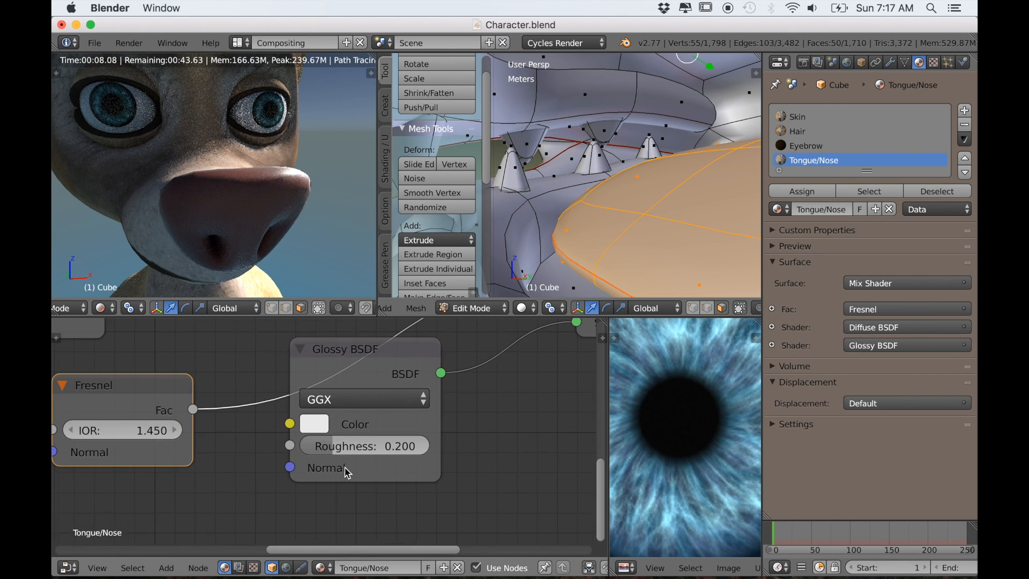
drag(332, 461, 335, 462)
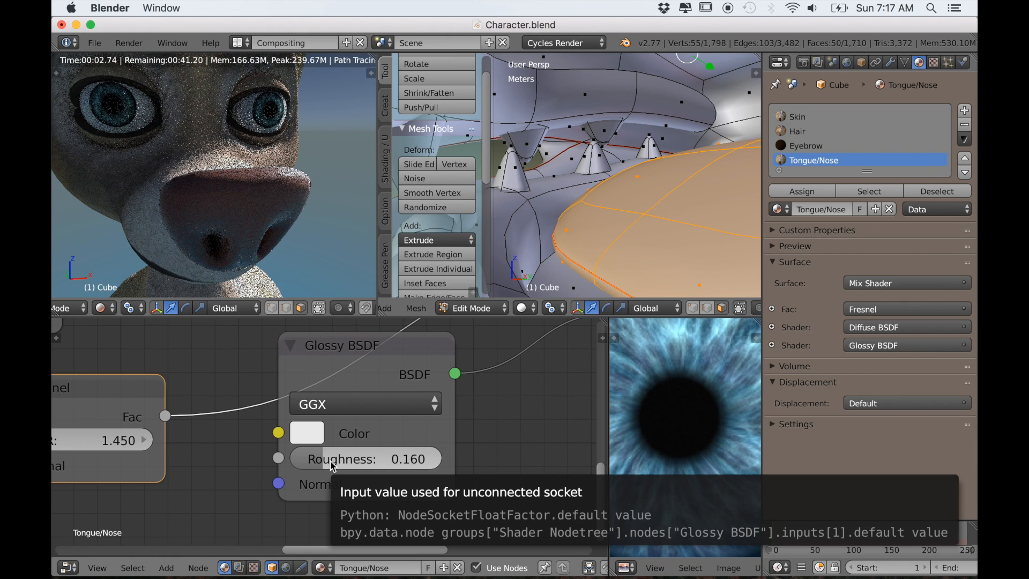
ctrl+scroll(330, 462, down, 1)
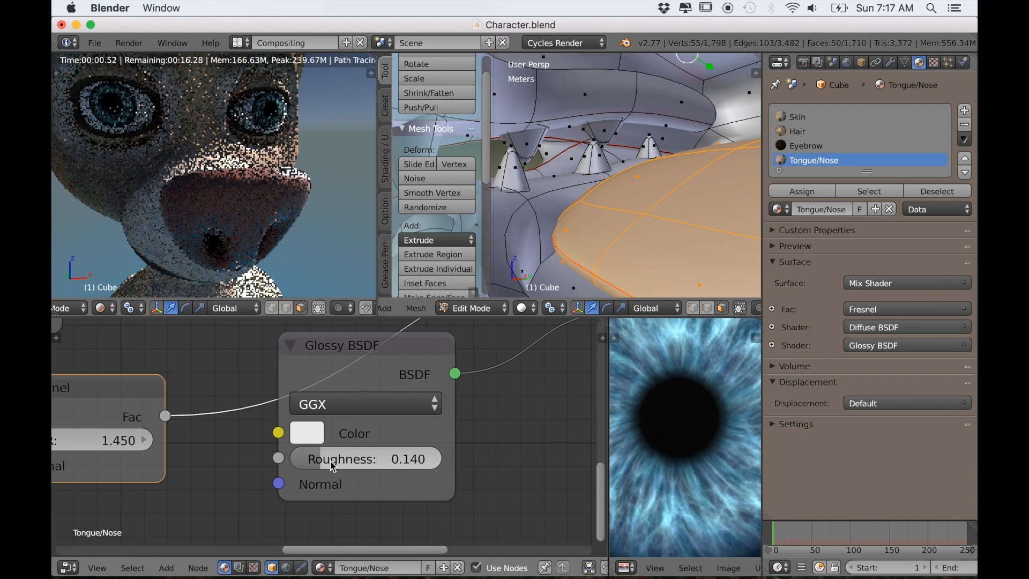
ctrl+scroll(333, 466, down, 2)
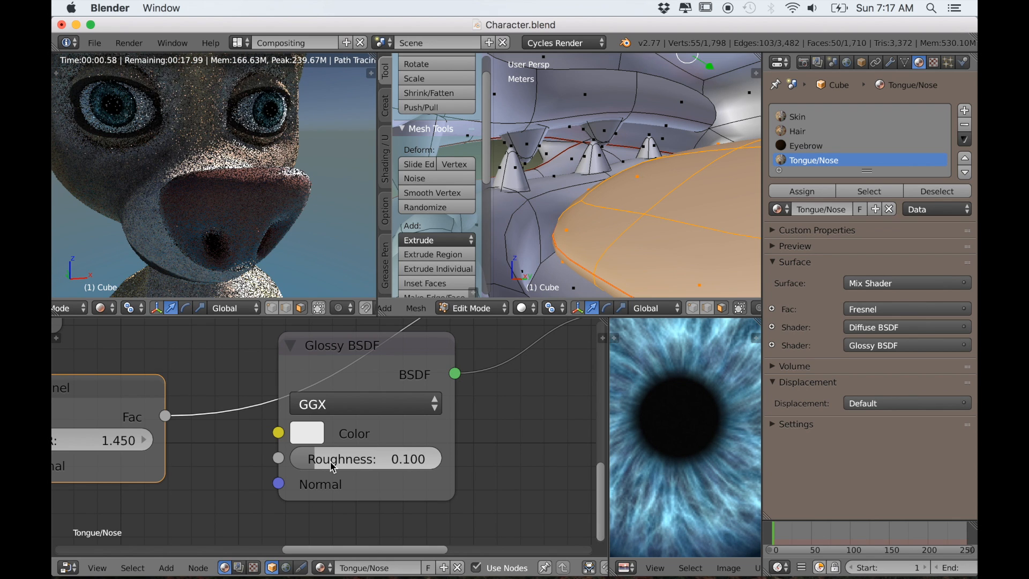
Examine the nose's glossy shading in the rendered preview from several angles and distances
scroll(320, 232, down, 5)
middle_drag(314, 237, 268, 244)
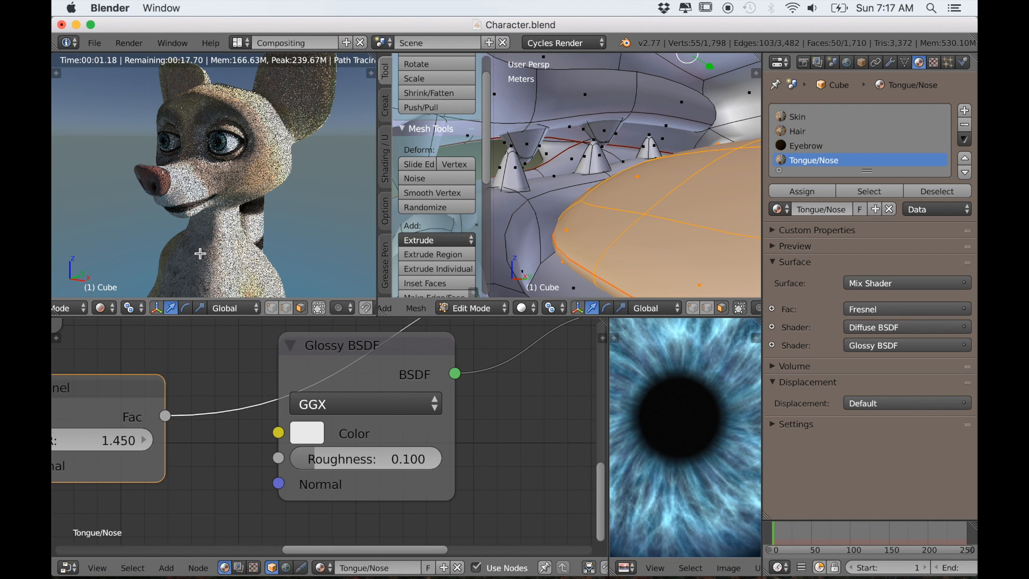
scroll(200, 253, up, 6)
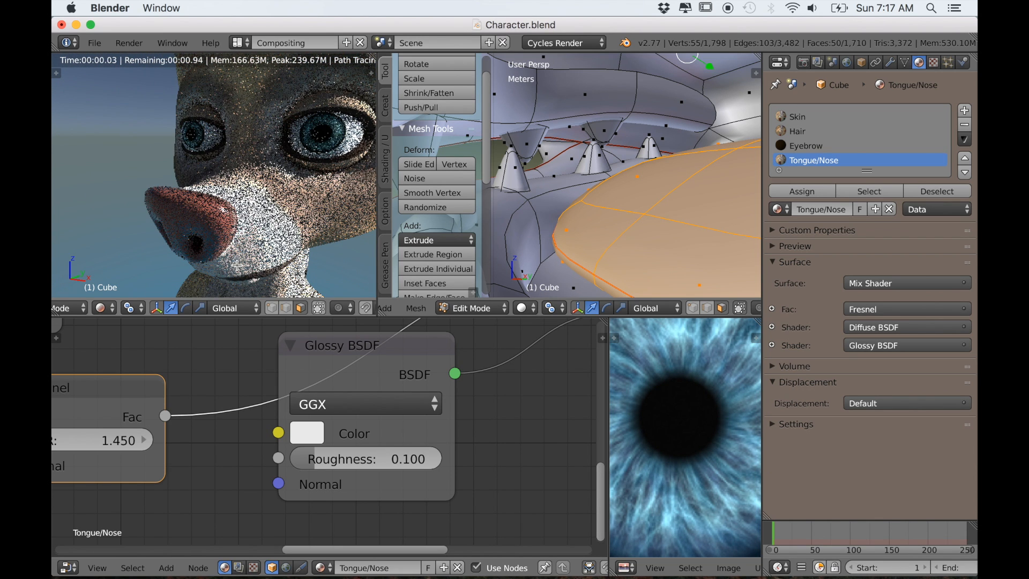
scroll(236, 252, down, 6)
middle_drag(250, 262, 278, 260)
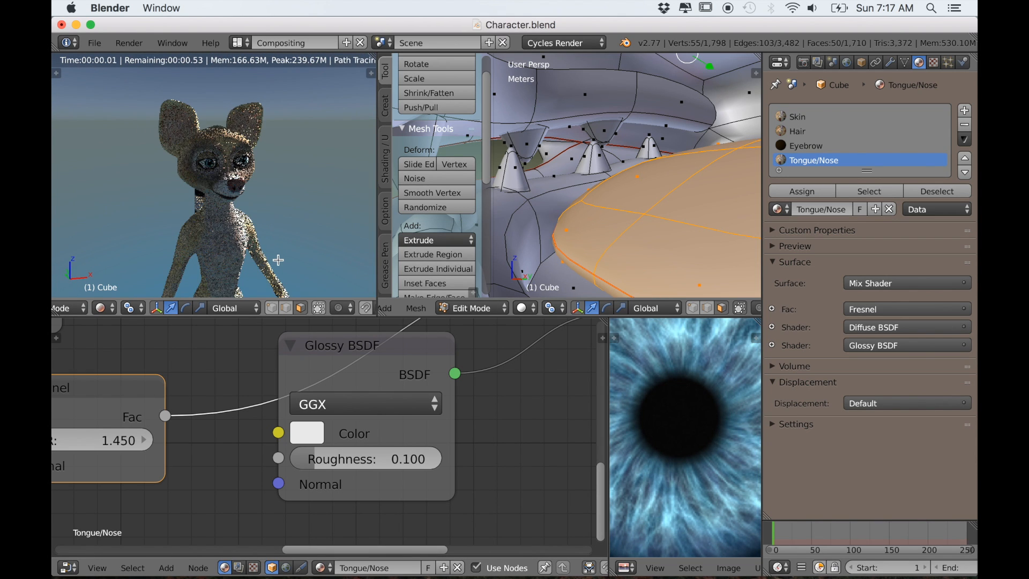
scroll(290, 260, up, 4)
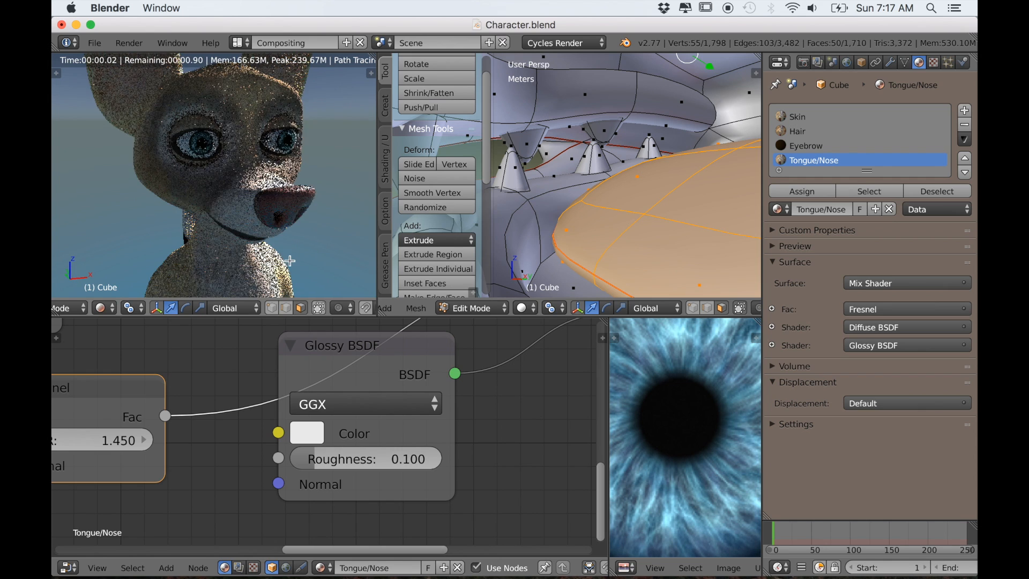
scroll(290, 261, up, 3)
middle_drag(255, 237, 204, 239)
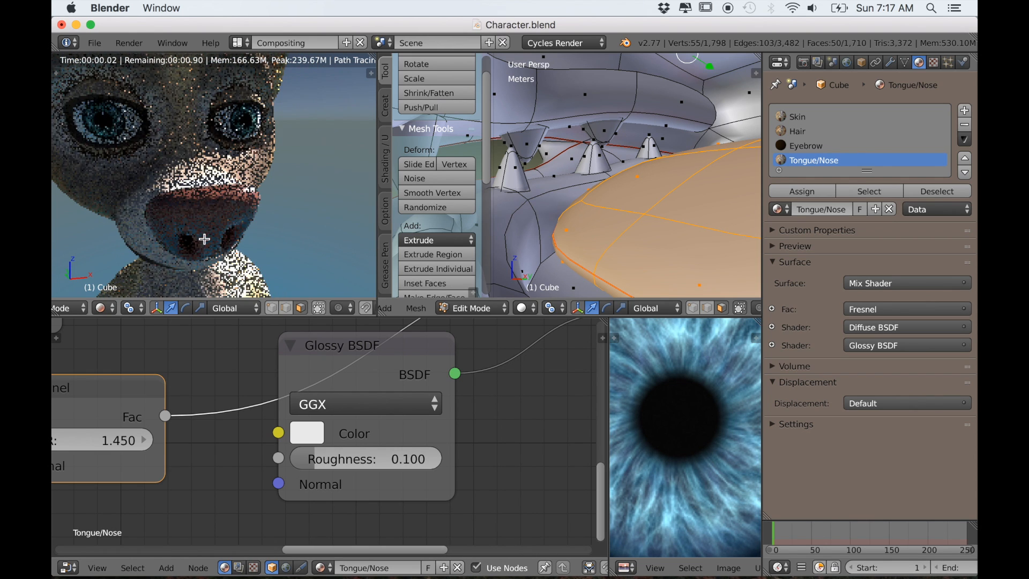
scroll(436, 481, down, 4)
mouse_move(440, 482)
middle_down()
mouse_move(381, 458)
mouse_move(445, 470)
middle_up()
scroll(381, 460, down, 4)
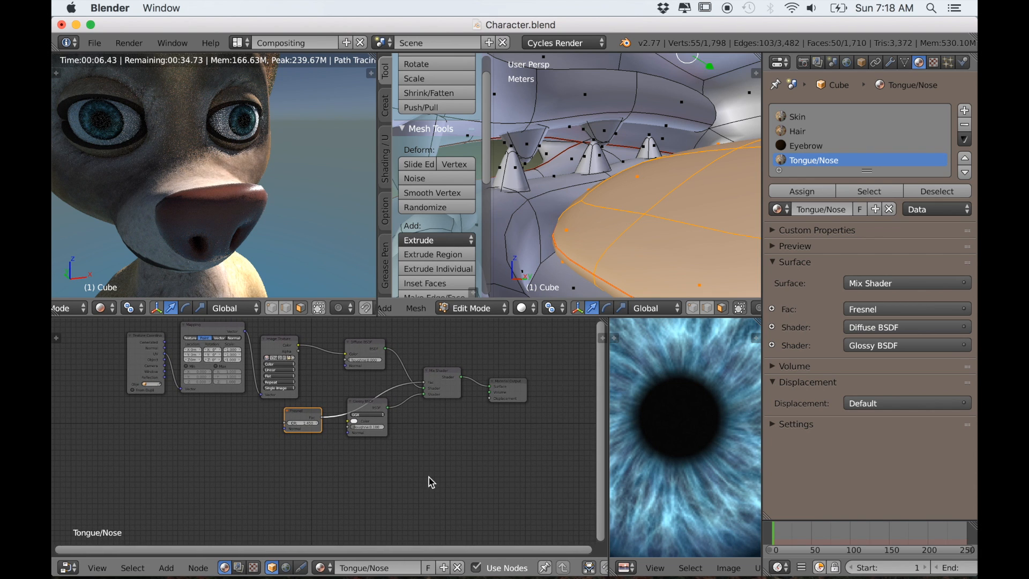
Switch to Safari, search Google for cg textures and open the textures.com site
mouse_move(326, 557)
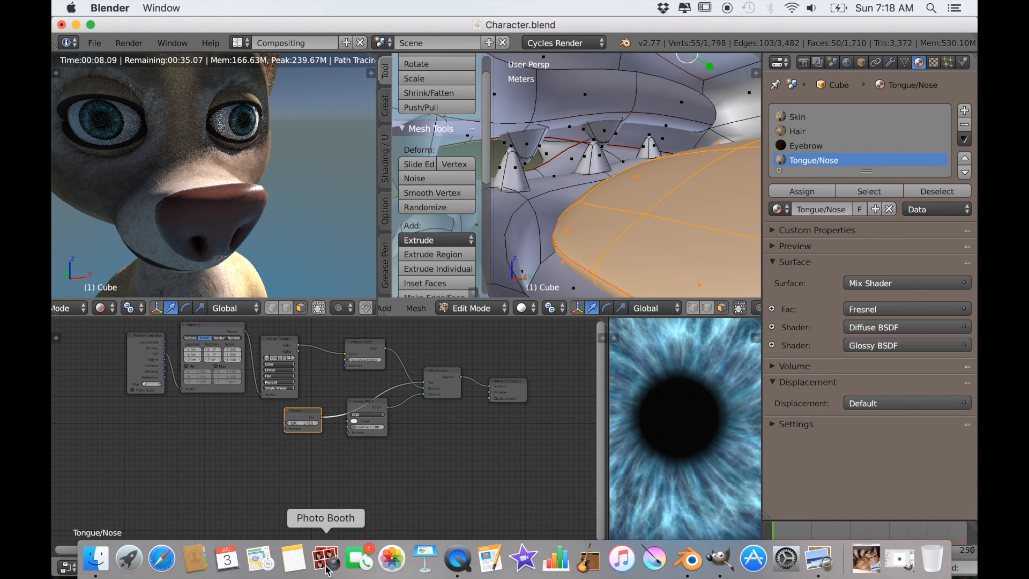
click(168, 555)
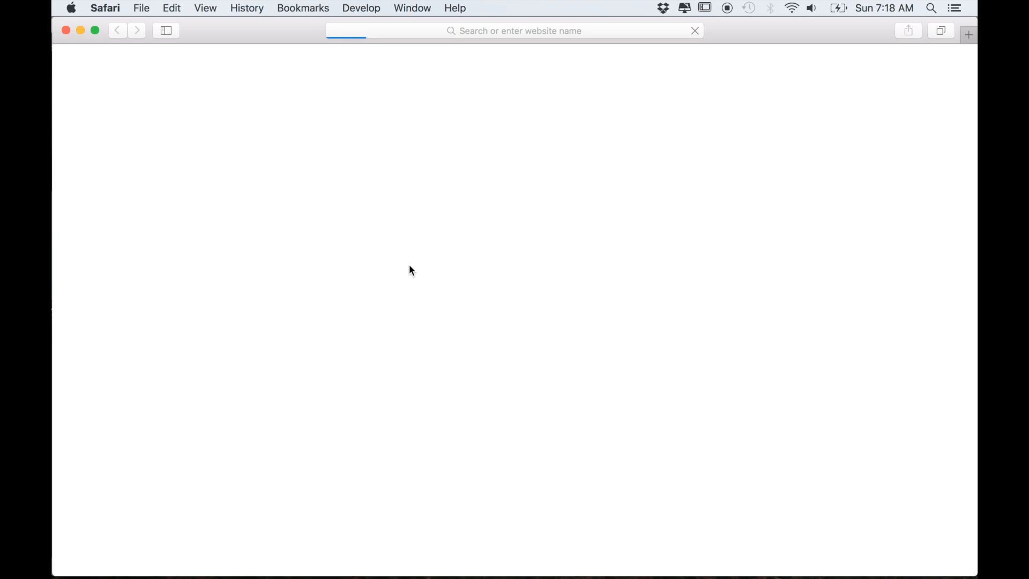
click(392, 286)
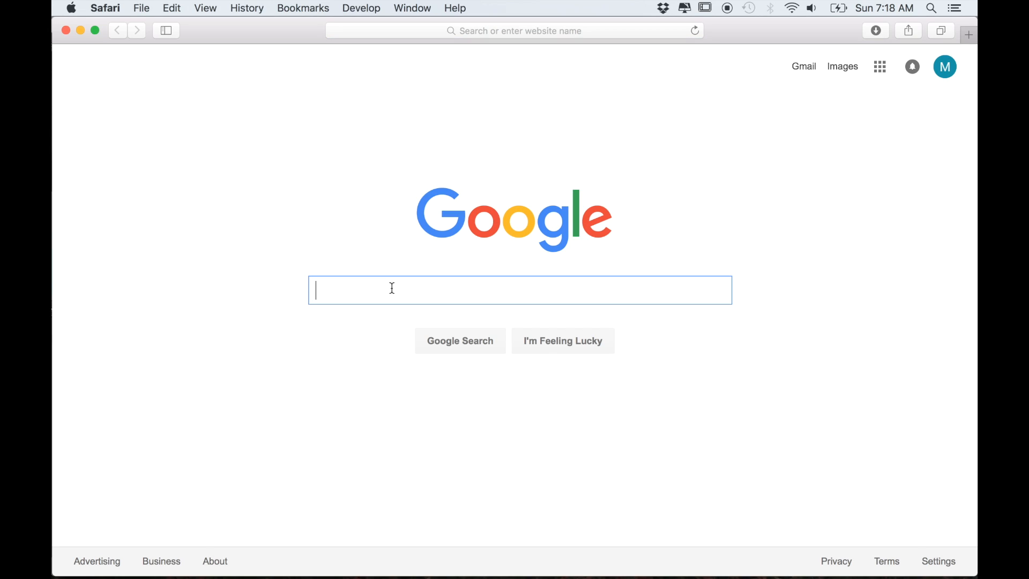
text(cgte)
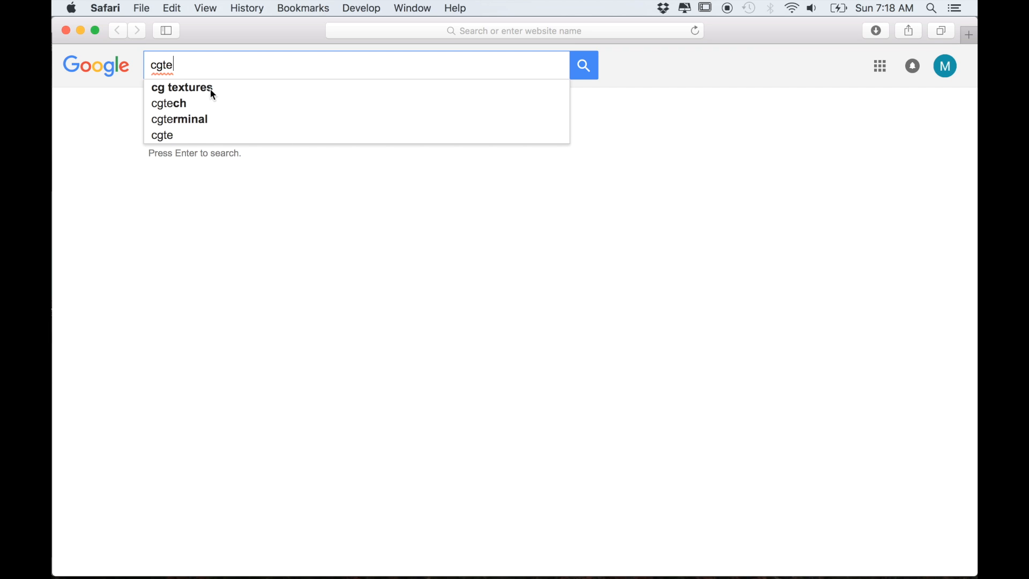
click(212, 91)
click(232, 178)
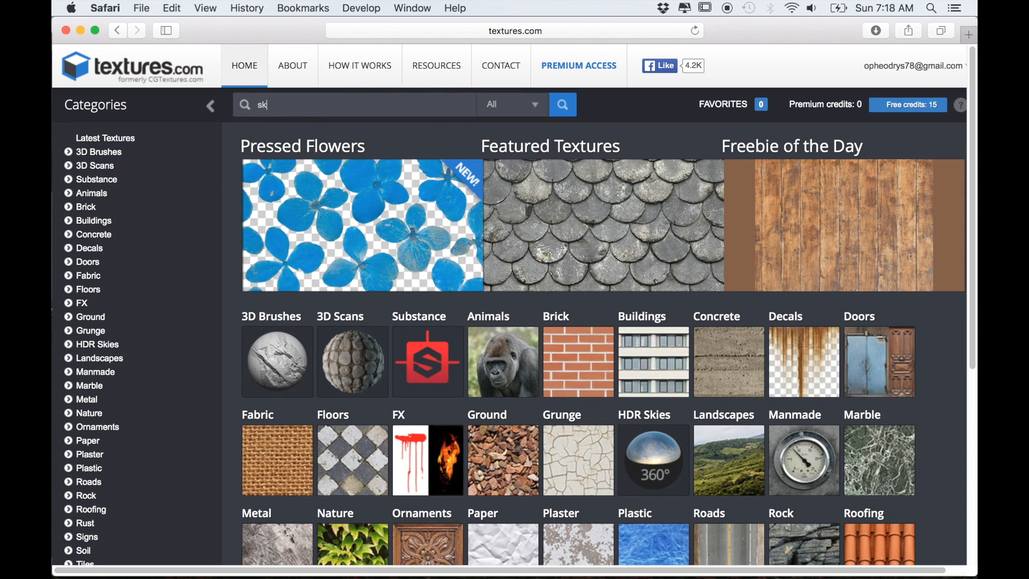
Search textures.com for skin and download the small 1024x680 image of the Plastic0022 texture, closing its preview
key(Return)
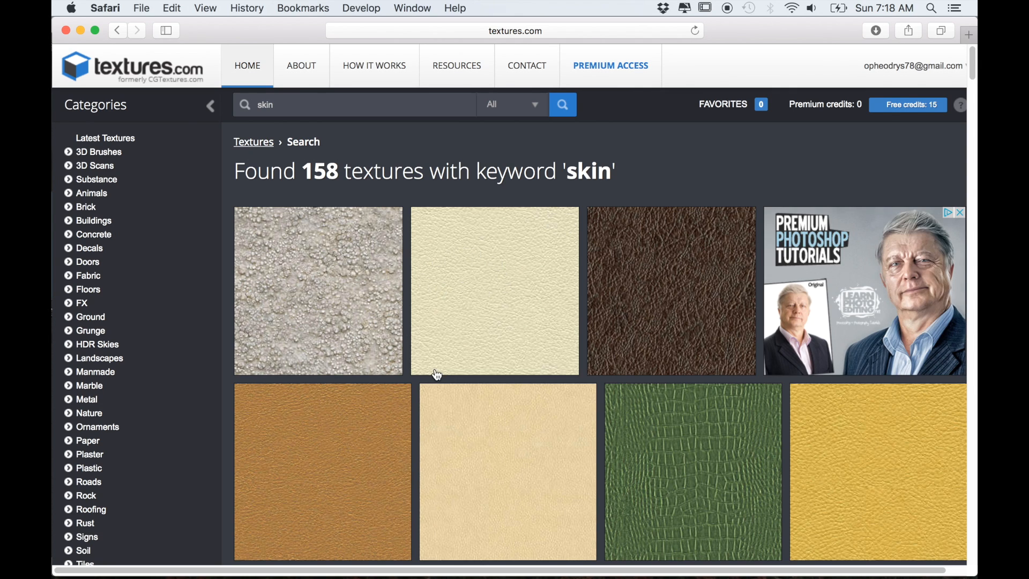
scroll(464, 372, down, 1)
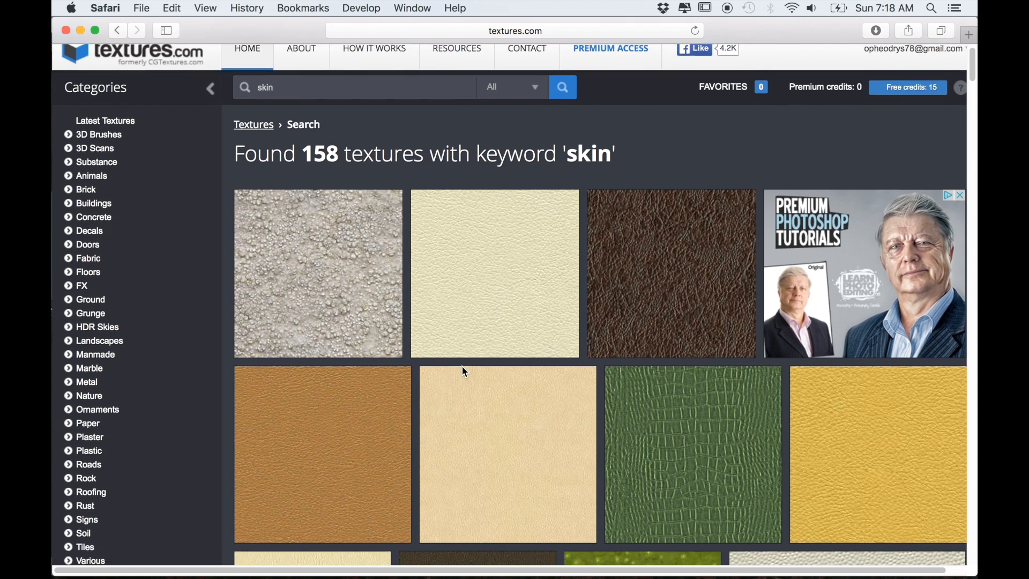
scroll(465, 372, down, 2)
scroll(466, 370, down, 10)
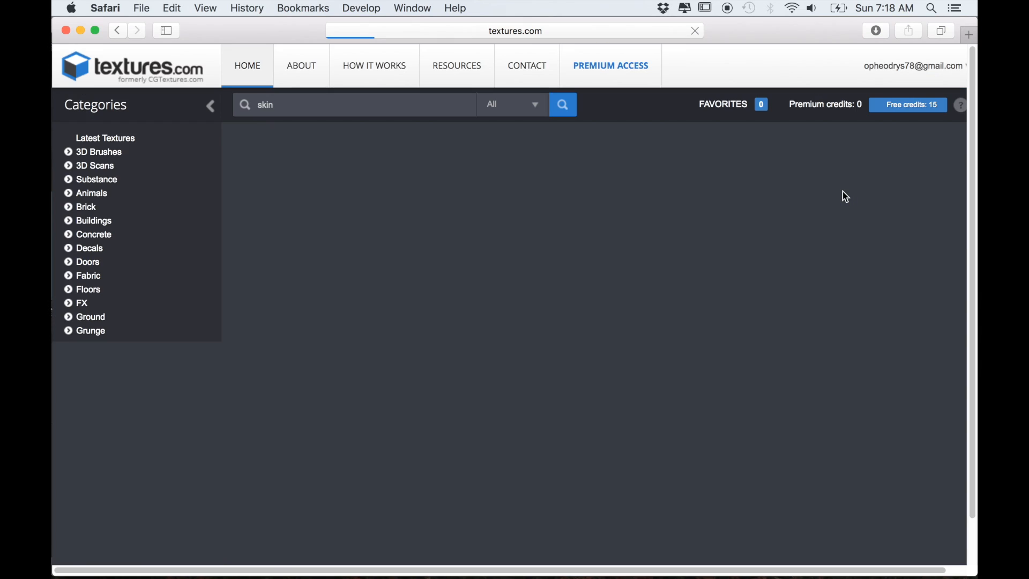
click(450, 486)
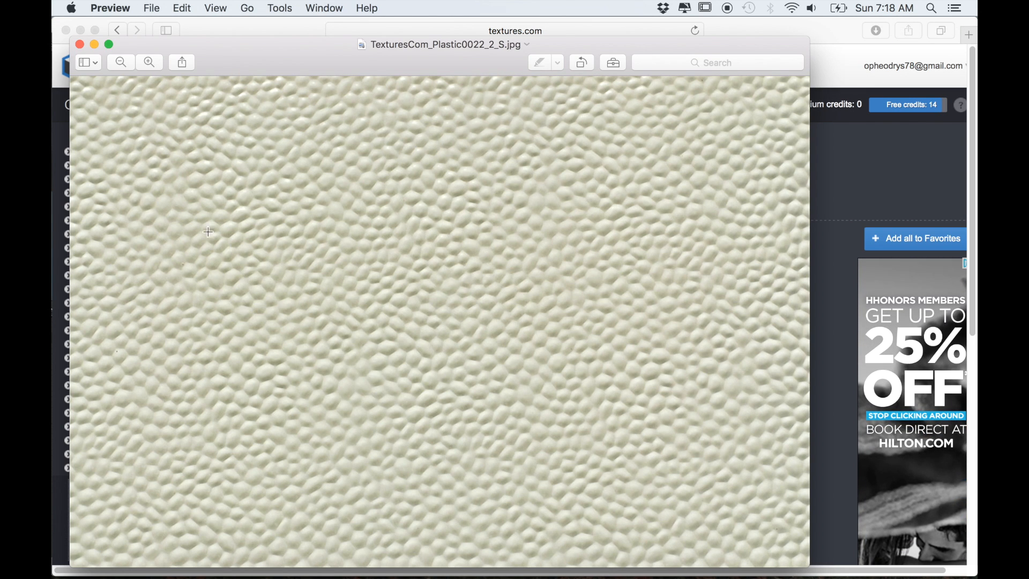
click(79, 45)
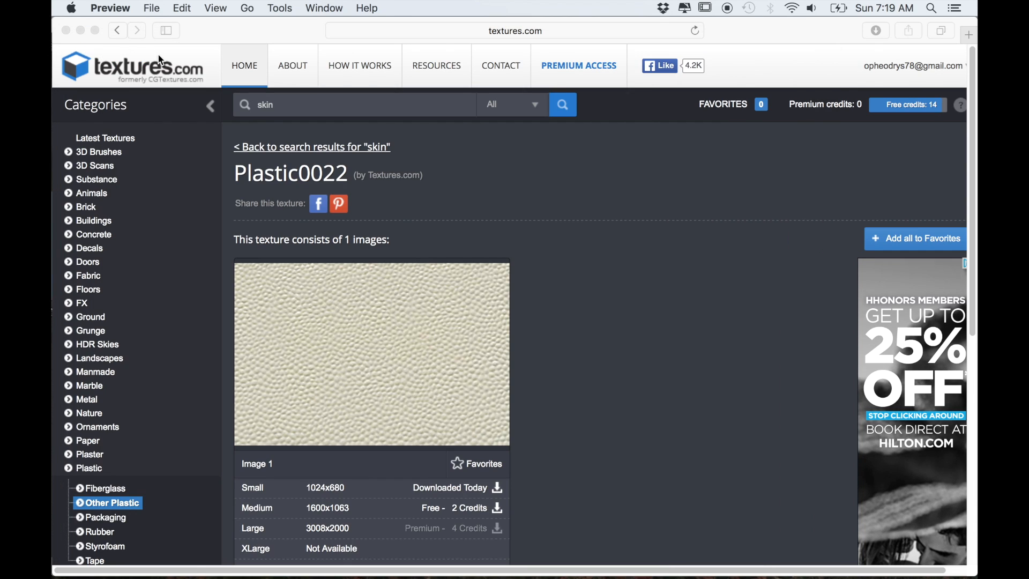
Return to the skin search results, browse the available textures and open the Leather0045 texture page
click(116, 34)
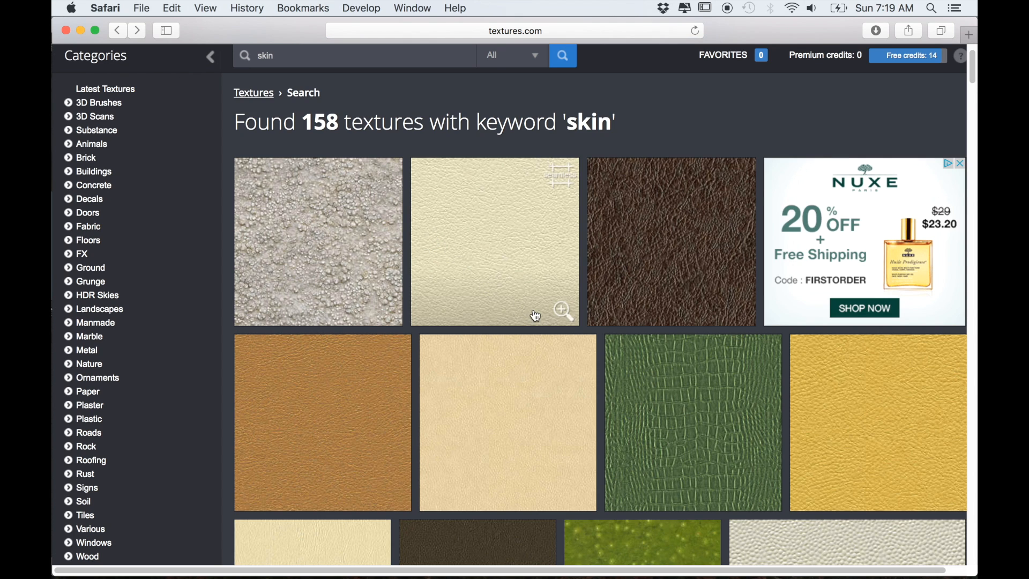
scroll(534, 316, down, 5)
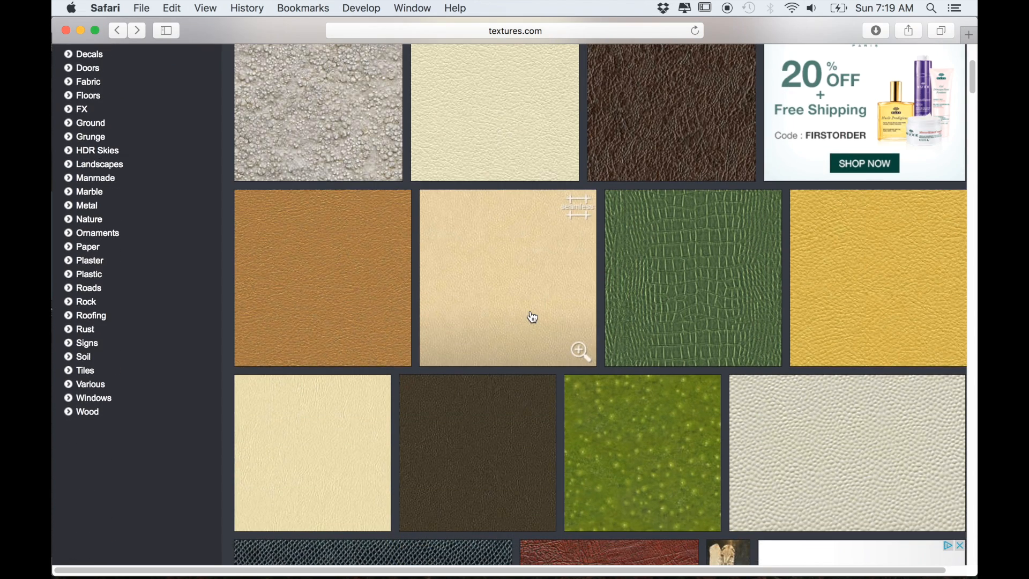
scroll(532, 316, down, 5)
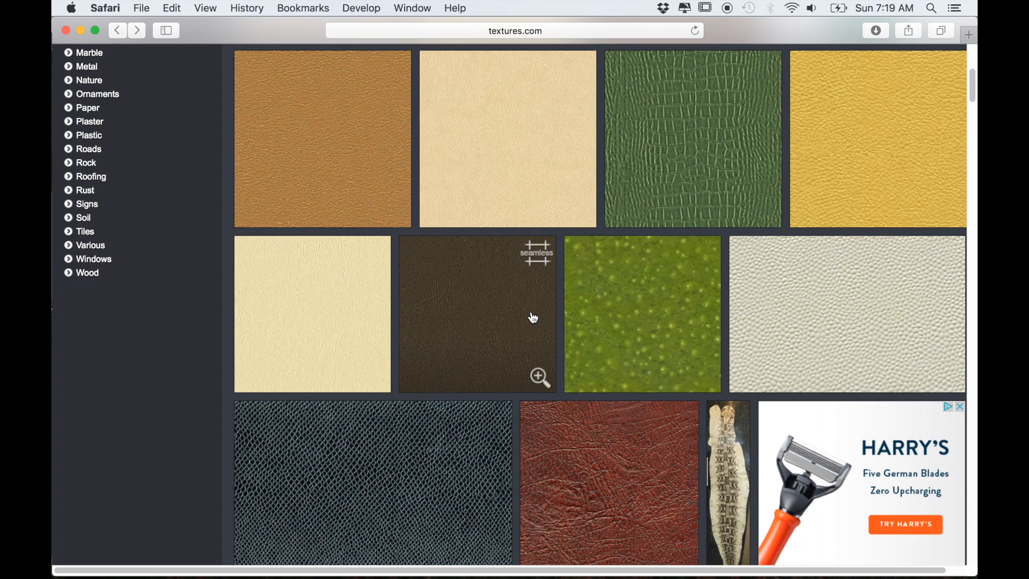
scroll(533, 321, down, 4)
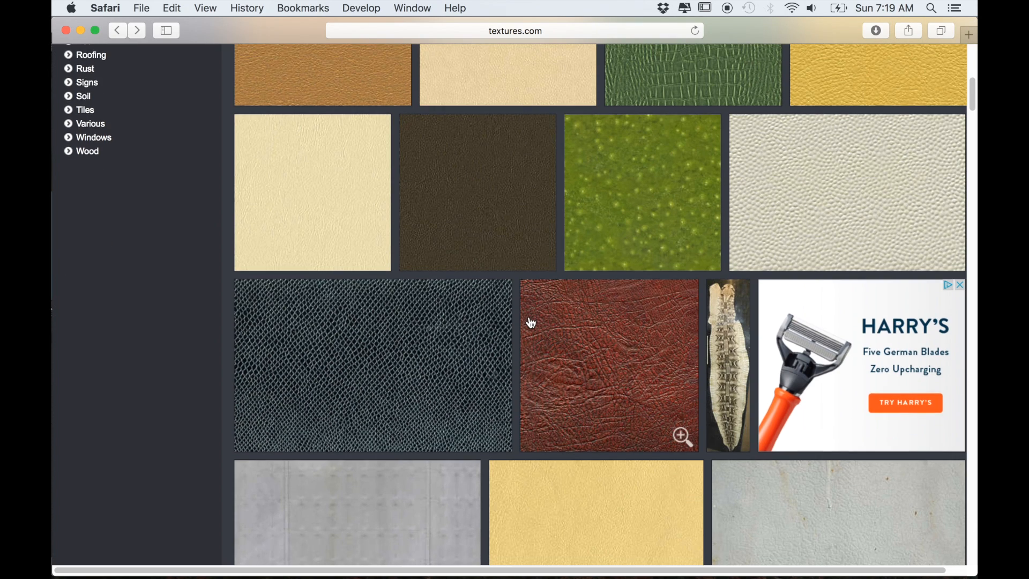
scroll(531, 322, down, 8)
scroll(531, 322, down, 7)
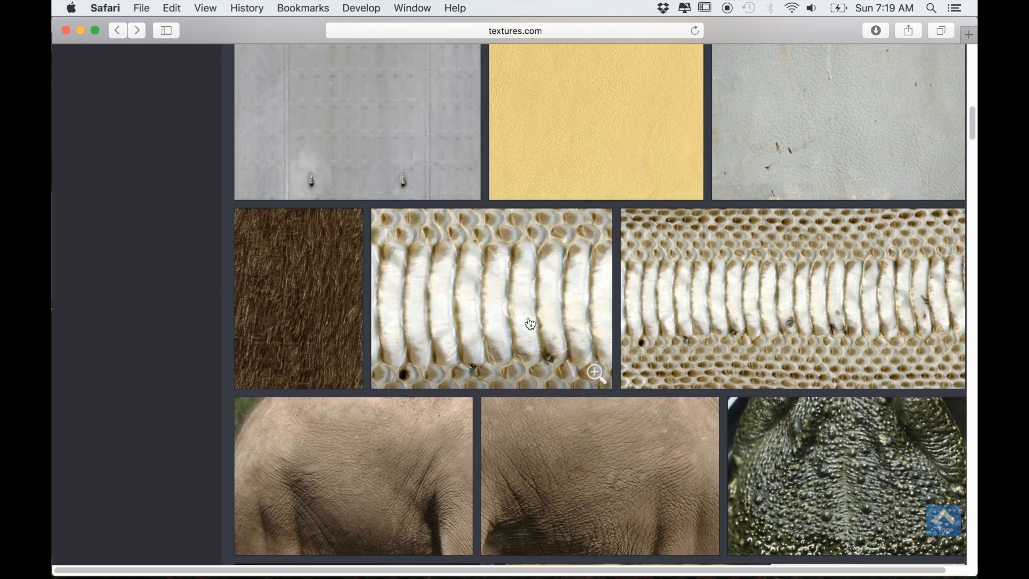
scroll(528, 324, up, 20)
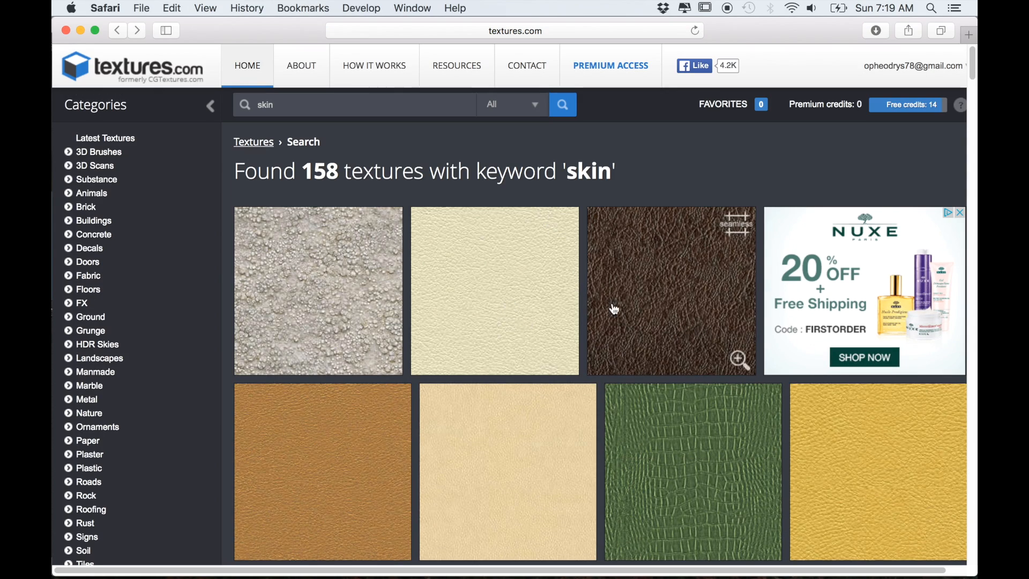
click(509, 315)
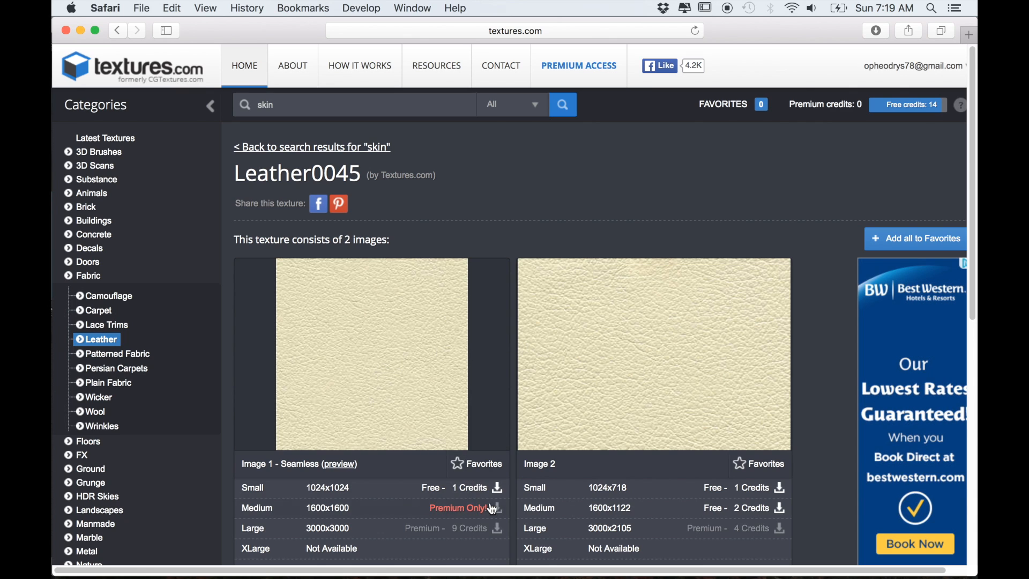
Download the small 1024x1024 seamless image of the Leather0045 texture and close its preview
scroll(311, 462, down, 1)
click(448, 474)
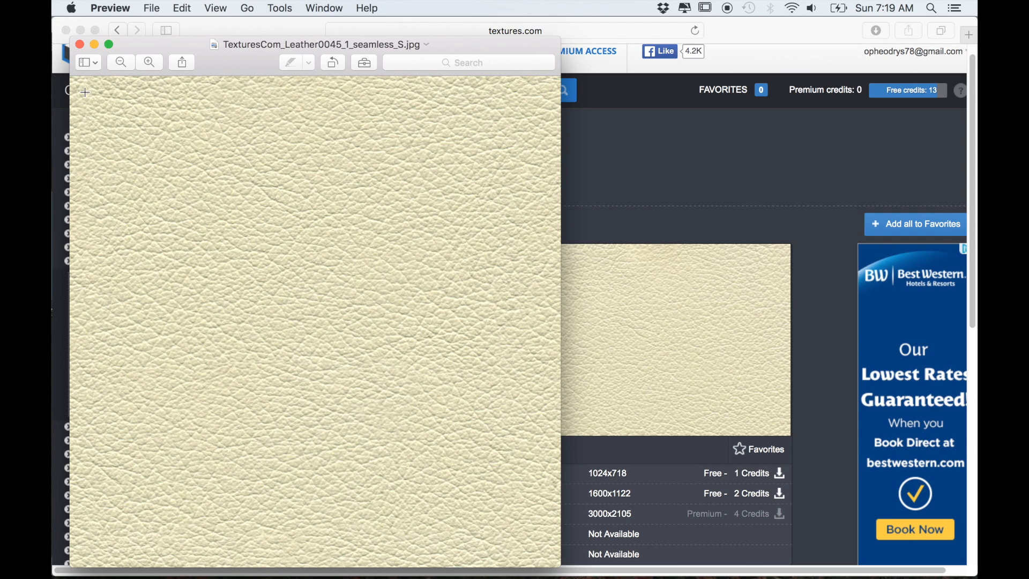
click(80, 45)
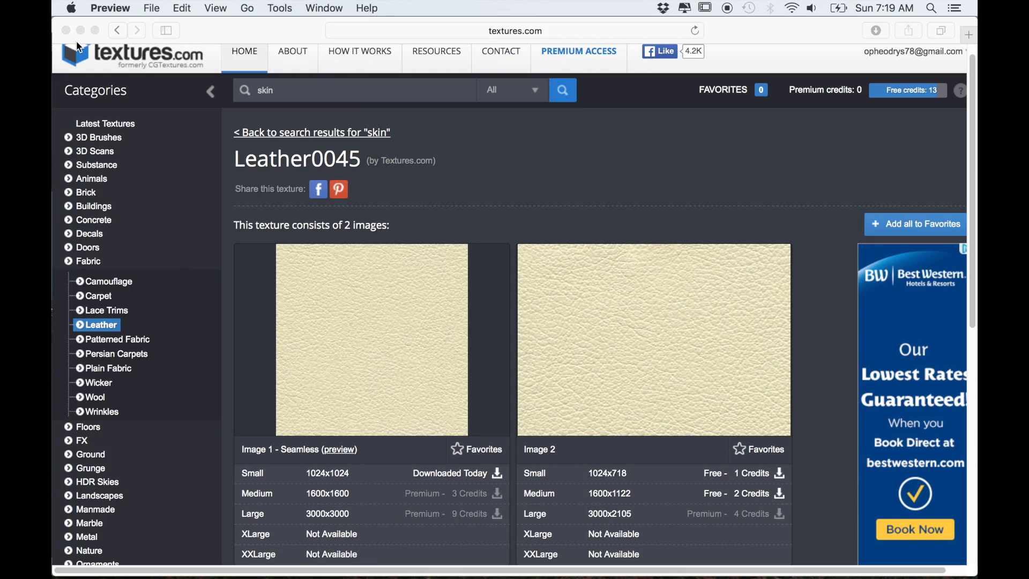
Minimize the browser window, switch back to Blender and save the Character.blend file
click(81, 31)
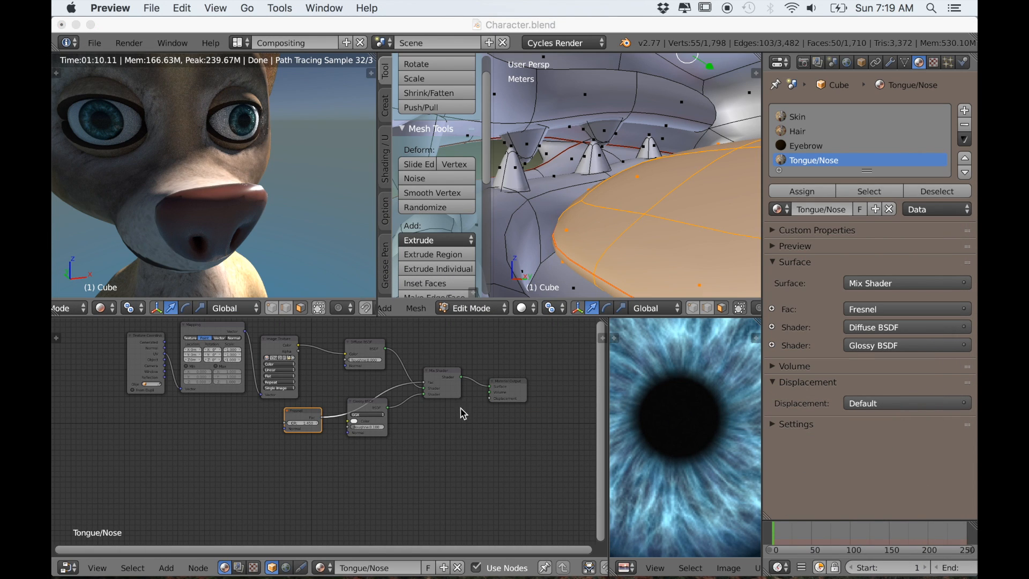
scroll(321, 439, down, 2)
middle_drag(340, 419, 360, 418)
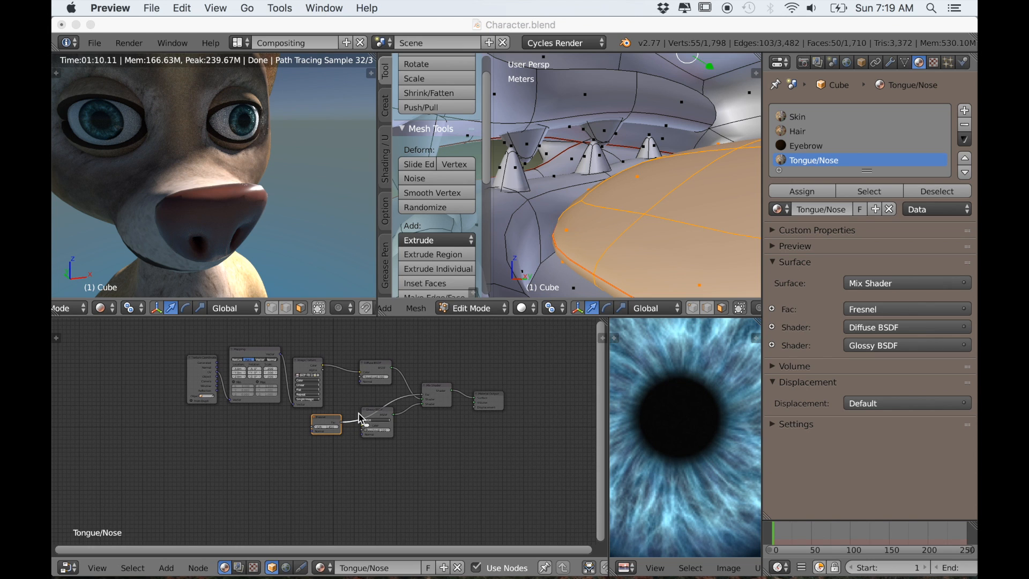
scroll(357, 424, up, 1)
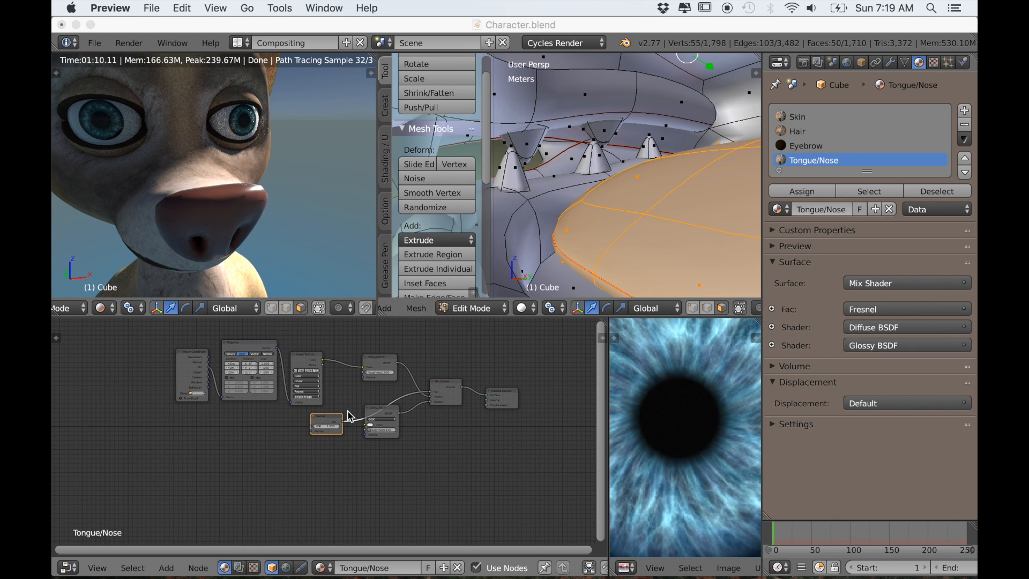
click(96, 42)
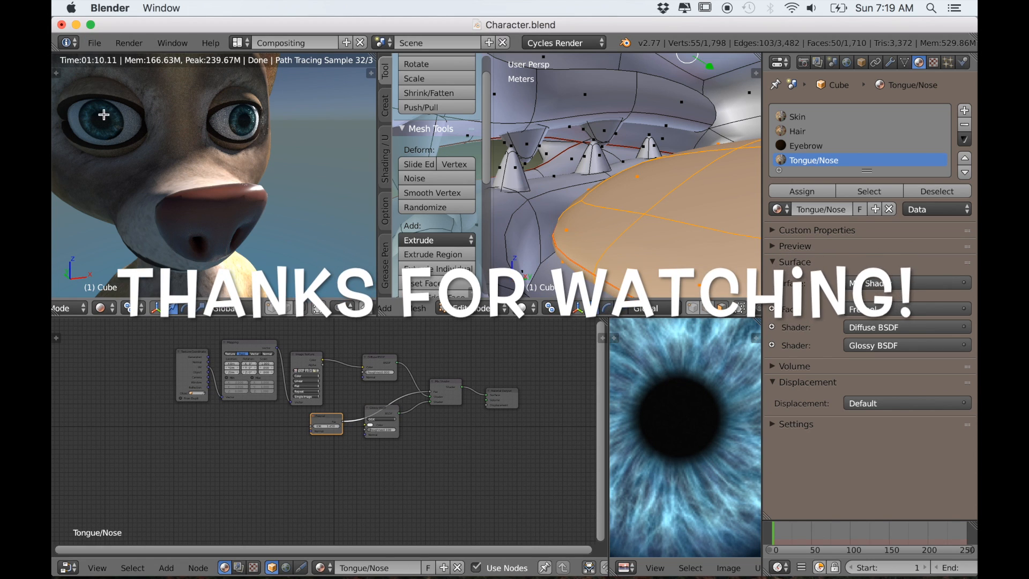
click(94, 43)
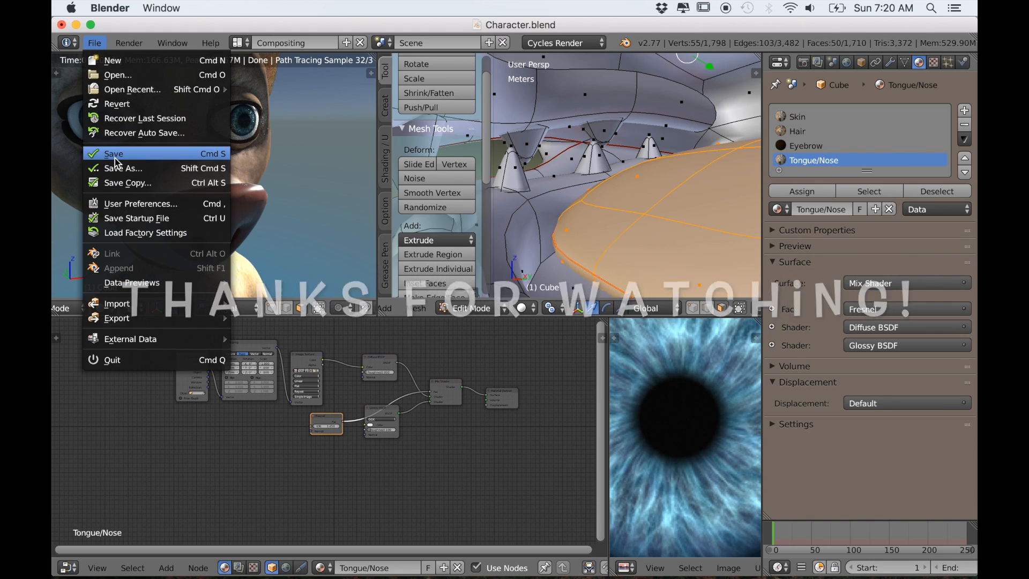